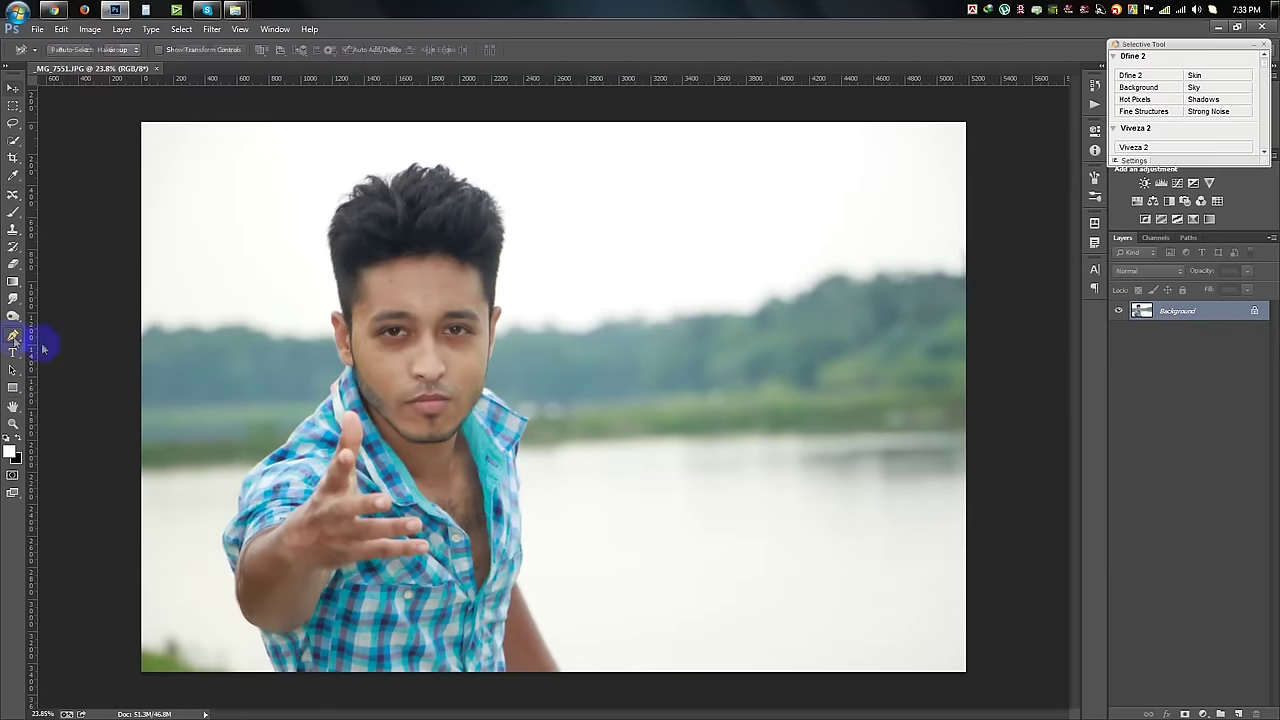
Trace a Pen-tool path around the man from the image bottom along his arm and head
left_click(14, 336)
scroll(271, 609, "up", 5)
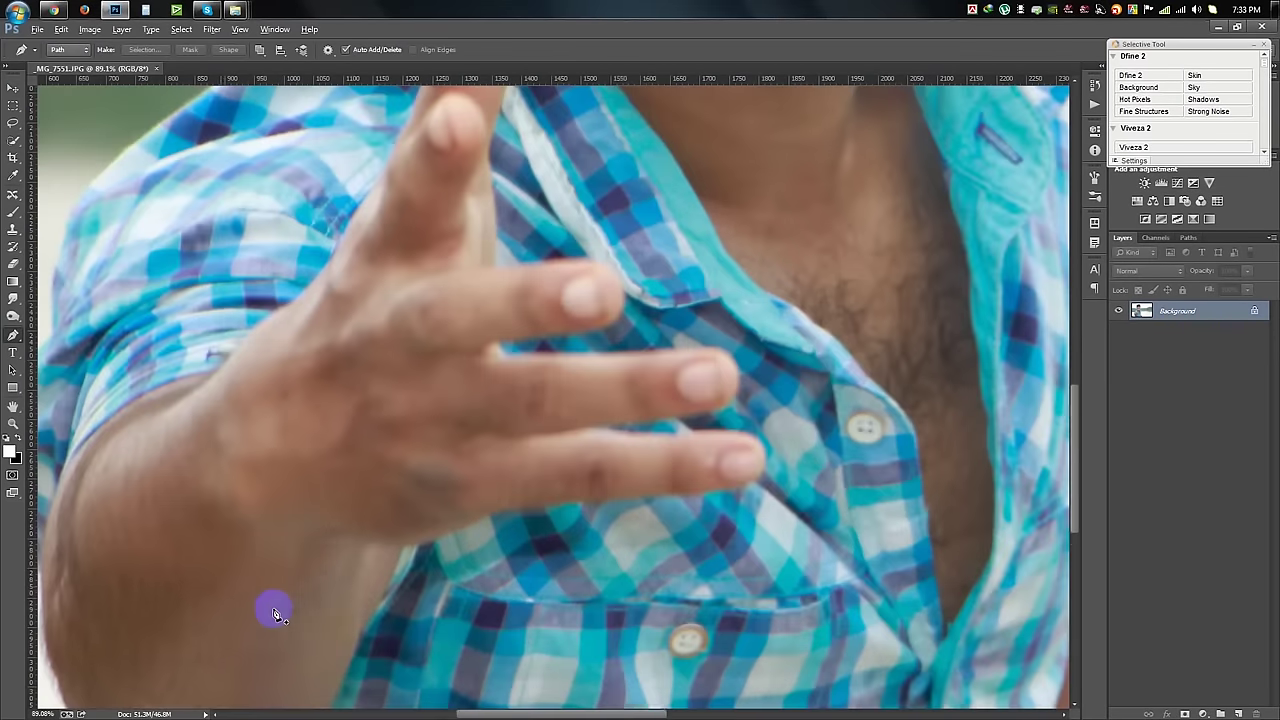
scroll(335, 543, "up", 2)
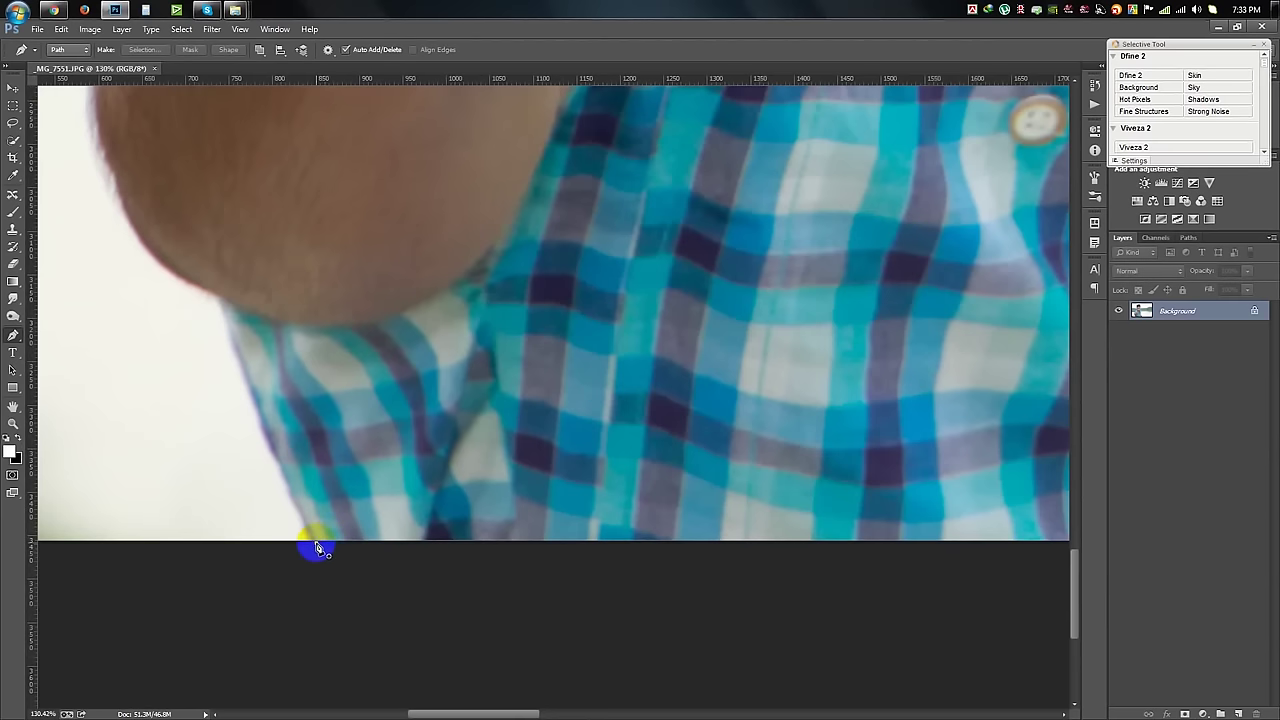
left_click(316, 542)
left_click_drag(189, 225, 186, 190)
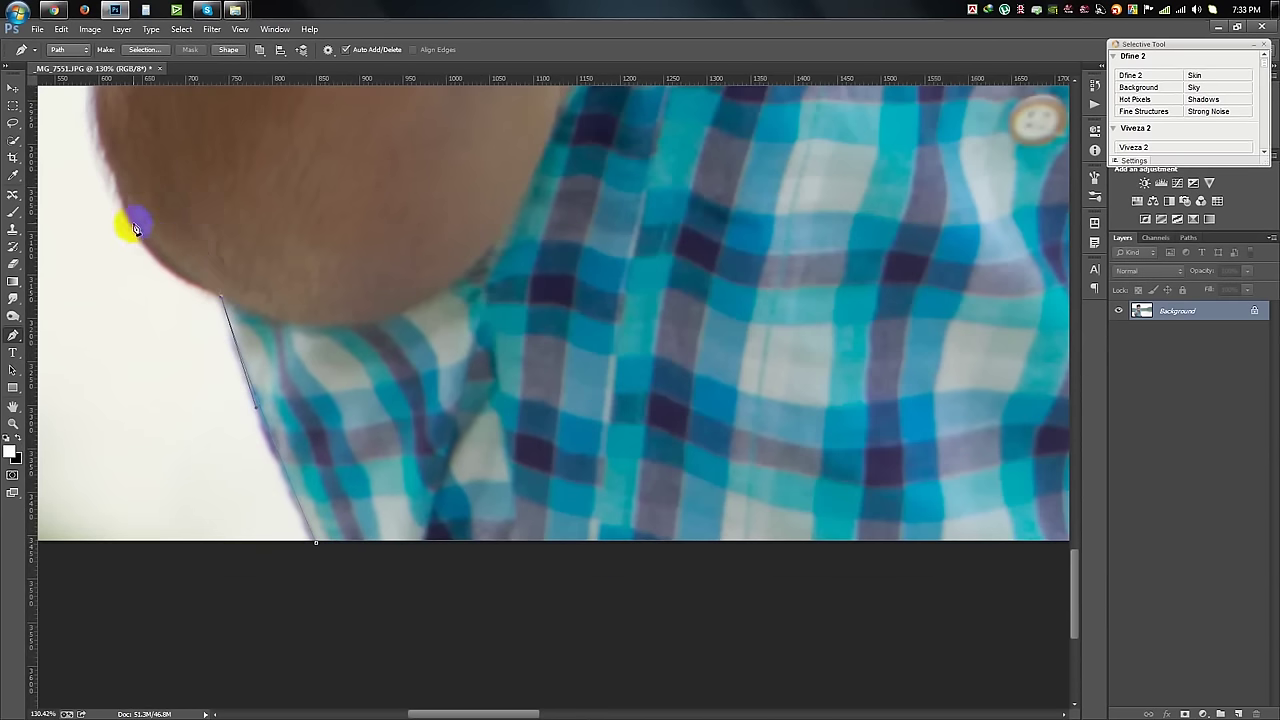
scroll(123, 201, "up", 3)
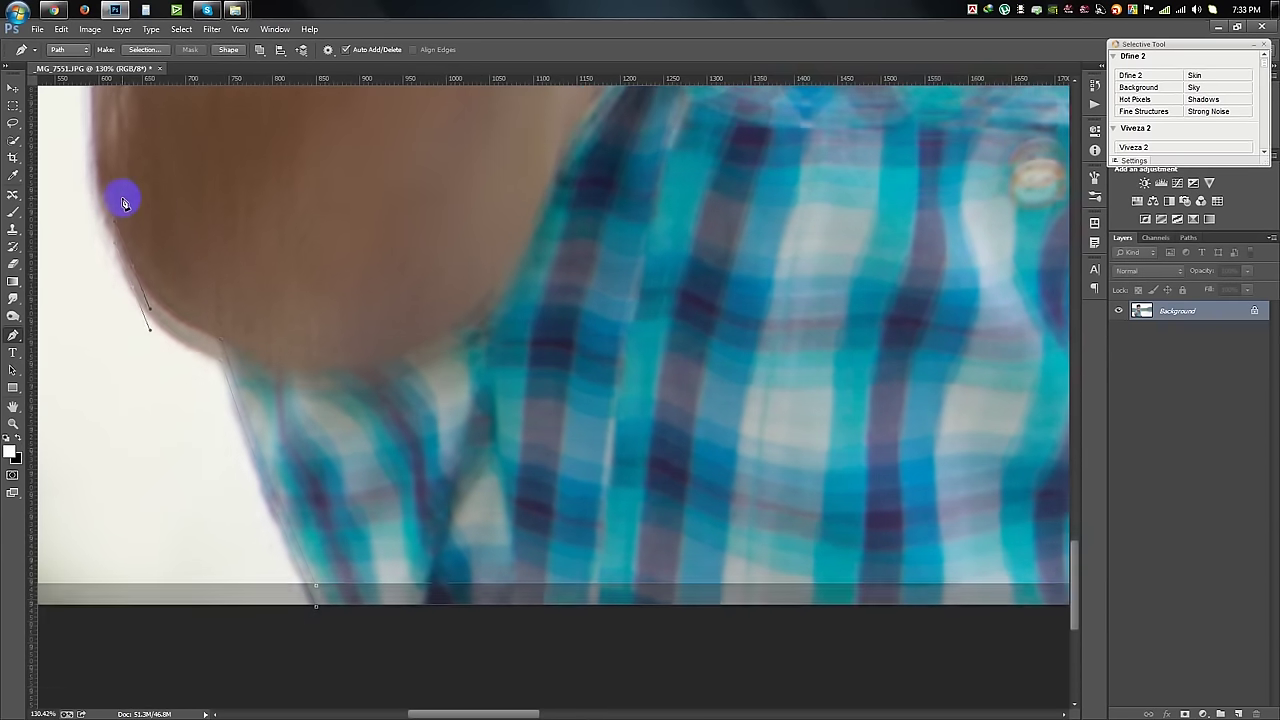
scroll(72, 90, "up", 1)
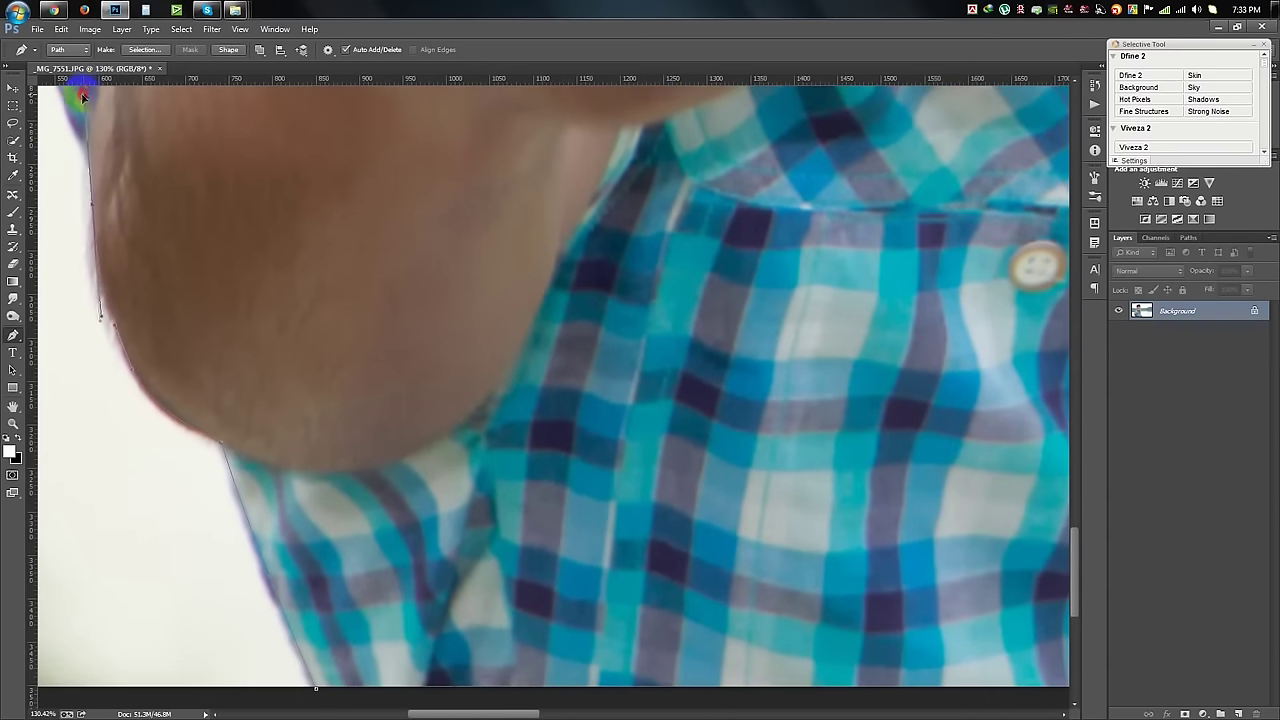
left_click(78, 104)
left_click_drag(174, 156, 328, 256)
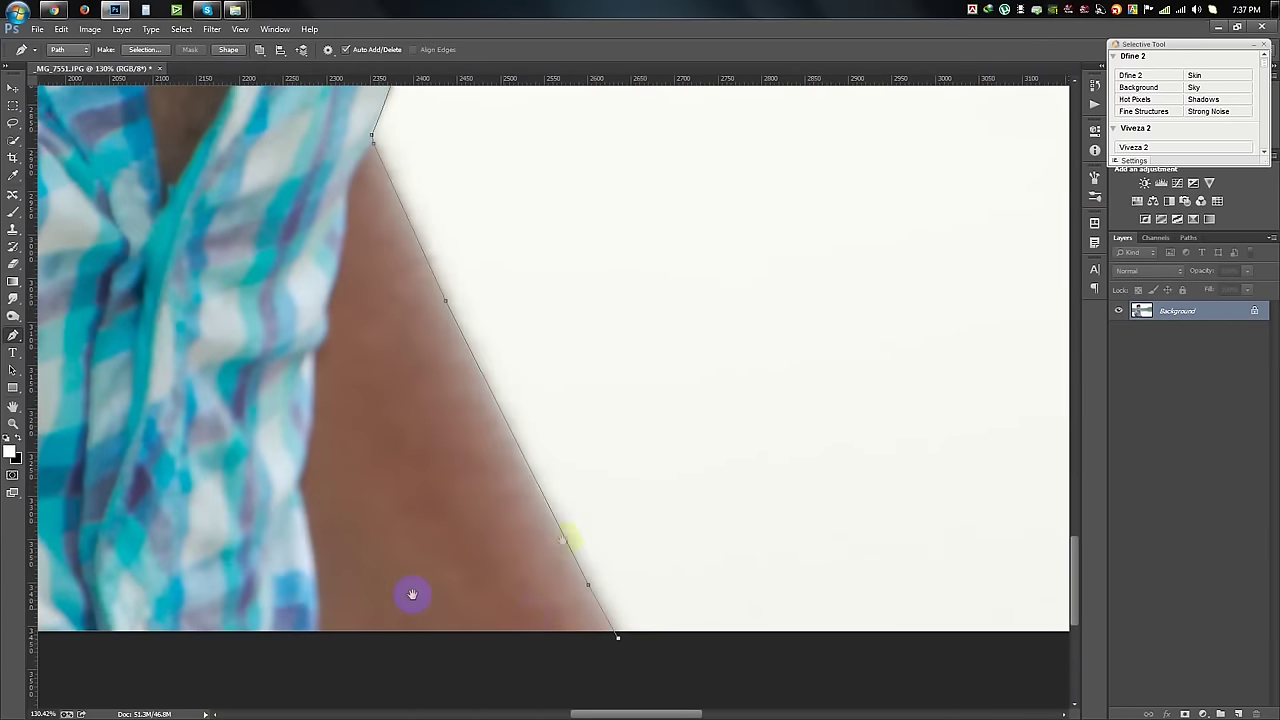
left_click_drag(414, 594, 523, 478)
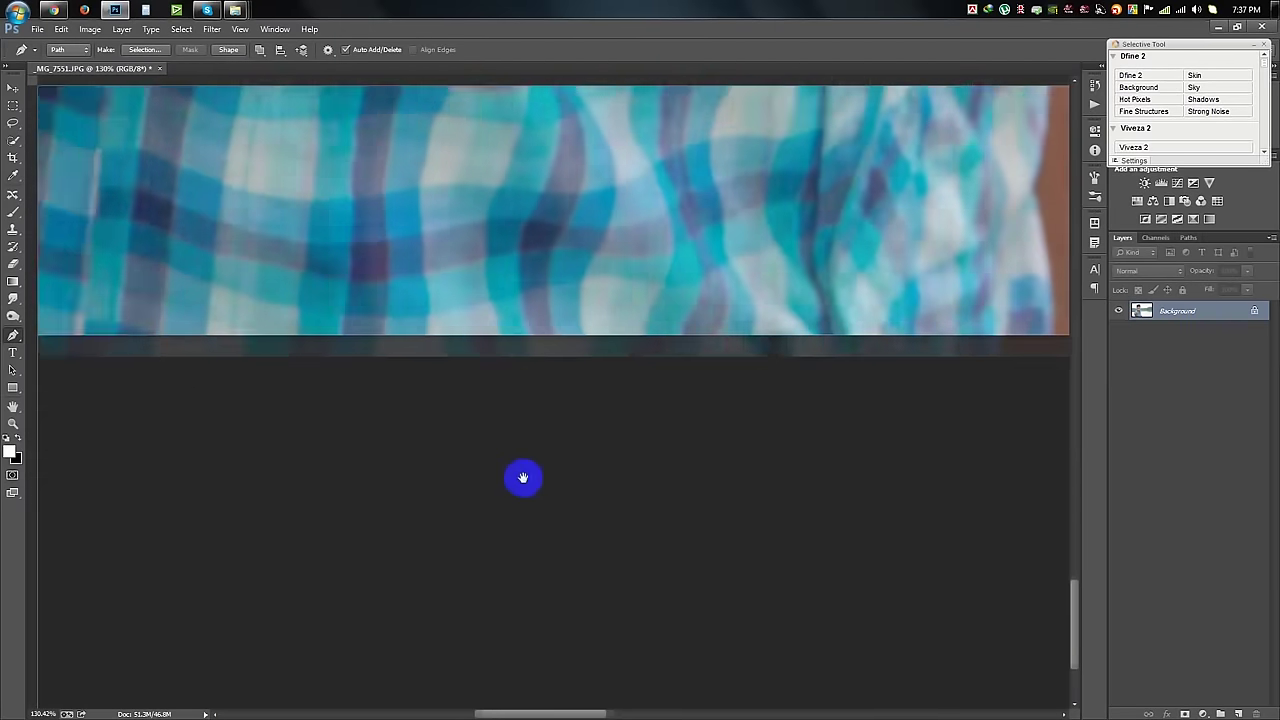
scroll(523, 478, "down", 3)
scroll(457, 486, "down", 2)
scroll(494, 457, "down", 2)
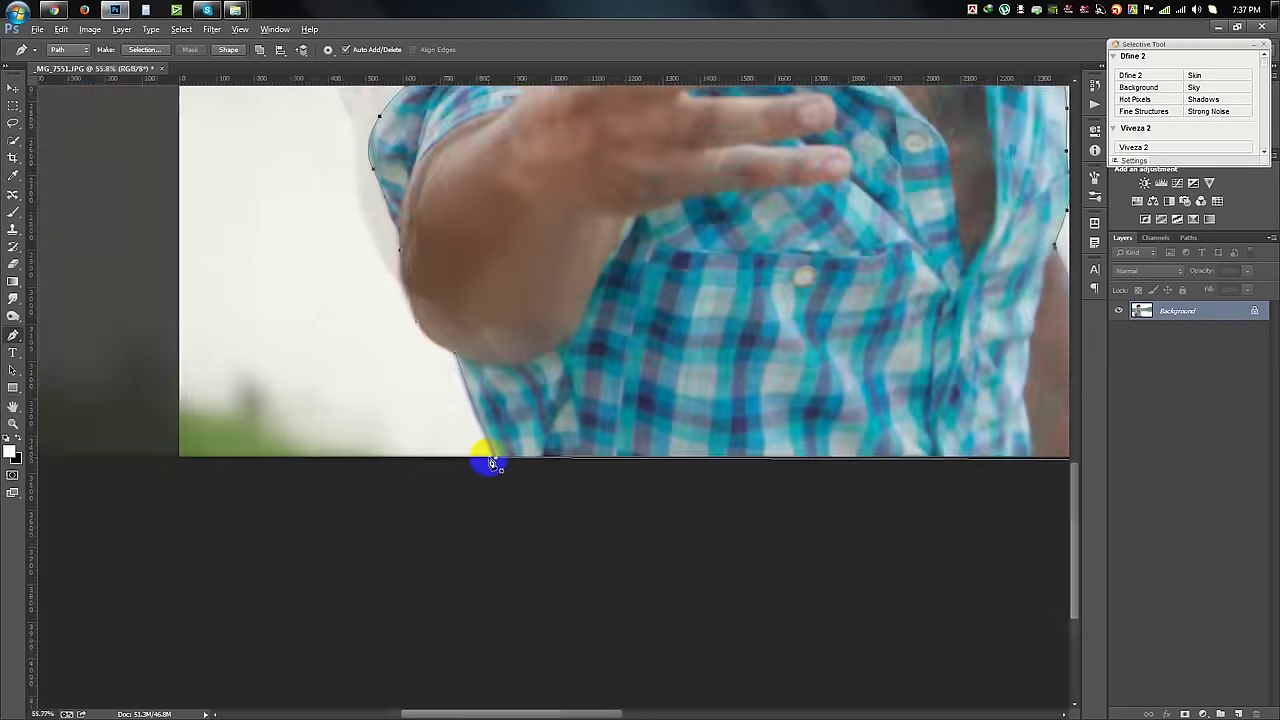
scroll(492, 462, "down", 3)
Turn the traced path into a selection and add a layer mask hiding the background
right_click(627, 320)
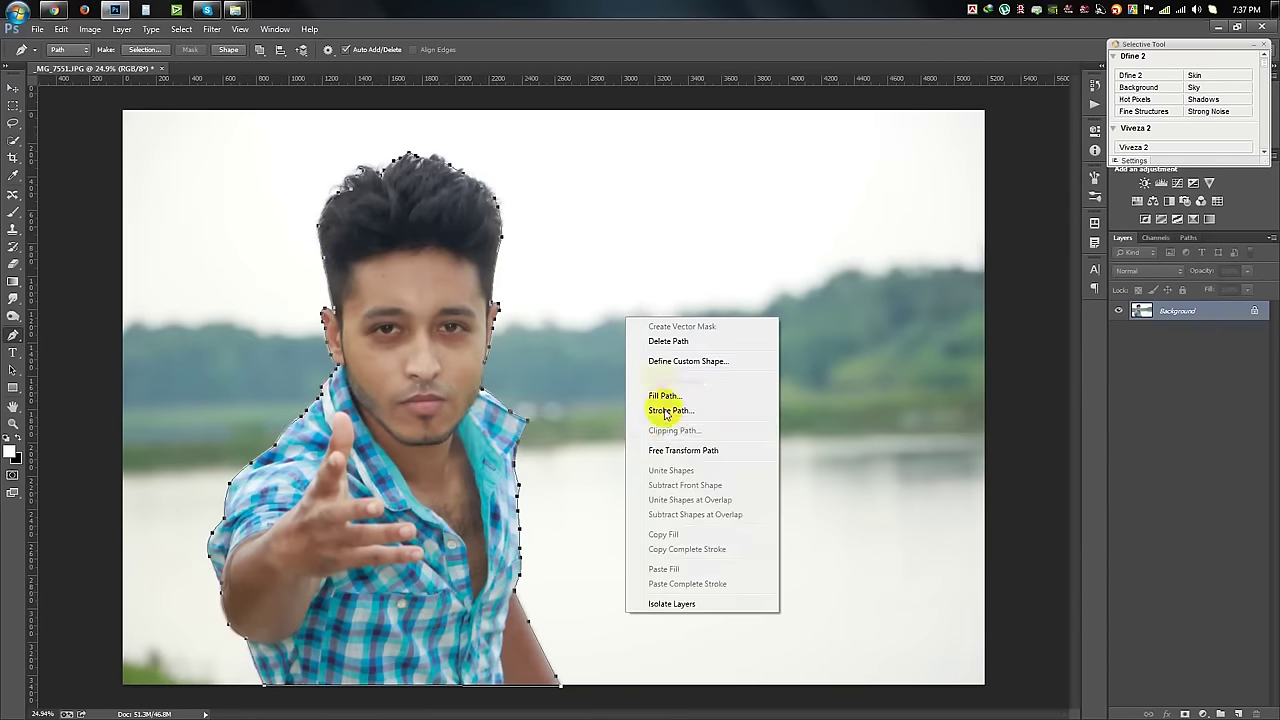
left_click(651, 381)
left_click(711, 217)
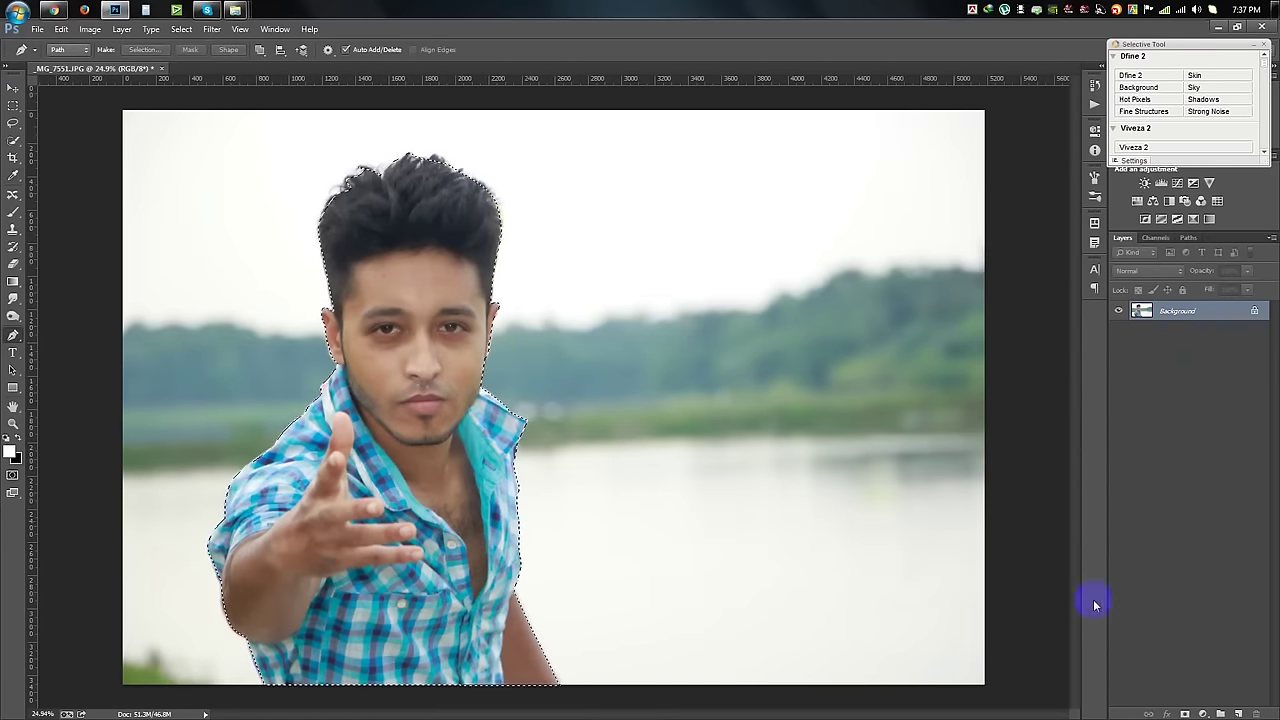
left_click(1184, 713)
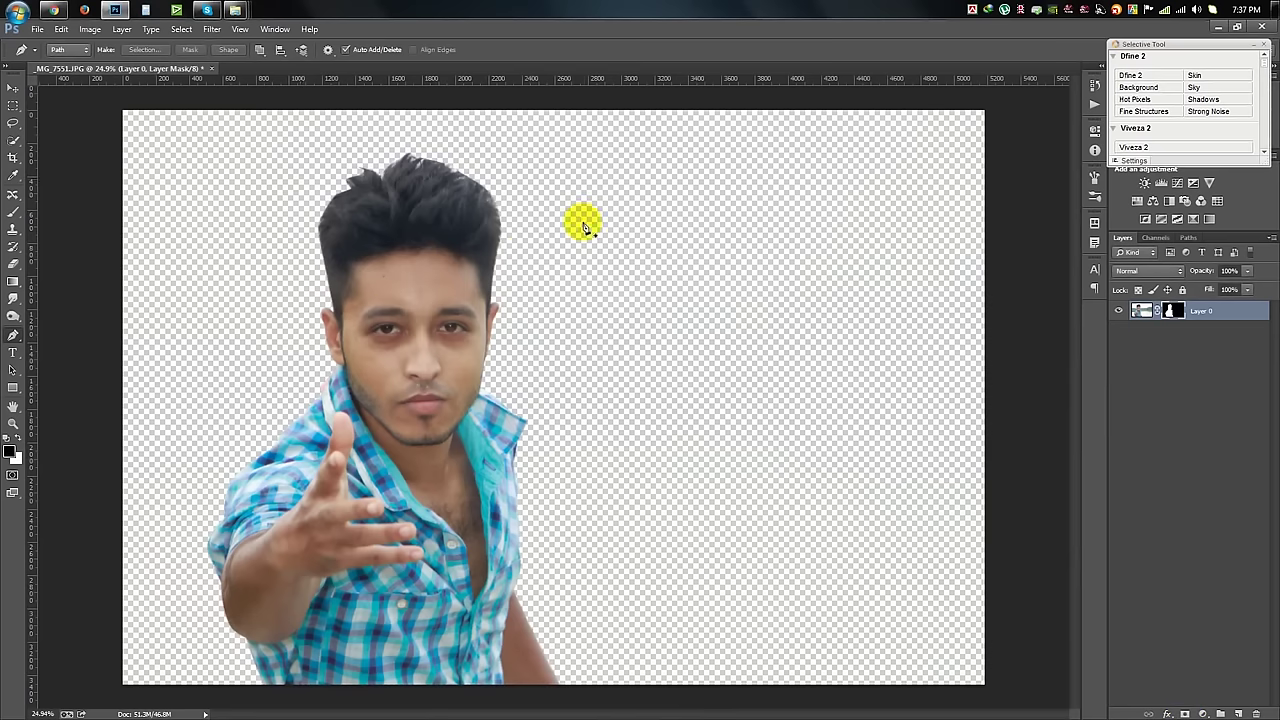
right_click(1170, 313)
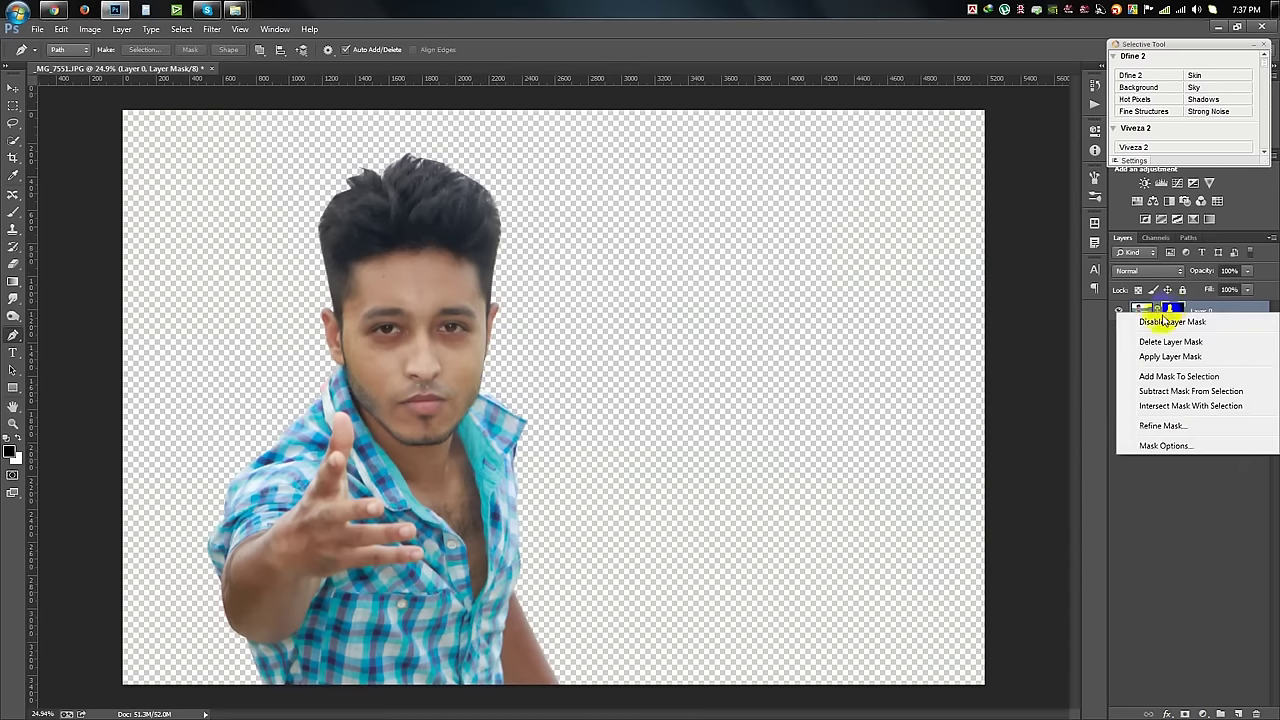
Apply Refine Mask with an enlarged brush painted along the hair's left, top and right edges
left_click(1161, 425)
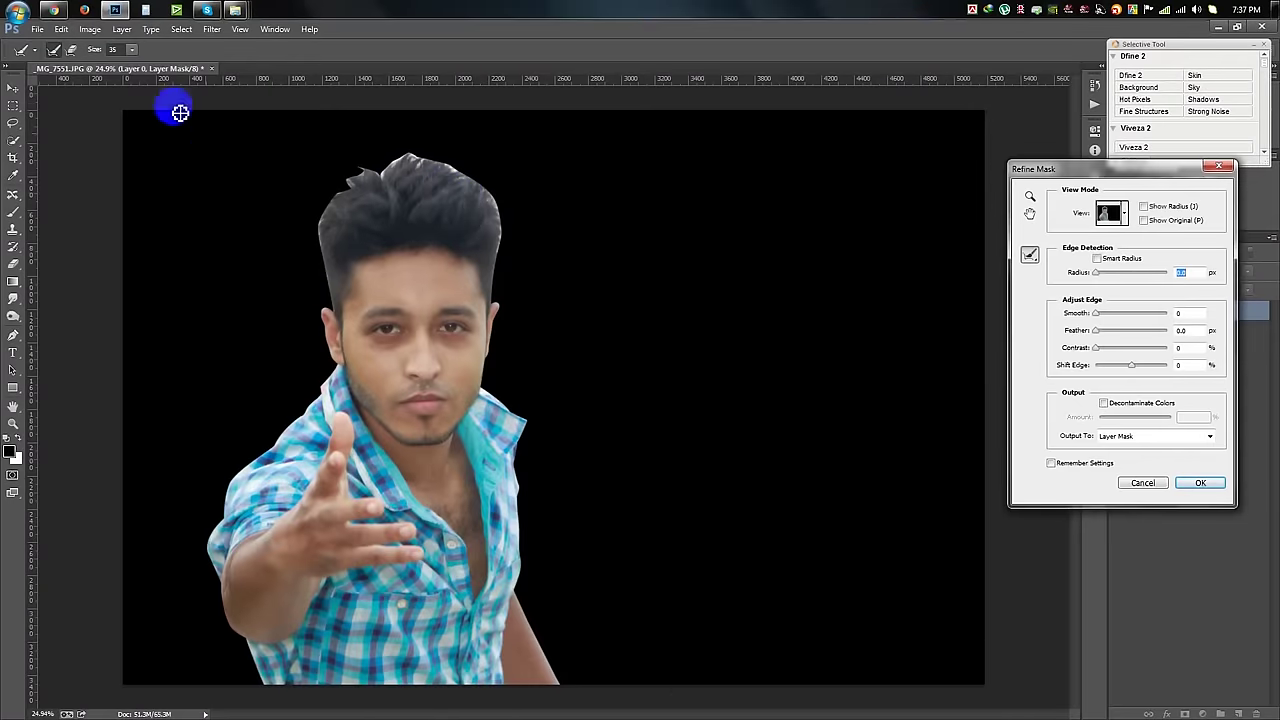
left_click_drag(166, 74, 183, 74)
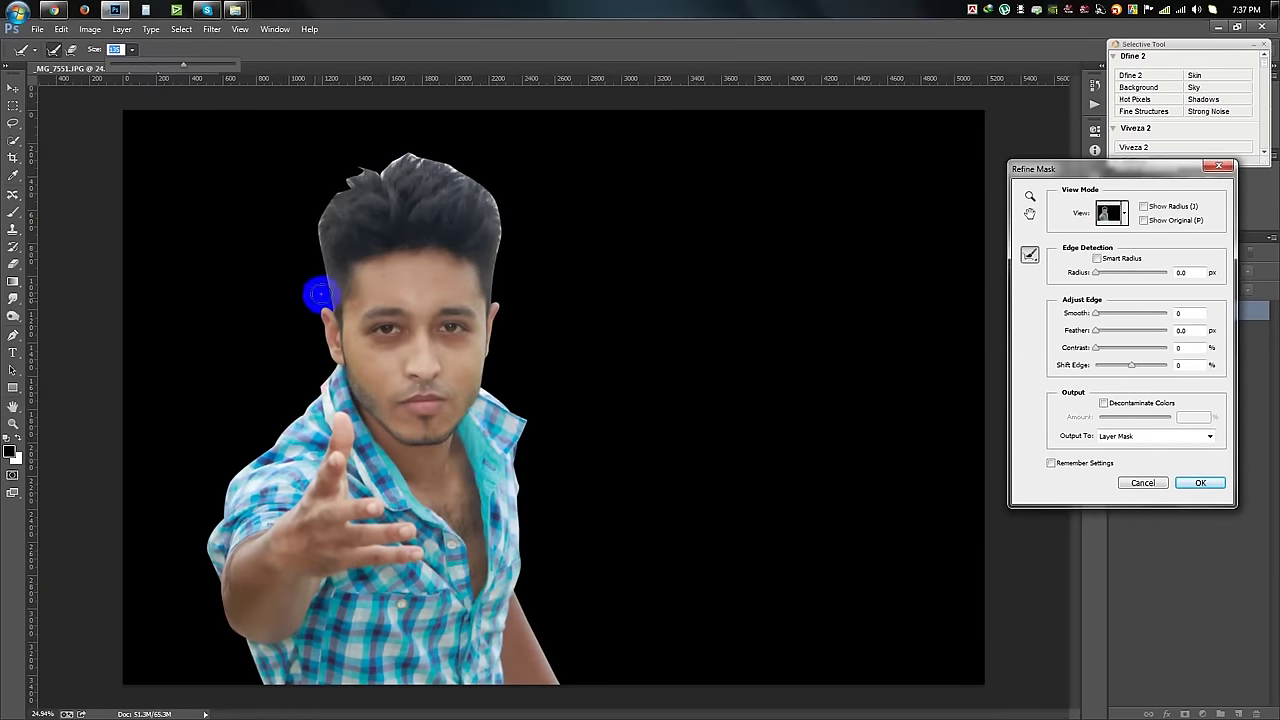
left_click(350, 58)
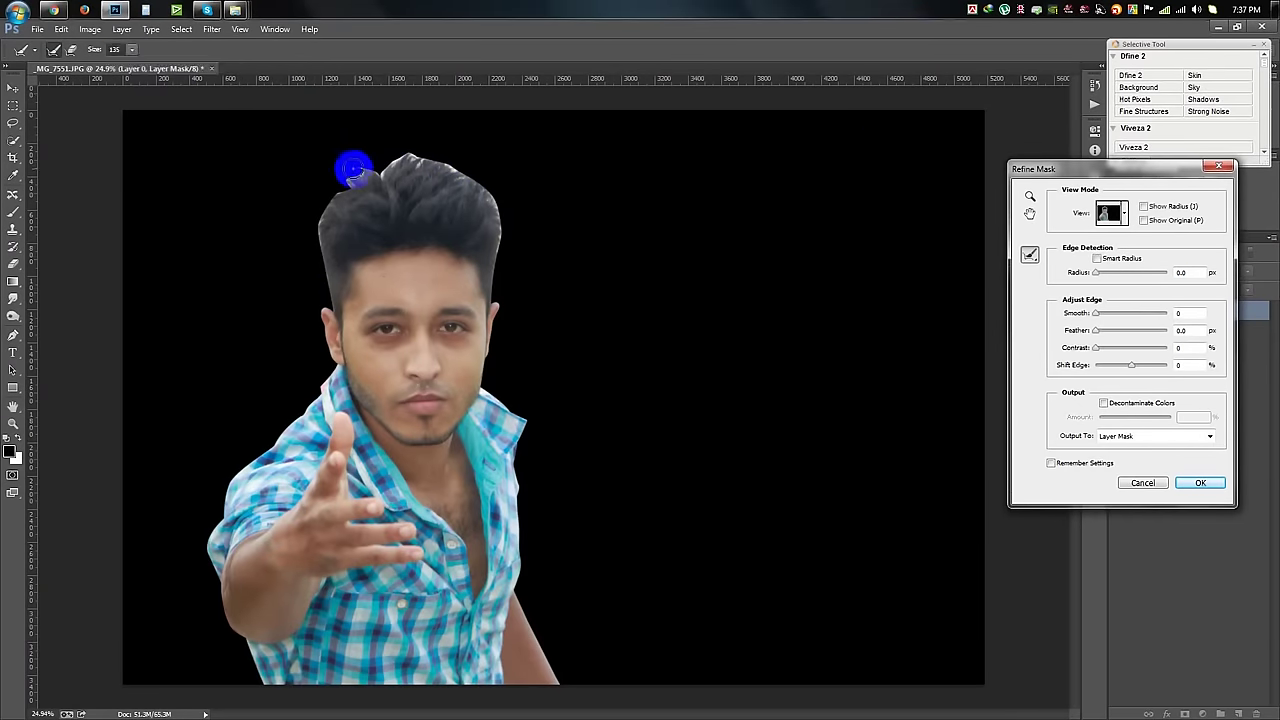
key("ctrl+plus")
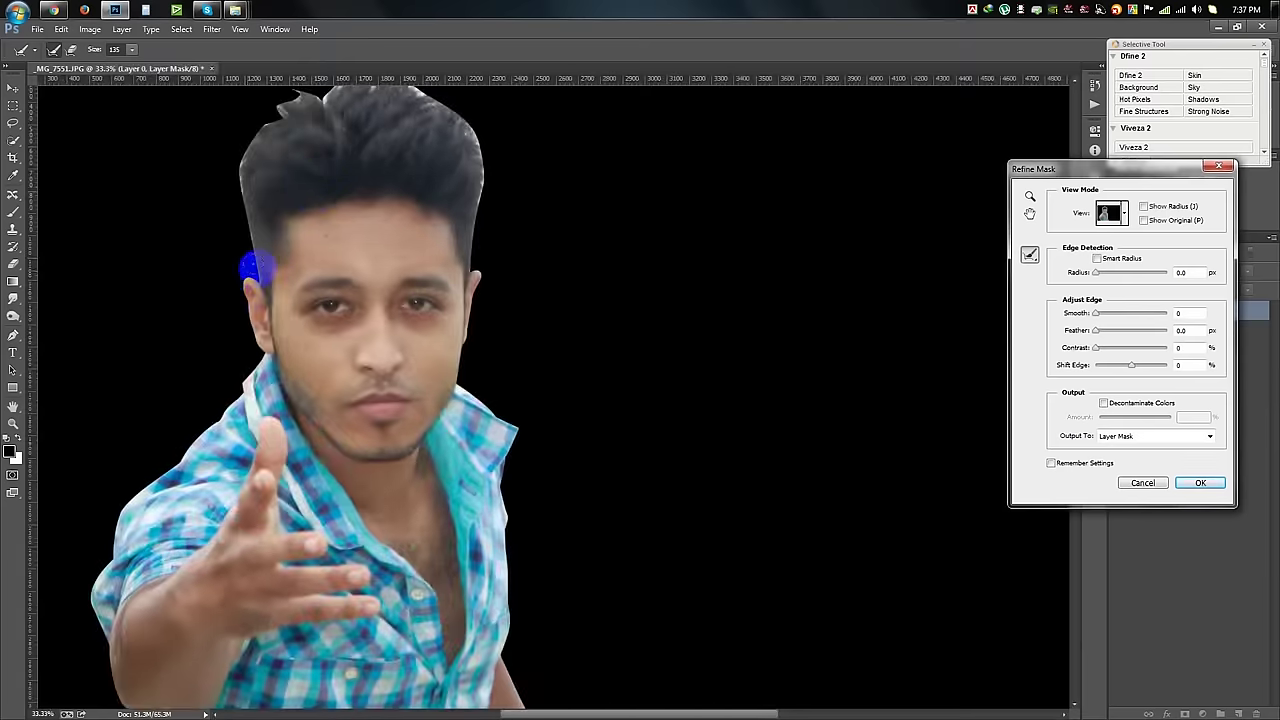
left_click_drag(342, 229, 382, 321)
mouse_move(288, 348)
left_mouse_down()
mouse_move(272, 268)
mouse_move(290, 220)
left_mouse_up()
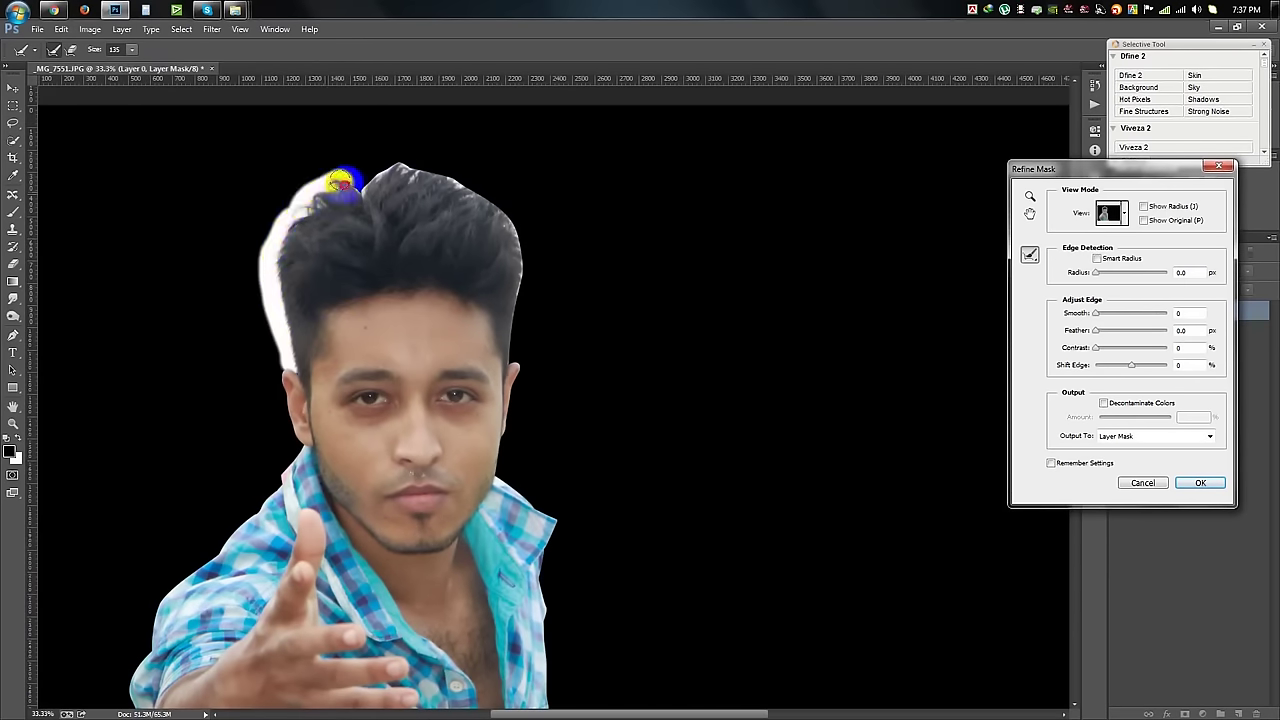
mouse_move(485, 198)
left_mouse_down()
mouse_move(523, 266)
mouse_move(512, 358)
left_mouse_up()
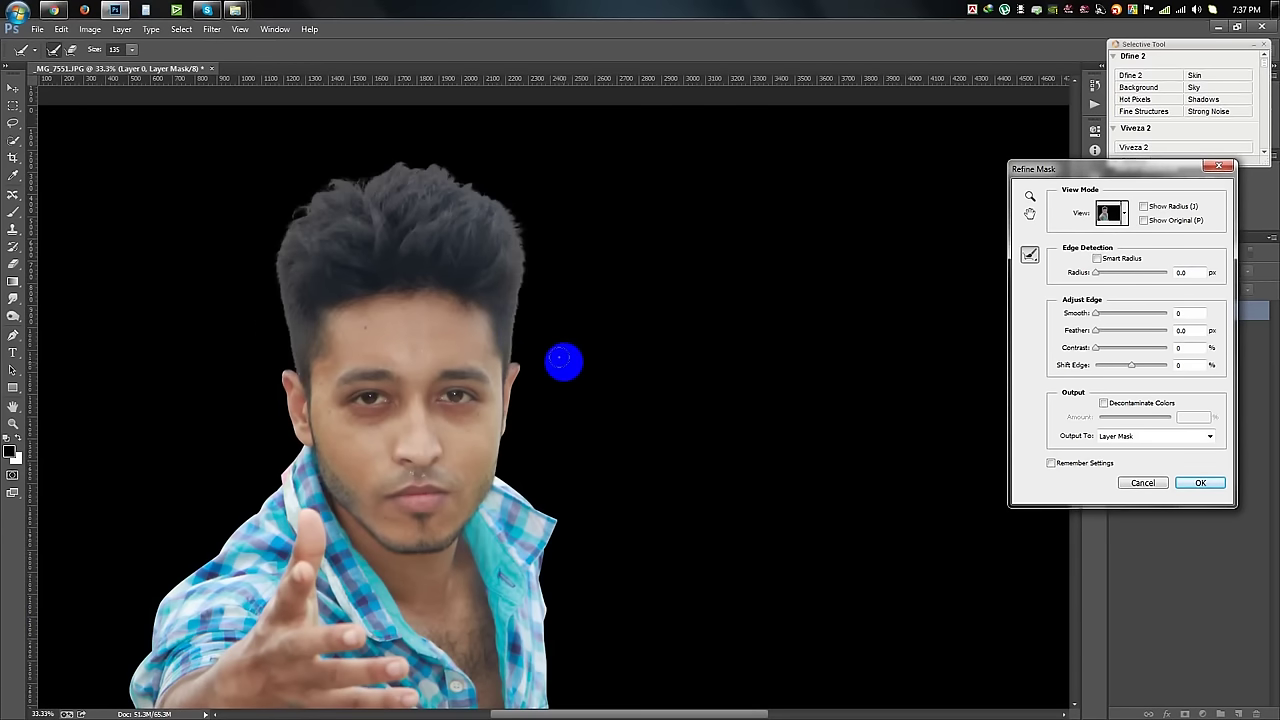
left_click(1200, 482)
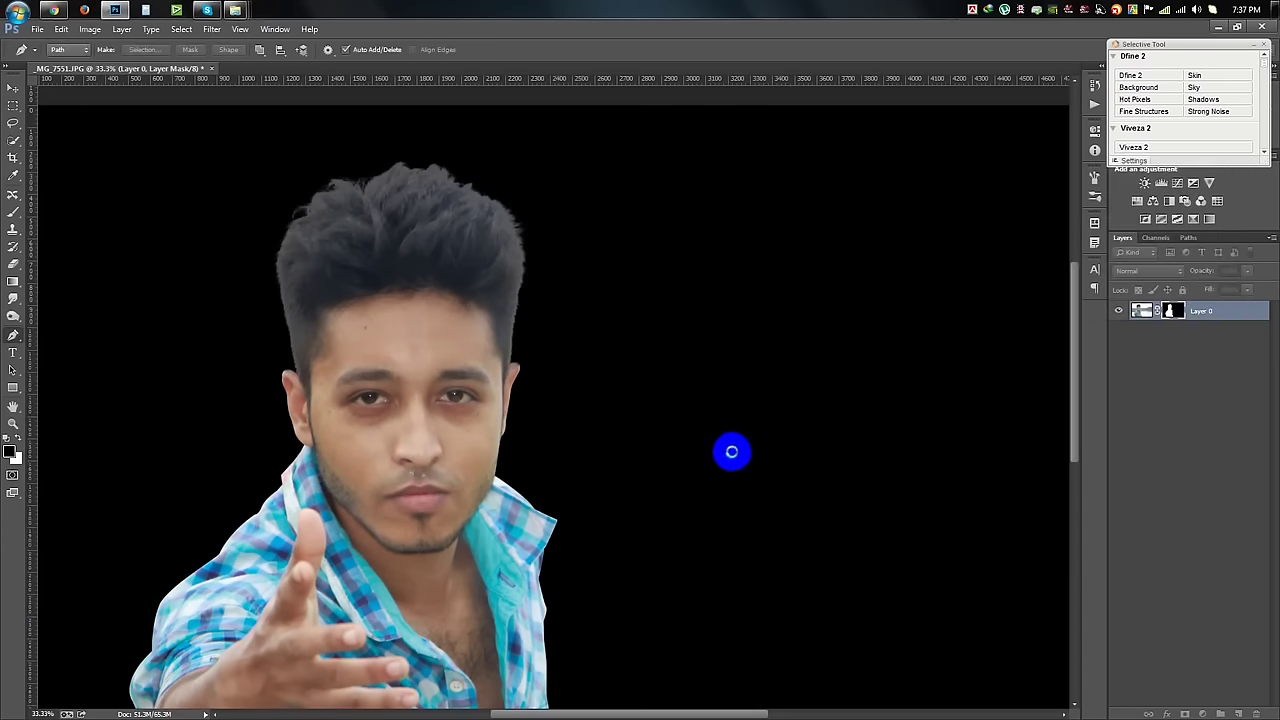
Select the Spot Healing Brush and adjust its brush size
key("p")
left_click(13, 88)
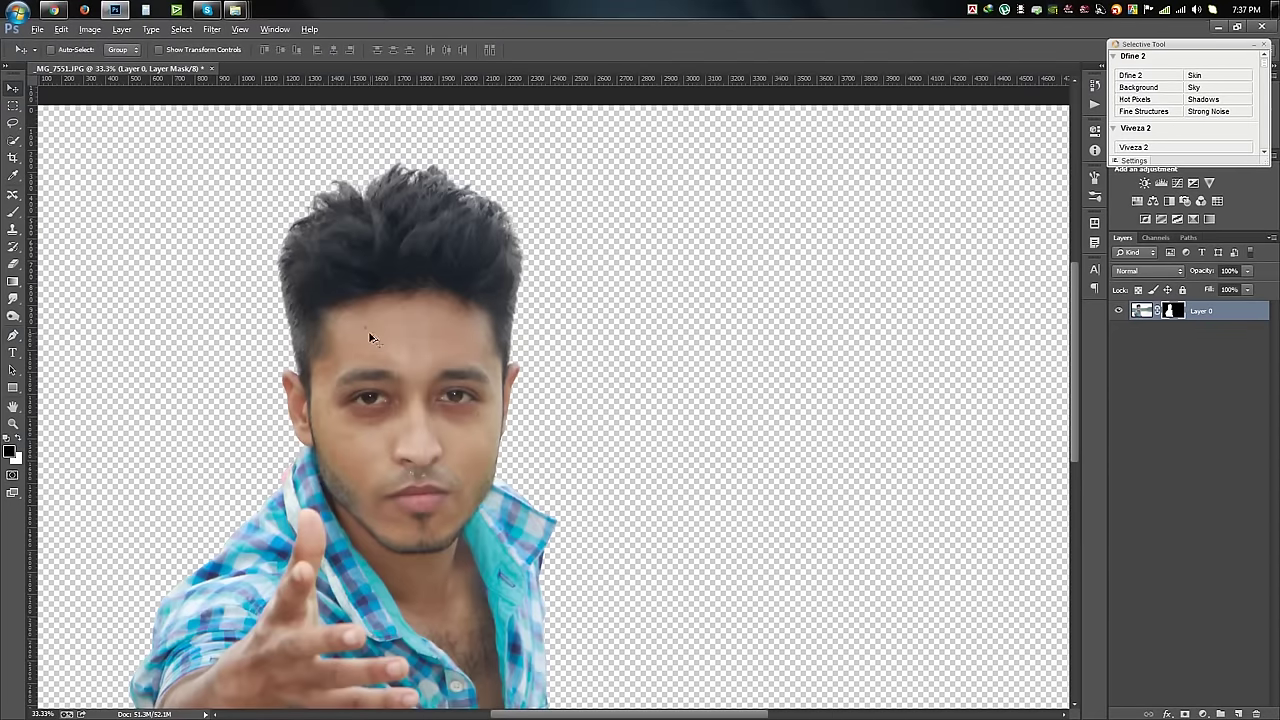
scroll(323, 357, "up", 3)
scroll(330, 357, "up", 2)
left_click(22, 200)
left_click(89, 192)
right_click(572, 289)
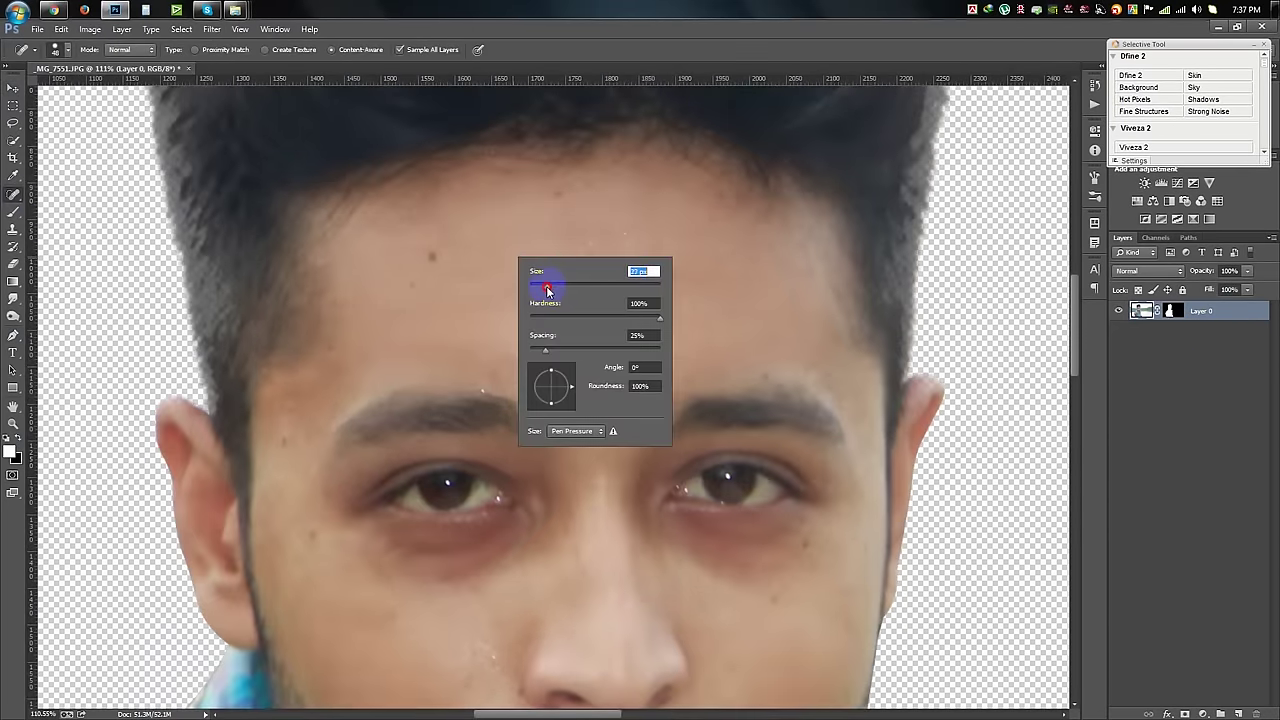
Heal the forehead spots and the bright blemishes above the man's upper lip
left_click(450, 247)
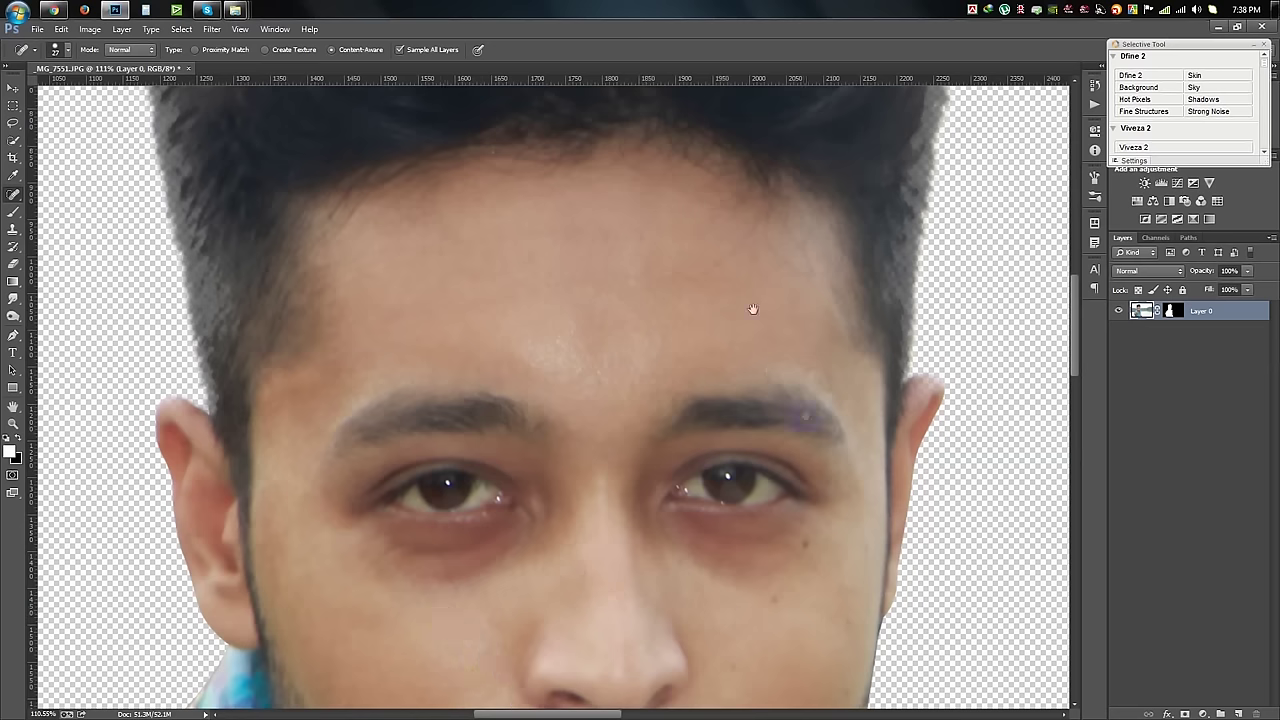
left_click_drag(753, 309, 633, 69)
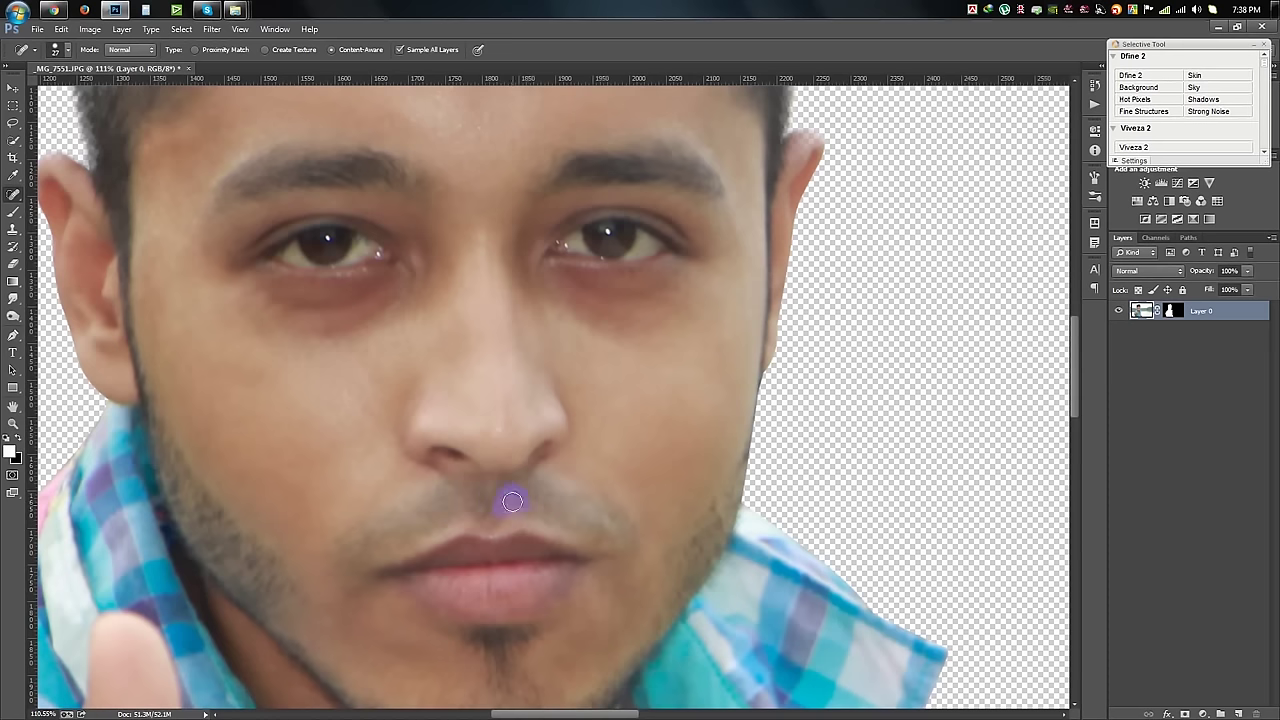
scroll(642, 523, "down", 3)
scroll(634, 528, "down", 2)
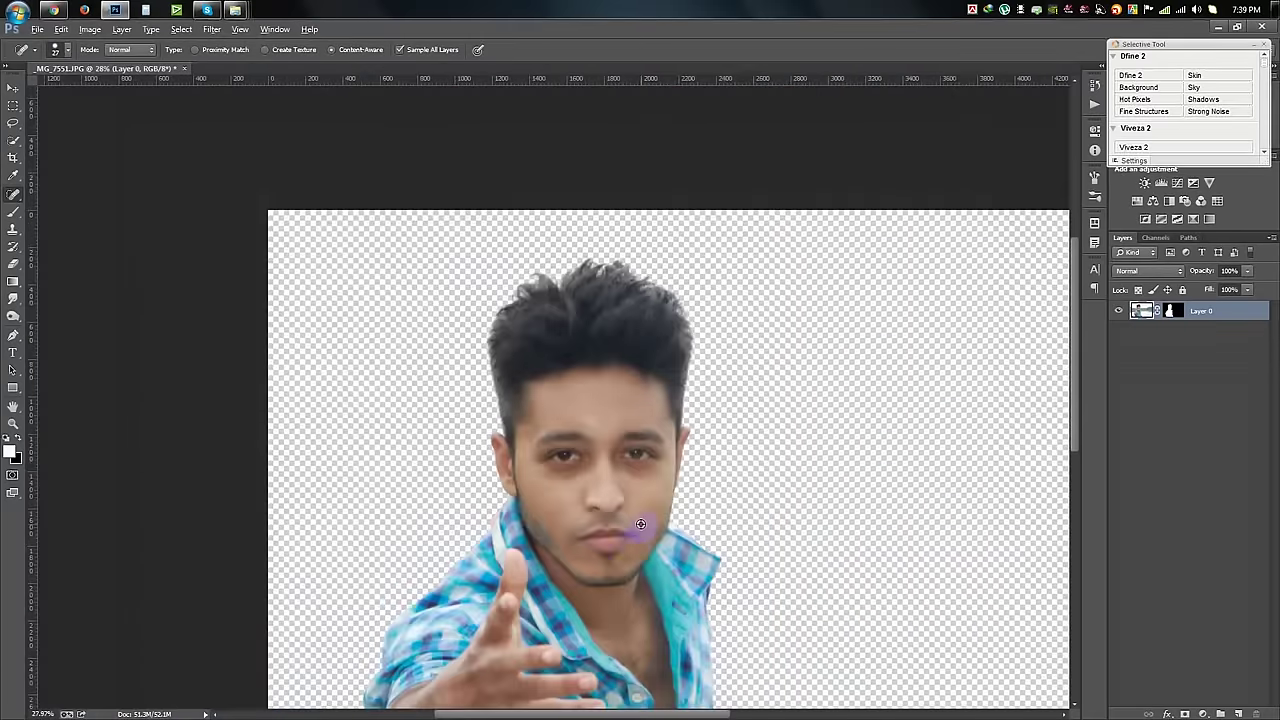
scroll(623, 451, "down", 2)
scroll(414, 500, "up", 2)
scroll(403, 361, "down", 1)
left_click(13, 88)
right_click(1208, 313)
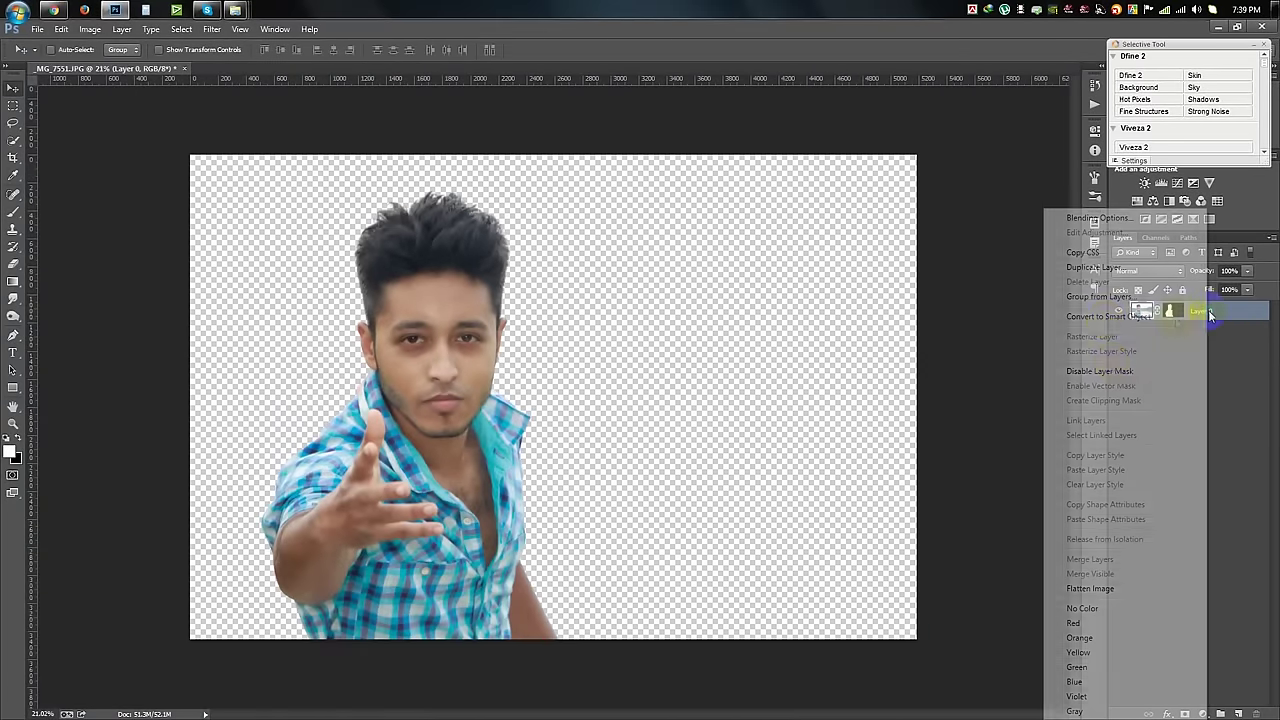
Convert Layer 0 to a Smart Object and create a new blank Untitled-1 document
left_click(1094, 316)
left_click(37, 29)
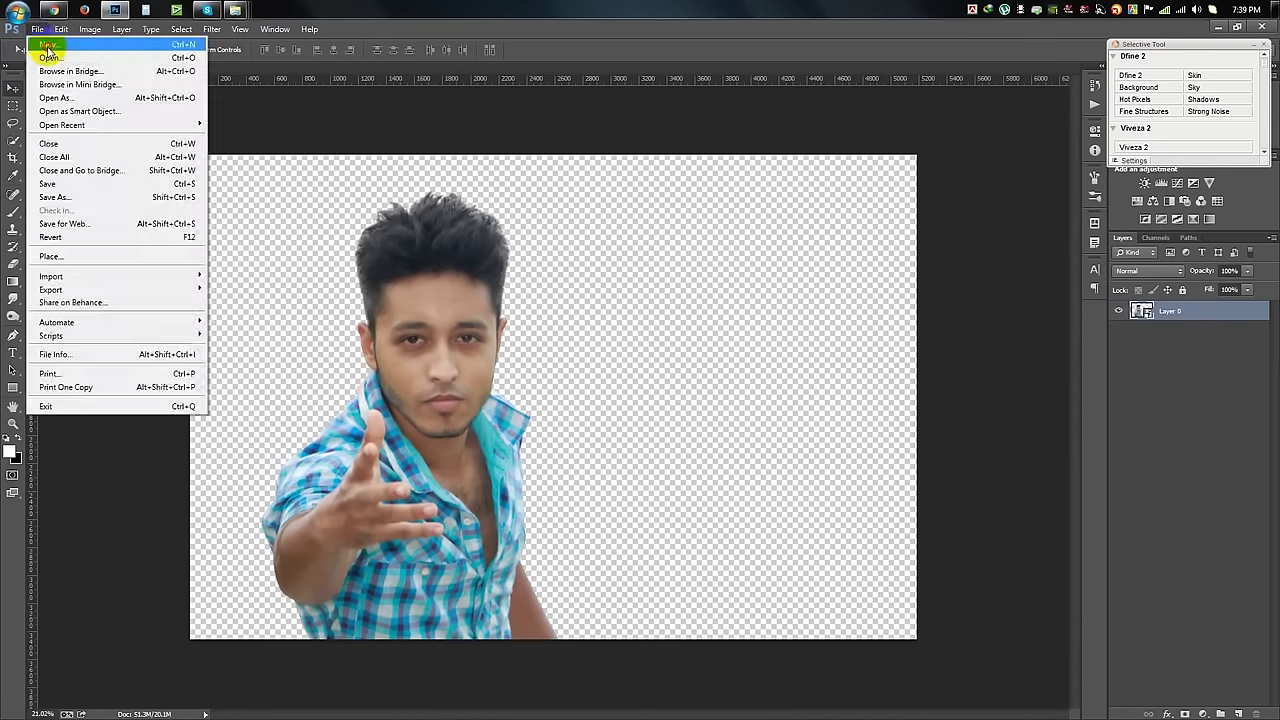
left_click(47, 46)
left_click(783, 172)
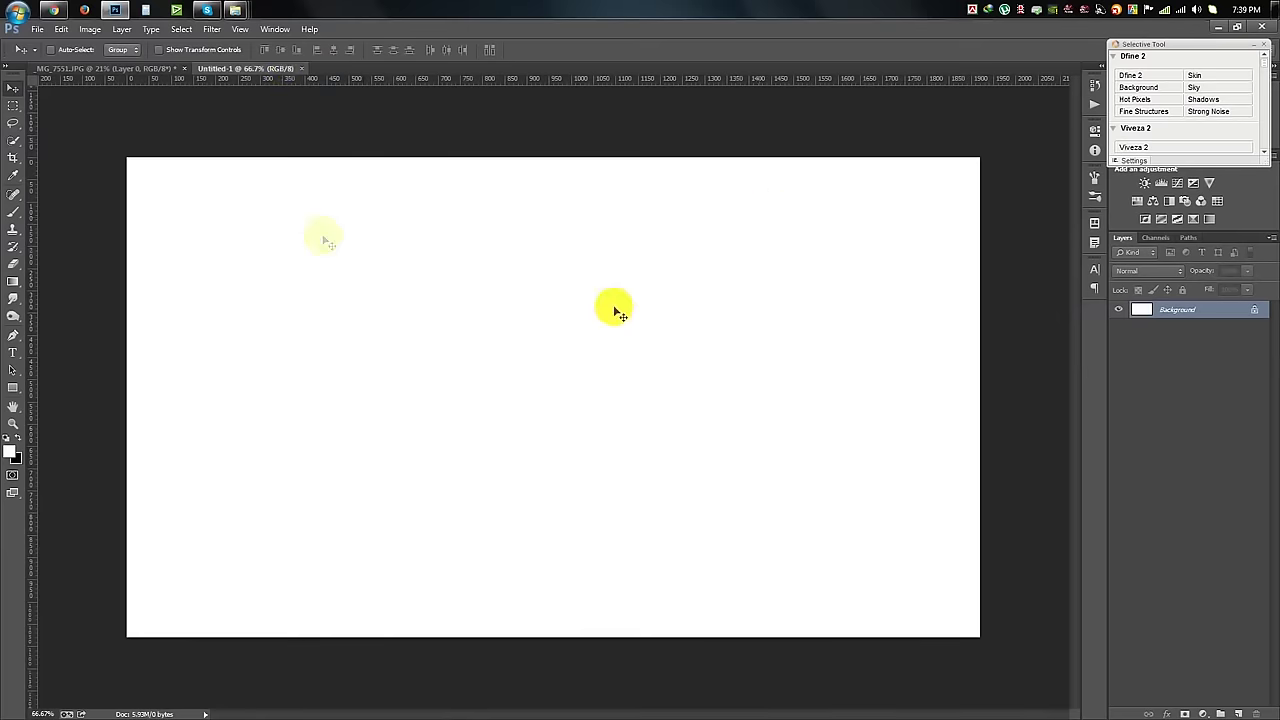
Place Gray-Background-fade into Untitled-1, scale it to fit the canvas, and drag in the man
mouse_move(235, 10)
left_click(46, 95)
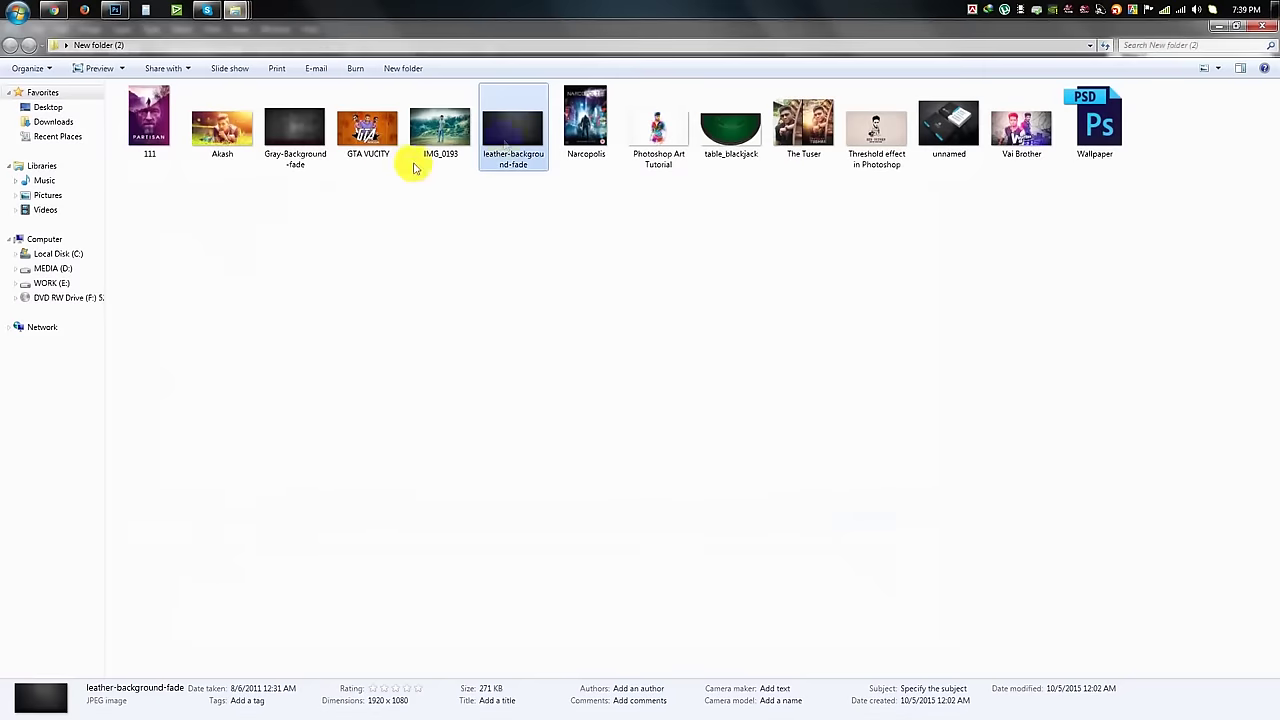
left_click_drag(290, 135, 418, 247)
scroll(792, 540, "down", 2)
left_click_drag(773, 533, 843, 580)
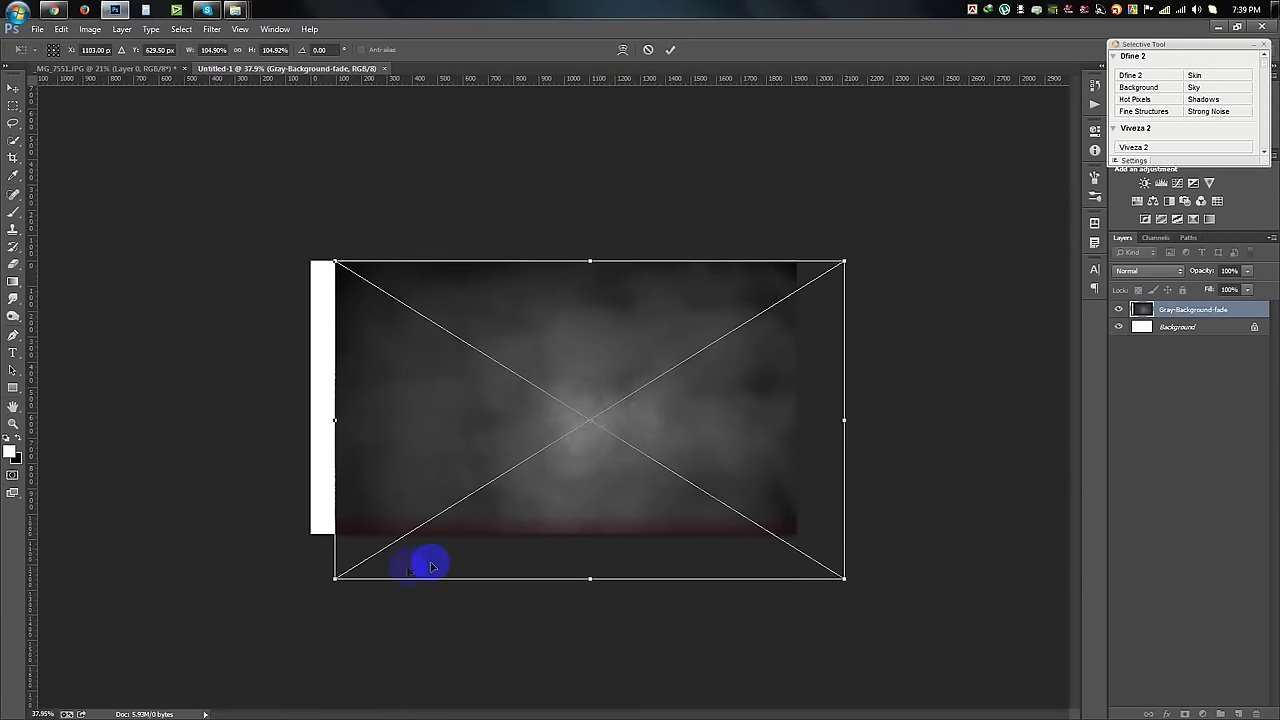
left_click_drag(312, 580, 265, 622)
left_click_drag(543, 532, 537, 513)
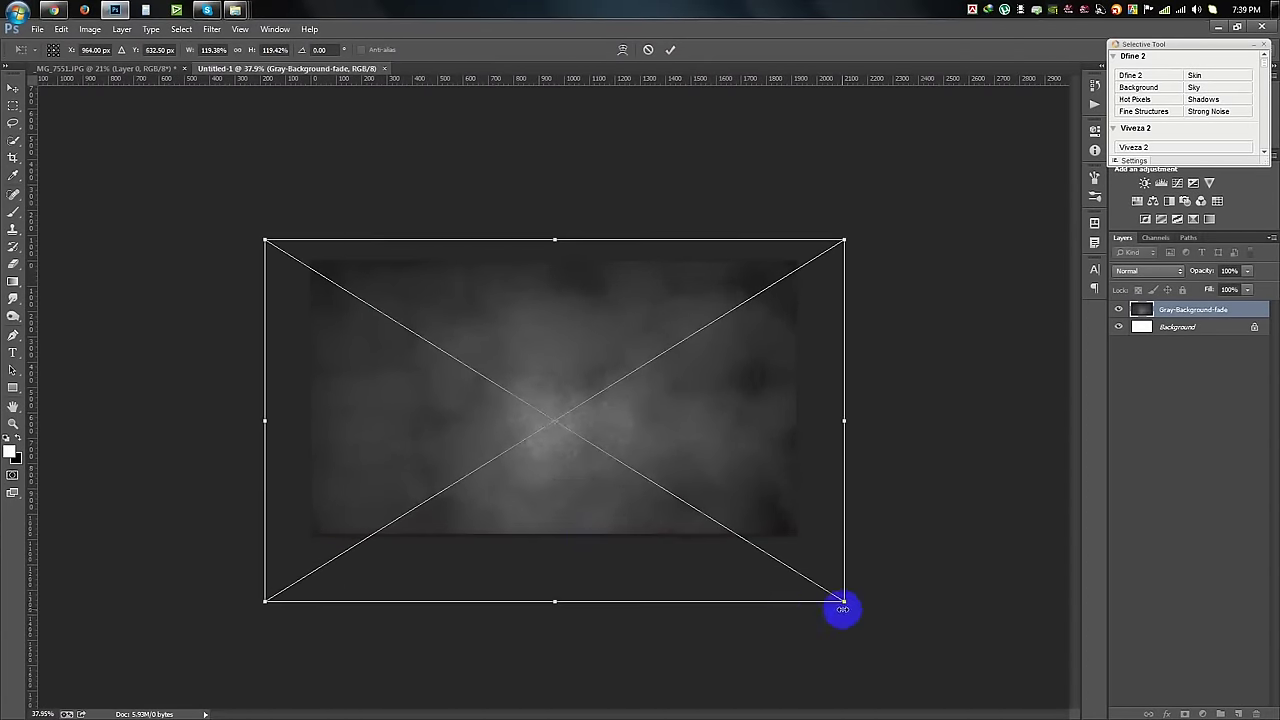
left_click_drag(845, 601, 807, 580)
left_click_drag(746, 526, 748, 530)
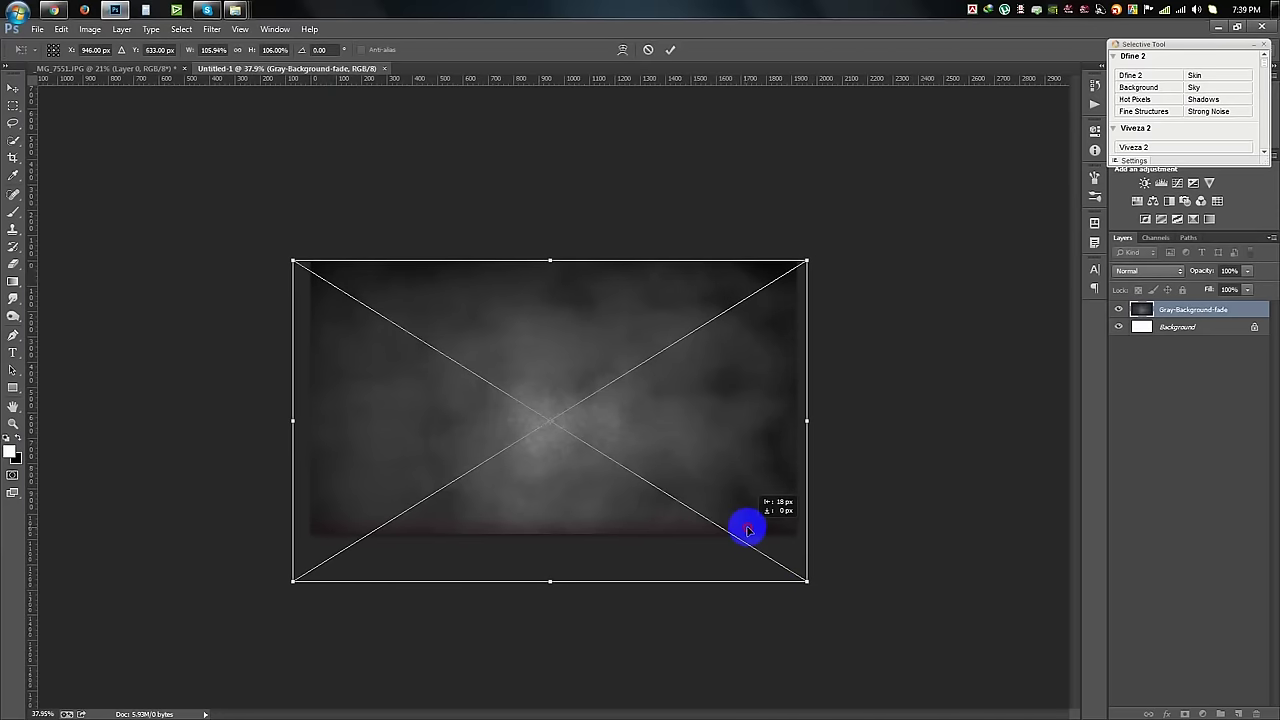
left_click(674, 52)
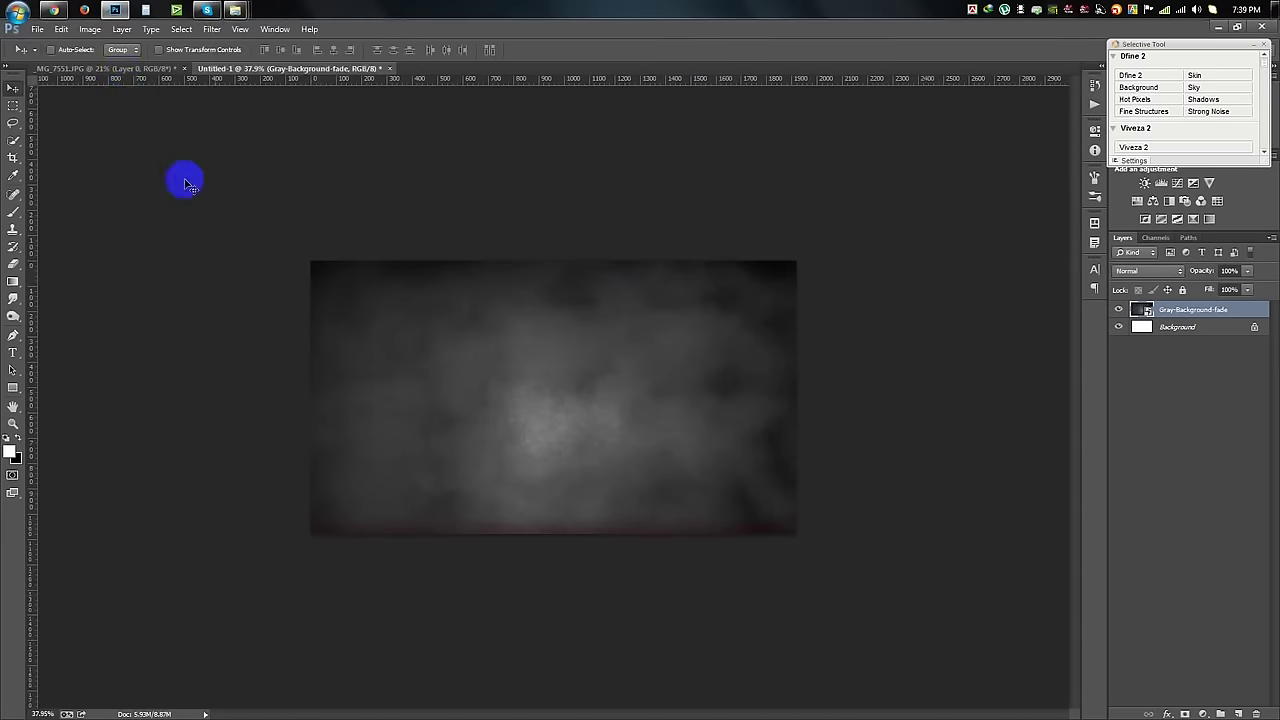
left_click(120, 68)
mouse_move(254, 200)
left_mouse_down()
mouse_move(291, 103)
mouse_move(560, 309)
left_mouse_up()
Convert the man's layer to a Smart Object and scale him to about 23%, centred
right_click(1197, 314)
left_click(814, 289)
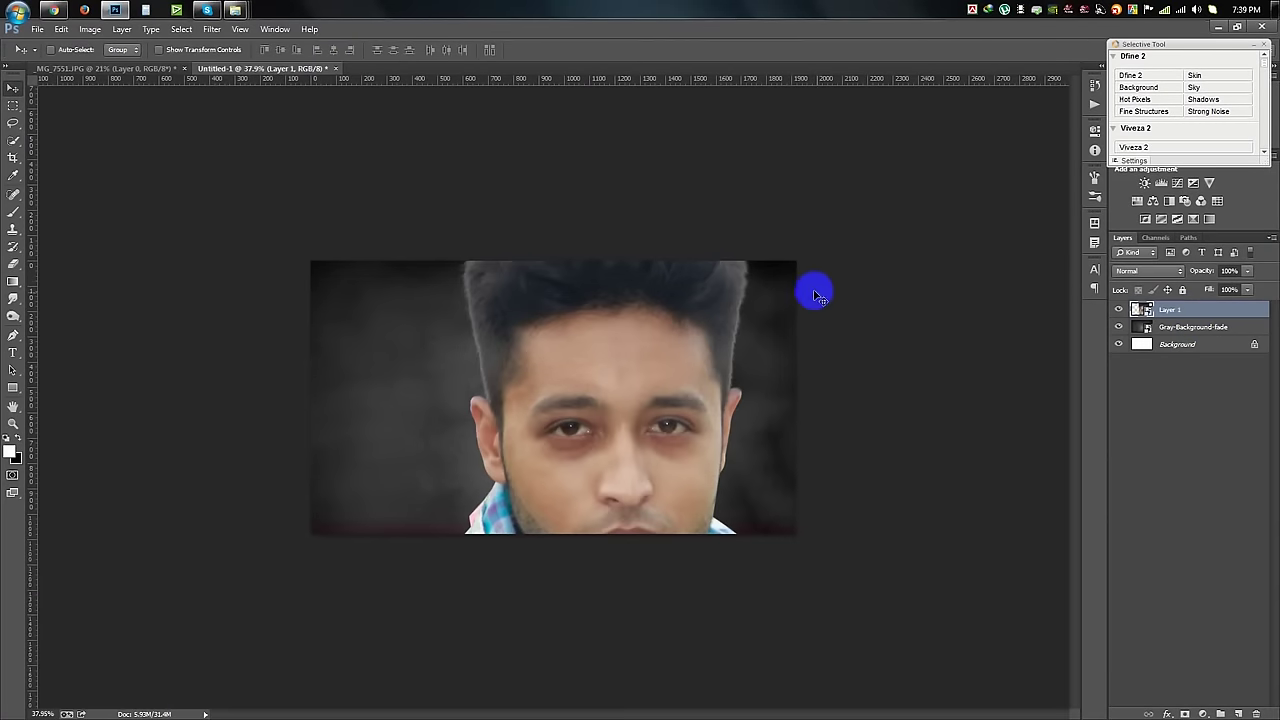
key("ctrl+t")
mouse_move(854, 163)
left_mouse_down()
mouse_move(700, 302)
mouse_move(600, 478)
mouse_move(568, 342)
left_mouse_up()
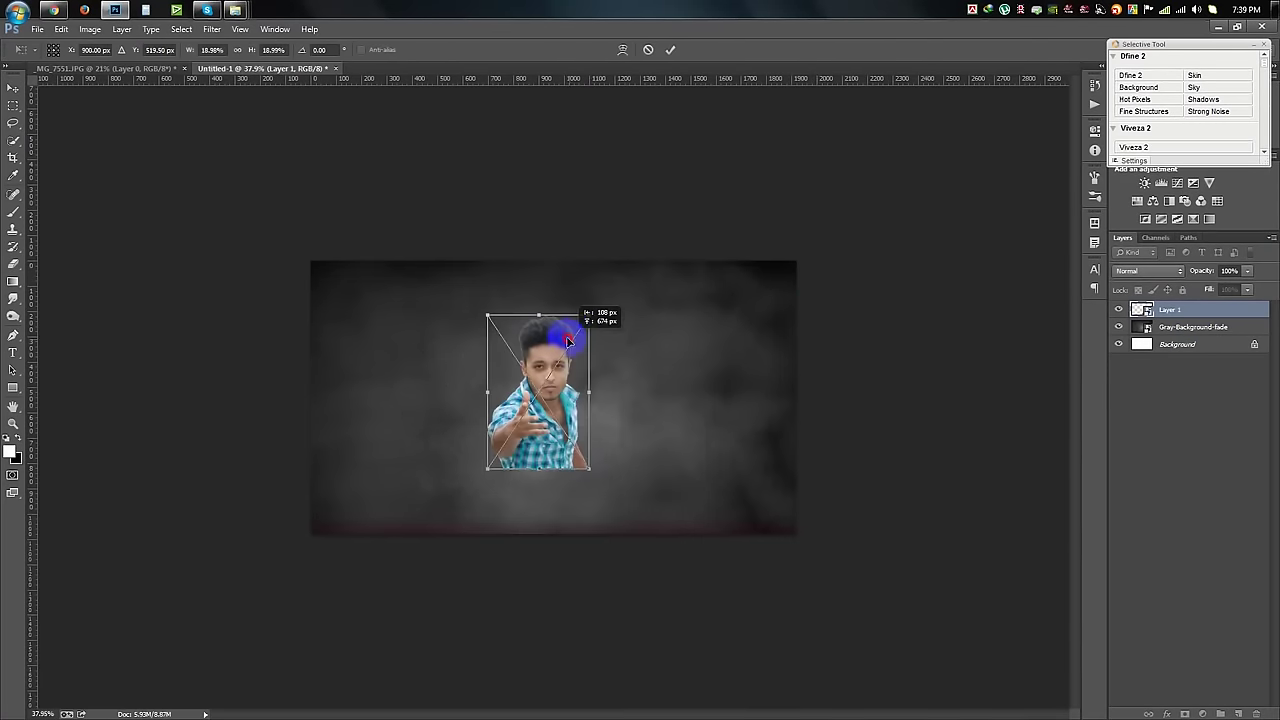
left_click_drag(604, 300, 601, 291)
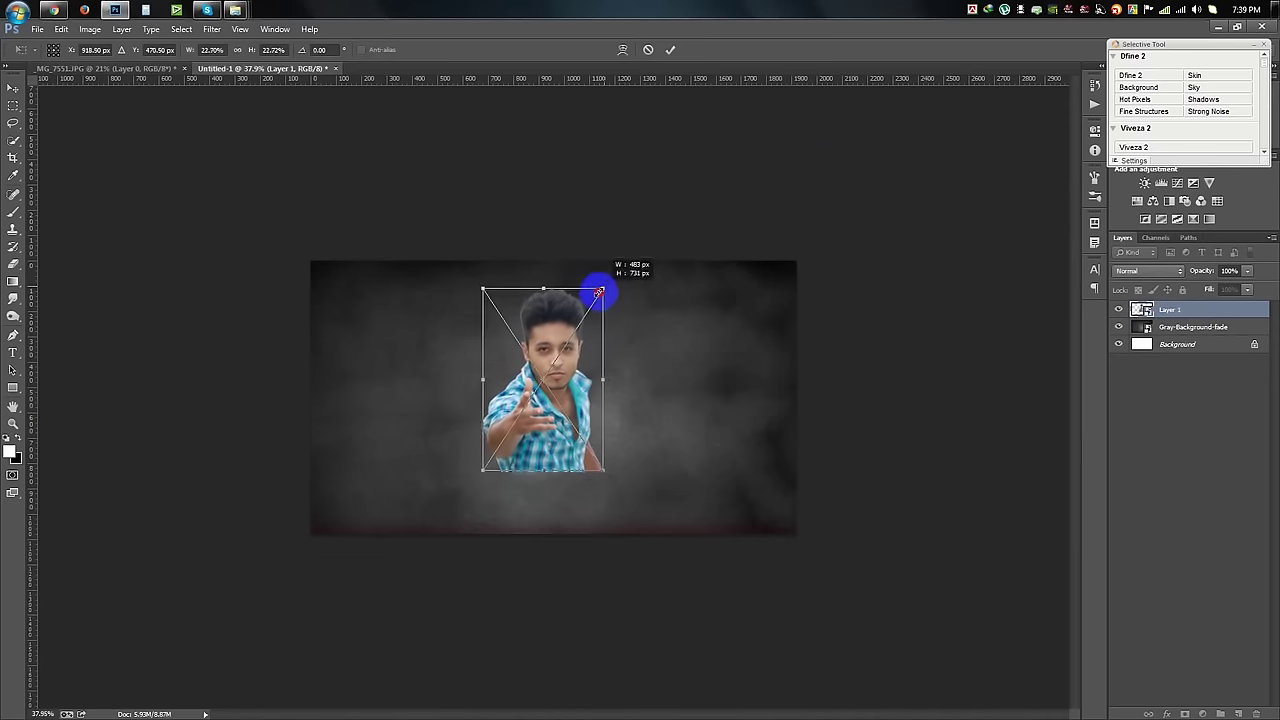
left_click(672, 49)
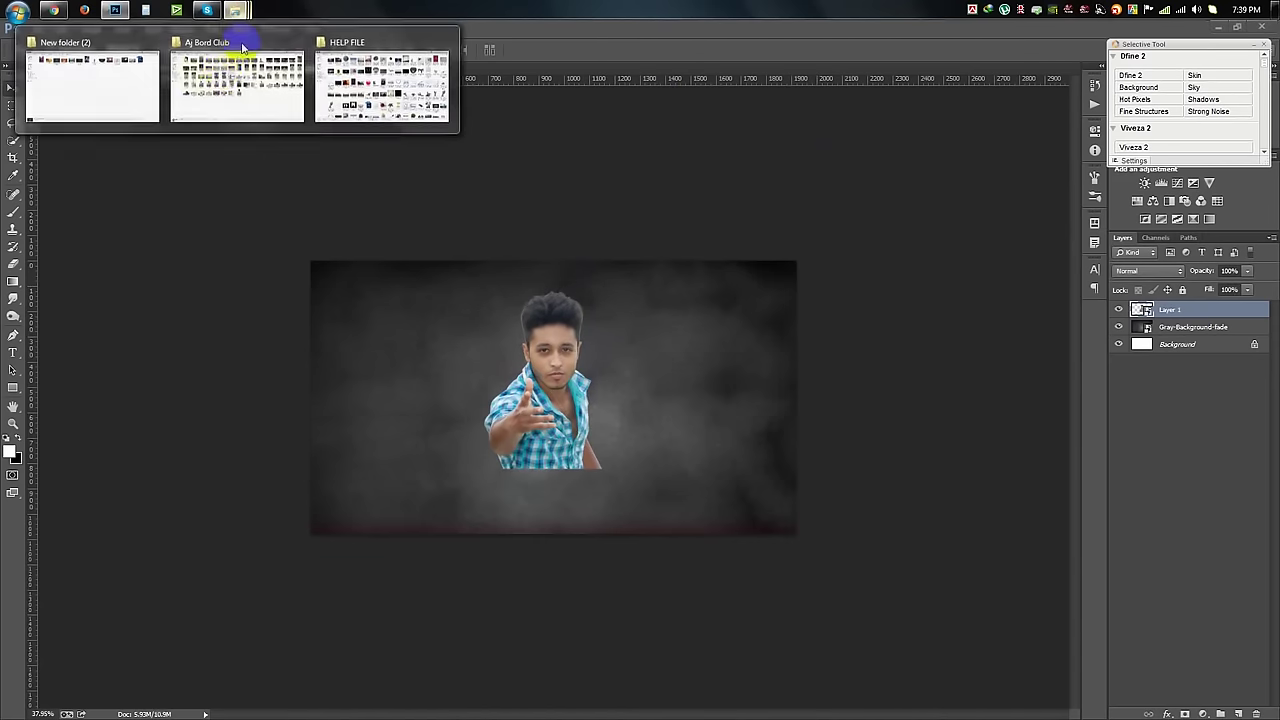
Bring table_blackjack into the poster and convert its layer to a Smart Object
left_click(106, 80)
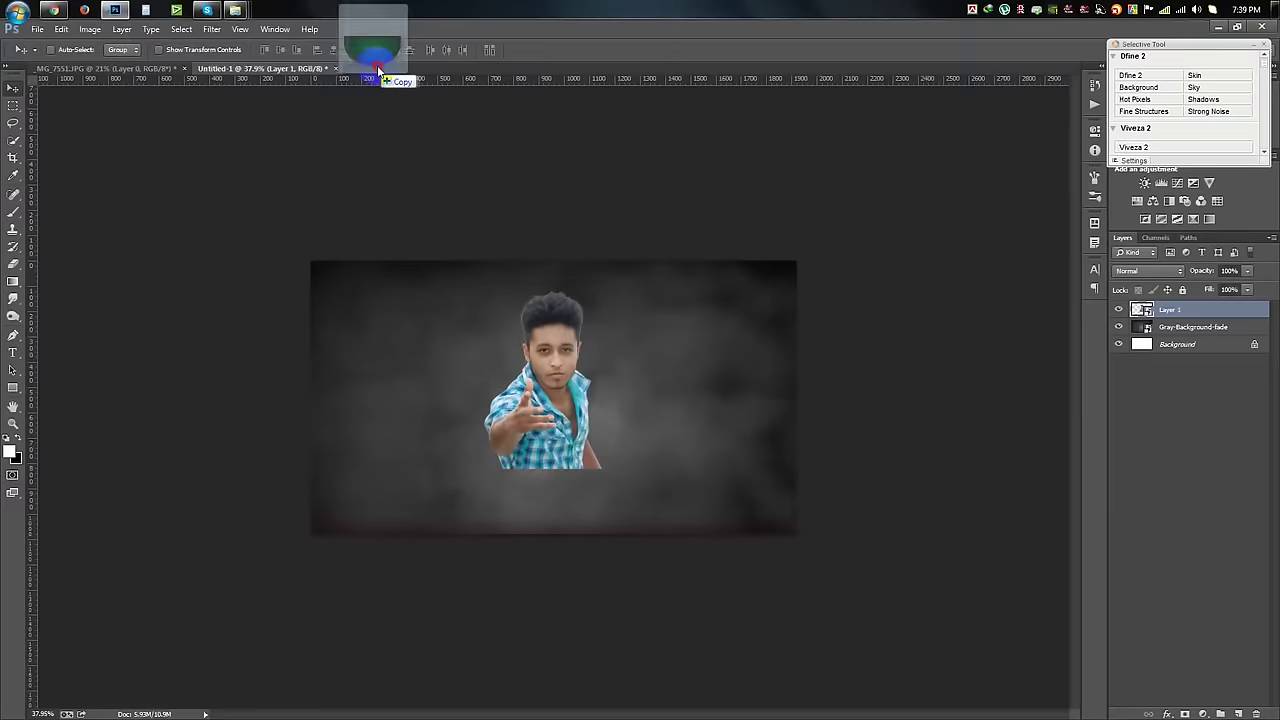
left_click_drag(162, 82, 371, 71)
mouse_move(417, 263)
left_mouse_down()
mouse_move(433, 263)
mouse_move(552, 442)
left_mouse_up()
right_click(1182, 310)
left_click(1100, 309)
Perspective-spread the table's bottom corners and move it to the poster's bottom
key("ctrl+t")
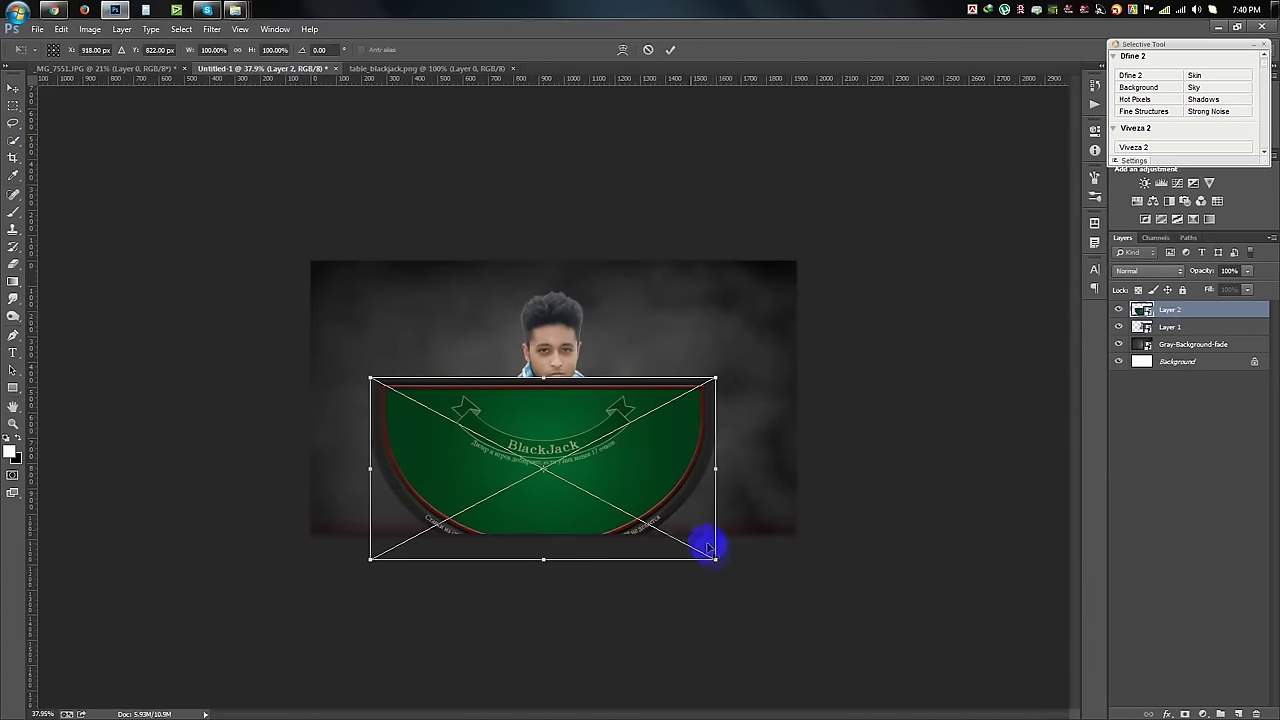
right_click(716, 560)
left_click(694, 569)
mouse_move(716, 560)
left_mouse_down()
mouse_move(852, 537)
mouse_move(1018, 535)
left_mouse_up()
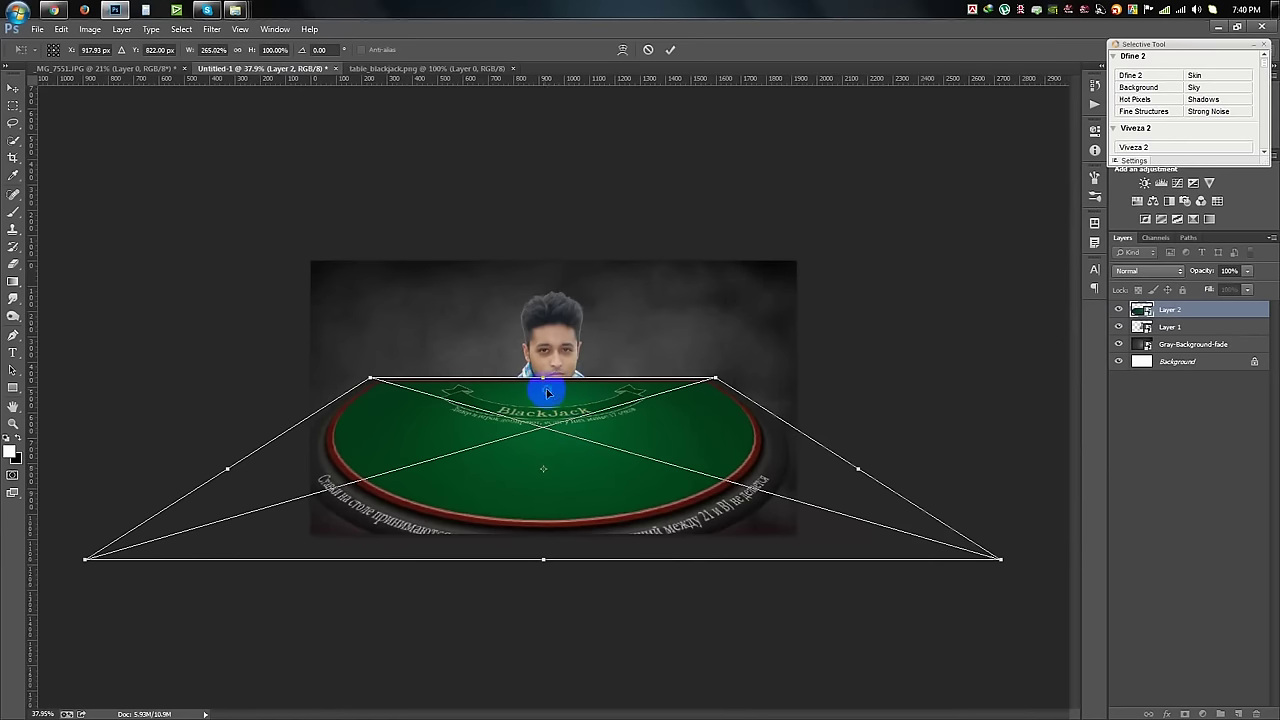
right_click(548, 394)
right_click(711, 385)
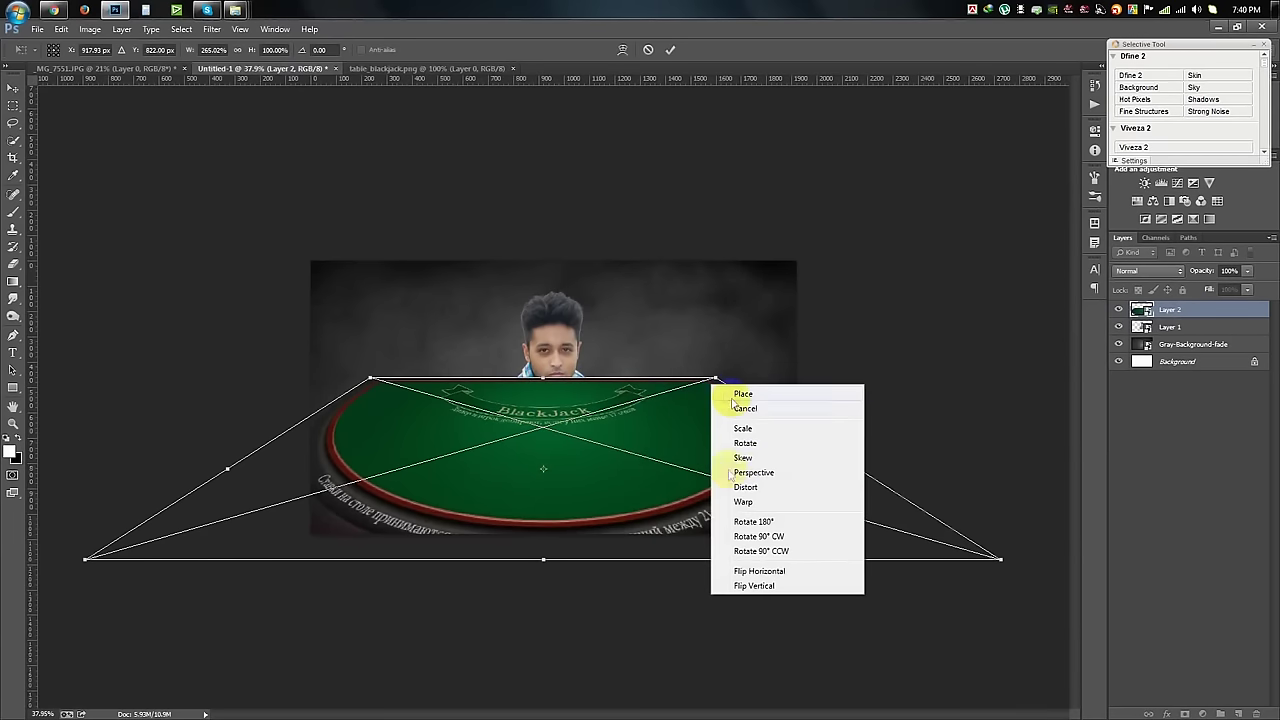
left_click(743, 394)
left_click_drag(651, 414, 658, 510)
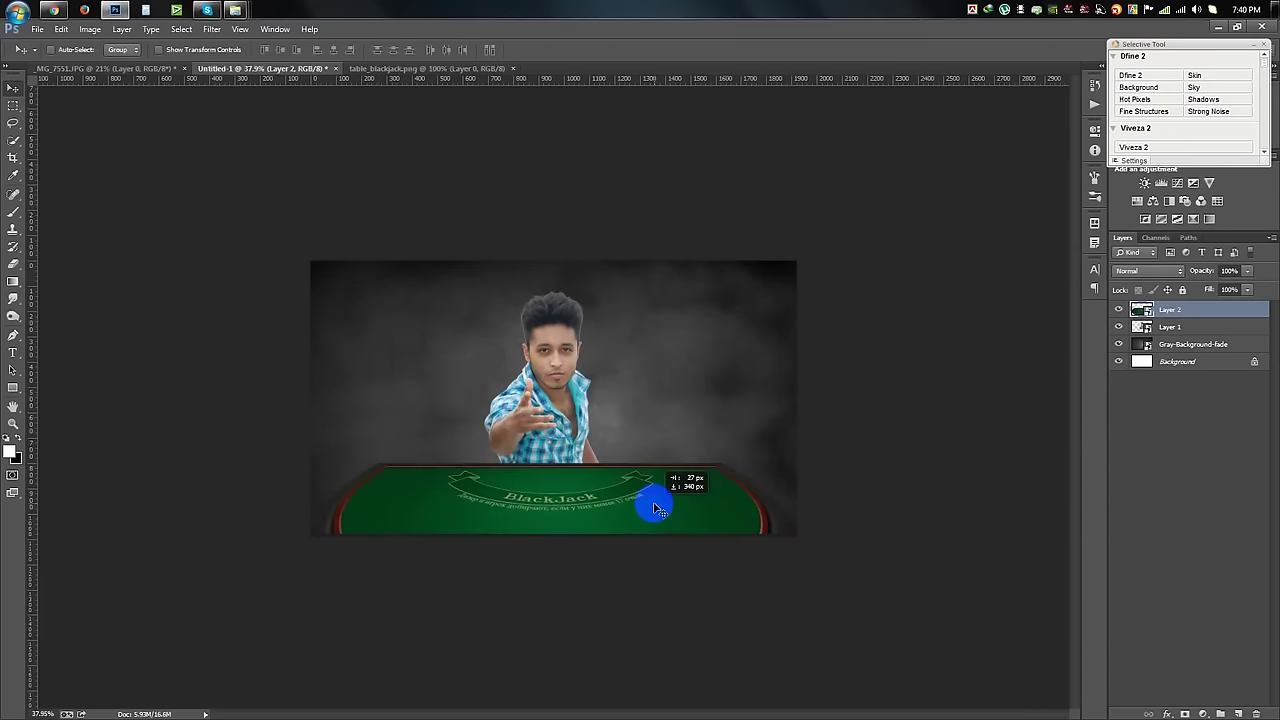
Re-transform the table, flattening and widening its perspective
key("ctrl+t")
mouse_move(549, 667)
left_mouse_down()
mouse_move(546, 536)
mouse_move(549, 640)
left_mouse_up()
left_click_drag(830, 522, 907, 543)
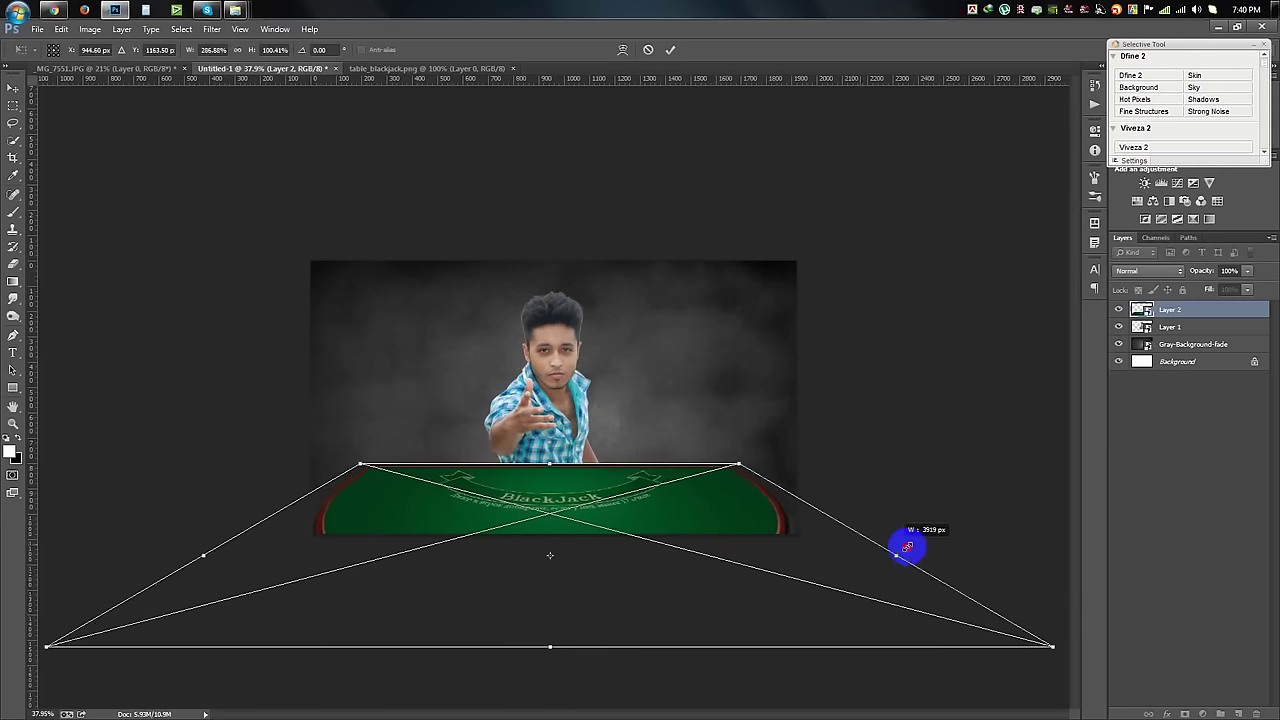
left_click_drag(550, 646, 557, 536)
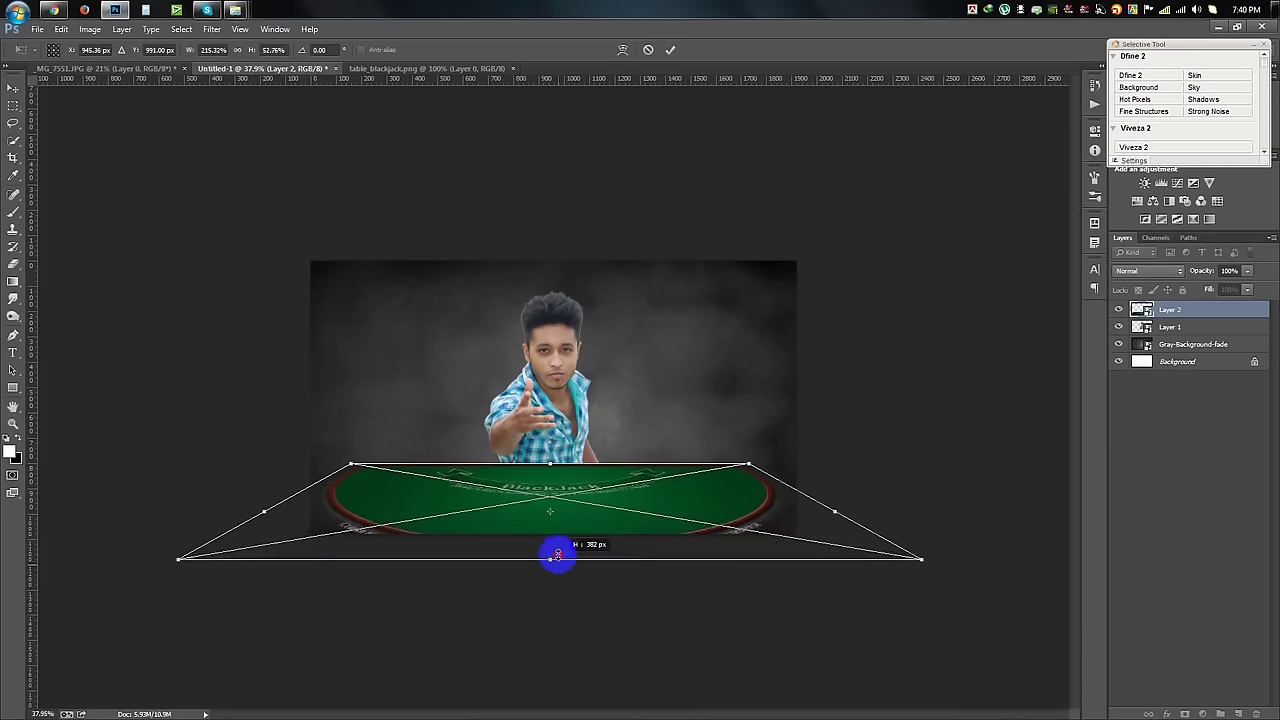
left_click_drag(557, 538, 552, 654)
left_click(672, 47)
Nudge the table down and finalise its flatter, wider bottom perspective
key("ctrl+0")
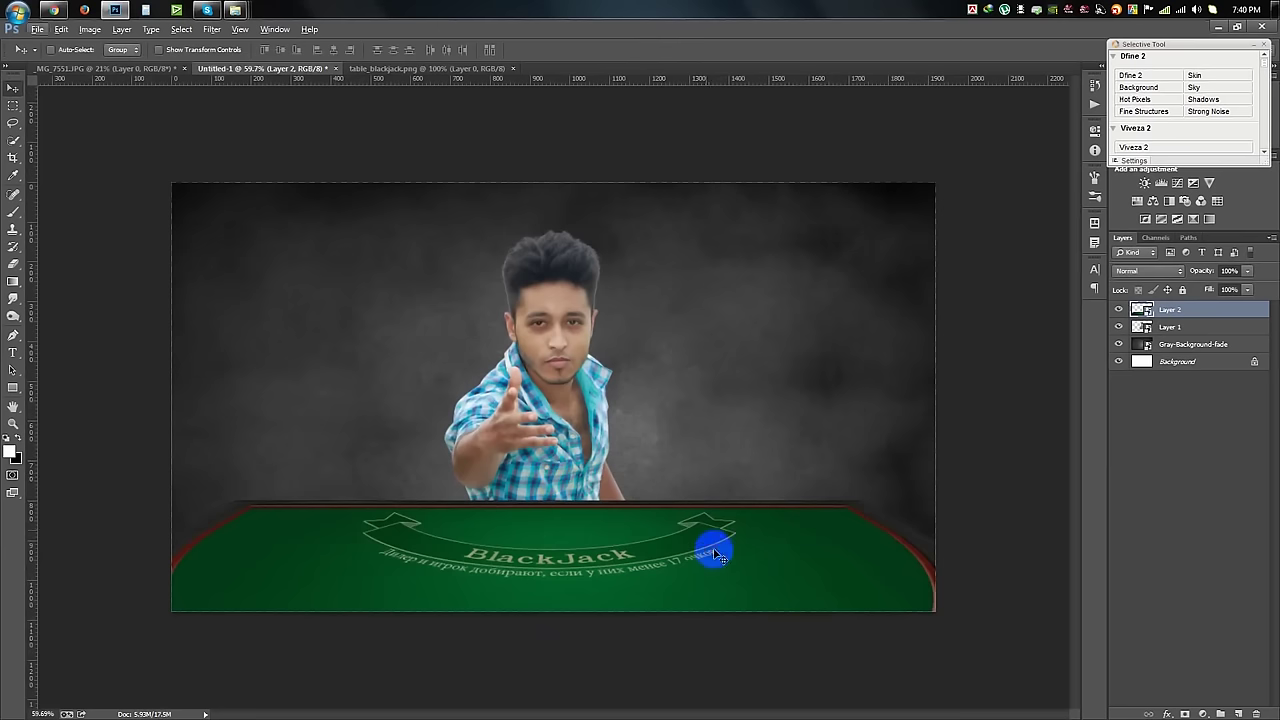
left_click_drag(718, 556, 714, 565)
key("ctrl+t")
key("ctrl+0")
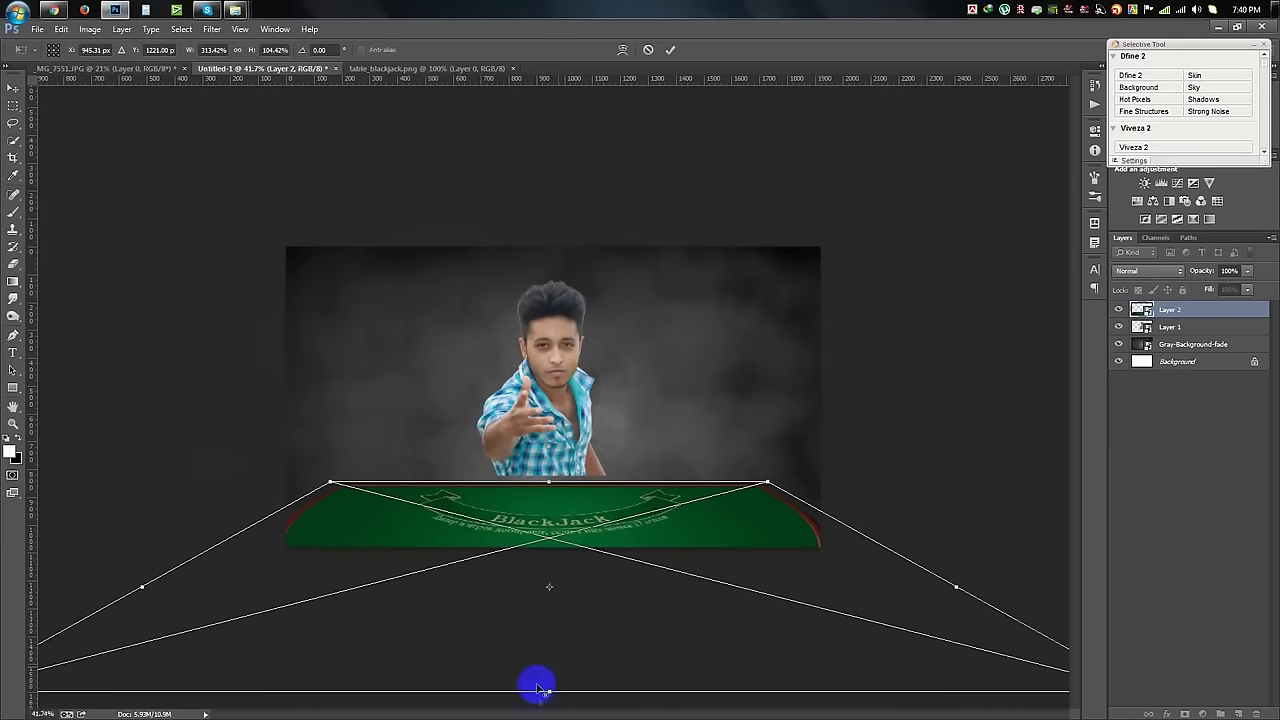
left_click_drag(550, 691, 552, 662)
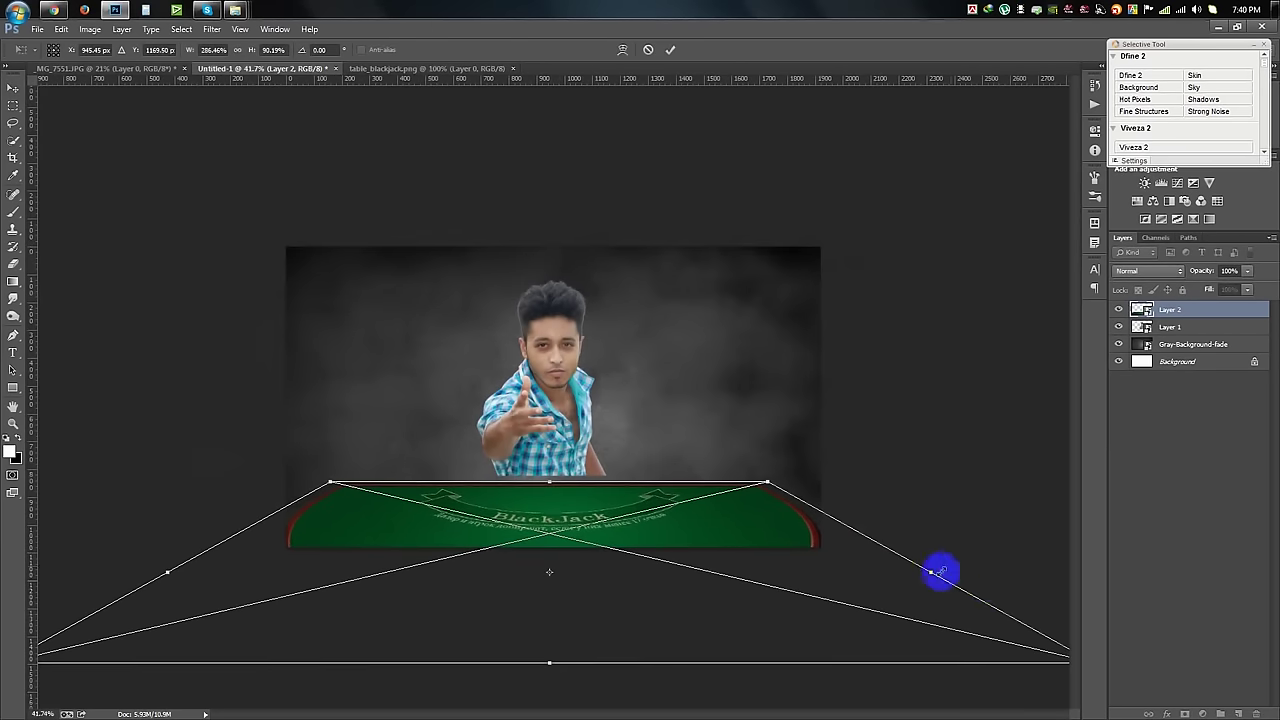
left_click_drag(937, 571, 983, 570)
left_click(671, 50)
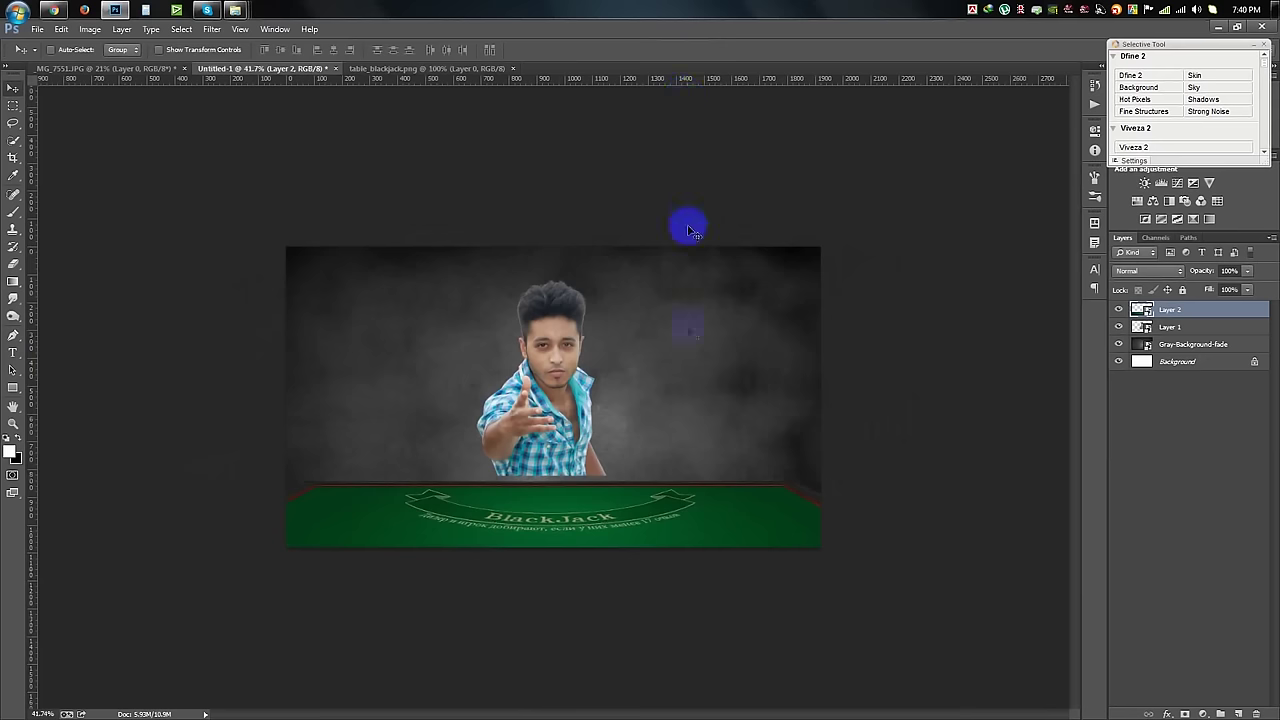
Rescale Layer 1's man to about 22% and position him just behind the table
left_click(1163, 332)
key("ctrl+t")
left_click_drag(622, 277, 626, 257)
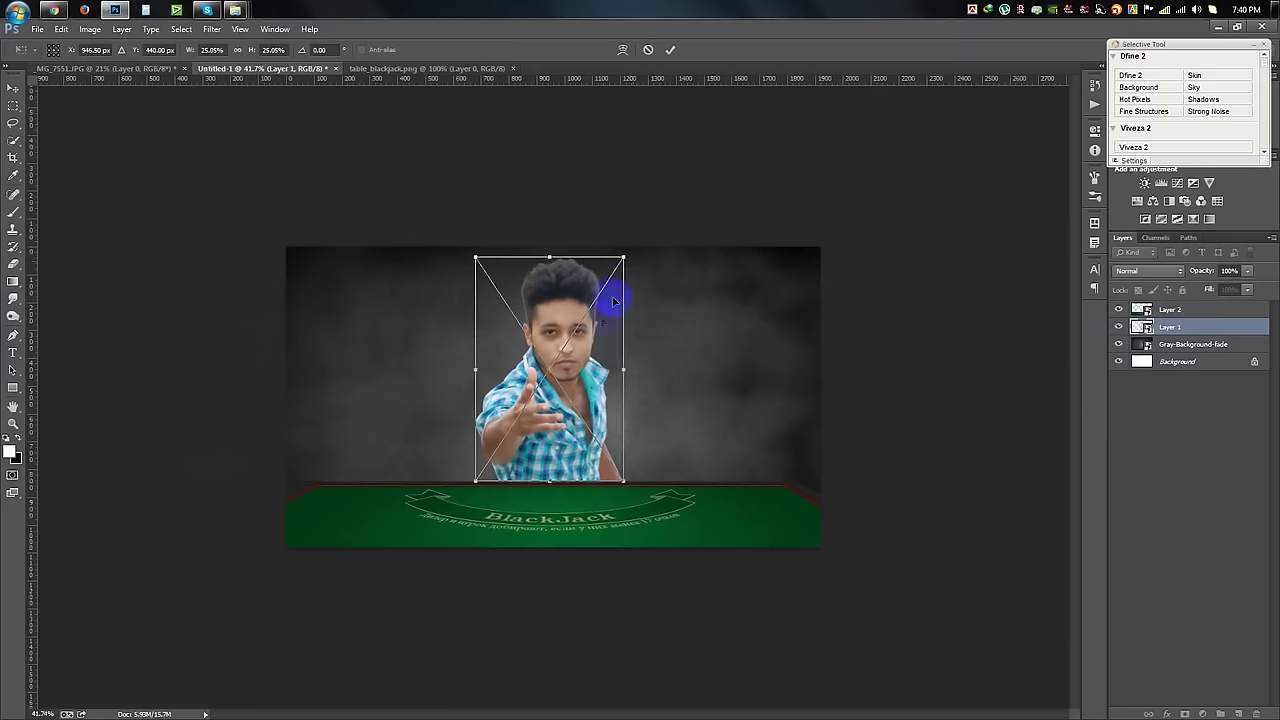
mouse_move(614, 301)
left_mouse_down()
mouse_move(594, 327)
mouse_move(608, 277)
left_mouse_up()
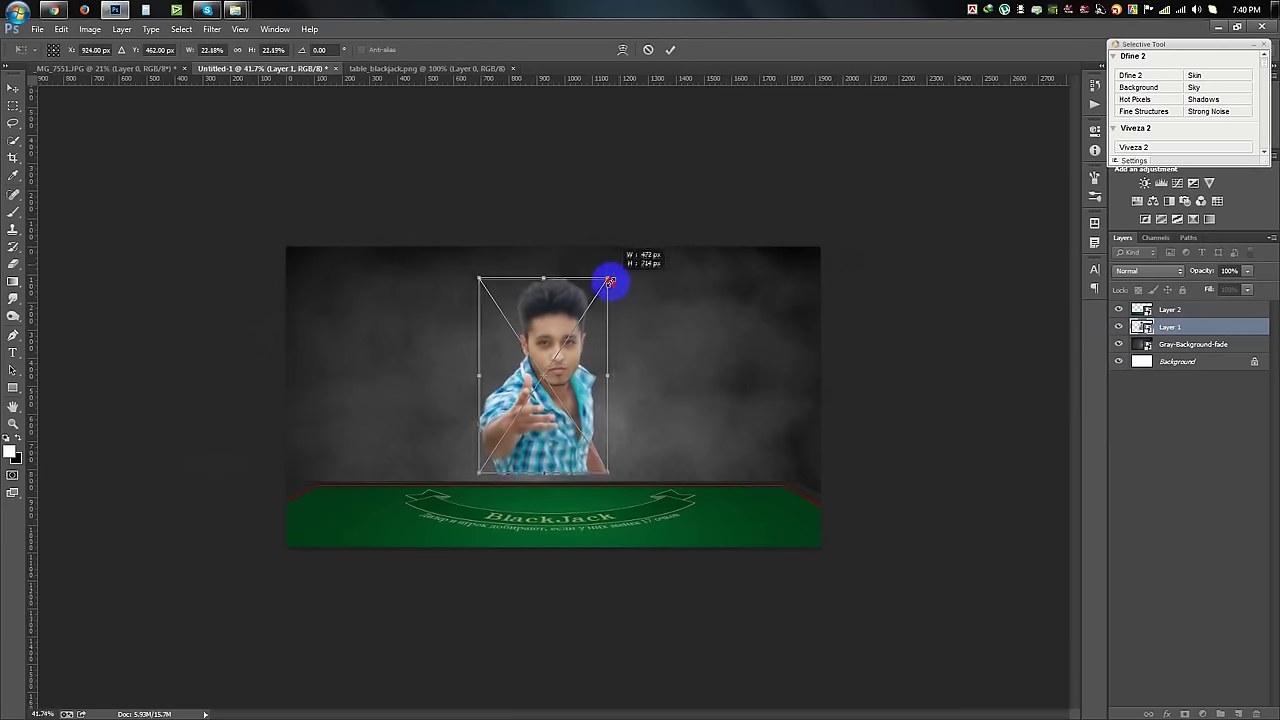
left_click_drag(529, 330, 538, 345)
left_click(670, 49)
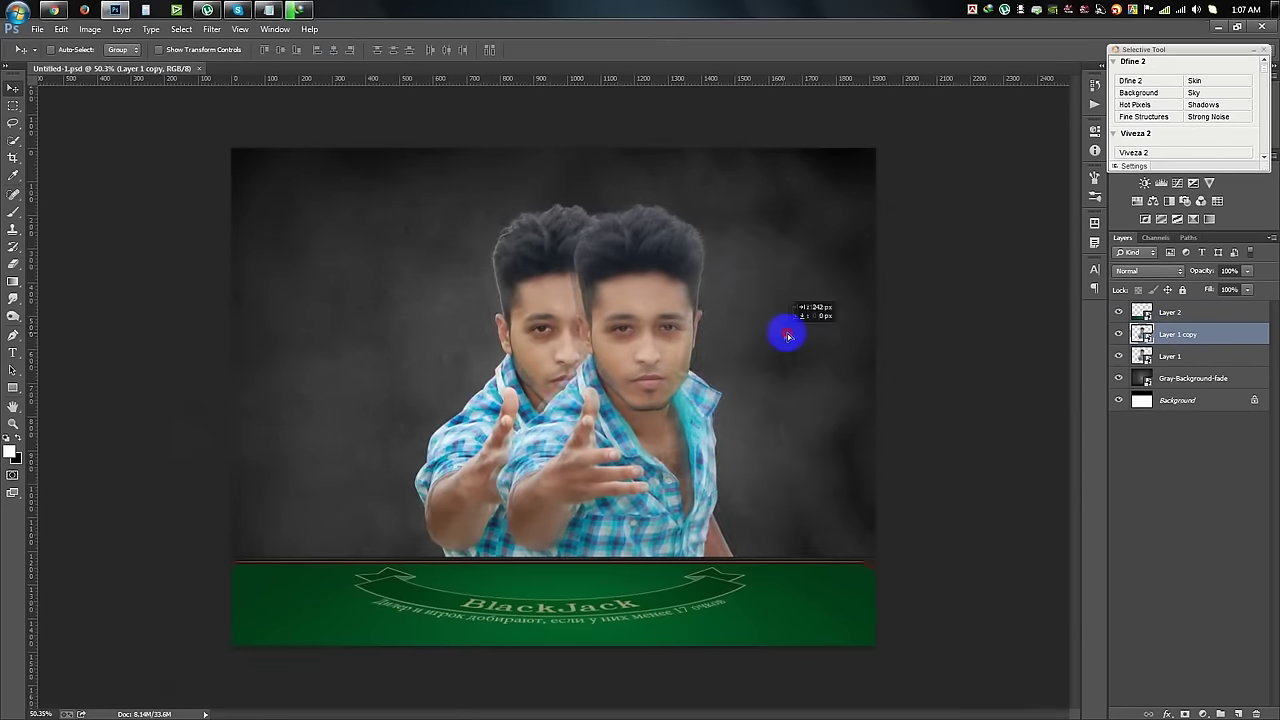
Duplicate Layer 1 and fill the copy's silhouette with black
left_click_drag(788, 337, 798, 337)
right_click(1180, 334)
key("Escape")
left_click(1143, 334, "ctrl")
left_click(8, 441)
key("alt+BackSpace")
key("ctrl+d")
left_click_drag(640, 409, 551, 410)
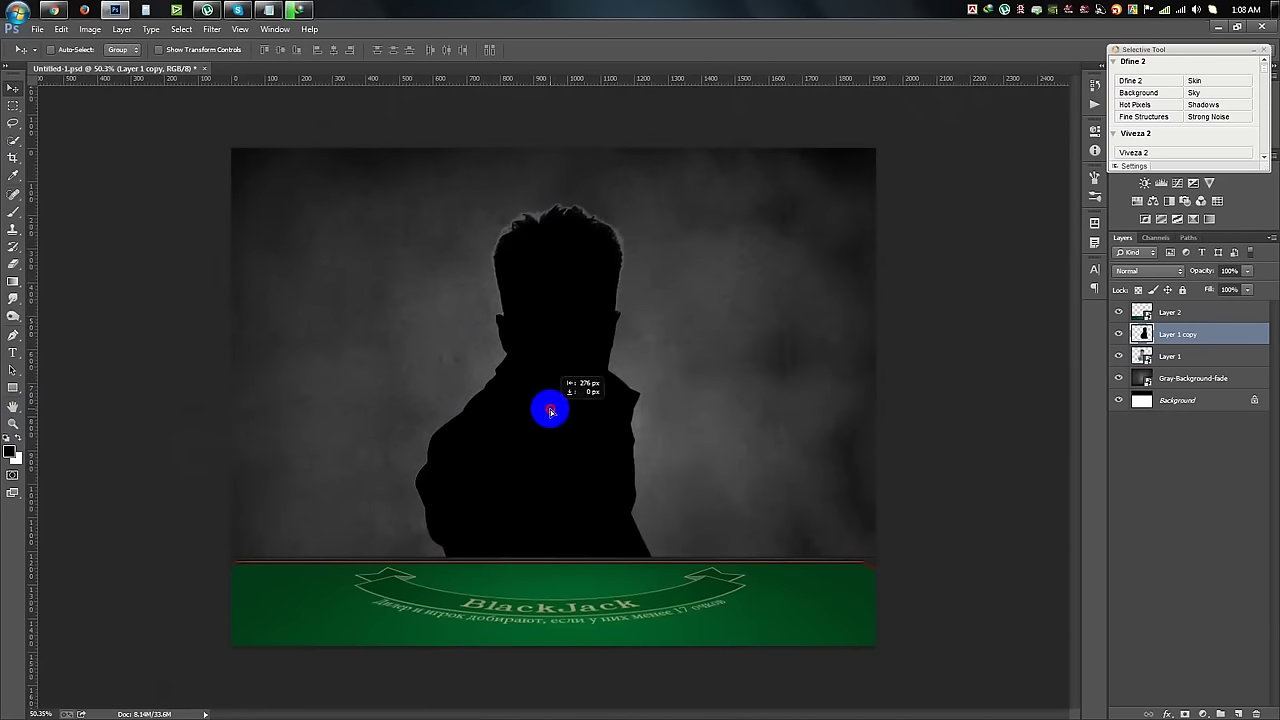
Flip the black silhouette downward and move its layer above the table layer
key("ctrl+t")
left_click_drag(540, 203, 523, 700)
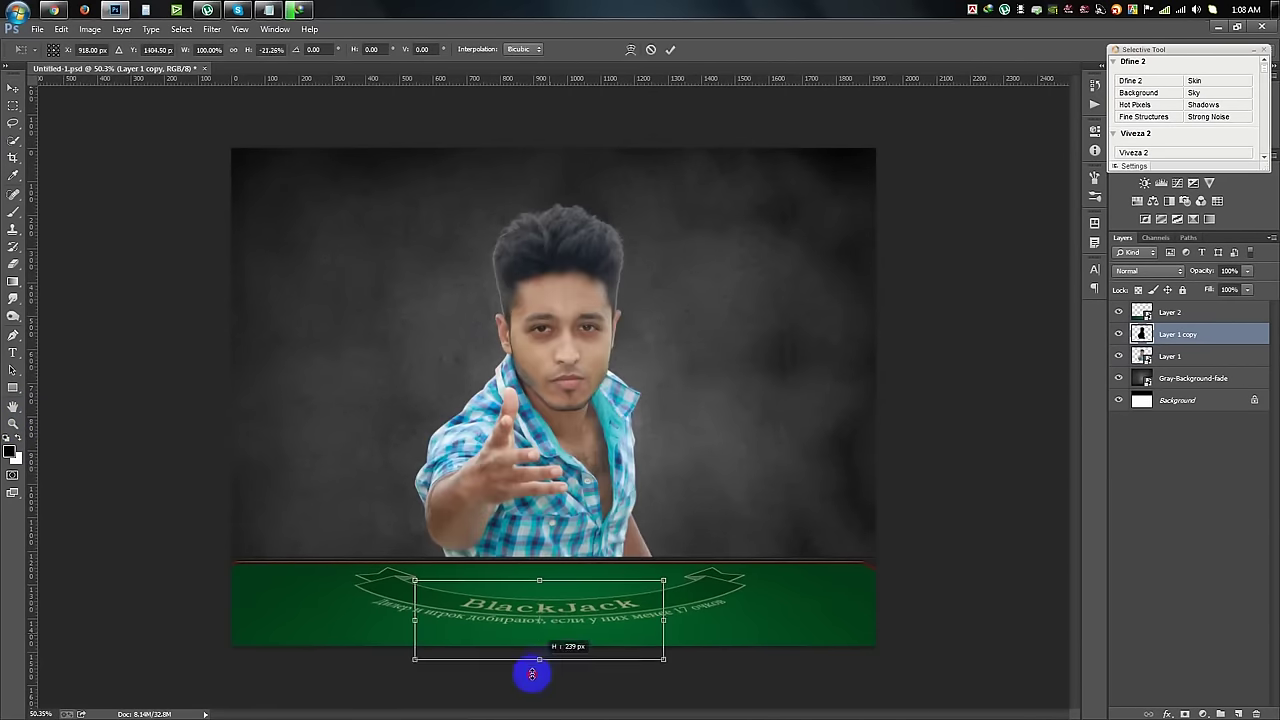
left_click(670, 49)
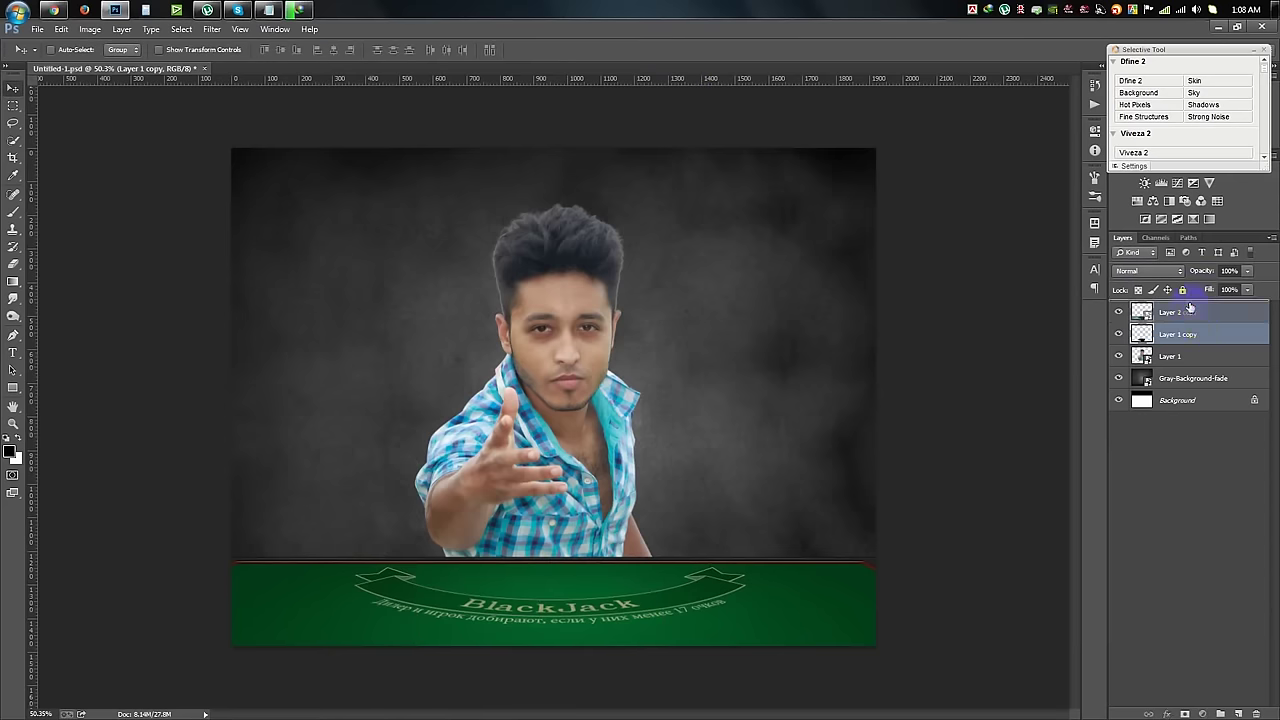
left_click_drag(1219, 329, 1215, 305)
Stretch the silhouette in perspective across the table felt as a shadow
key("ctrl+t")
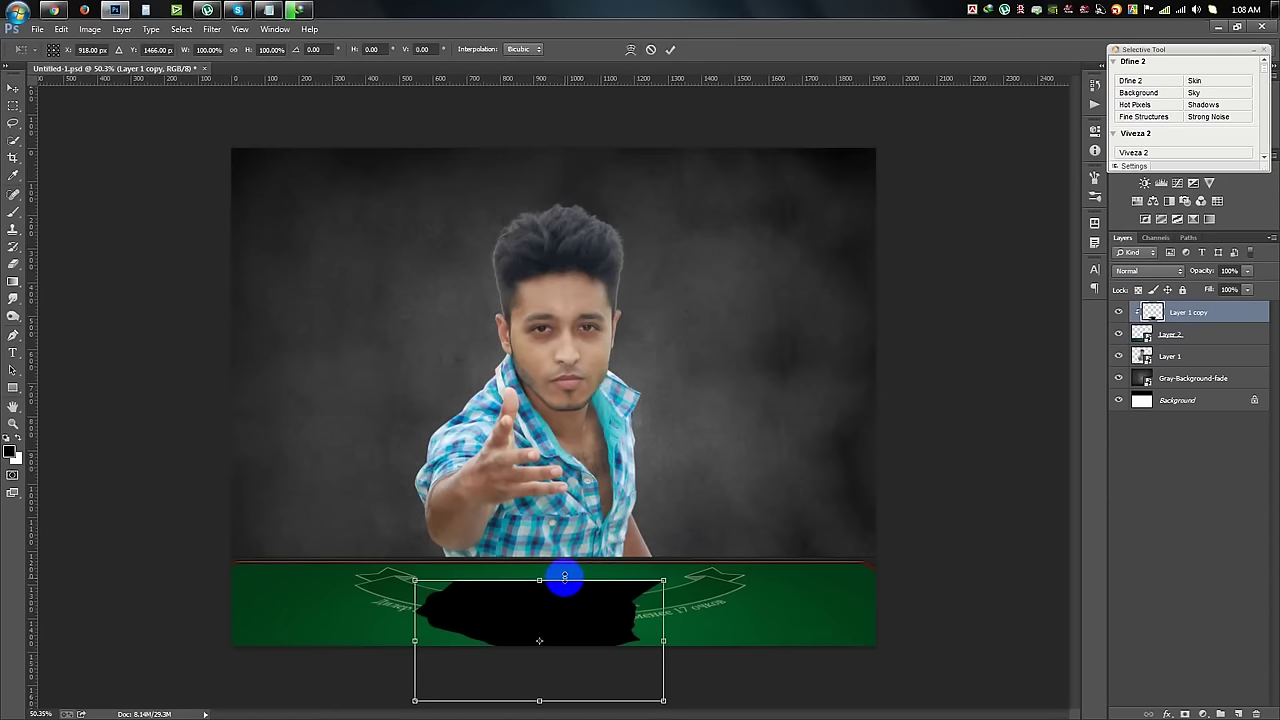
left_click_drag(564, 577, 563, 550)
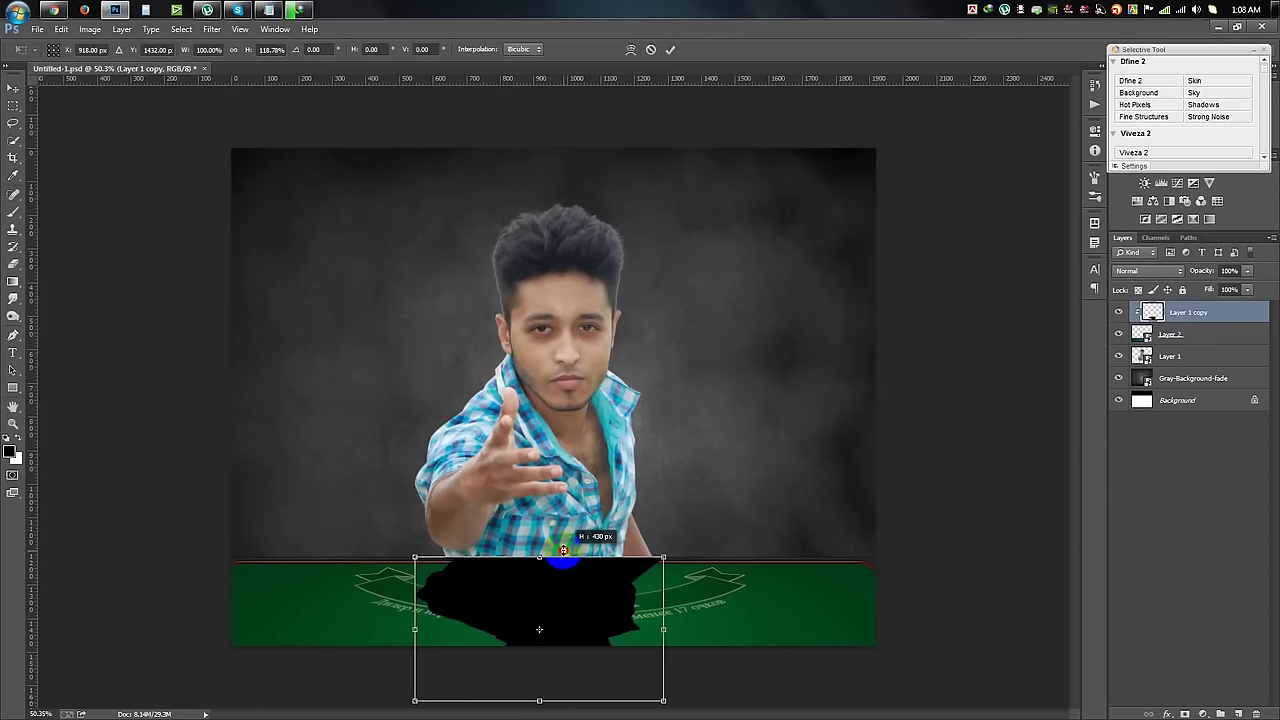
left_click_drag(607, 585, 598, 584)
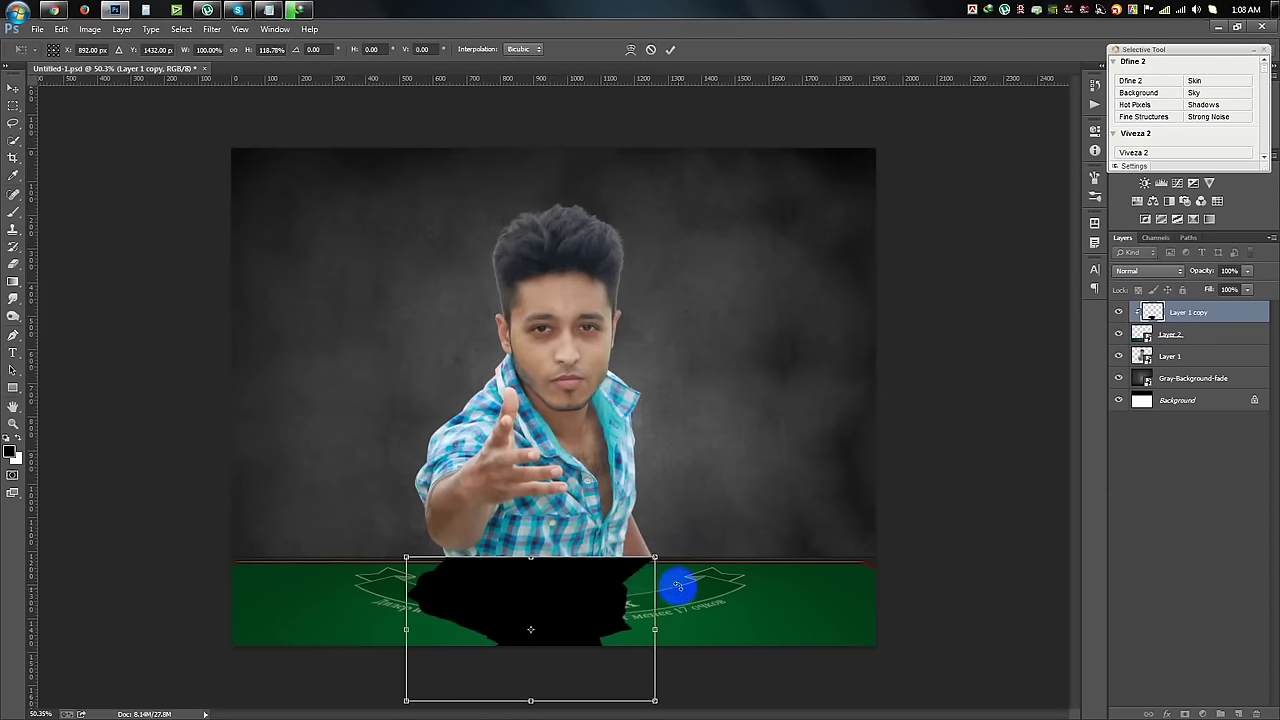
left_click_drag(650, 700, 855, 690)
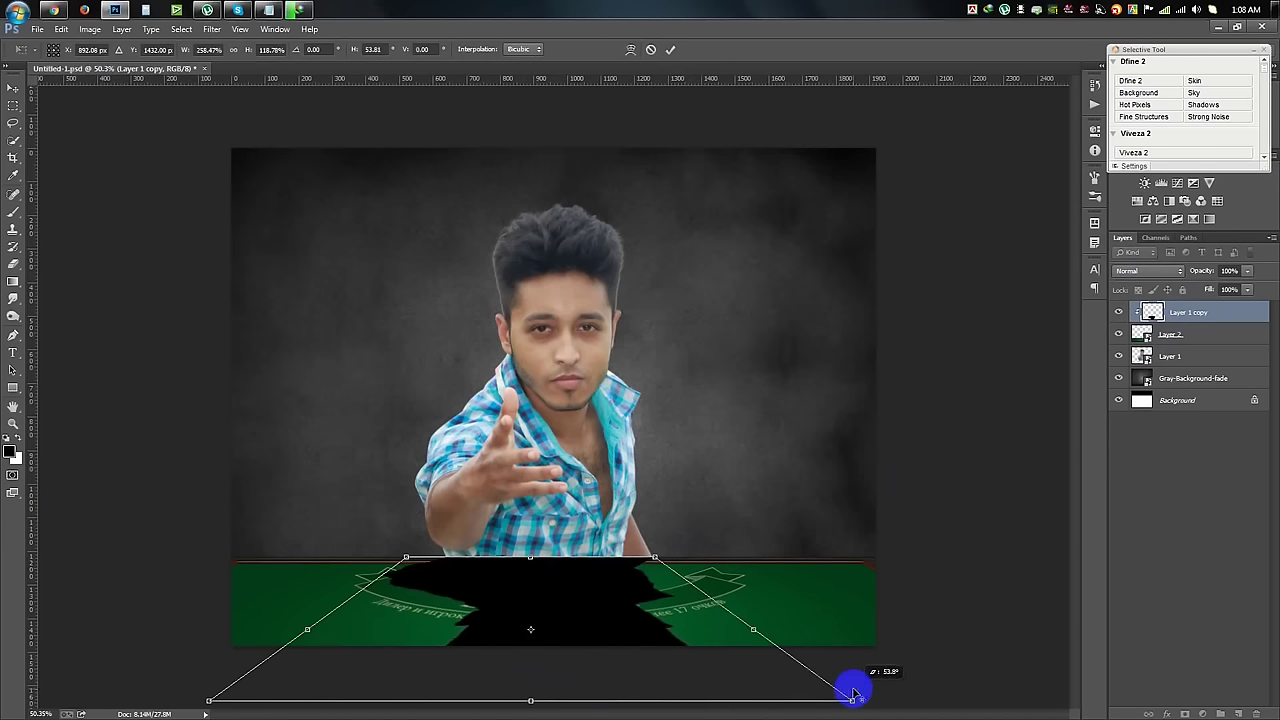
key("Return")
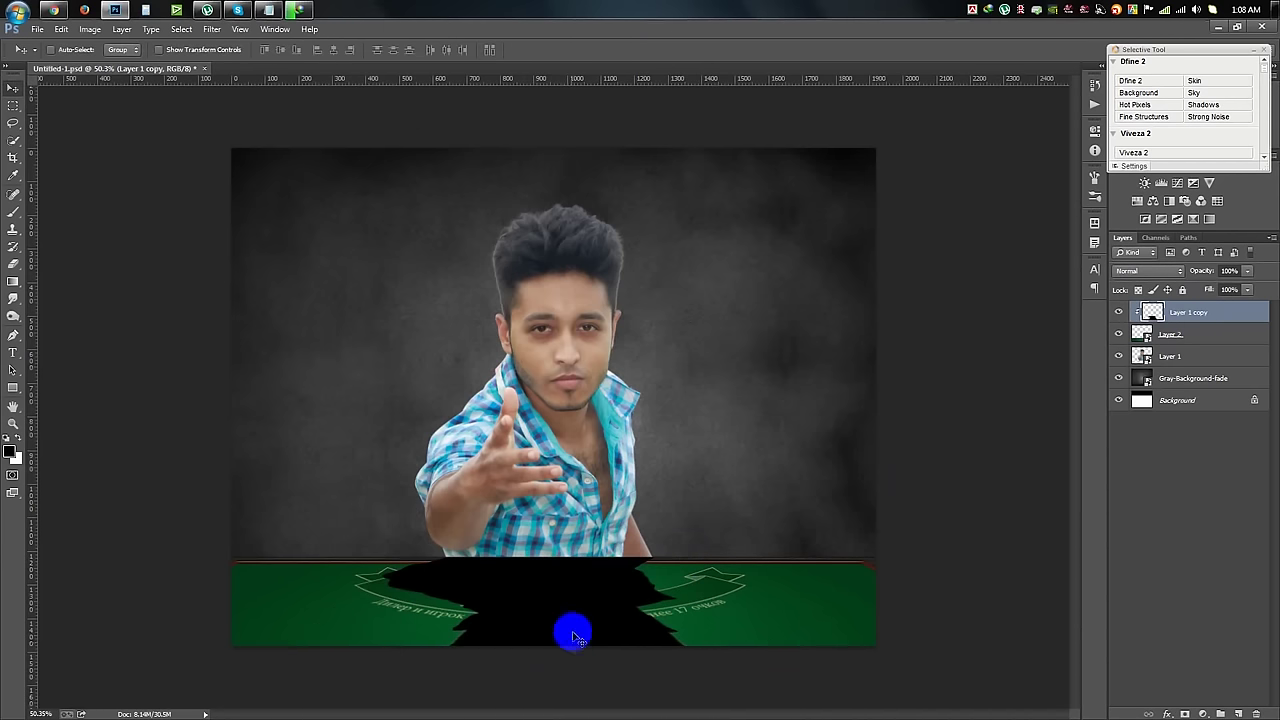
Set Layer 1 copy to Soft Light and apply a Gaussian Blur of radius 7
left_click(1124, 444)
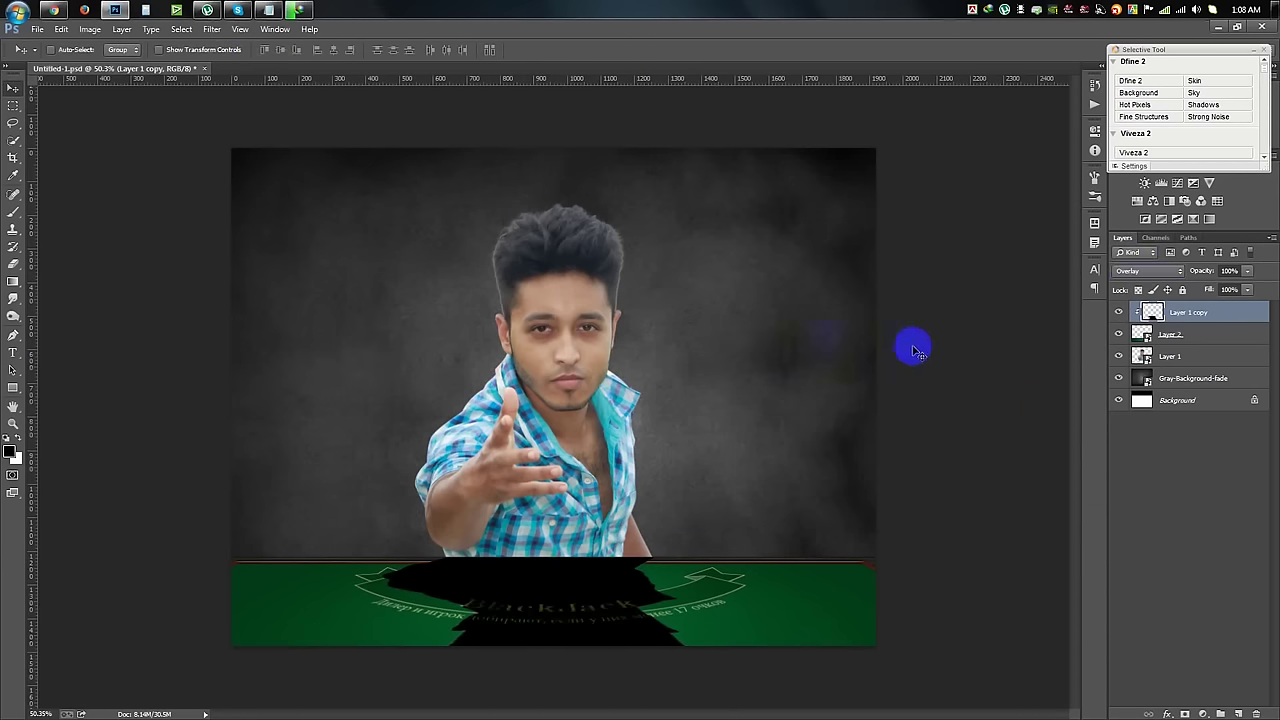
left_click(1148, 271)
left_click(1126, 455)
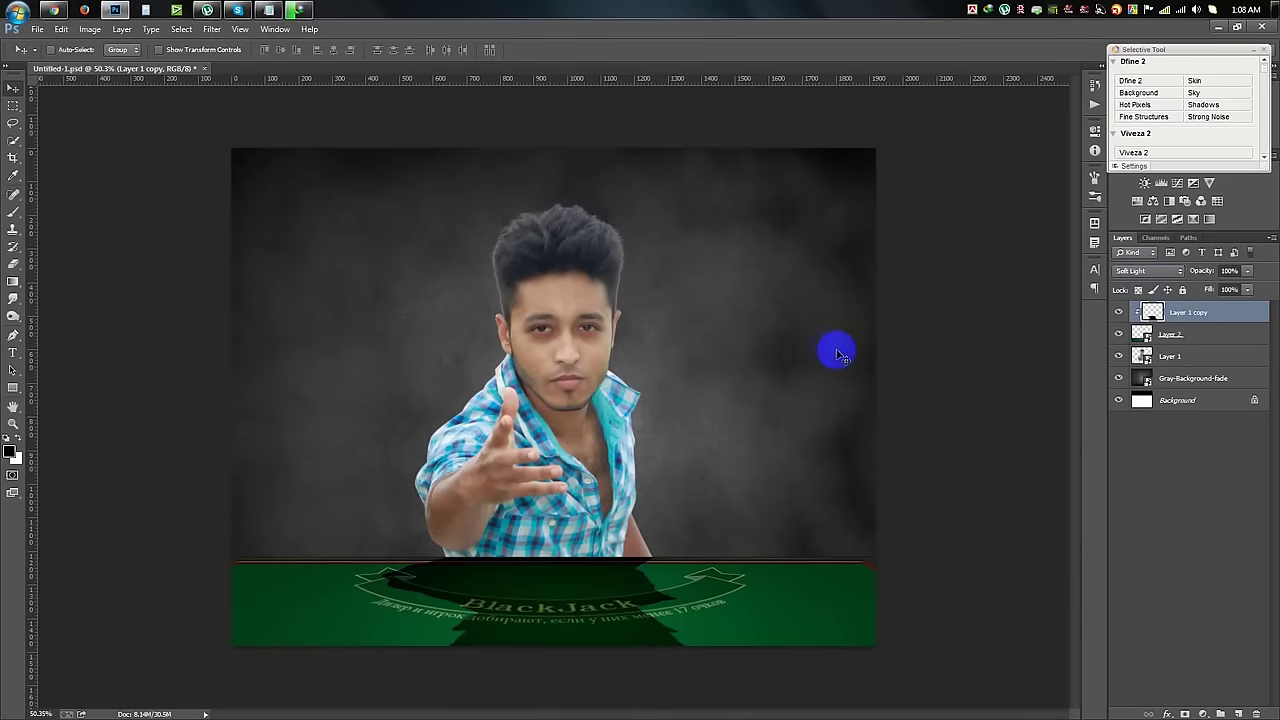
left_click(181, 29)
mouse_move(290, 182)
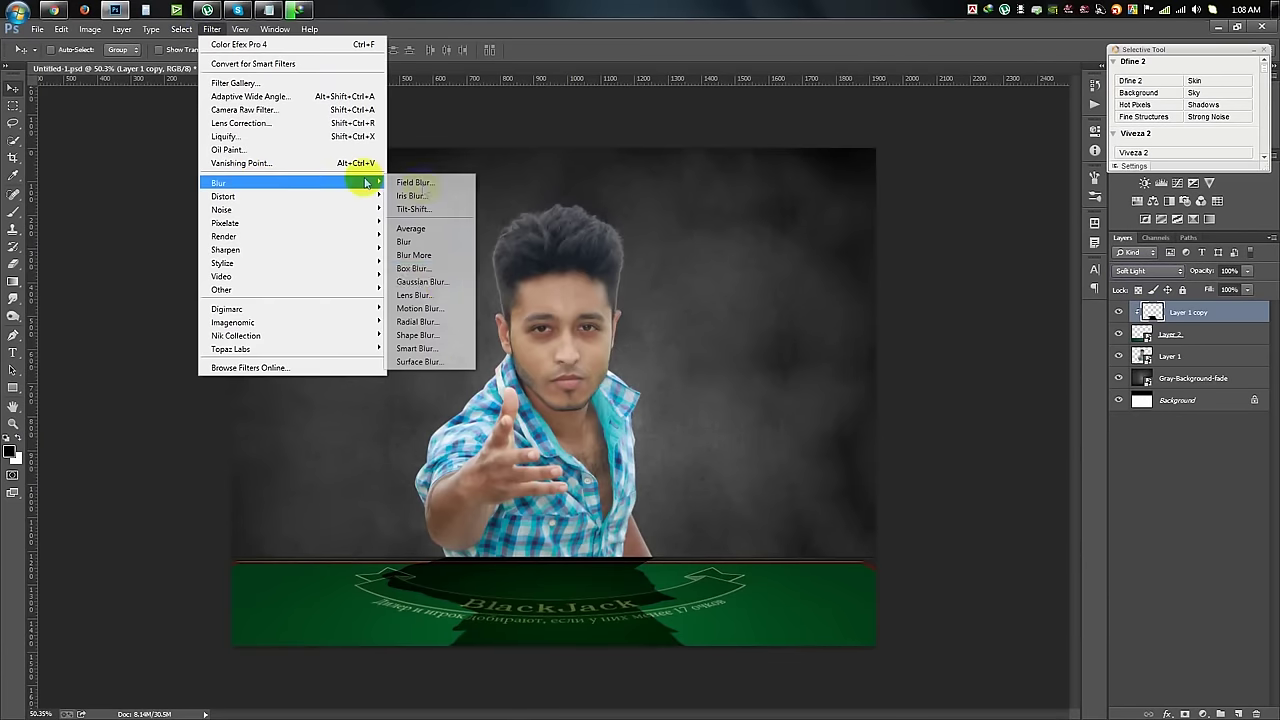
left_click(443, 280)
left_click_drag(491, 436, 490, 432)
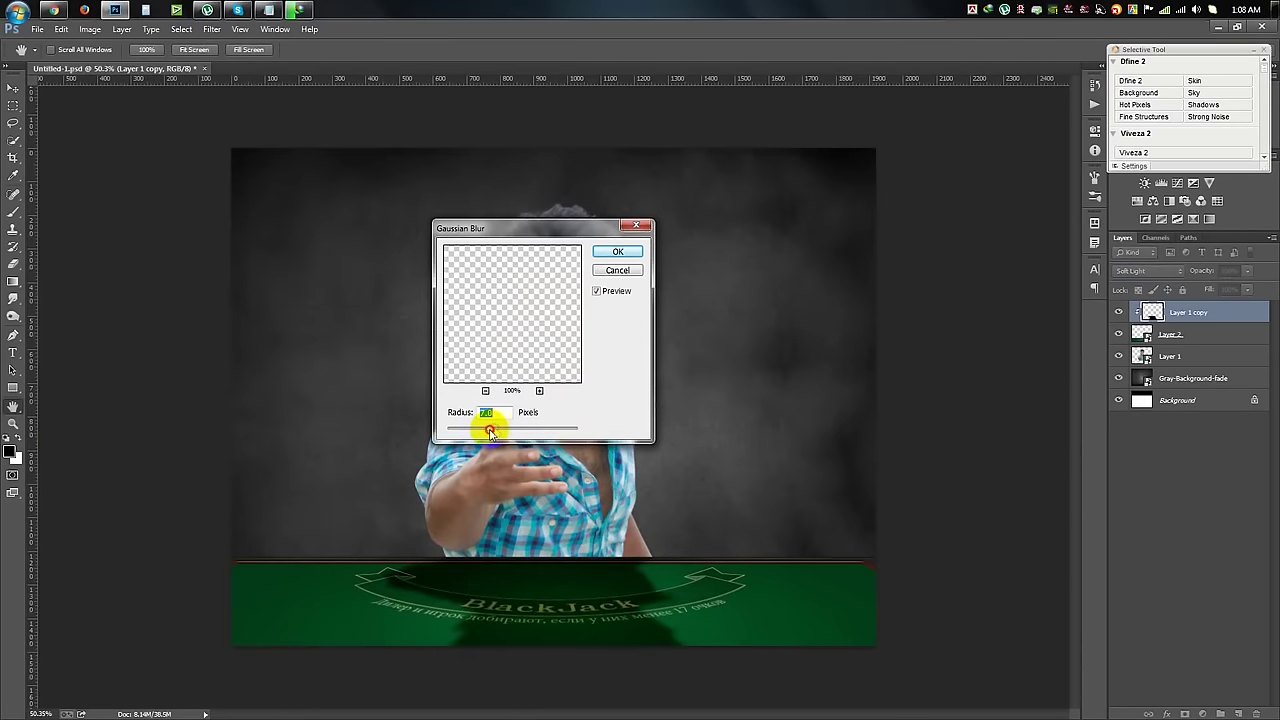
left_click(612, 253)
Apply a Motion Blur of distance 162 and lower the layer opacity to 82%
left_click(212, 29)
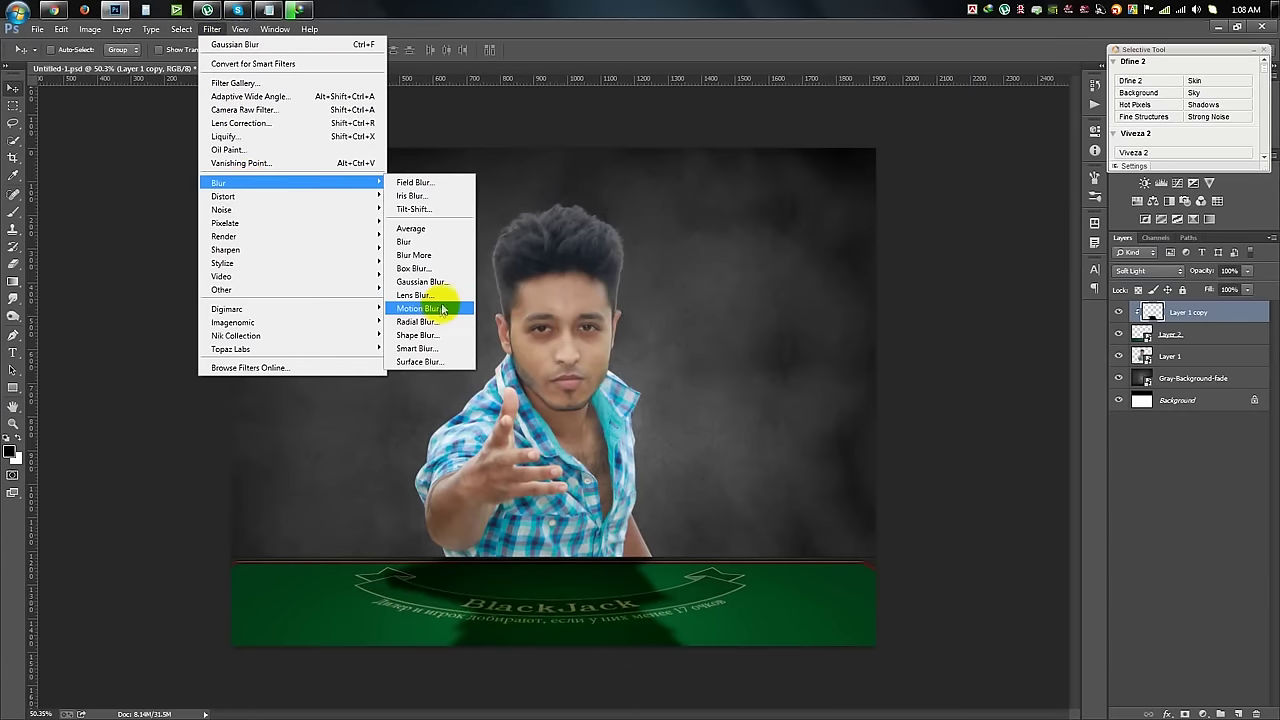
left_click(443, 308)
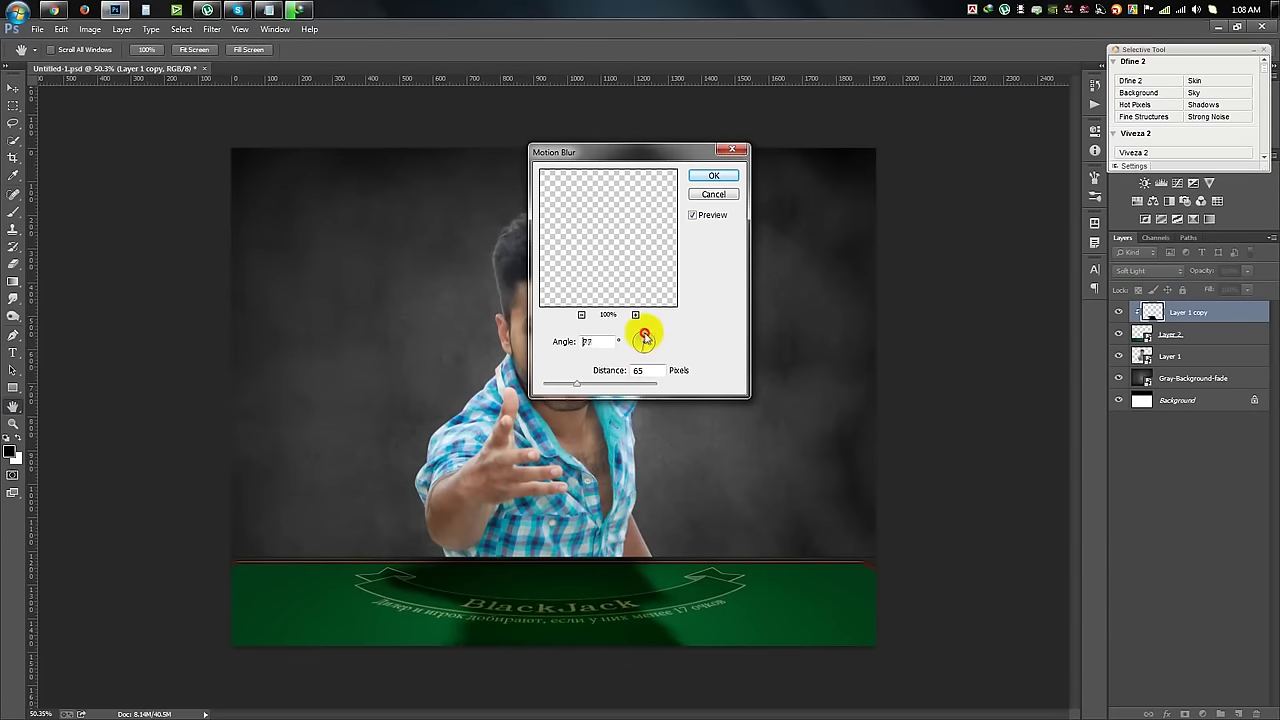
left_click_drag(576, 384, 596, 388)
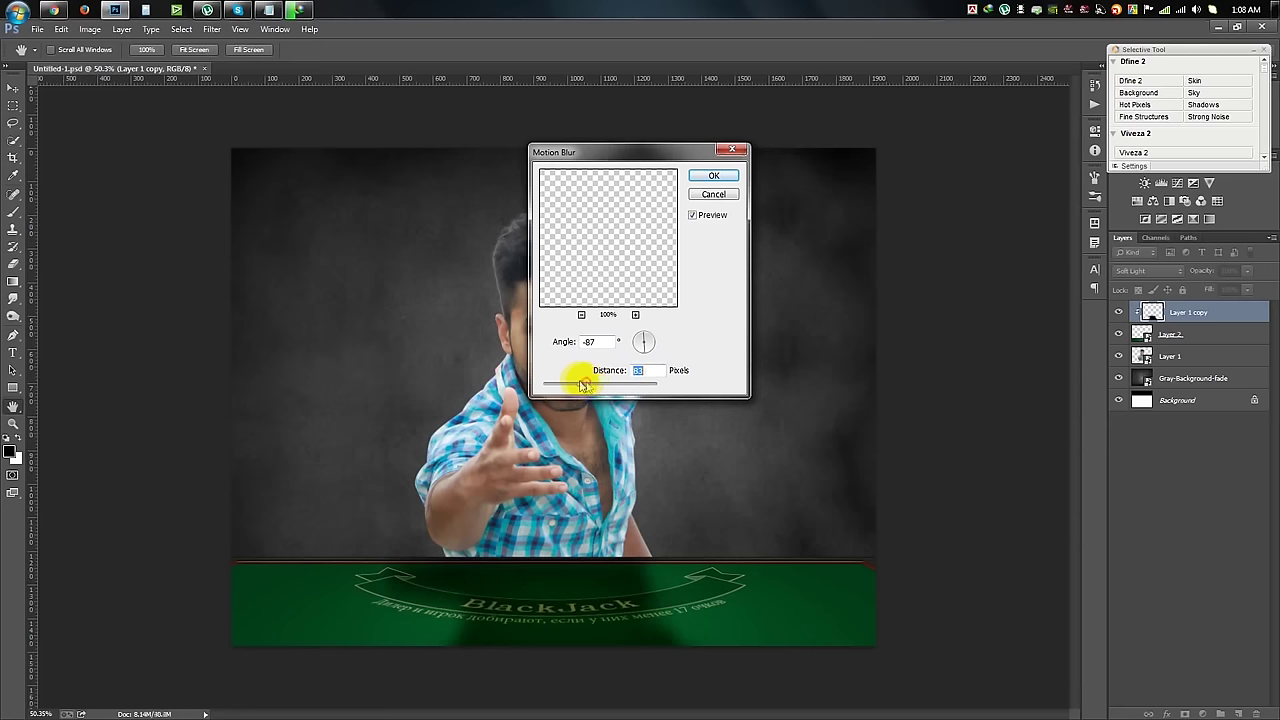
left_click(714, 176)
left_click_drag(1208, 273, 1191, 274)
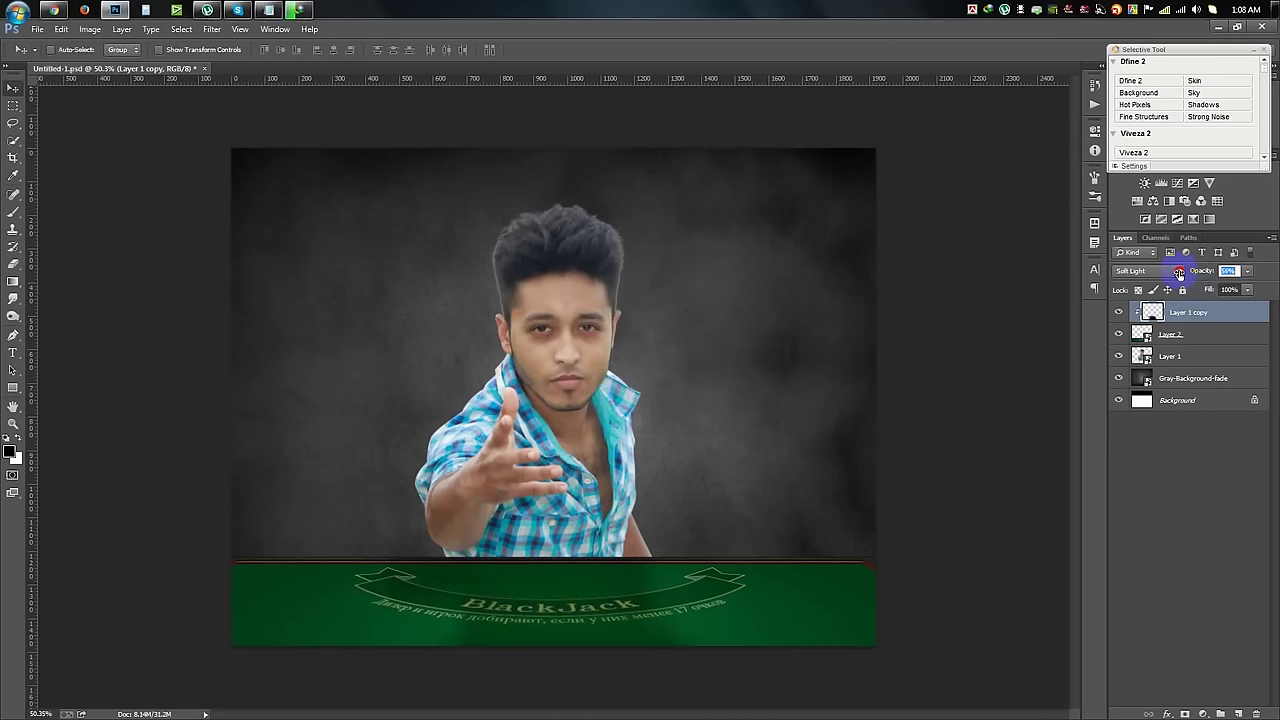
left_click_drag(1196, 274, 1197, 273)
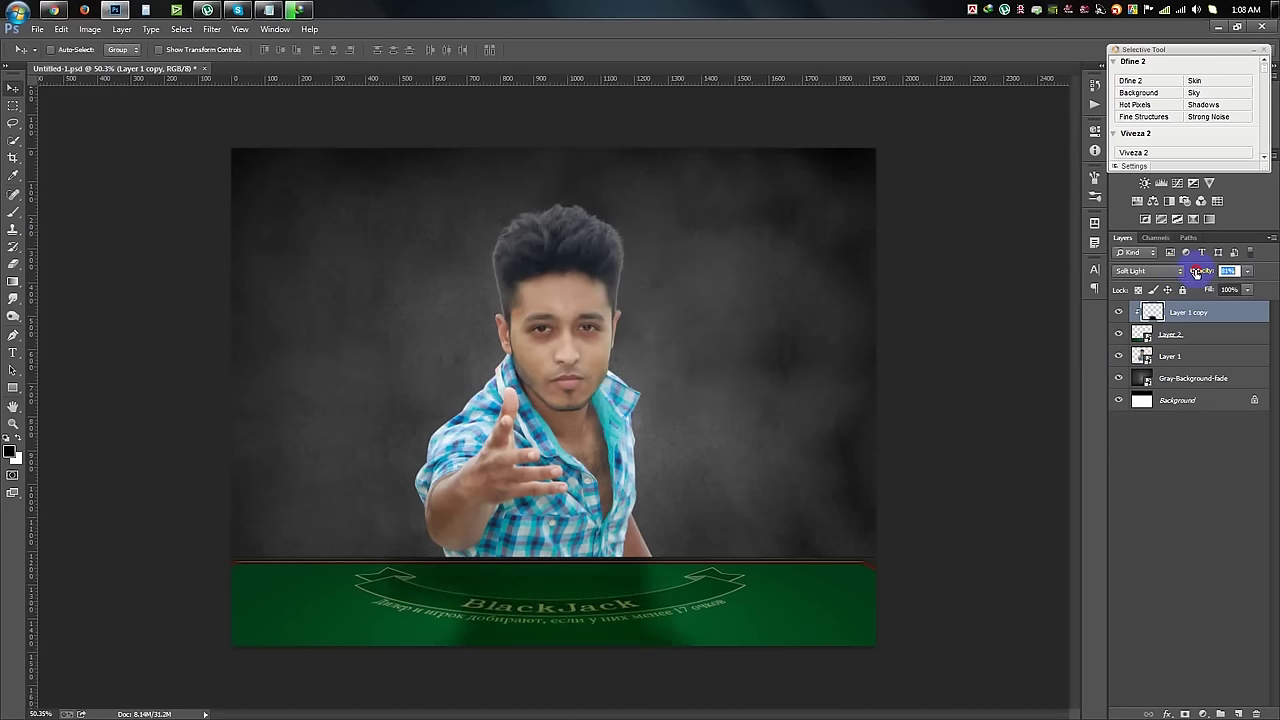
Add a layer mask to Layer 1 copy with a fading gradient over the table
left_click(1181, 708, "alt")
key("g")
mouse_move(535, 614)
left_mouse_down()
mouse_move(542, 565)
mouse_move(549, 654)
mouse_move(546, 625)
left_mouse_up()
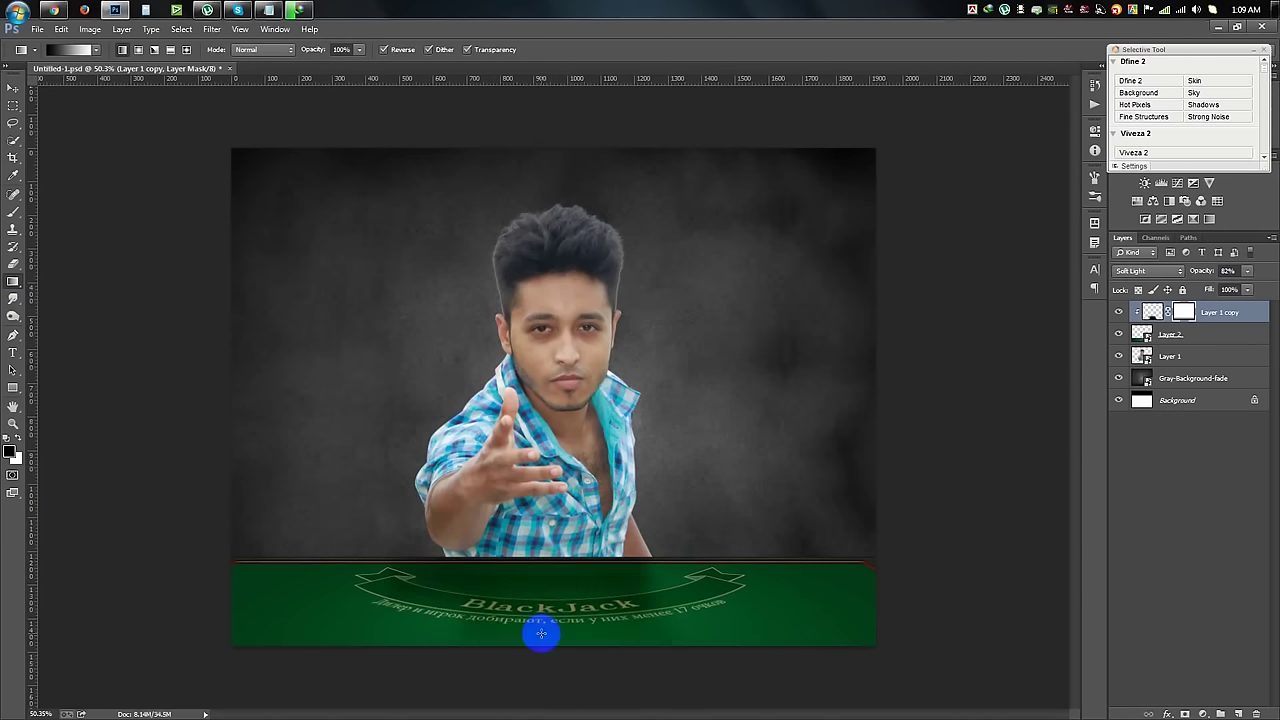
Stretch the shadow into a trapezoid and move the man down about 68 px
left_click(12, 88)
key("ctrl+t")
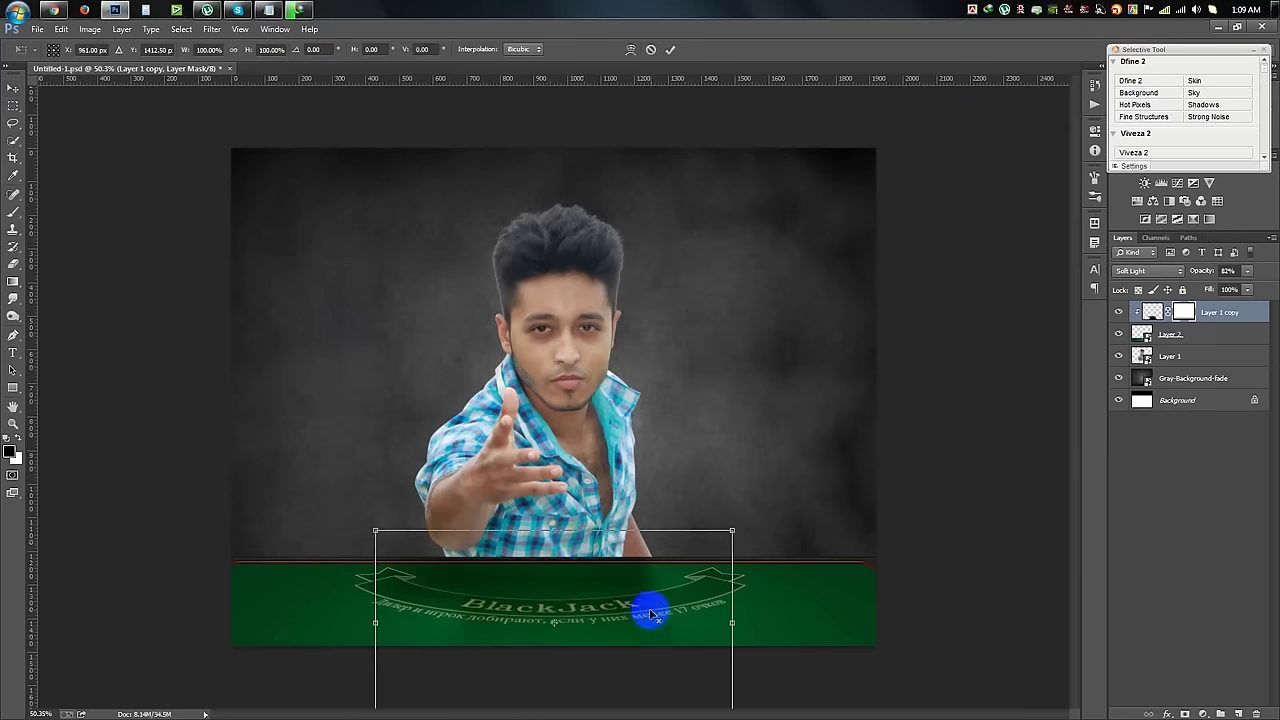
scroll(648, 570, "down", 3)
left_click_drag(636, 549, 748, 549)
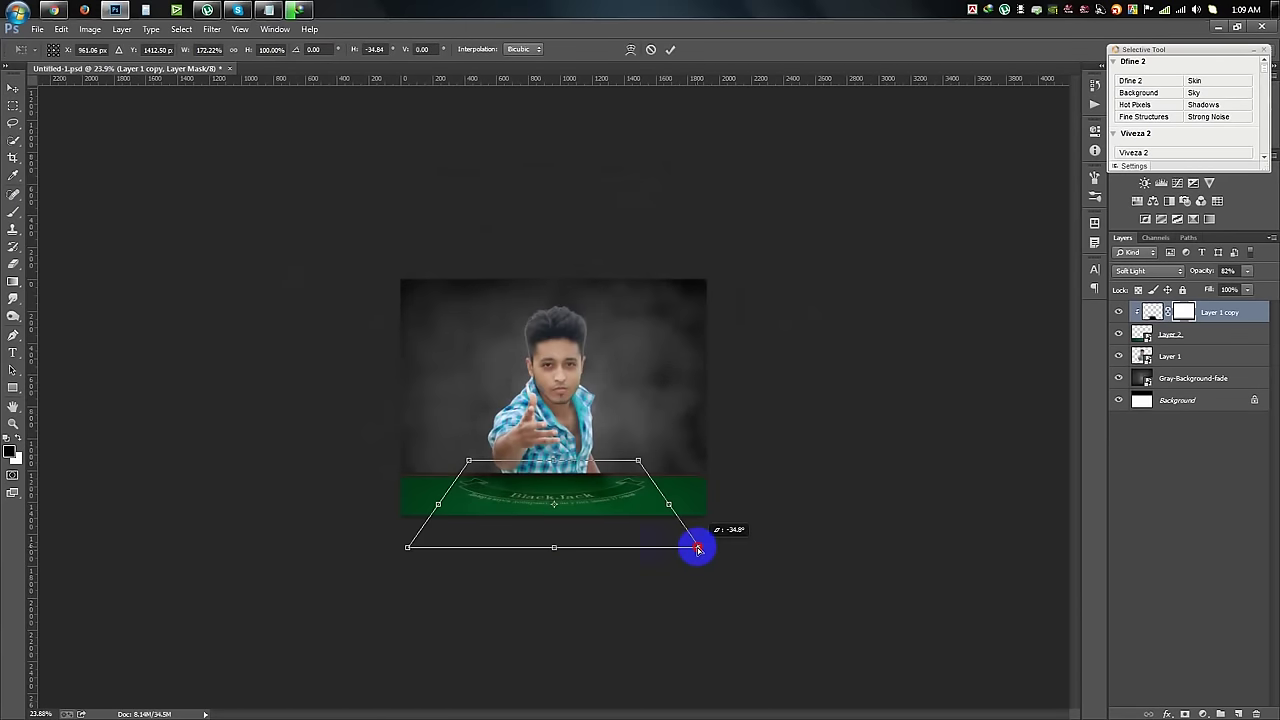
left_click_drag(554, 548, 558, 642)
double_click(540, 467)
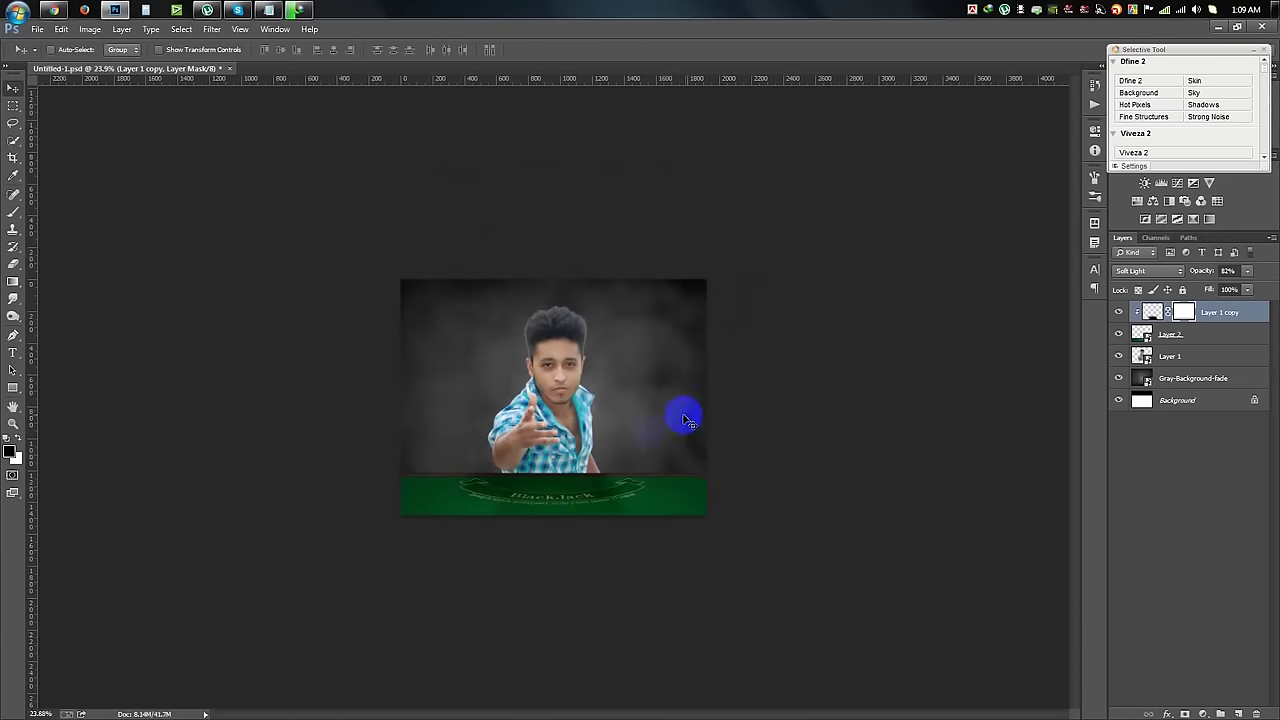
key("ctrl+plus")
left_click_drag(776, 376, 778, 408)
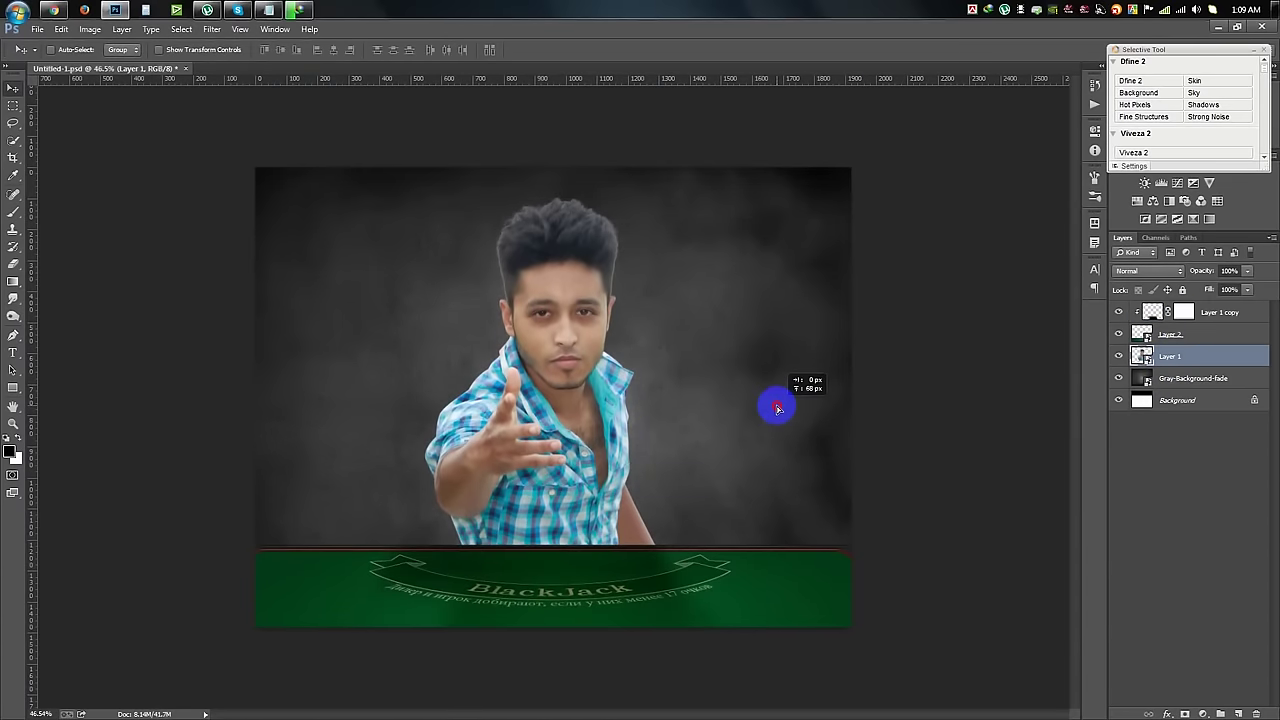
Rasterize Layer 1 and load the man's outline as an inverted selection
right_click(1172, 358)
left_click(1080, 366)
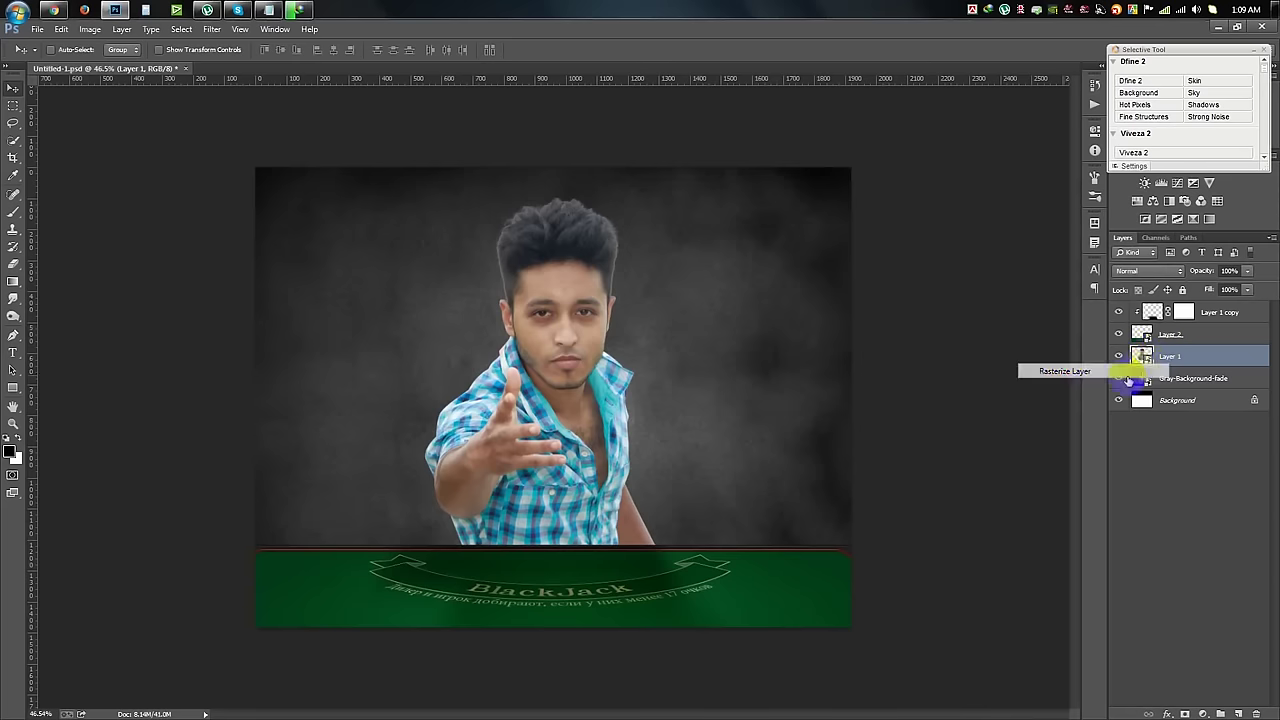
left_click(1142, 356, "ctrl")
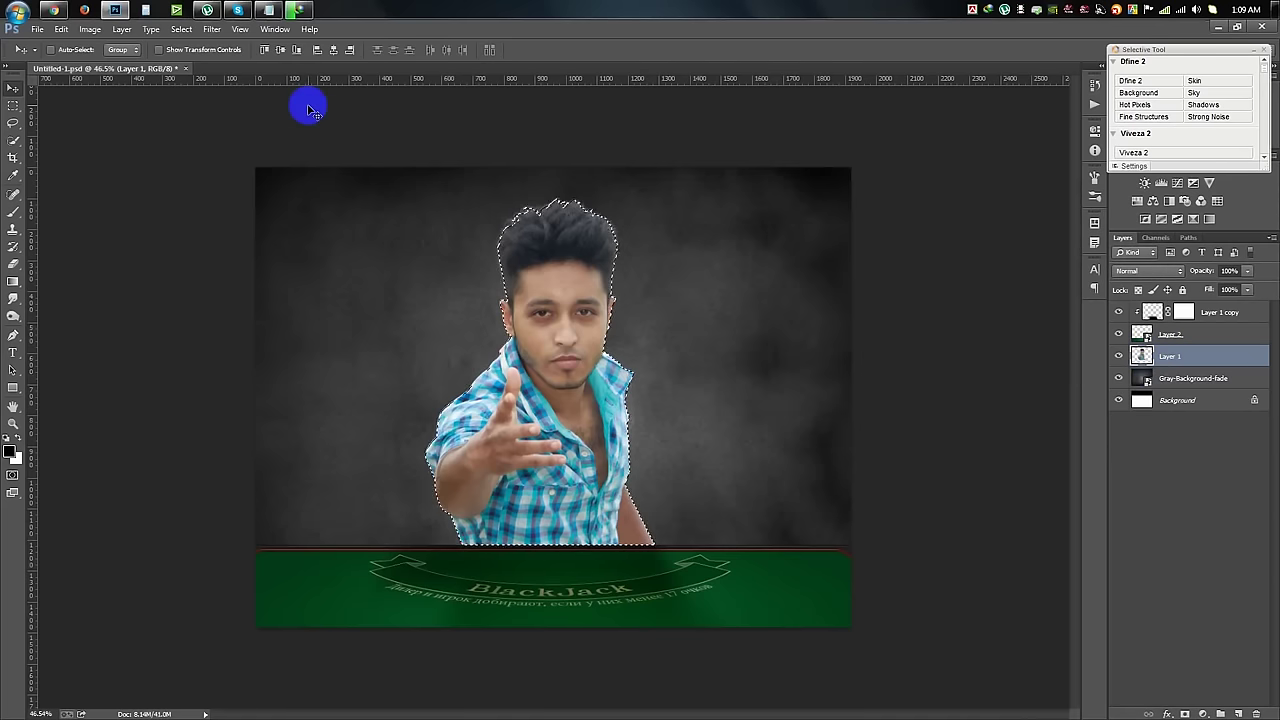
left_click(181, 29)
left_click(190, 84)
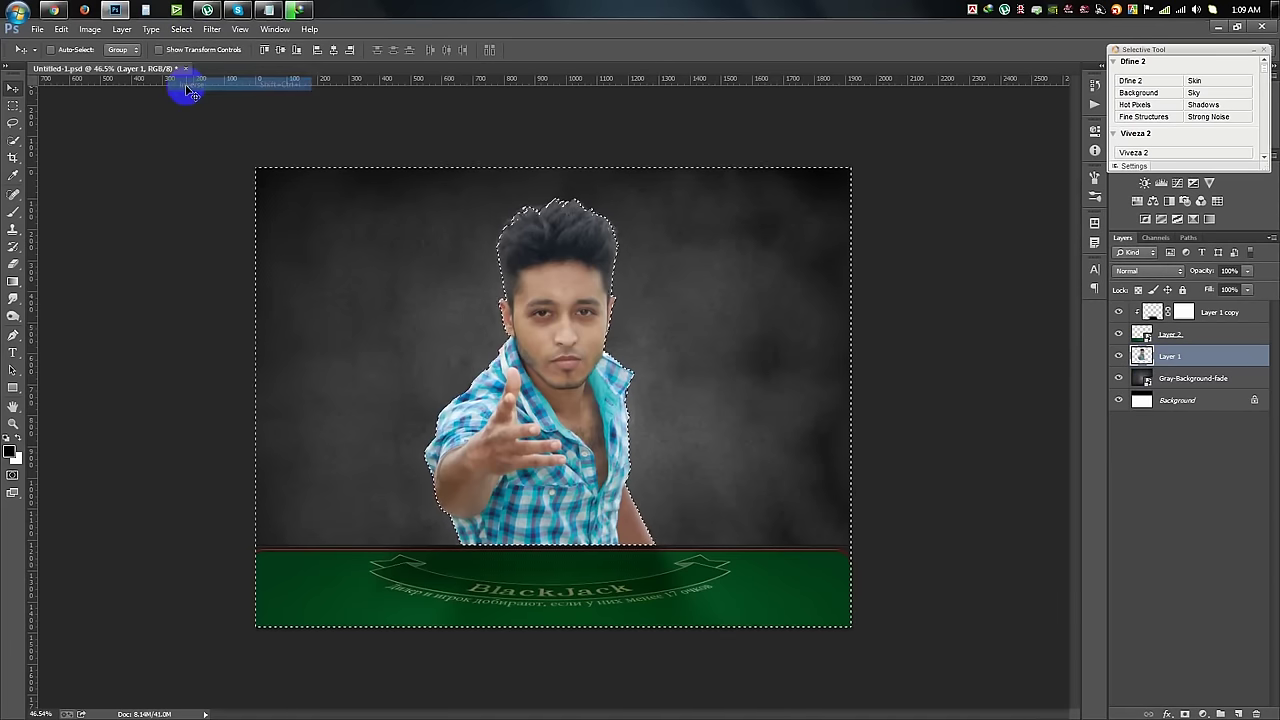
Deselect with Ctrl+D and pick the Clone Stamp tool
scroll(640, 290, "up", 2, "alt")
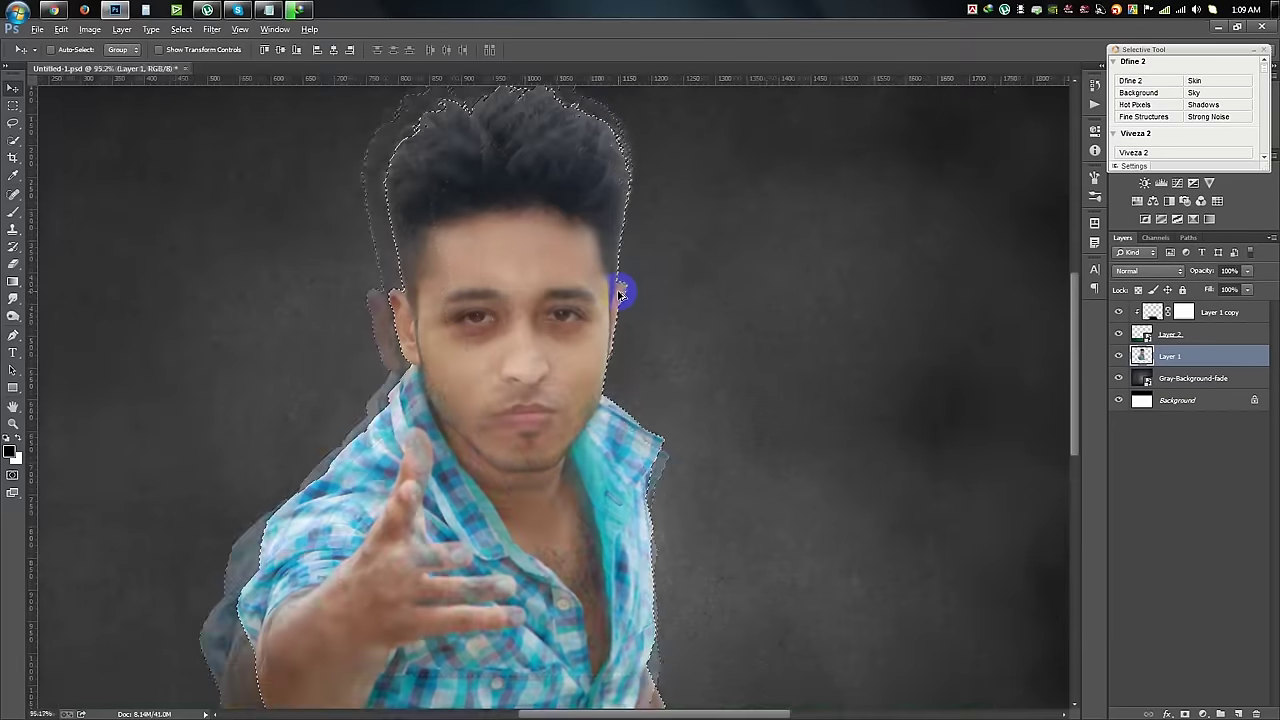
scroll(617, 289, "up", 2, "alt")
scroll(614, 222, "up", 1, "alt")
scroll(617, 222, "up", 2)
scroll(617, 214, "up", 1)
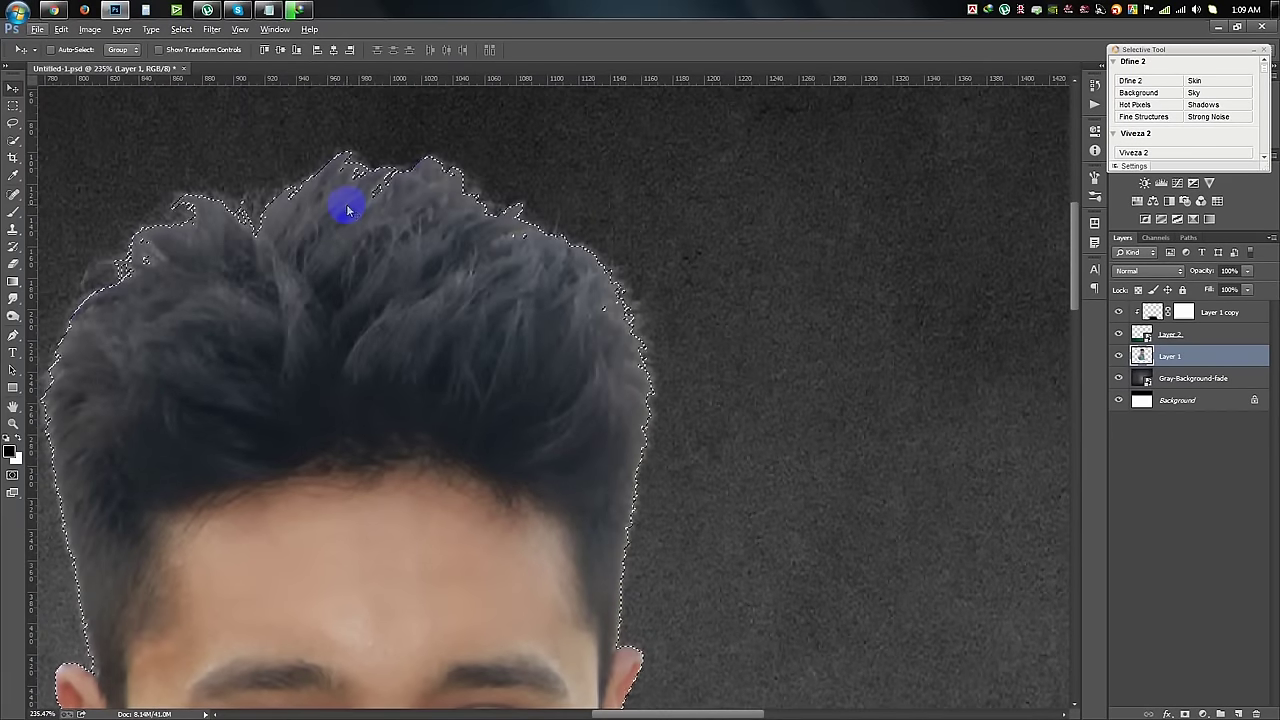
key("ctrl+d")
scroll(344, 210, "down", 2, "alt")
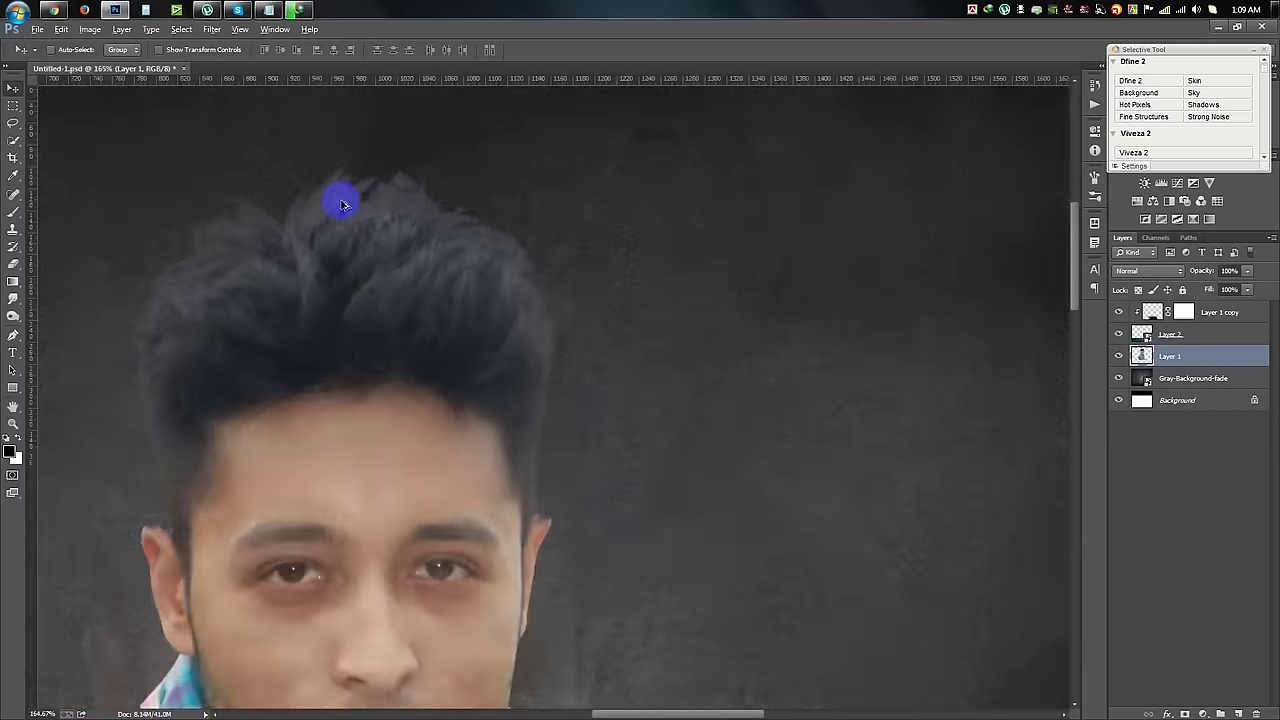
scroll(346, 215, "down", 2, "alt")
scroll(350, 229, "down", 1, "alt")
scroll(430, 233, "up", 1, "alt")
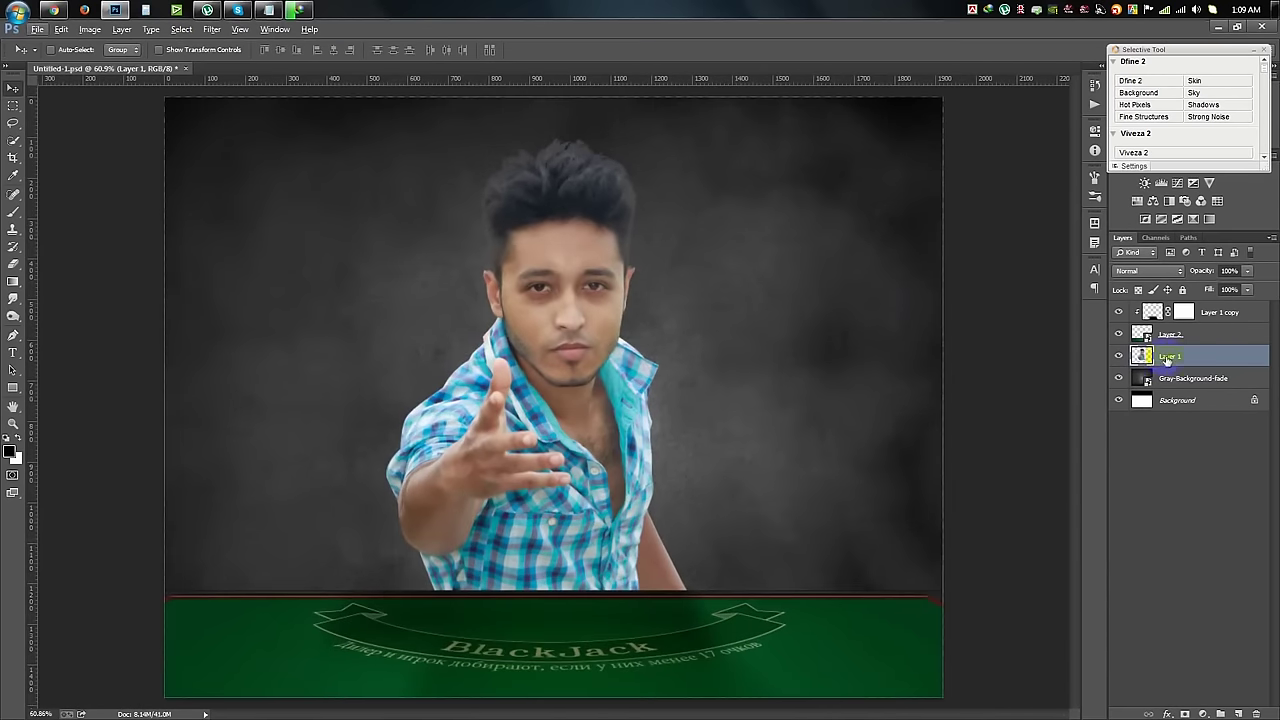
left_click(13, 228)
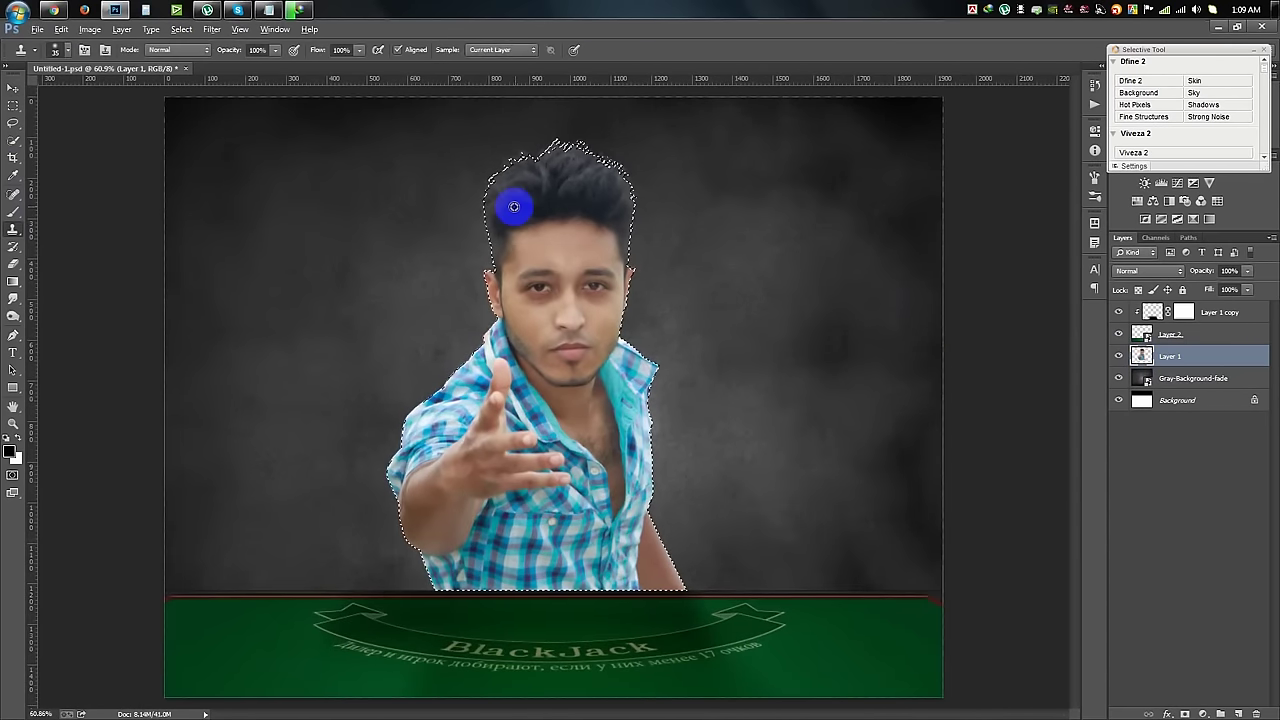
Clone from beside the hair over its top, top-right and left edges
scroll(505, 212, "up", 2, "alt")
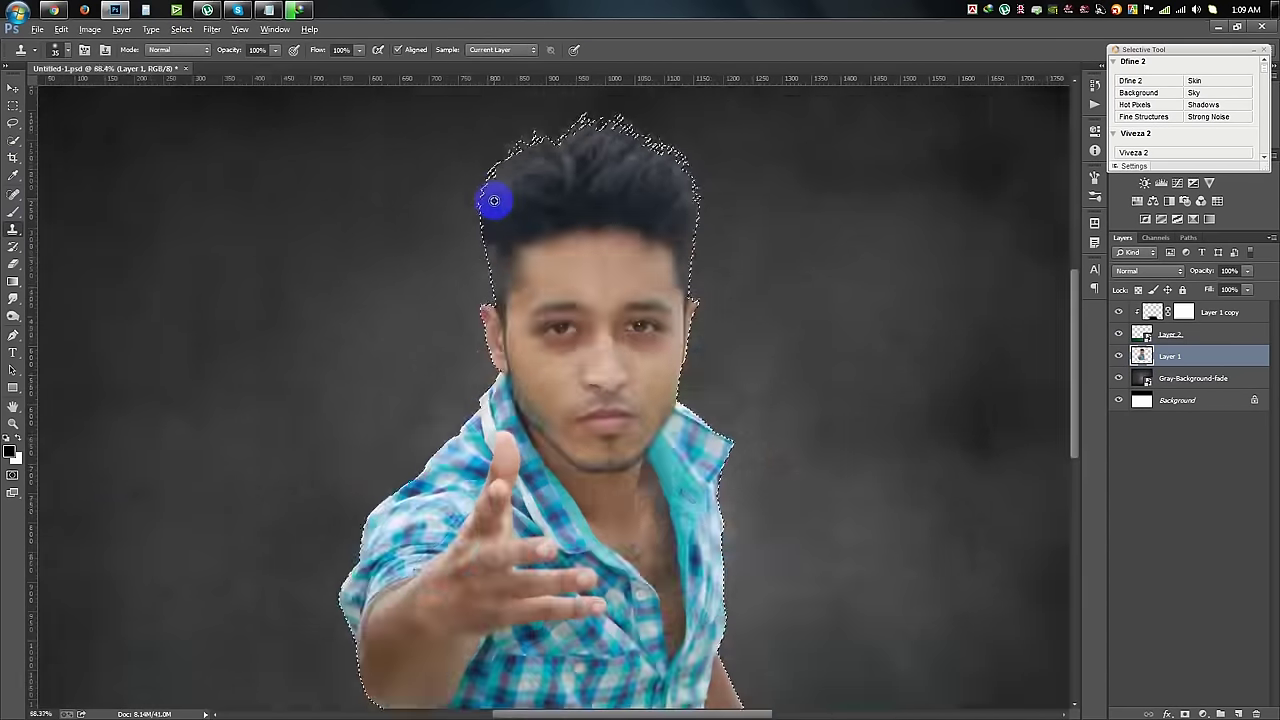
scroll(510, 215, "up", 2, "alt")
left_click(483, 190, "alt")
left_click_drag(515, 110, 535, 126)
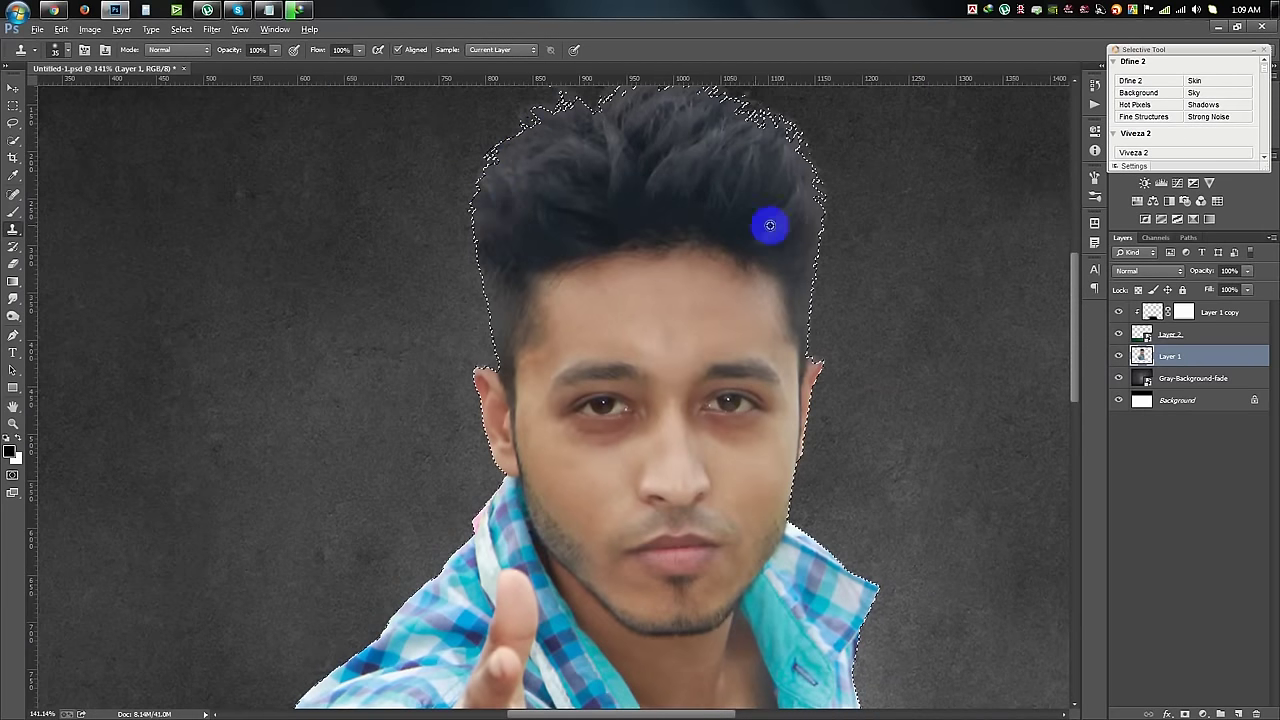
left_click_drag(809, 180, 787, 125)
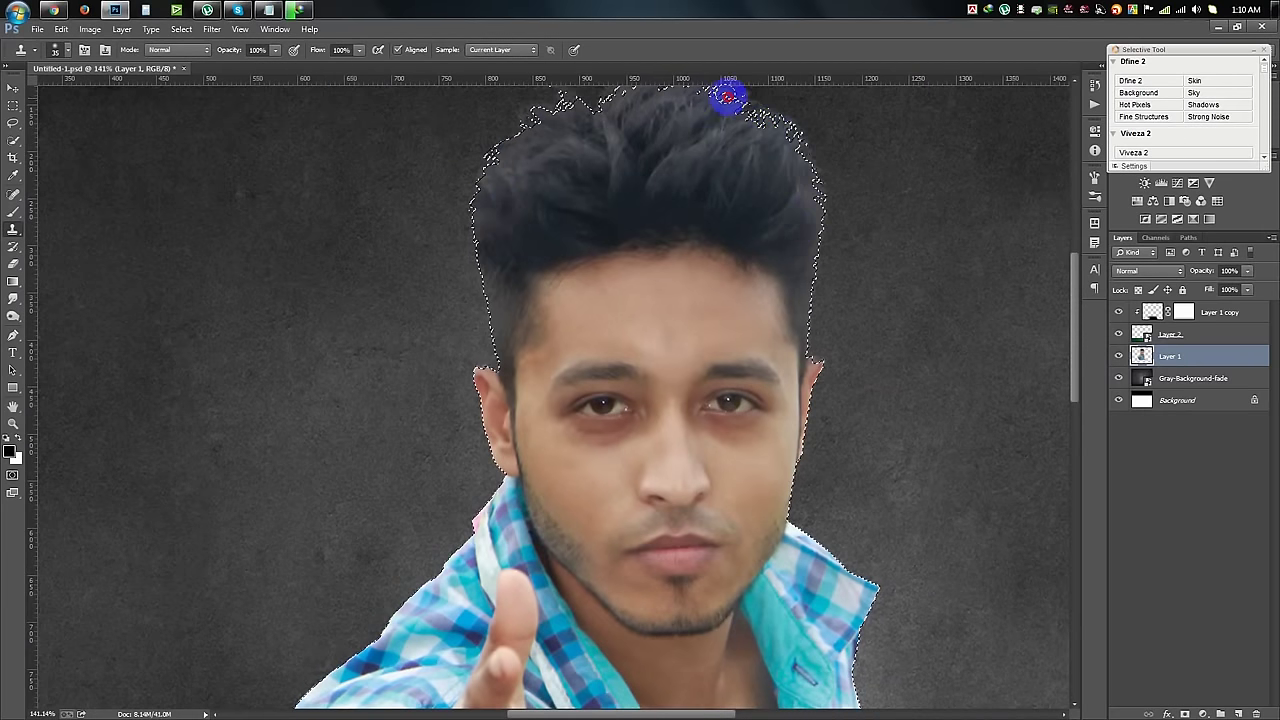
scroll(688, 125, "up", 2)
left_click(484, 322)
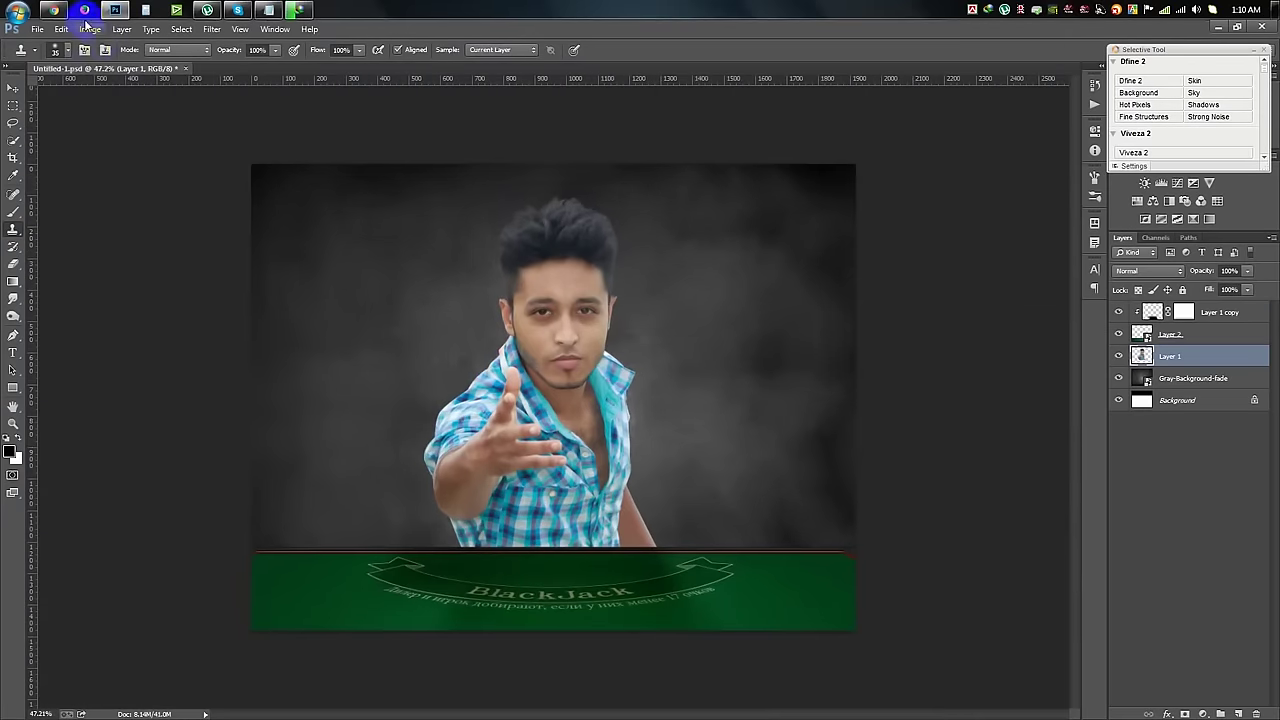
left_click(89, 28)
mouse_move(110, 64)
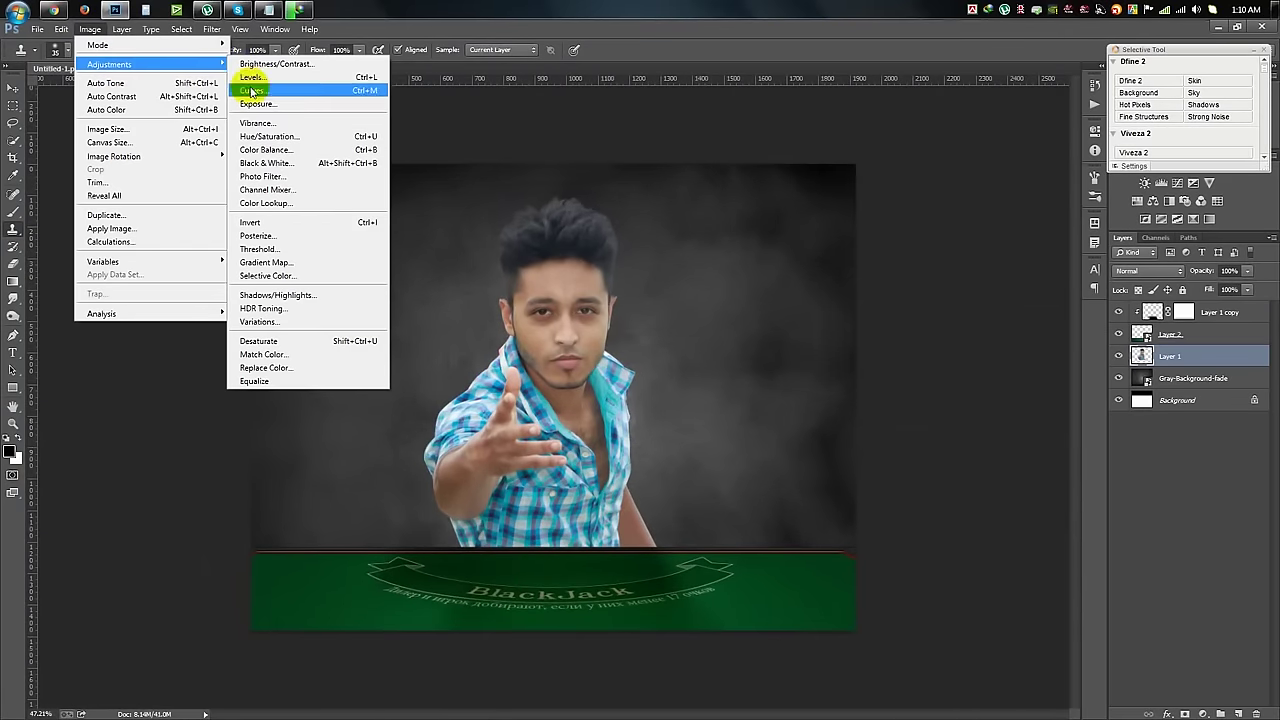
Set Layer 1's contrast to 26 with a brightness tweak, then apply a Vibrance adjustment
left_click(265, 64)
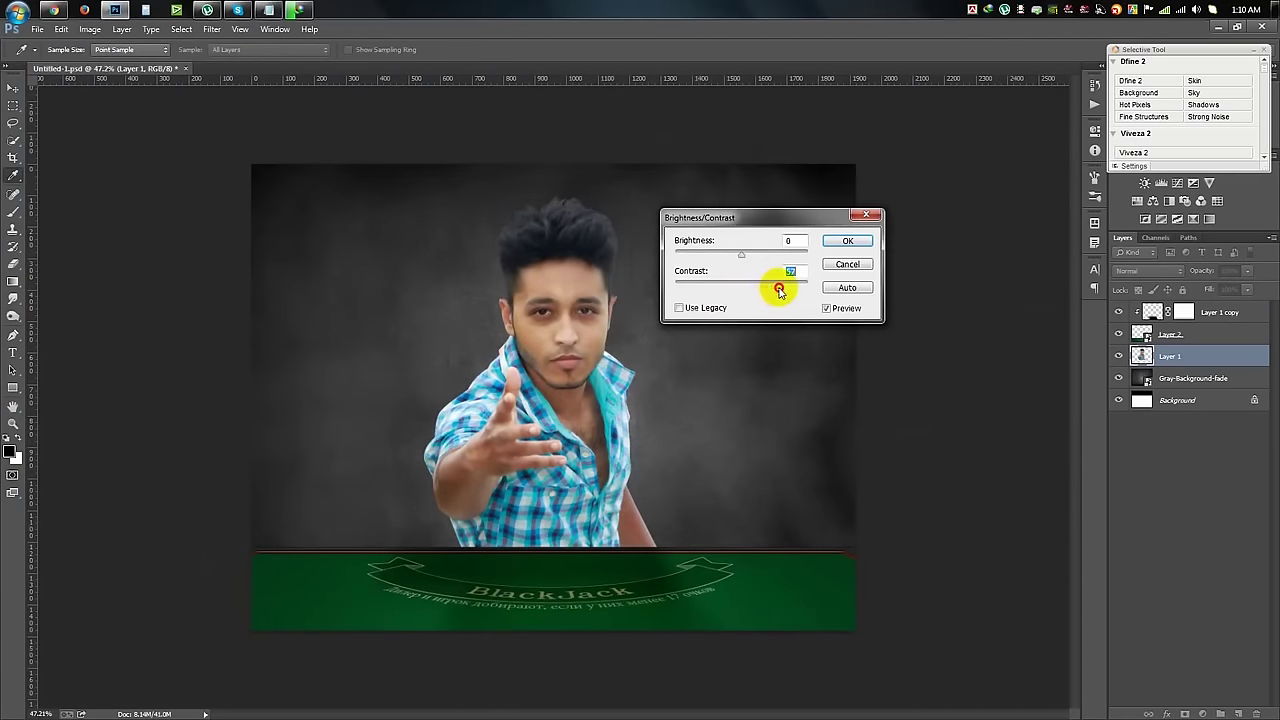
left_click_drag(741, 256, 739, 262)
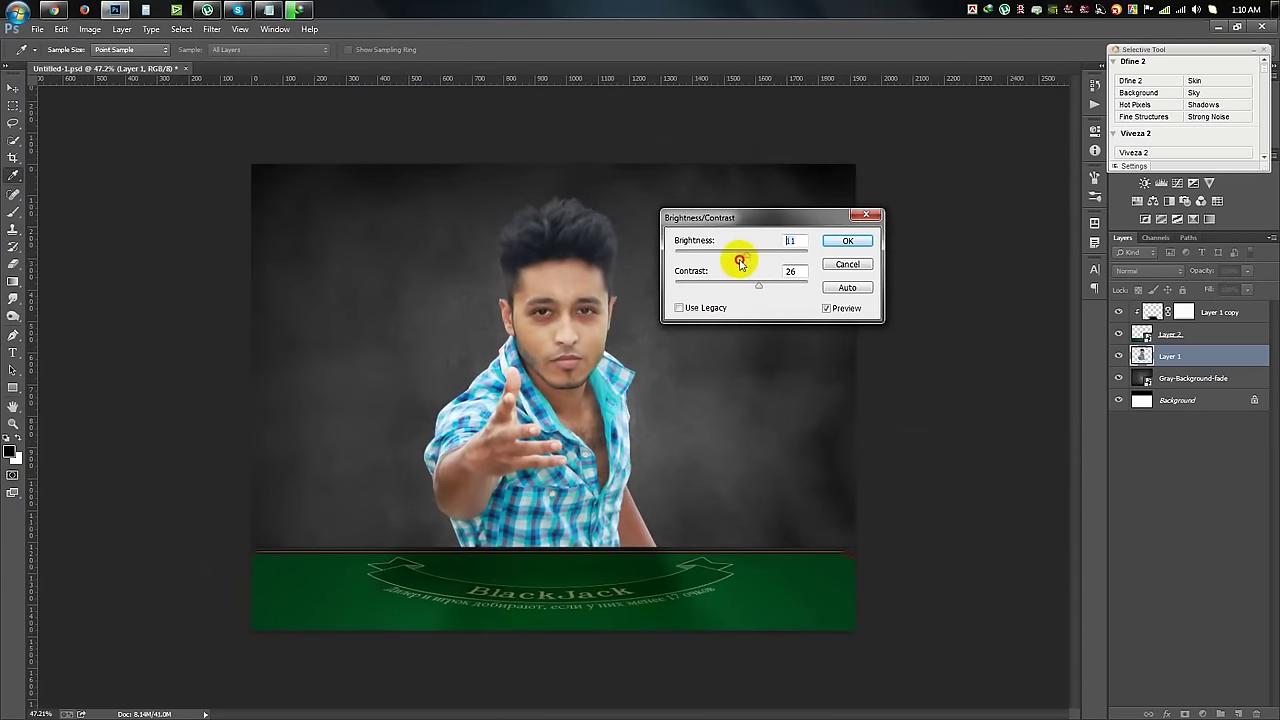
left_click(847, 241)
left_click(89, 28)
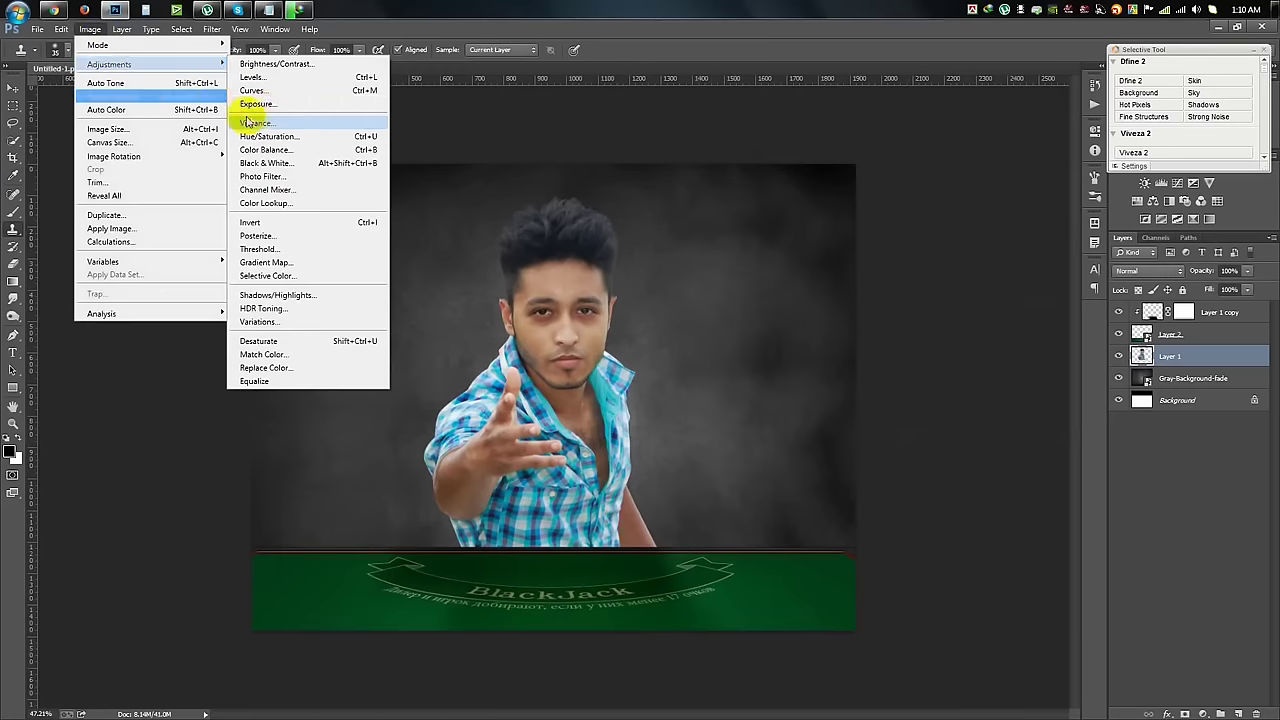
left_click(370, 125)
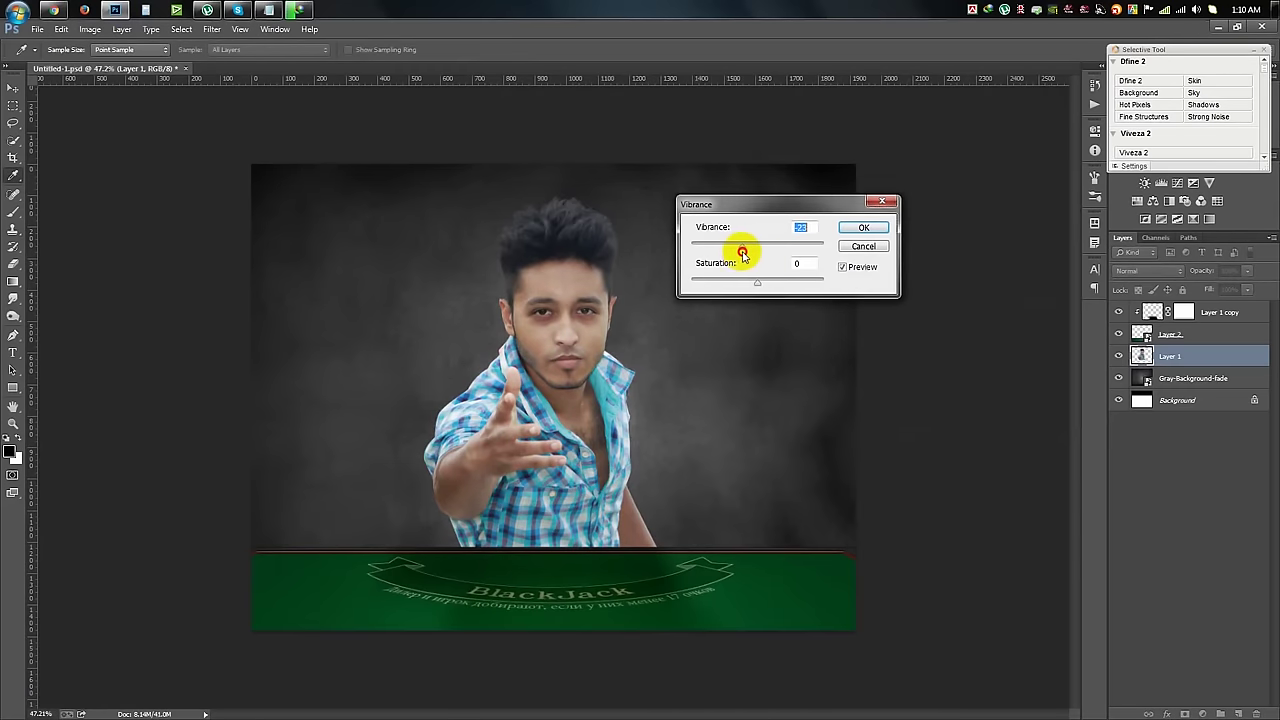
left_click(863, 227)
Enable a Drop Shadow layer style on Layer 1
left_click(13, 88)
double_click(1216, 360)
left_click(922, 332)
left_click_drag(651, 320, 640, 343)
Set Layer 1's drop shadow to distance 138, size 90, with lower opacity
left_click_drag(1060, 246, 1078, 250)
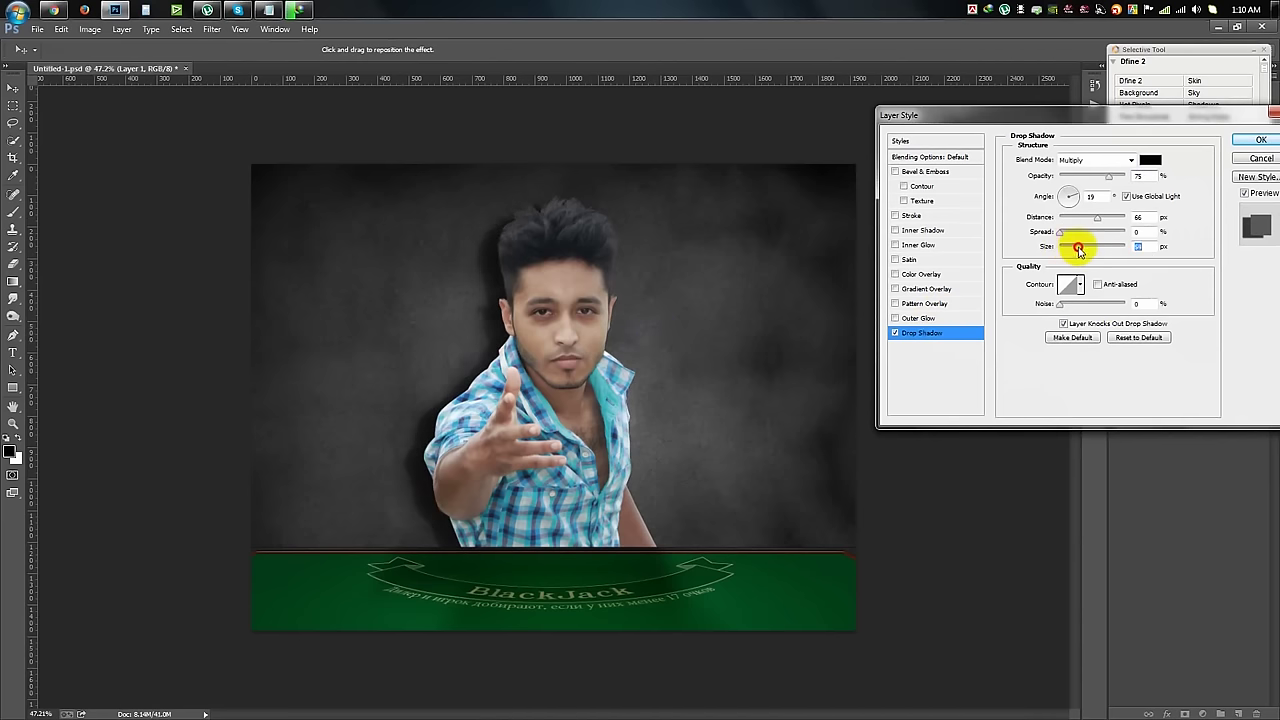
left_click_drag(597, 251, 576, 283)
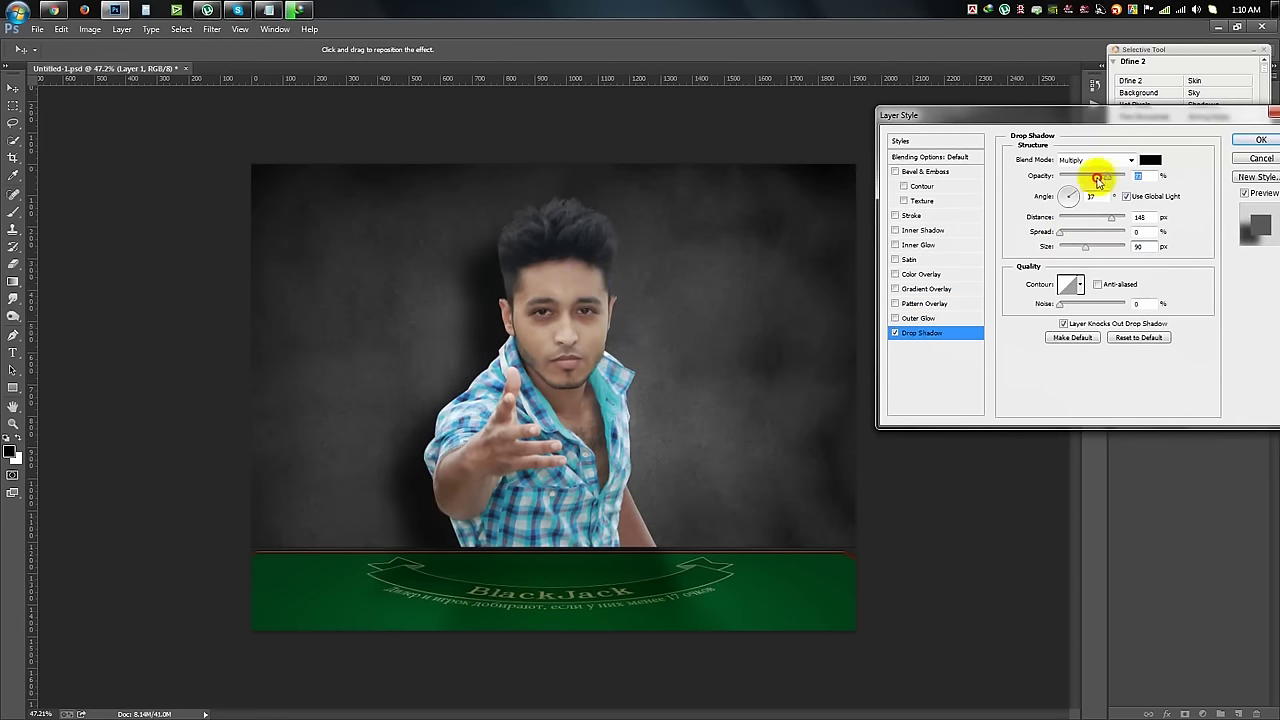
left_click_drag(1108, 177, 1085, 181)
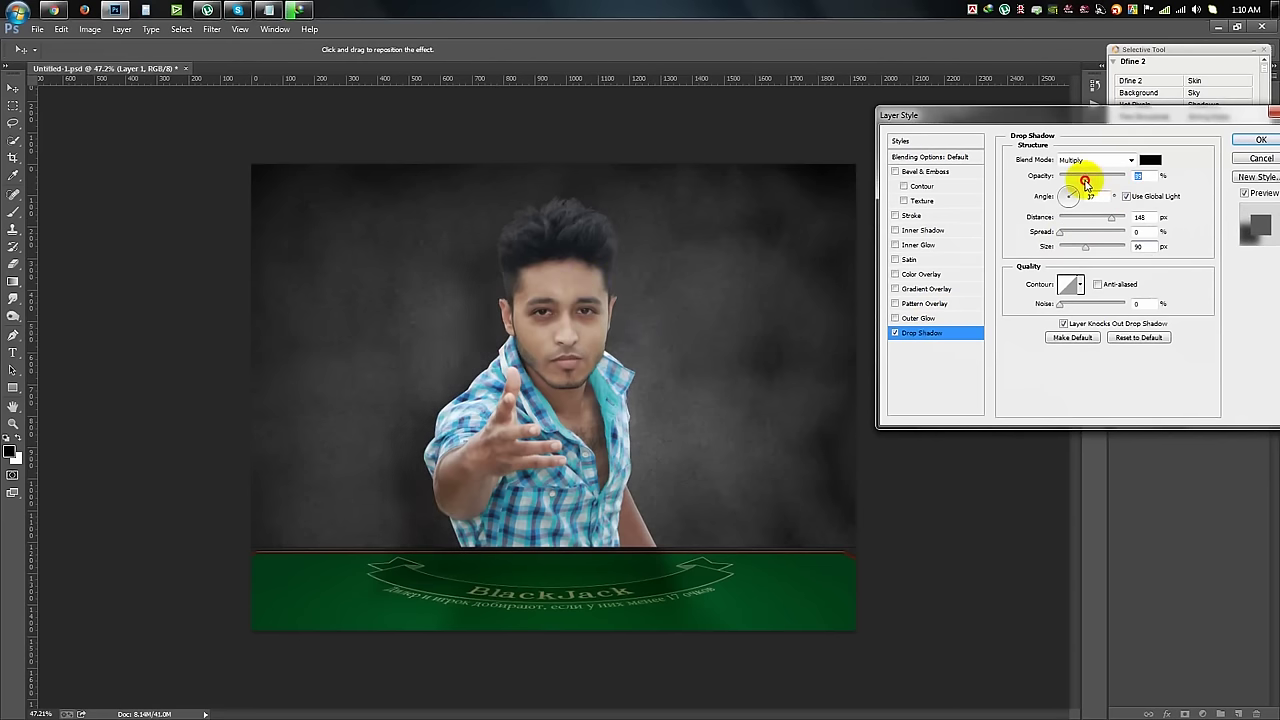
left_click(1254, 142)
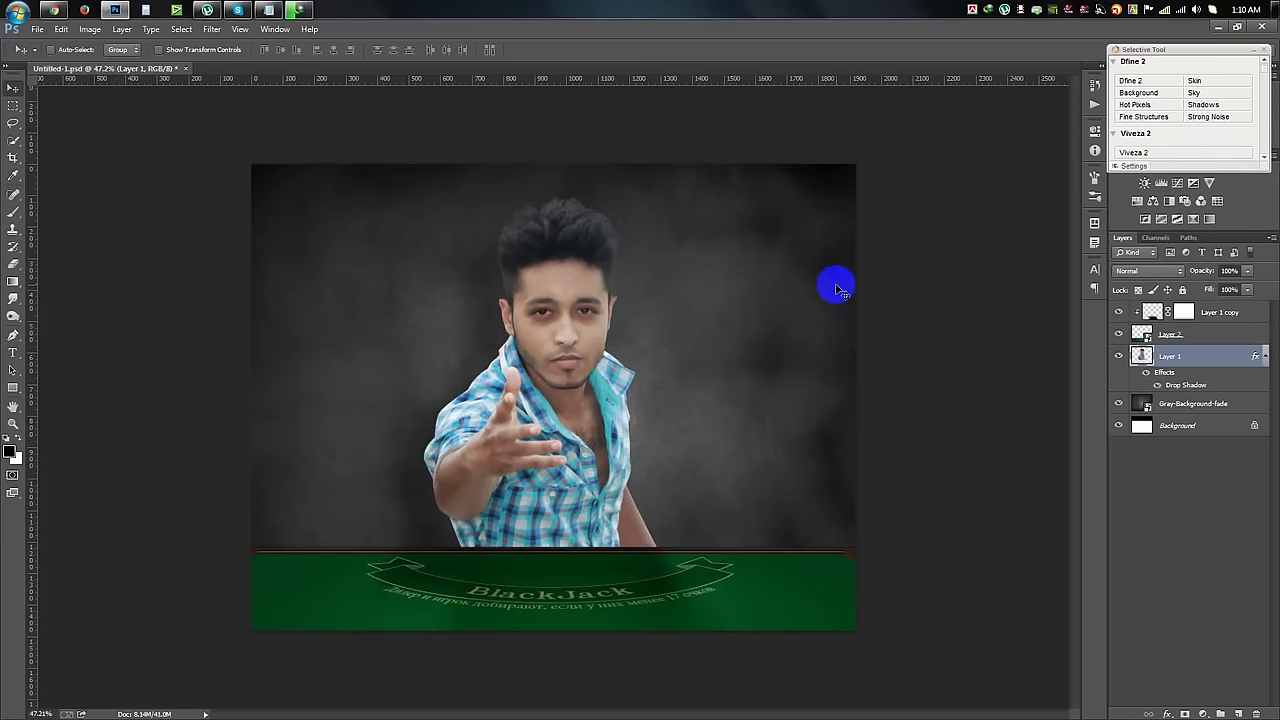
Try a drop shadow on Layer 2, then cancel it
left_click(1266, 356)
left_click(1205, 378)
left_click(1210, 356)
left_click(1202, 342)
double_click(1219, 339)
left_click(920, 332)
left_click_drag(771, 466, 772, 475)
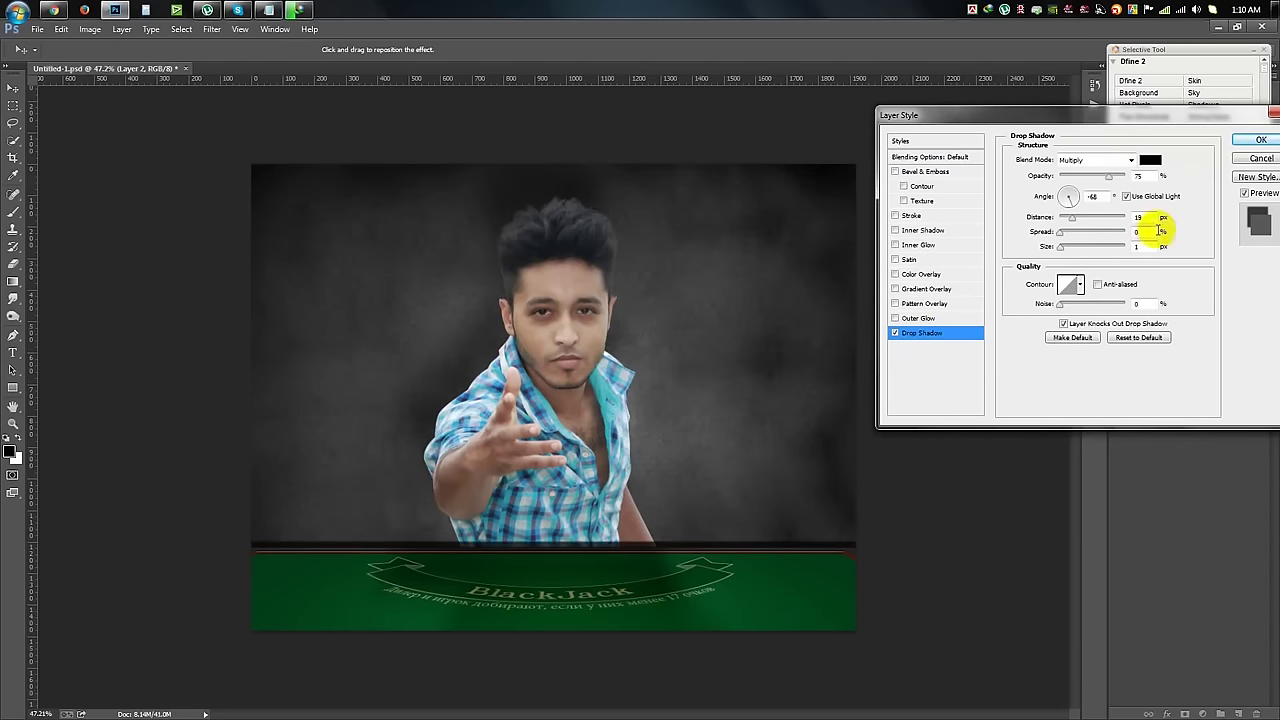
left_click(1261, 160)
Give Layer 2 a drop shadow at 24 px distance with Use Global Light off
double_click(1214, 340)
left_click(910, 332)
left_click(1128, 197)
left_click_drag(808, 474, 812, 464)
left_click_drag(1074, 249, 1087, 250)
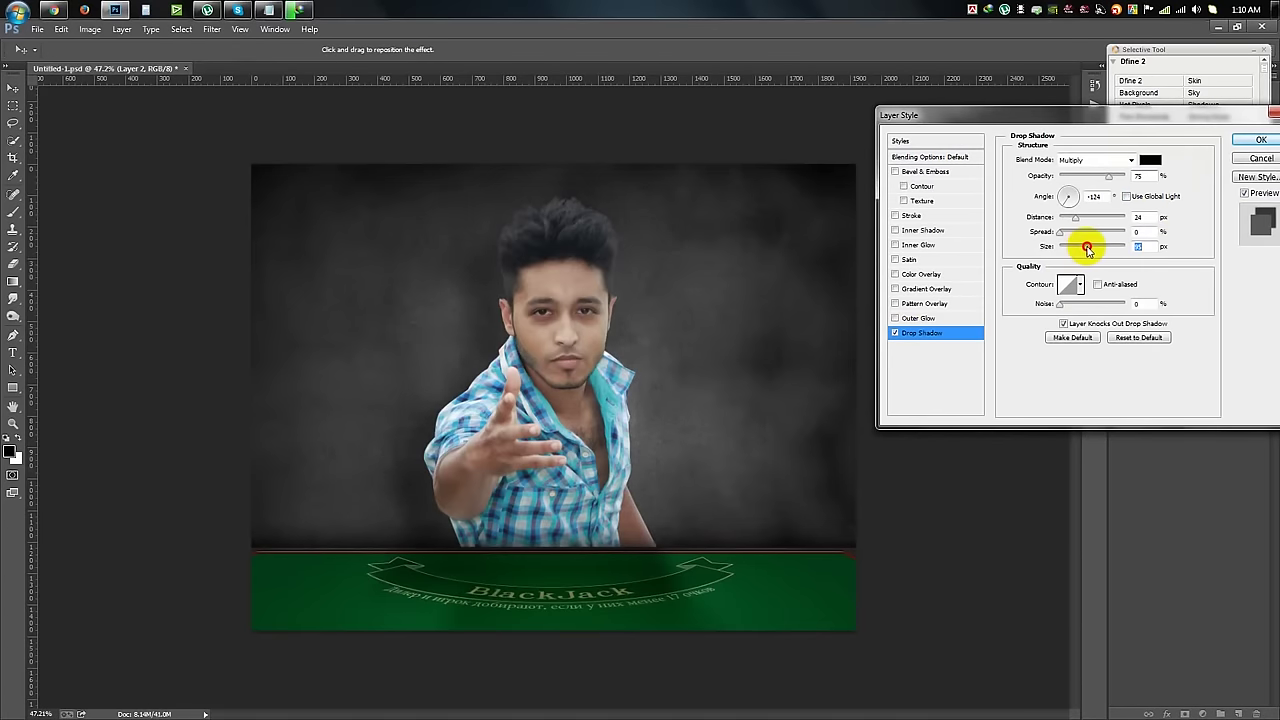
left_click_drag(800, 443, 789, 467)
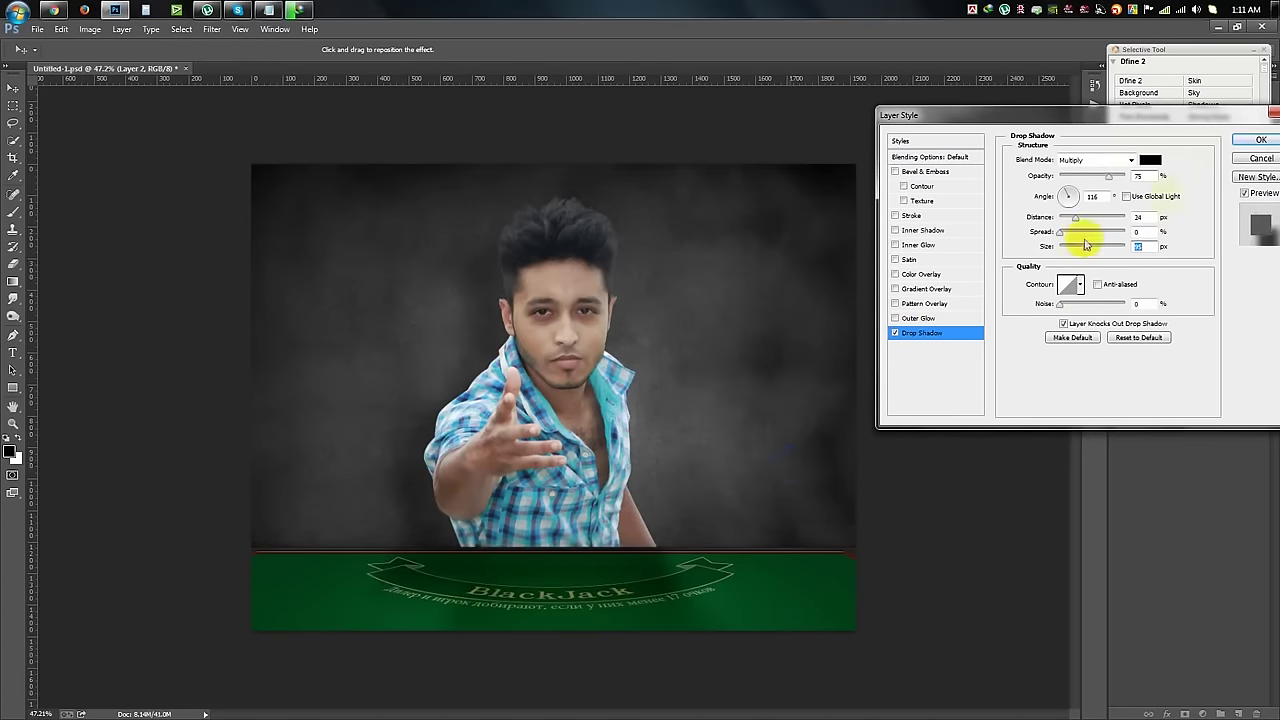
left_click(1259, 139)
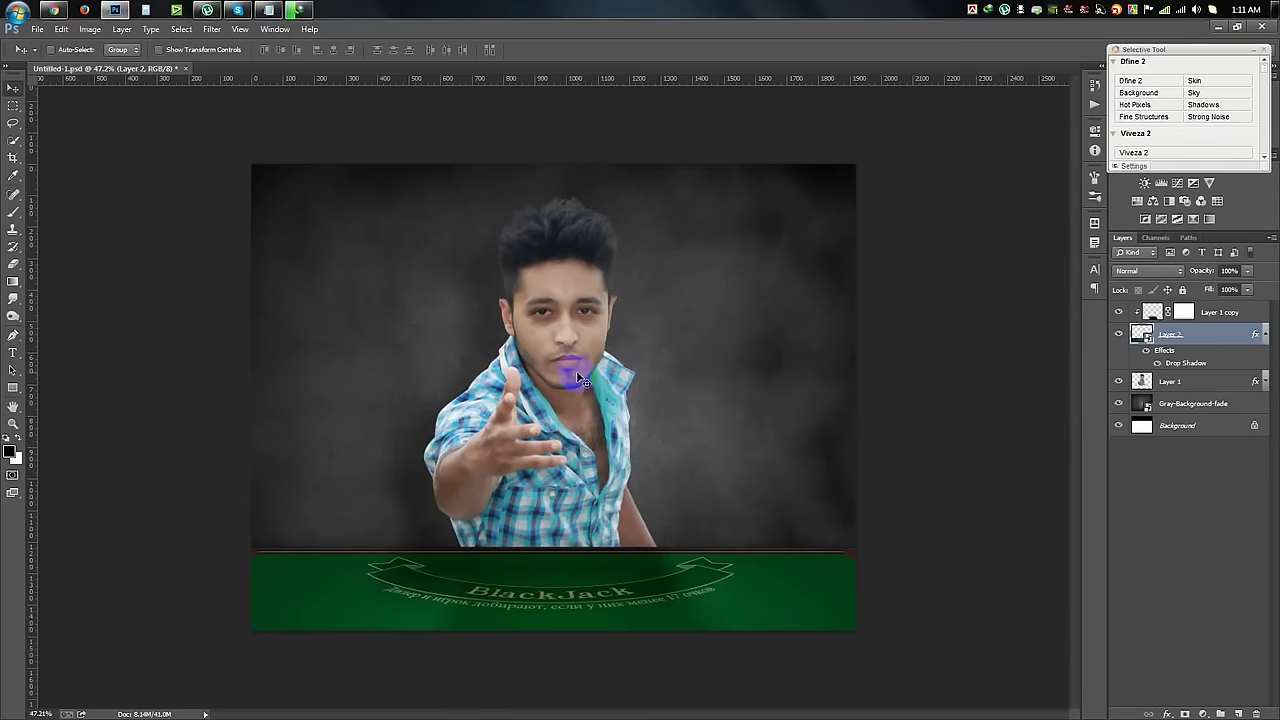
Open Comp 1.png from the WORK (E:) drive in Photoshop
left_click(22, 12)
left_click(205, 128)
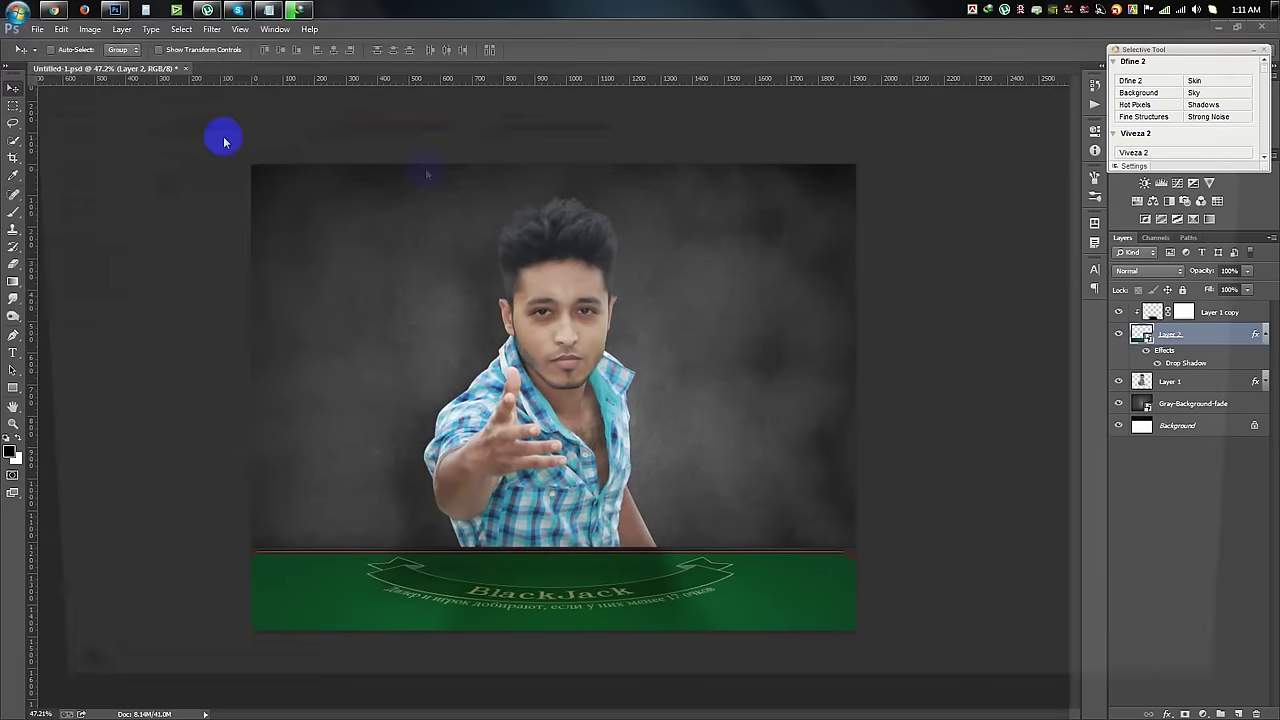
double_click(586, 114)
left_click_drag(1165, 135, 405, 95)
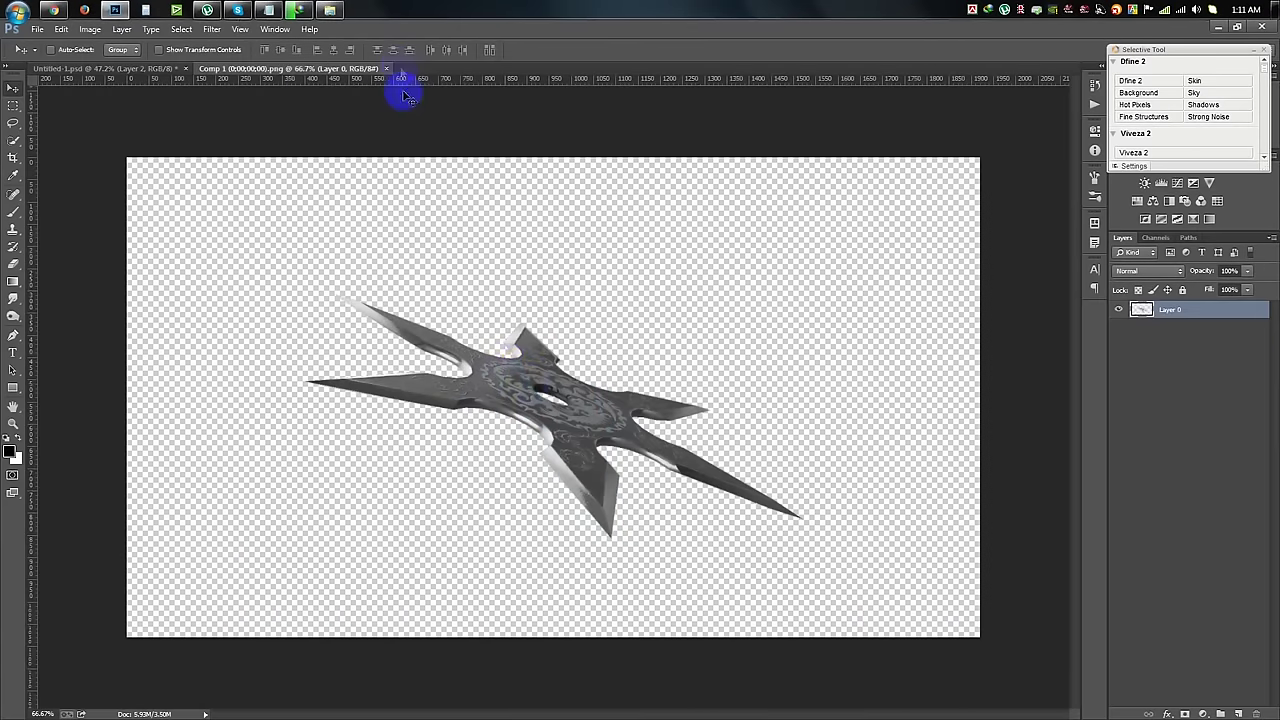
Bring the shuriken in as top Layer 3 over the man's hand; add a layer above Layer 2
left_click_drag(470, 300, 518, 362)
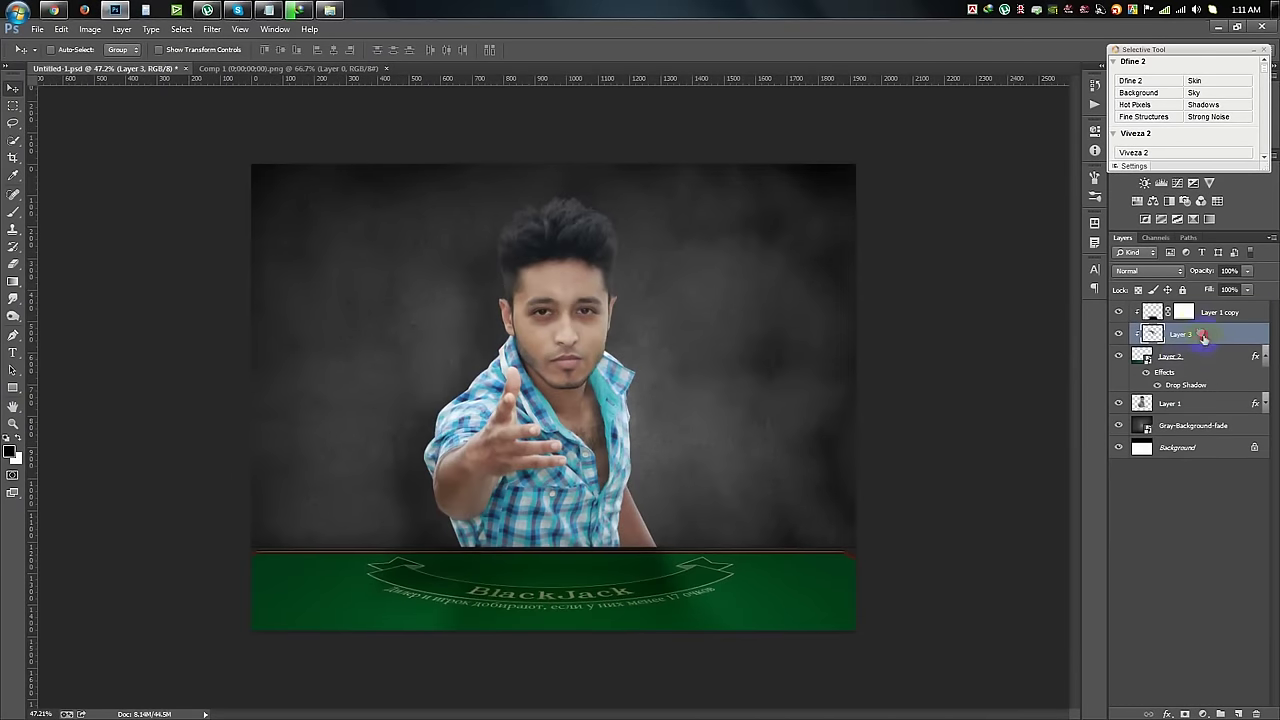
left_click_drag(1203, 338, 1200, 306)
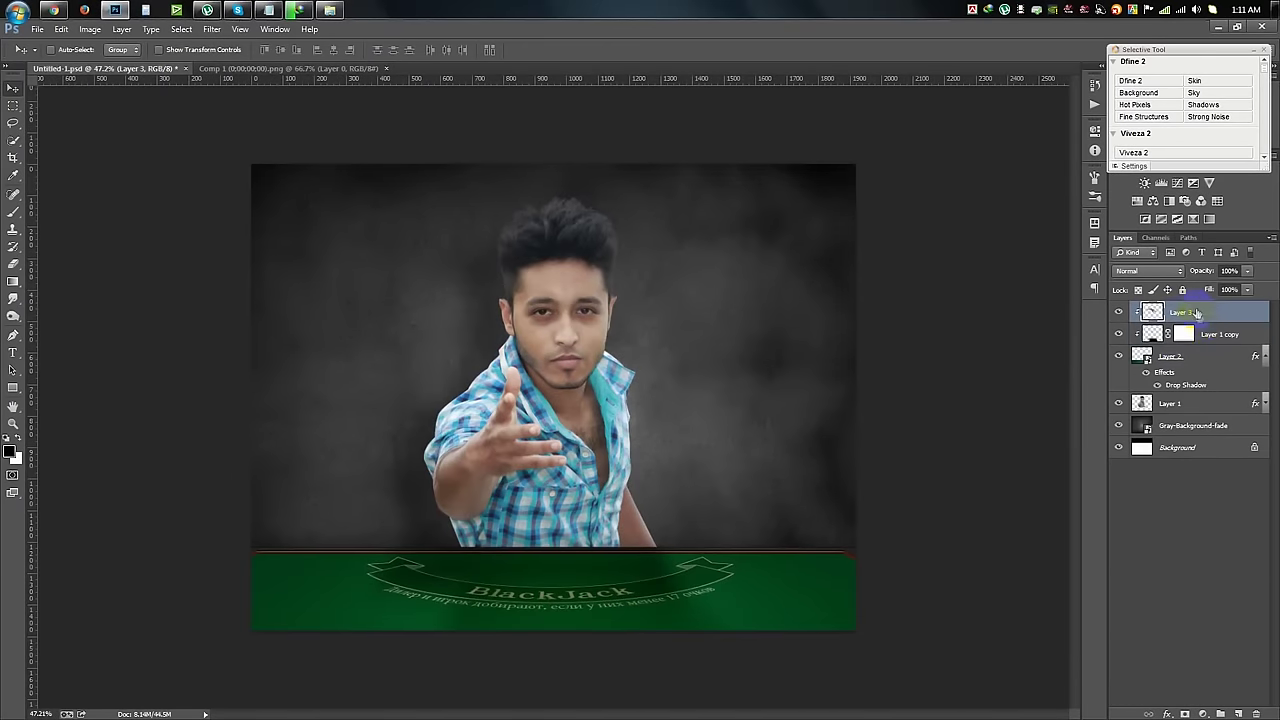
mouse_move(500, 385)
left_mouse_down()
mouse_move(758, 465)
mouse_move(675, 485)
left_mouse_up()
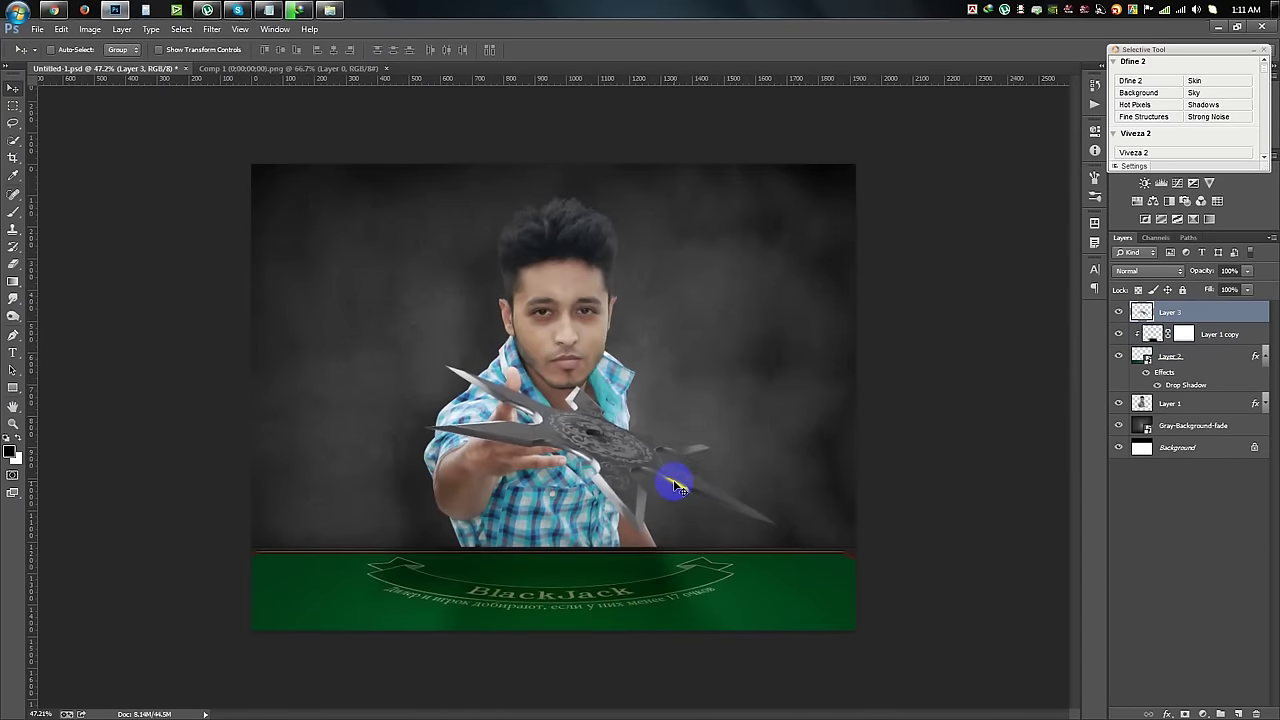
left_click(1205, 358)
left_click(1265, 357)
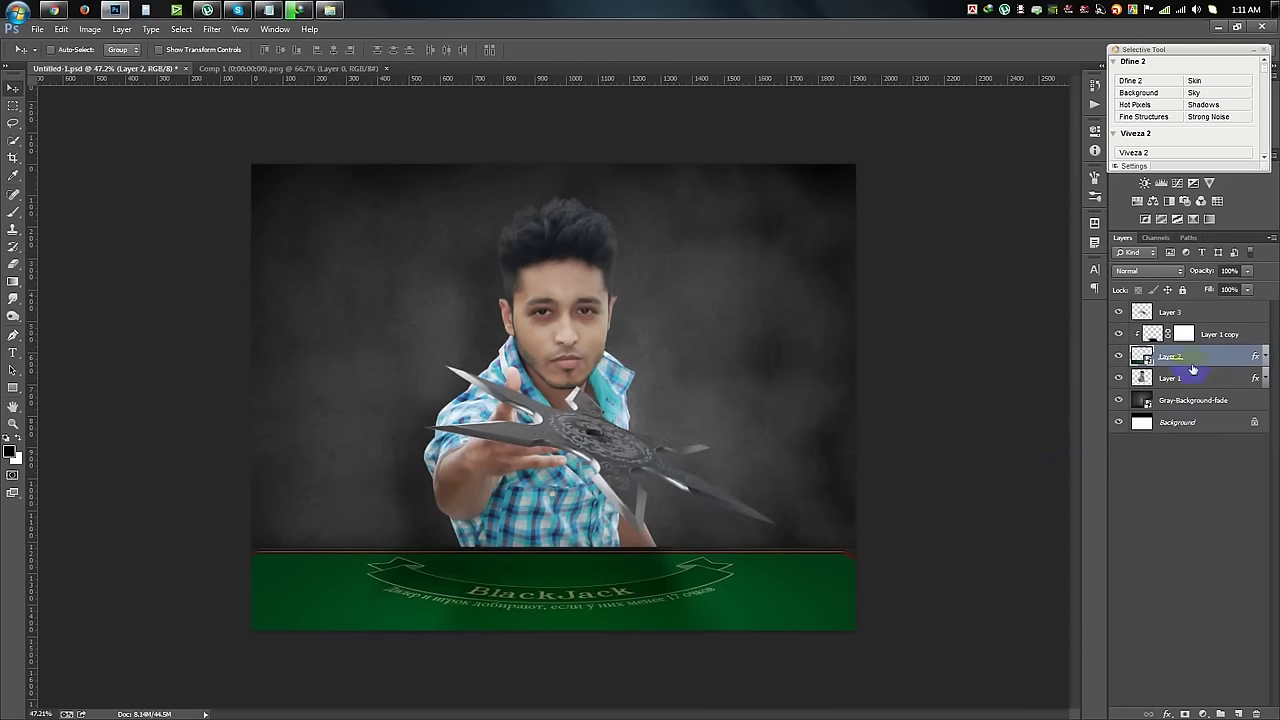
left_click(1238, 713)
Brush black along the table top on Layer 4 and stretch it downward
left_click(12, 212)
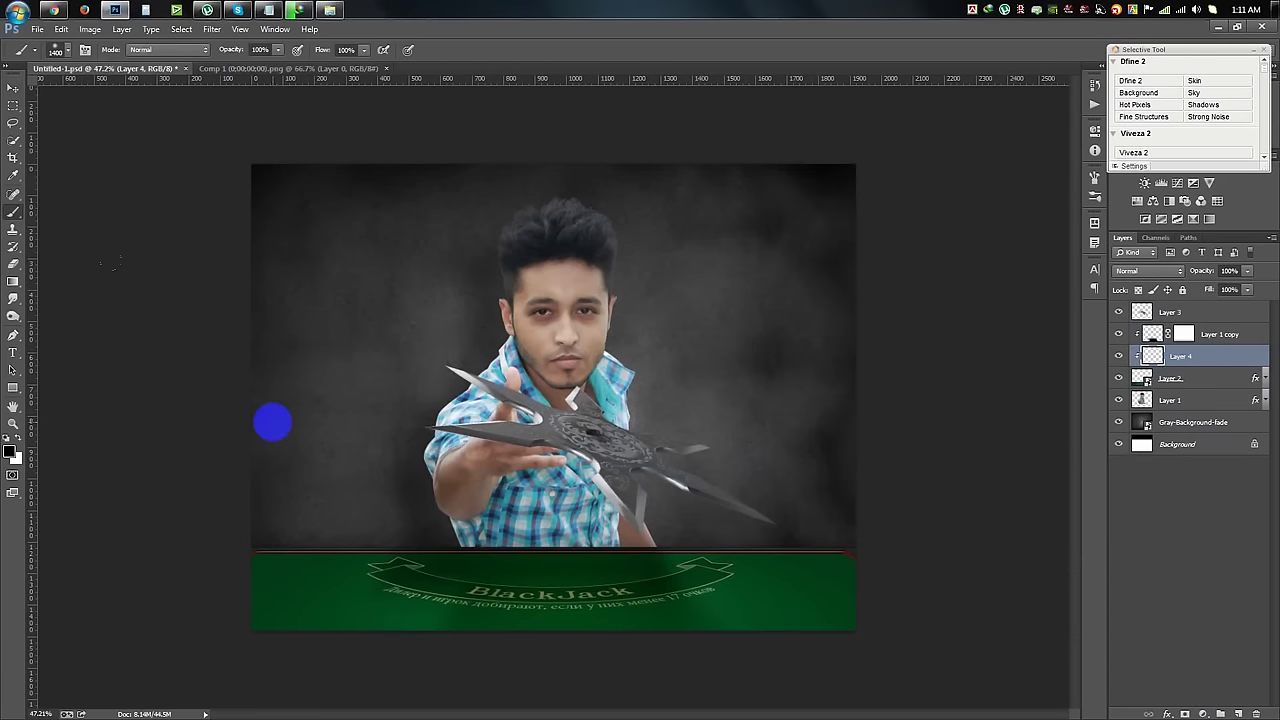
key("bracketleft")
key("bracketleft")
key("bracketleft")
mouse_move(307, 486)
left_mouse_down()
mouse_move(760, 480)
mouse_move(433, 480)
left_mouse_up()
key("ctrl+t")
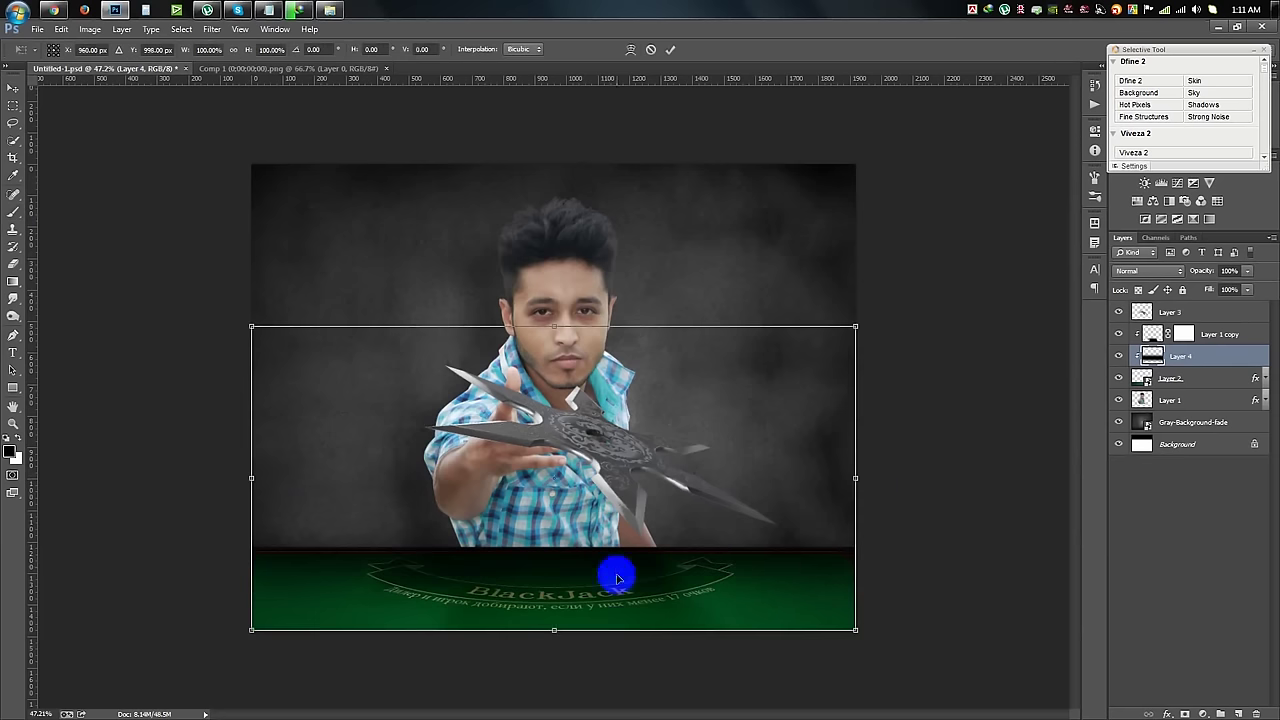
left_click_drag(553, 633, 551, 662)
key("Return")
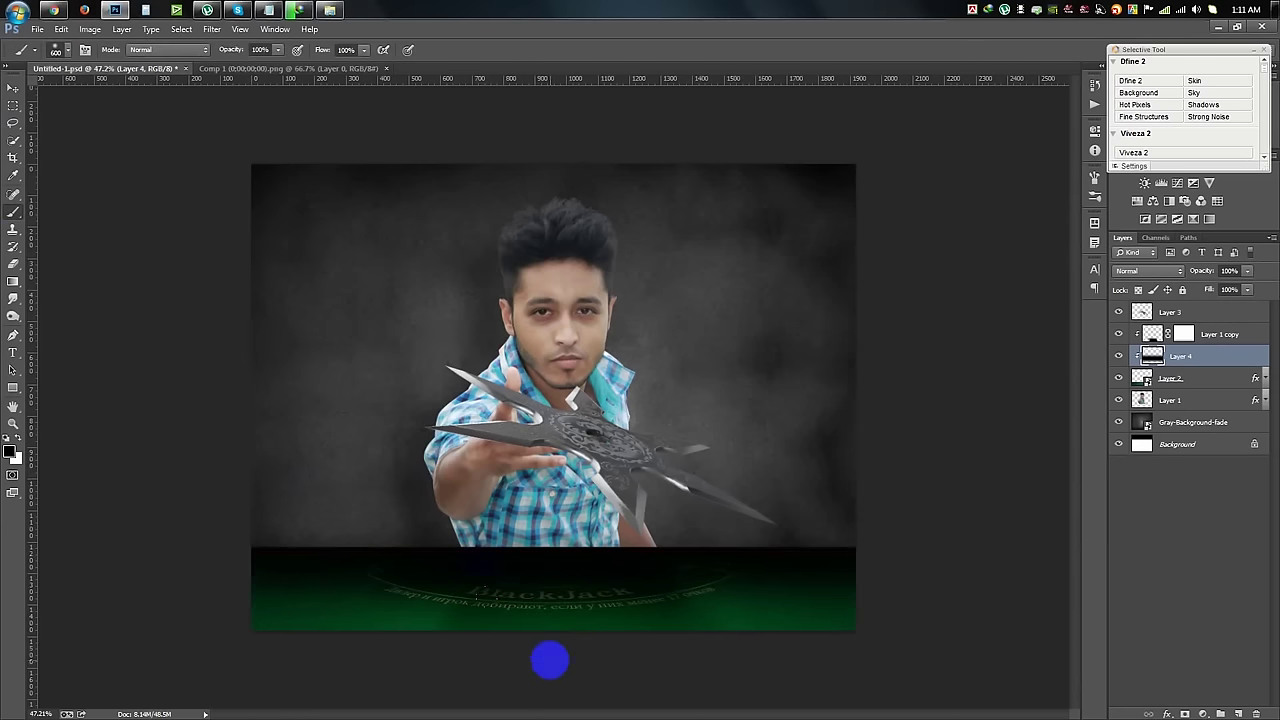
Delete the shading above the table and set Layer 4 to 61% opacity
left_click(12, 107)
left_click_drag(103, 282, 882, 549)
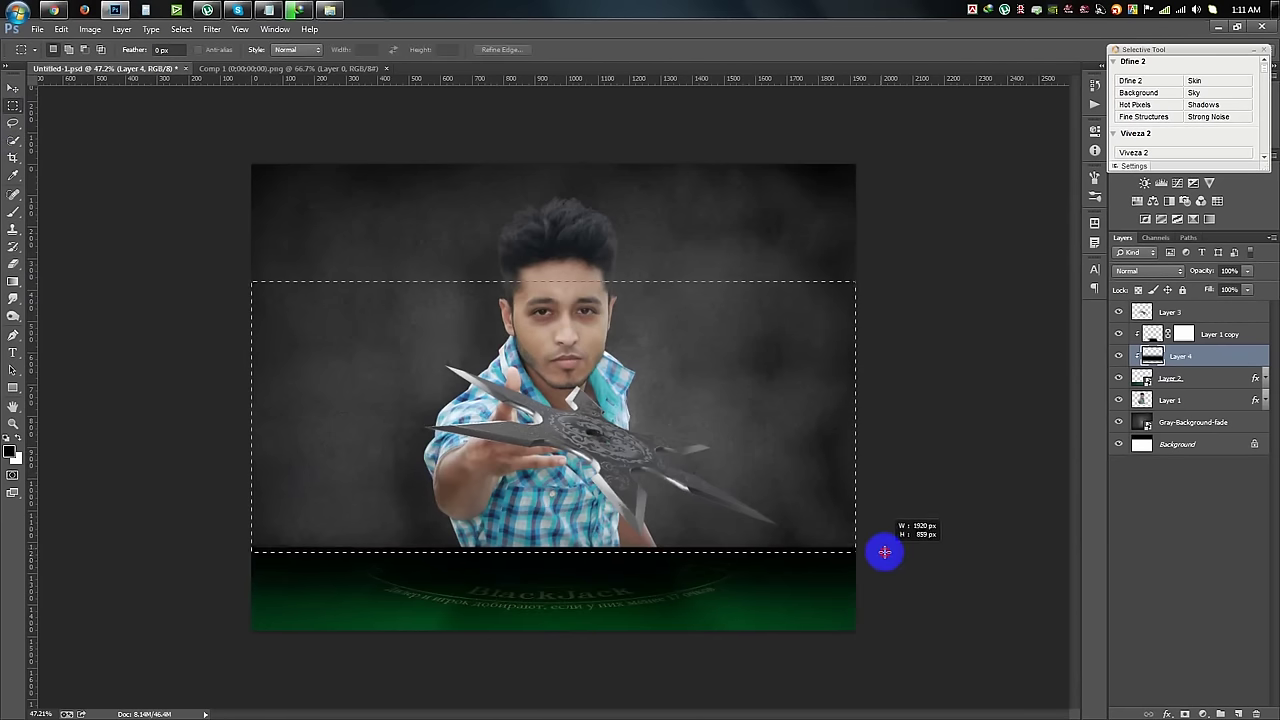
key("Delete")
key("ctrl+d")
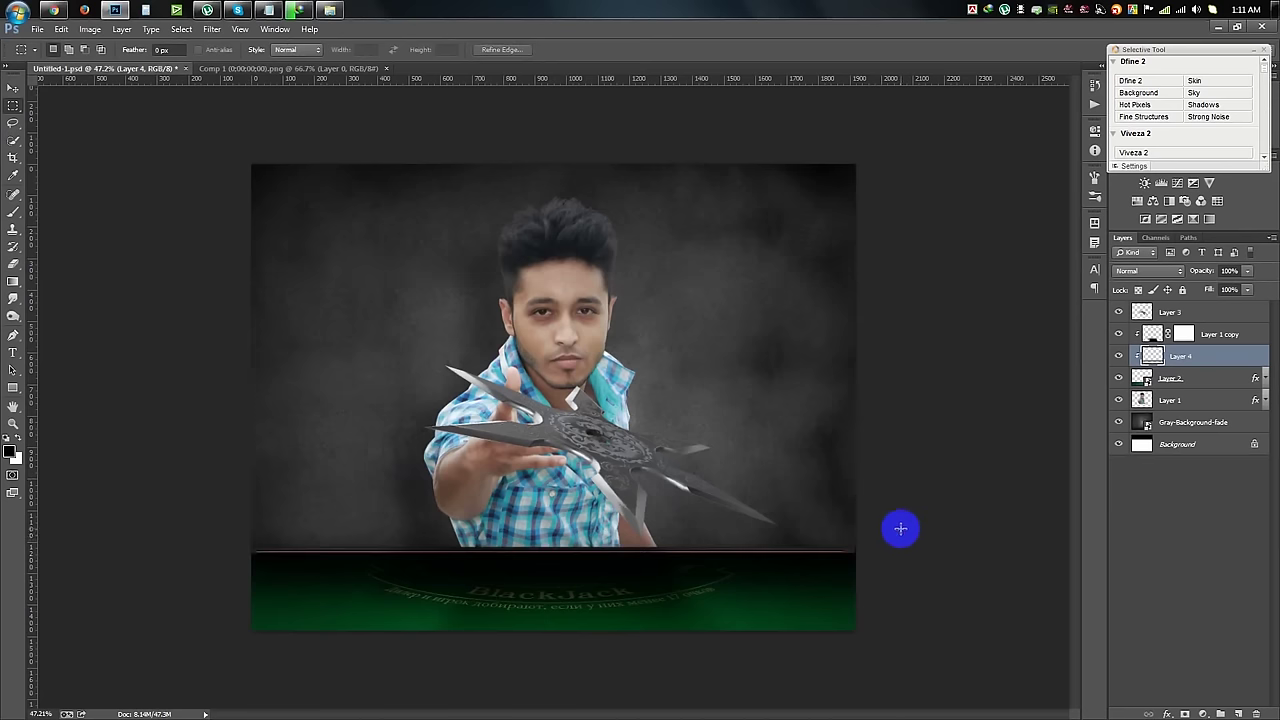
key("ctrl+z")
key("ctrl+d")
left_click_drag(1201, 271, 1188, 272)
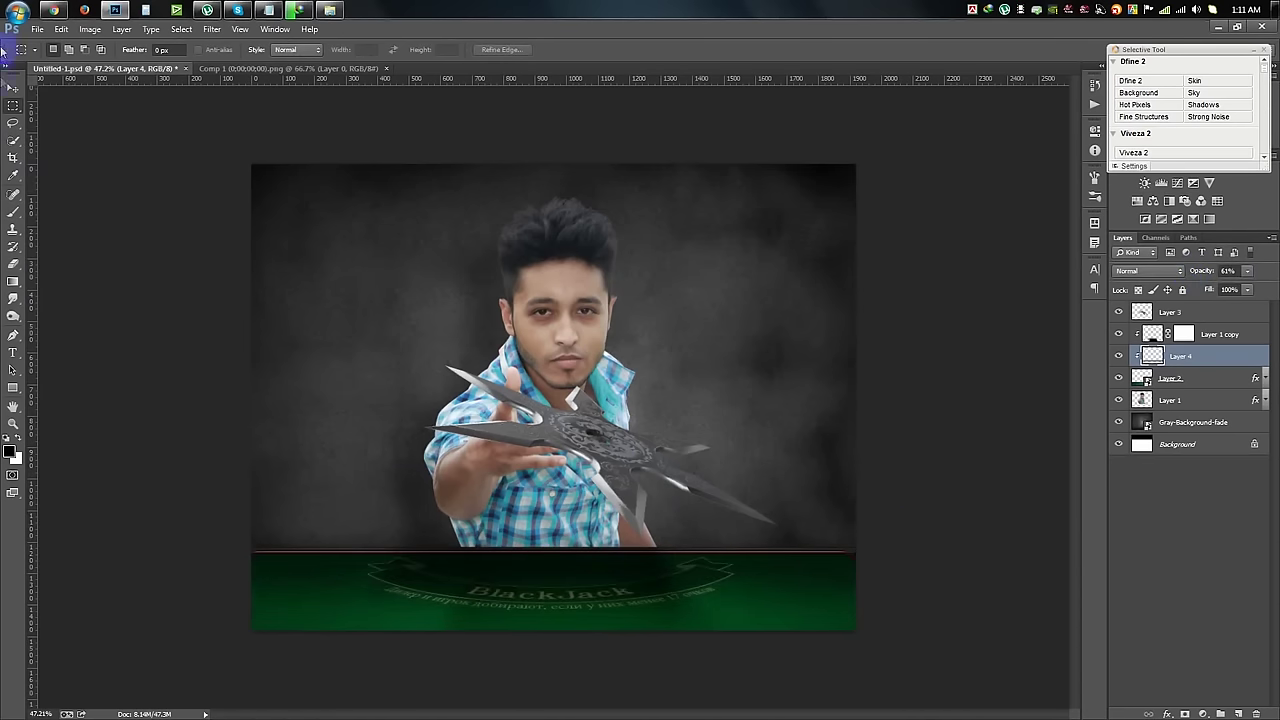
left_click(13, 90)
left_click(1208, 400)
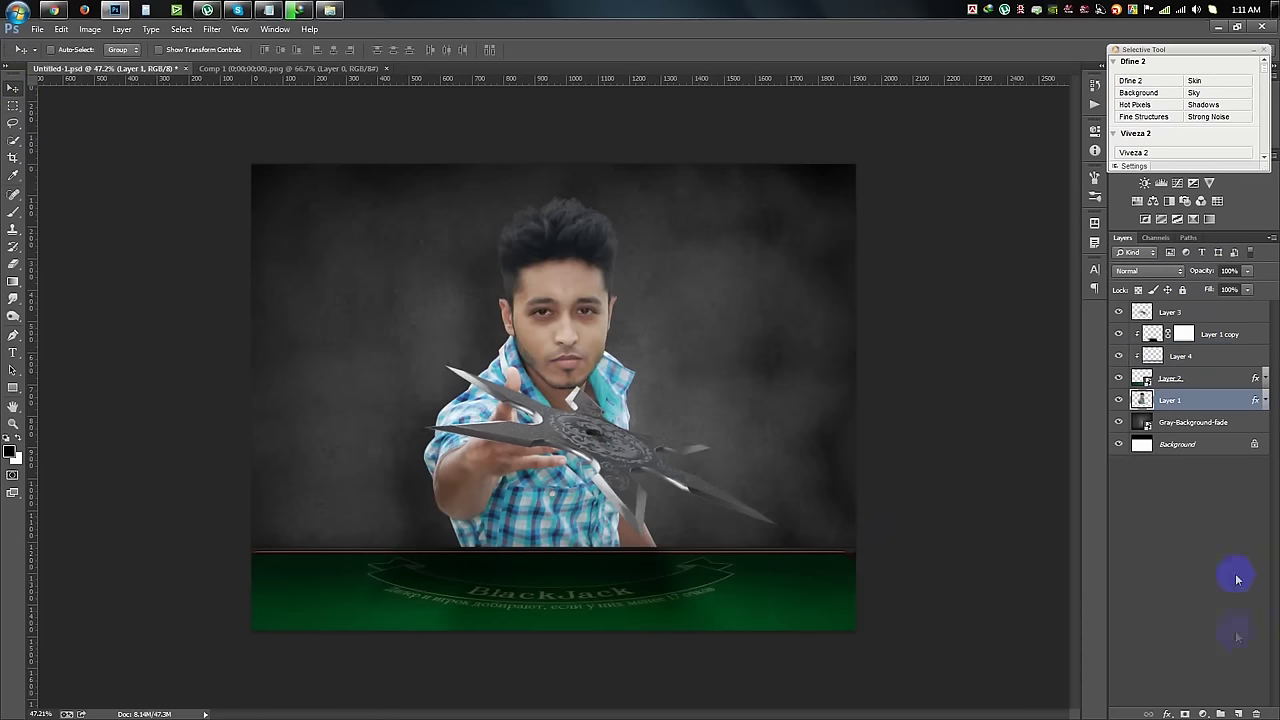
Paint black along the man's lower body on clipped Layer 5 at 56% opacity
left_click(1186, 714)
key("ctrl+z")
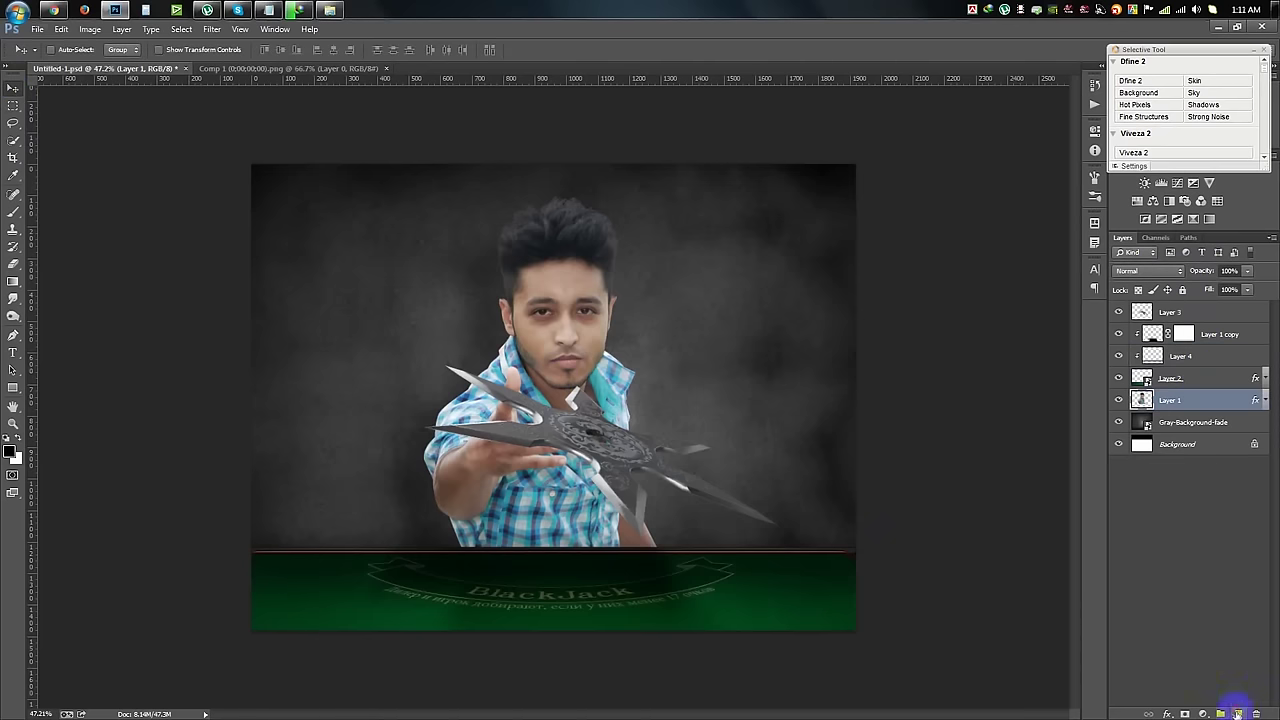
left_click(1238, 714)
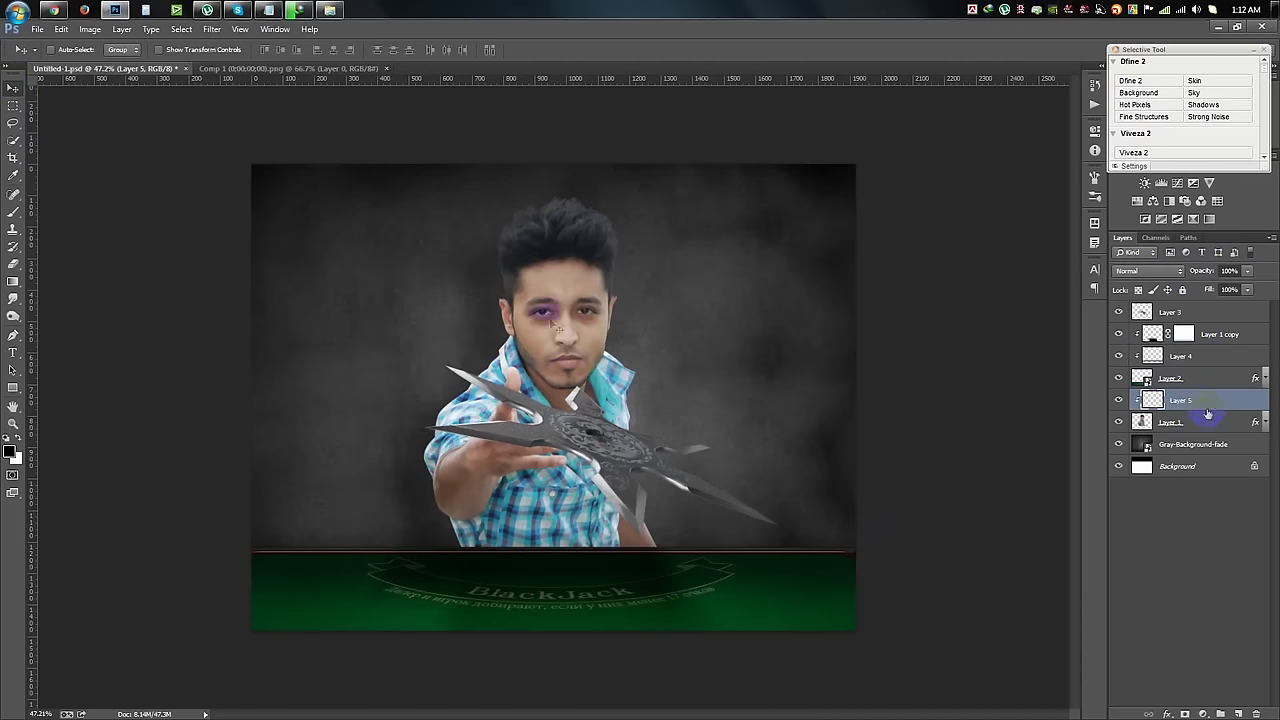
left_click(13, 213)
left_click_drag(657, 586, 391, 609)
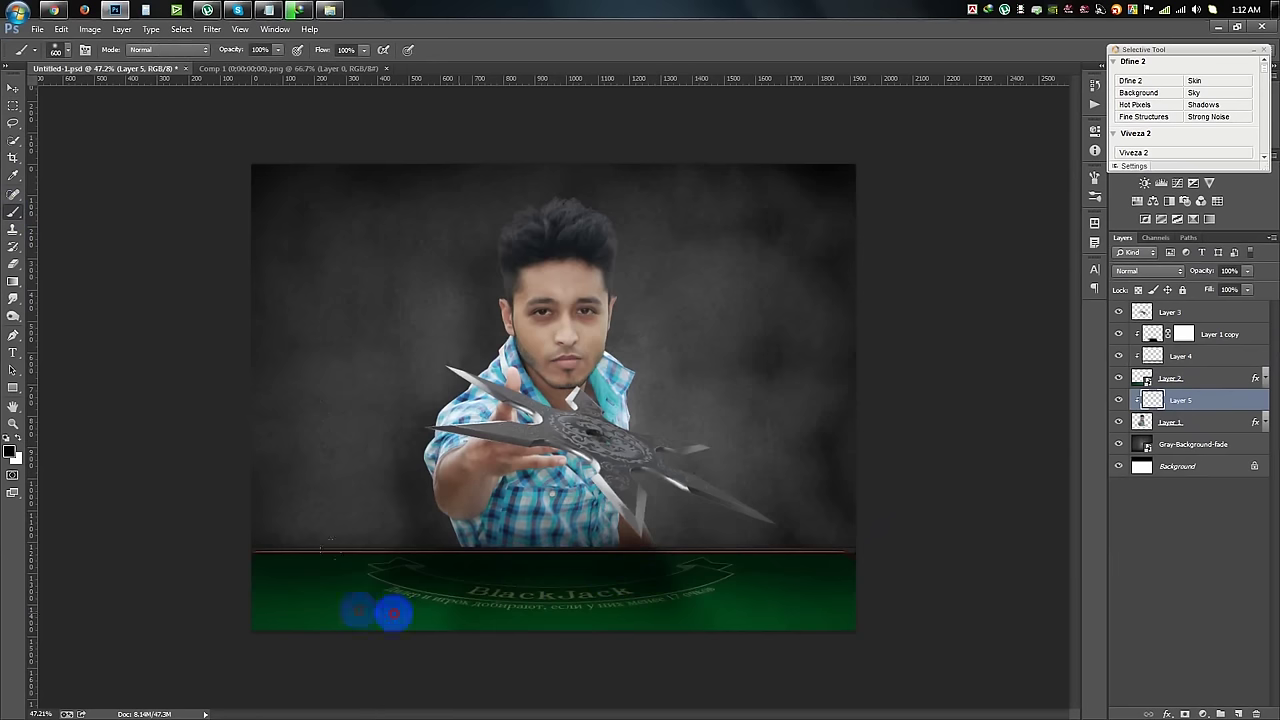
mouse_move(471, 614)
left_mouse_down()
mouse_move(720, 535)
mouse_move(704, 596)
left_mouse_up()
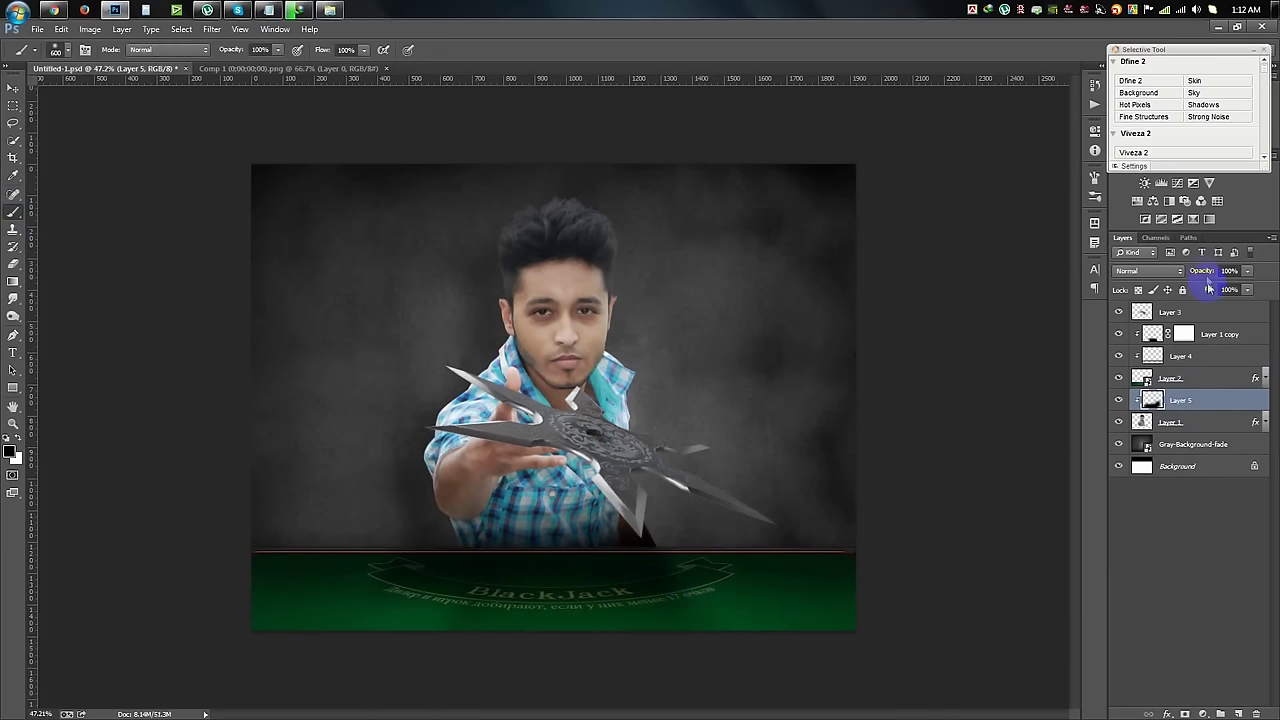
left_click_drag(1200, 271, 1182, 272)
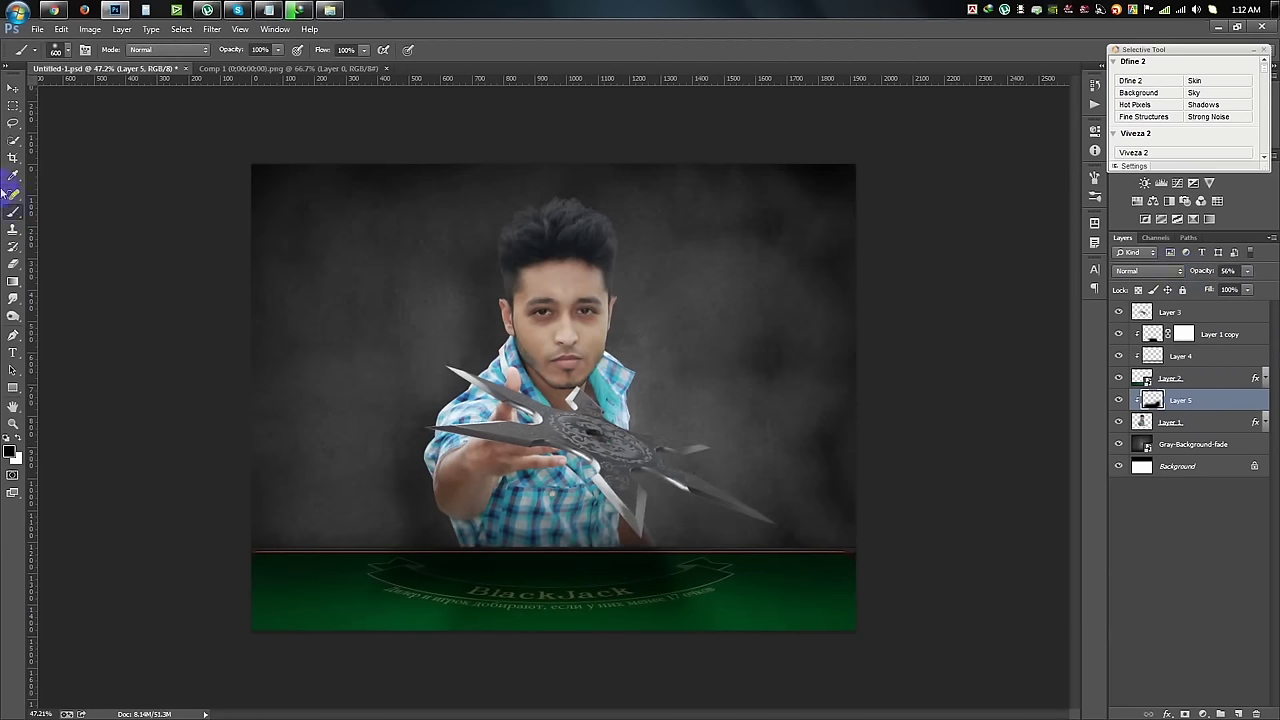
left_click(13, 88)
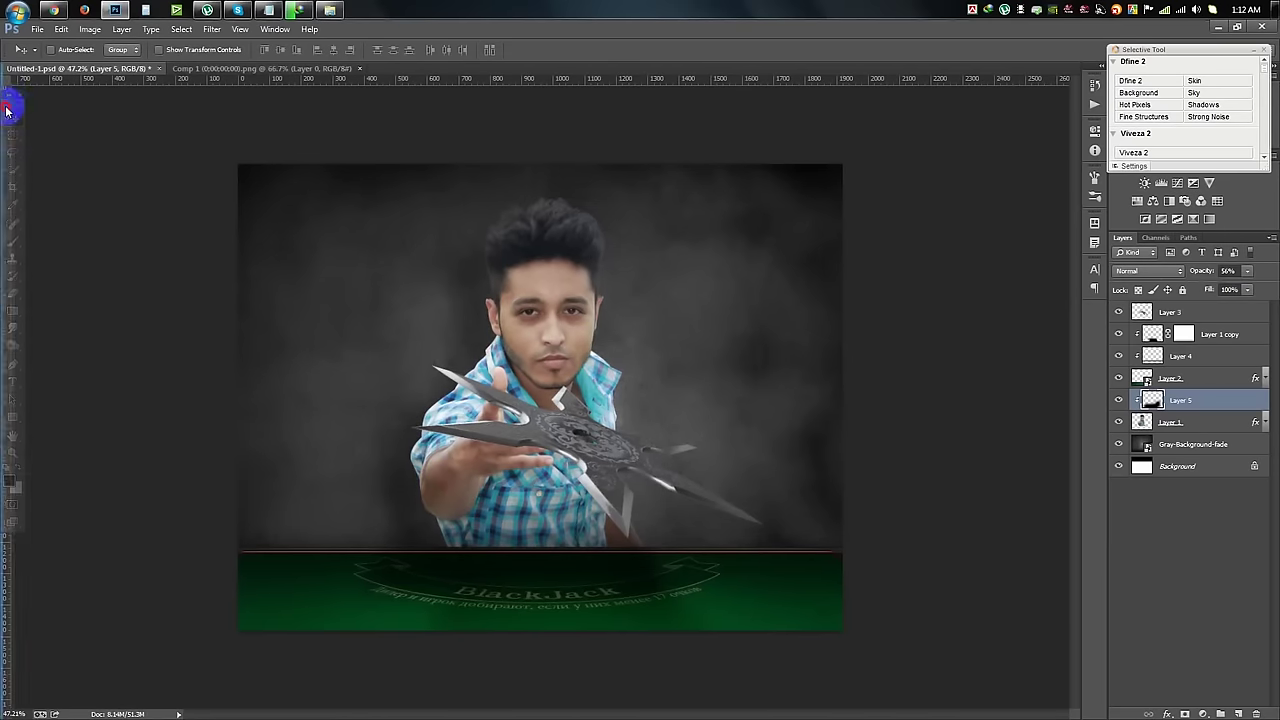
Rotate the shuriken in the man's hand slightly
left_click(897, 522)
left_click(1190, 315)
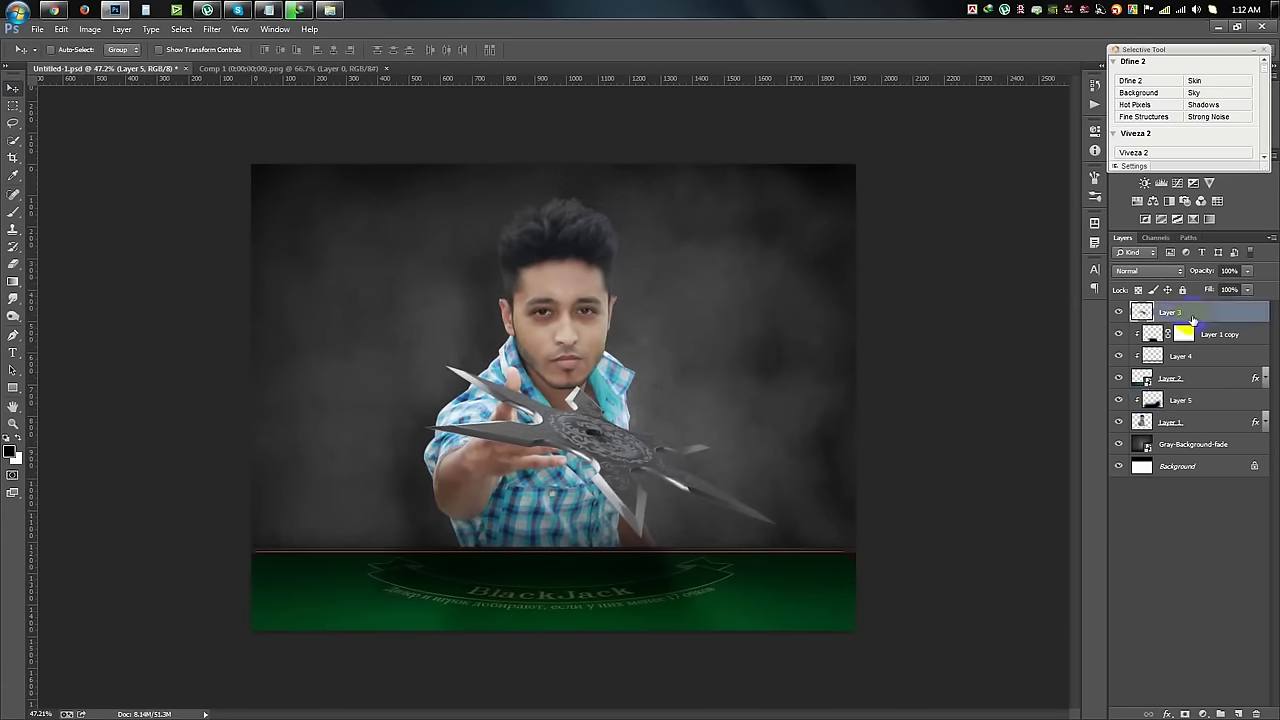
key("ctrl+t")
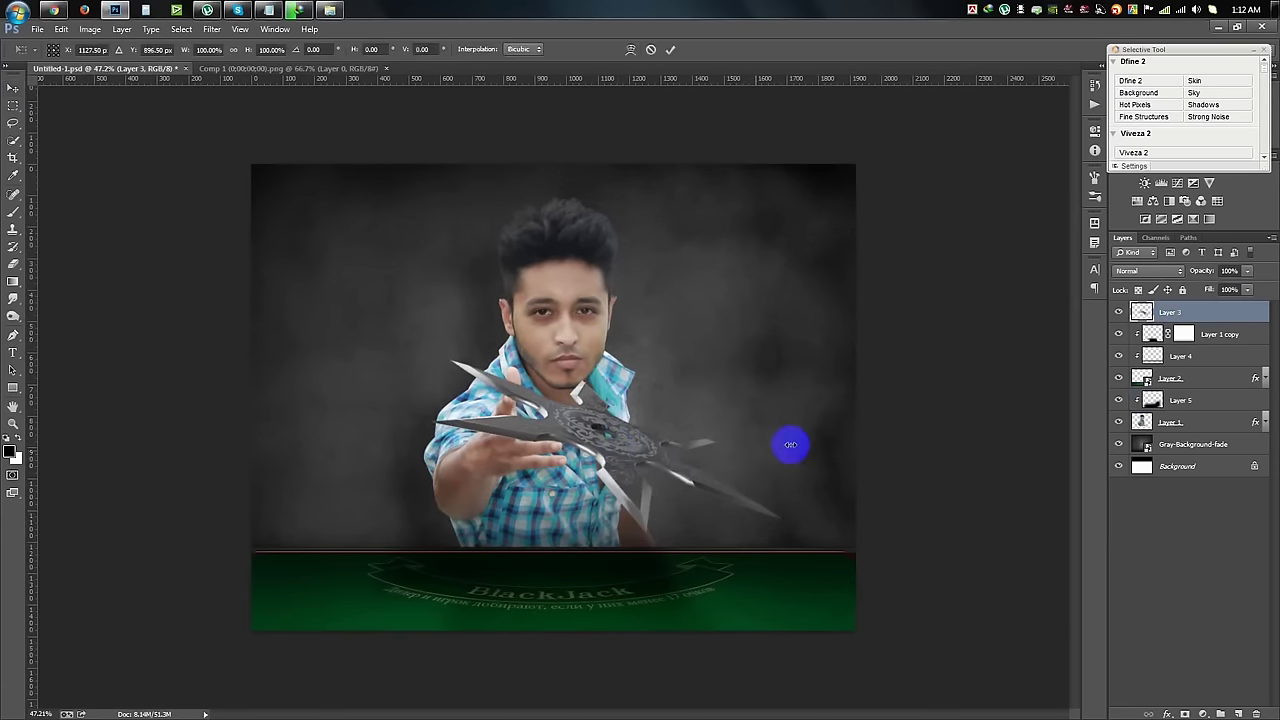
left_click_drag(777, 443, 668, 463)
double_click(668, 463)
scroll(646, 460, "up", 2)
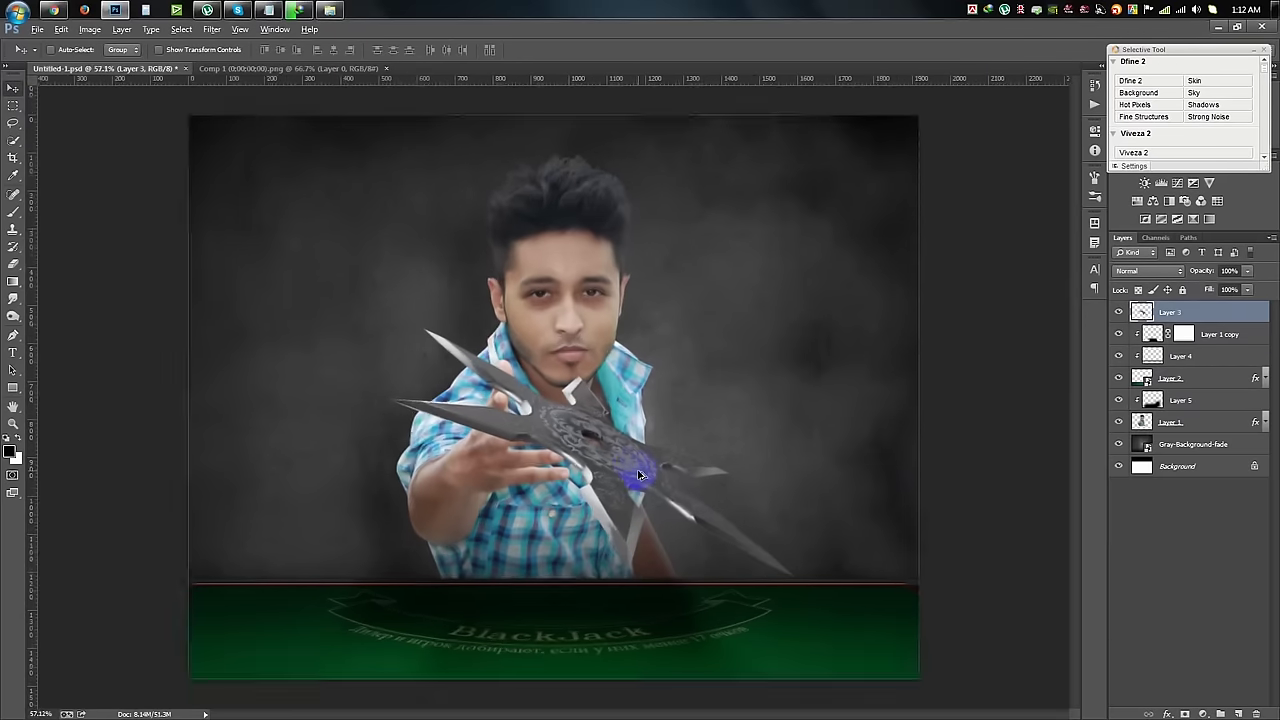
scroll(607, 518, "down", 2)
Duplicate the shuriken to the left, scale it about 220%, rotate near upright, move up-left
left_click_drag(600, 471, 414, 471)
key("ctrl+t")
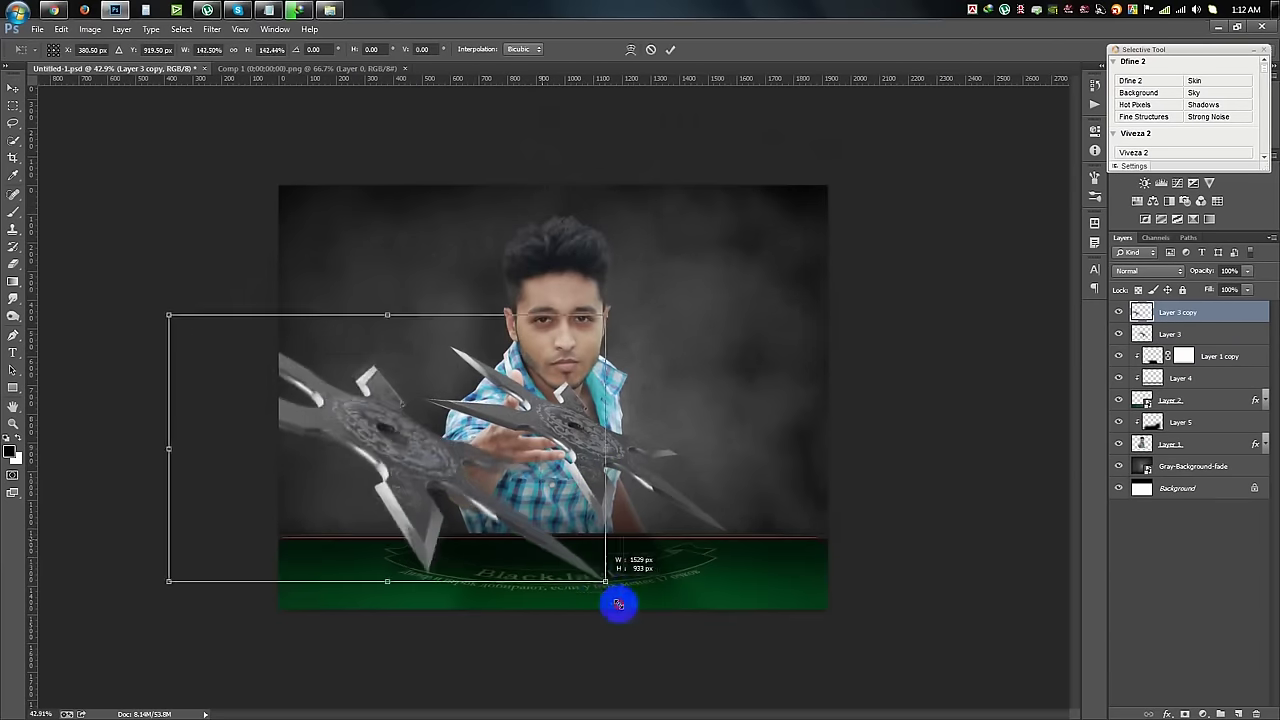
left_click_drag(541, 541, 657, 653)
left_click_drag(503, 590, 475, 538)
left_click_drag(612, 622, 664, 230)
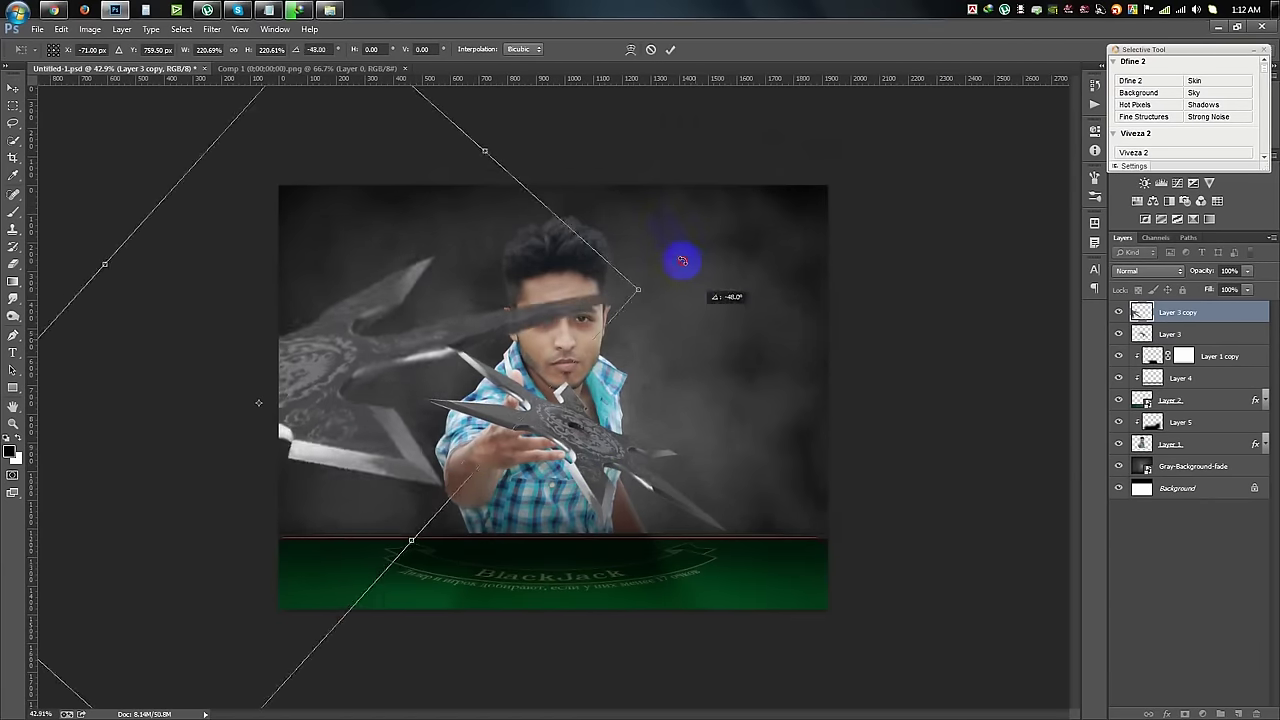
left_click_drag(592, 268, 557, 349)
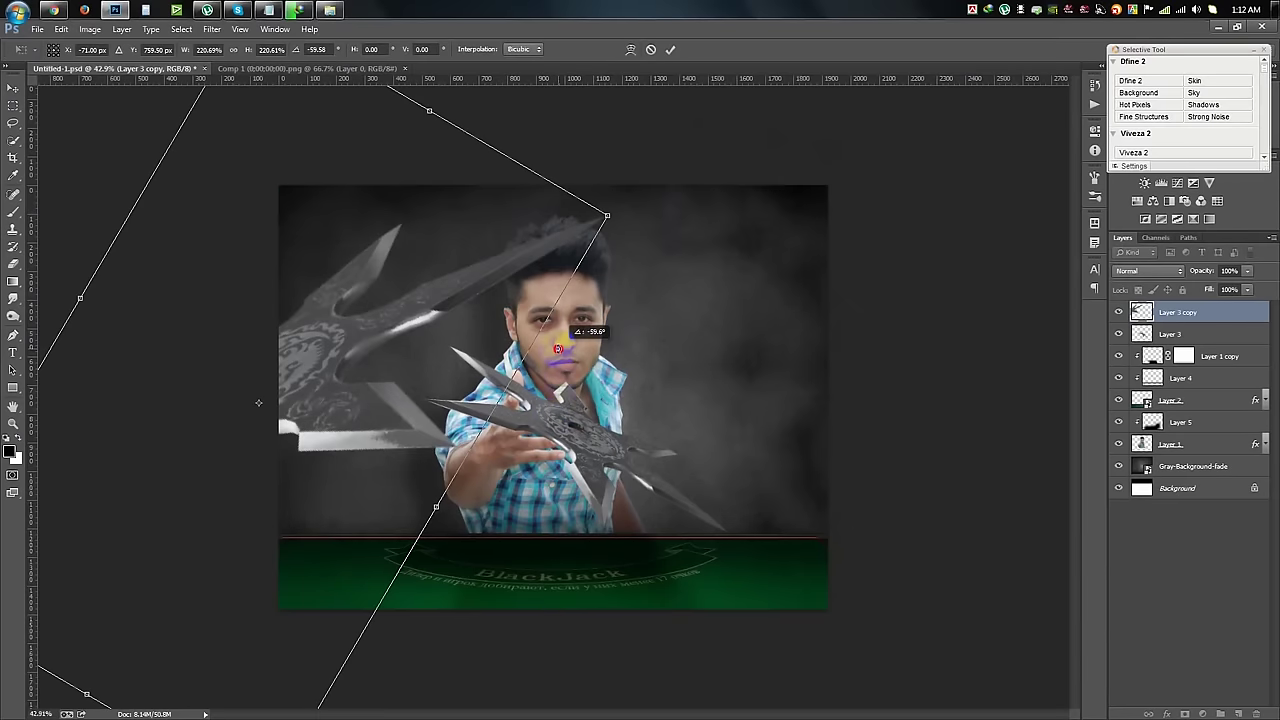
left_click_drag(557, 349, 477, 572)
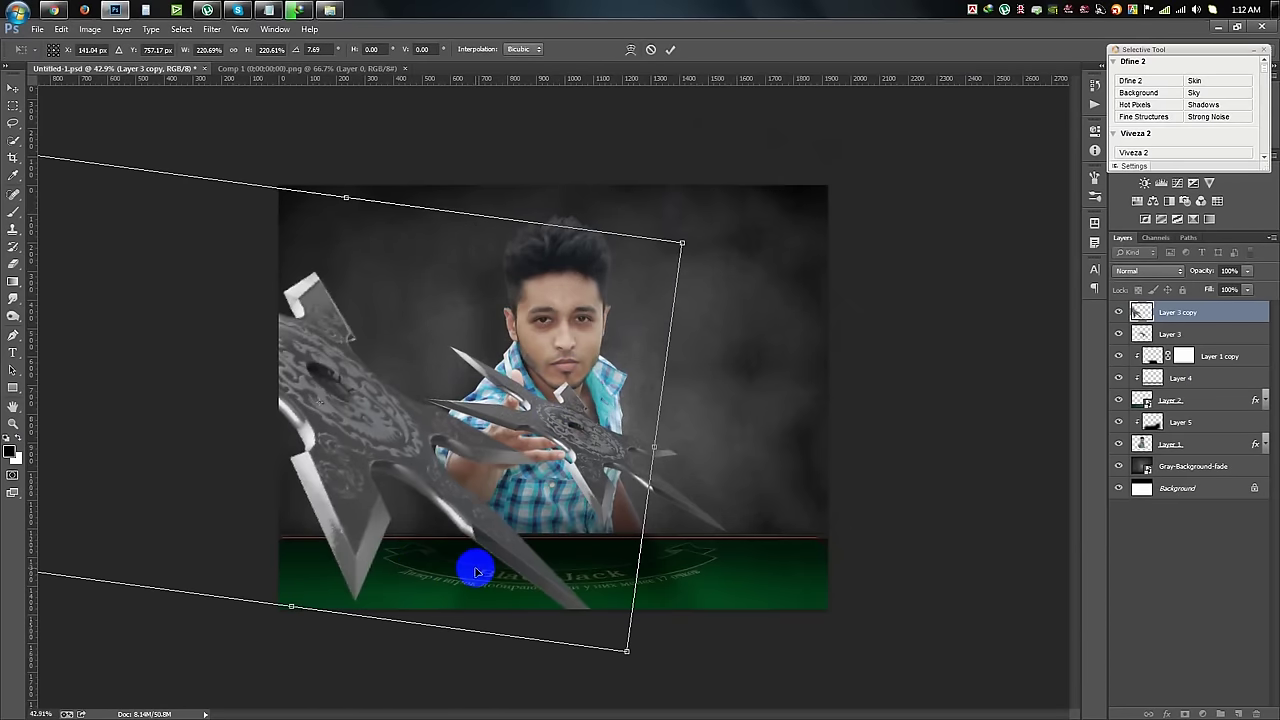
key("Return")
left_click_drag(477, 572, 452, 508)
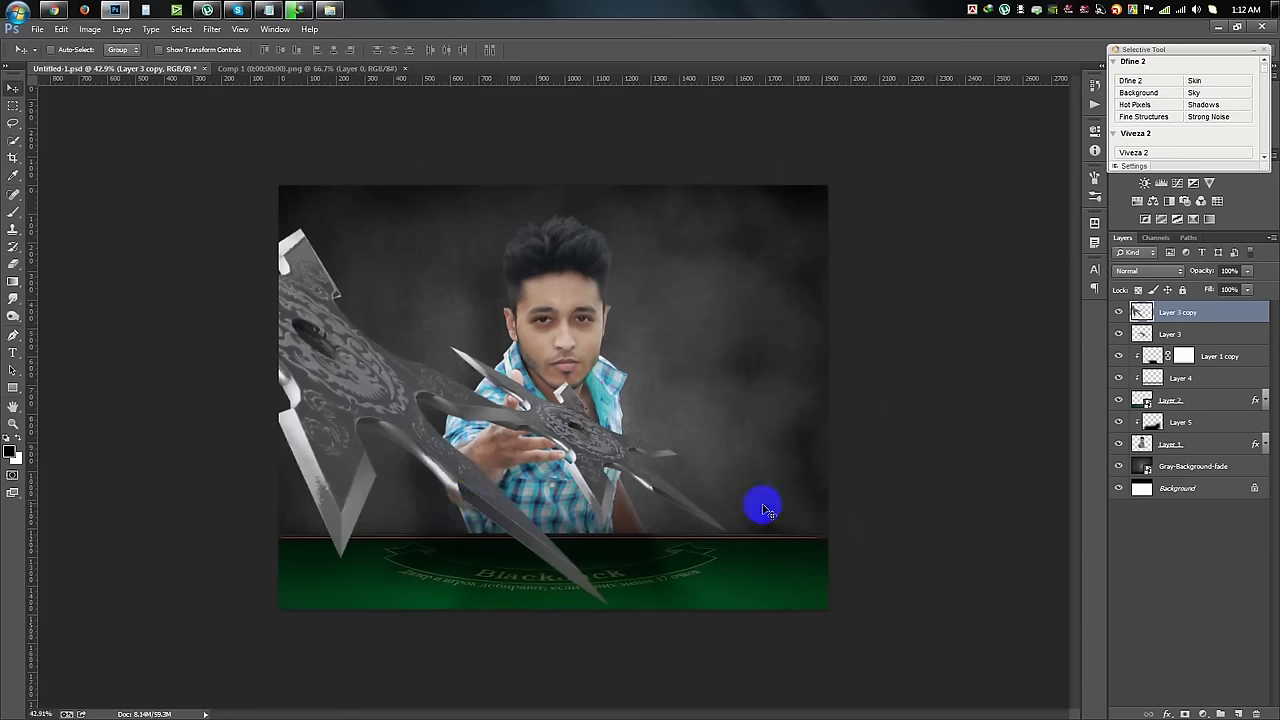
Apply a Gaussian Blur of radius 25 to the large shuriken copy, then select Layer 3
left_click(211, 28)
mouse_move(290, 183)
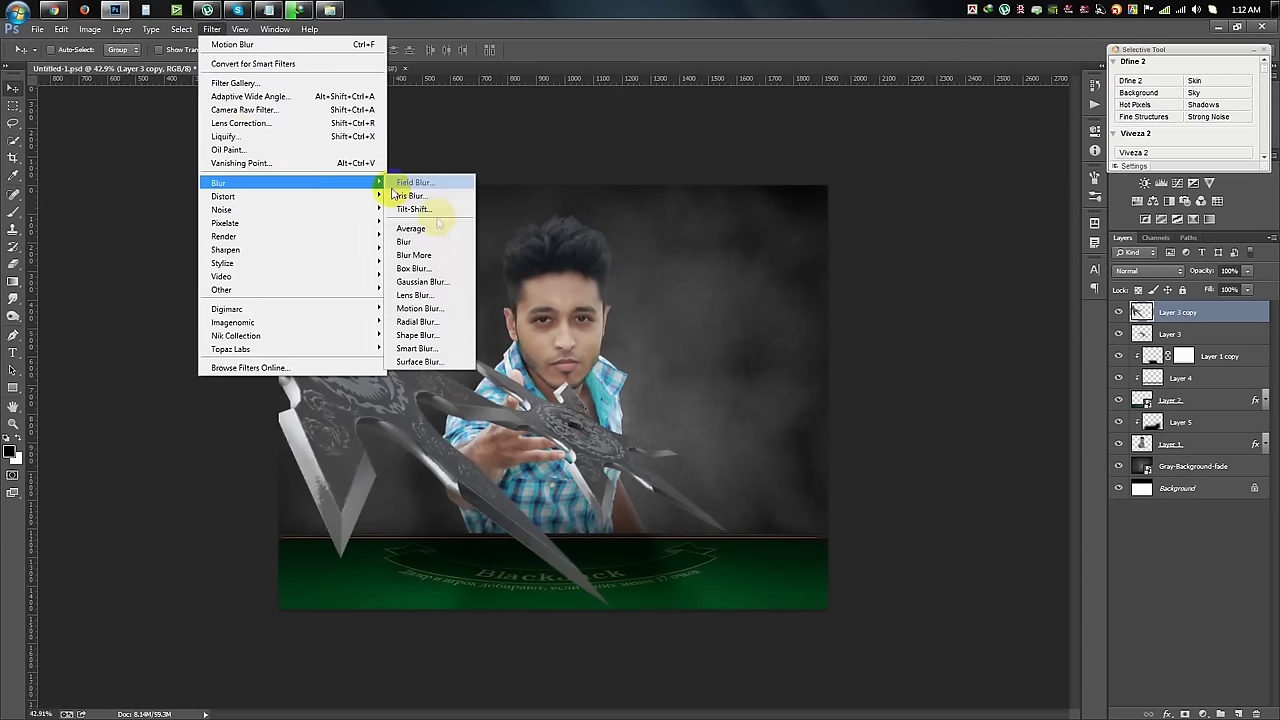
left_click(425, 281)
left_click_drag(539, 228, 870, 191)
left_click_drag(829, 391, 836, 395)
left_click(960, 220)
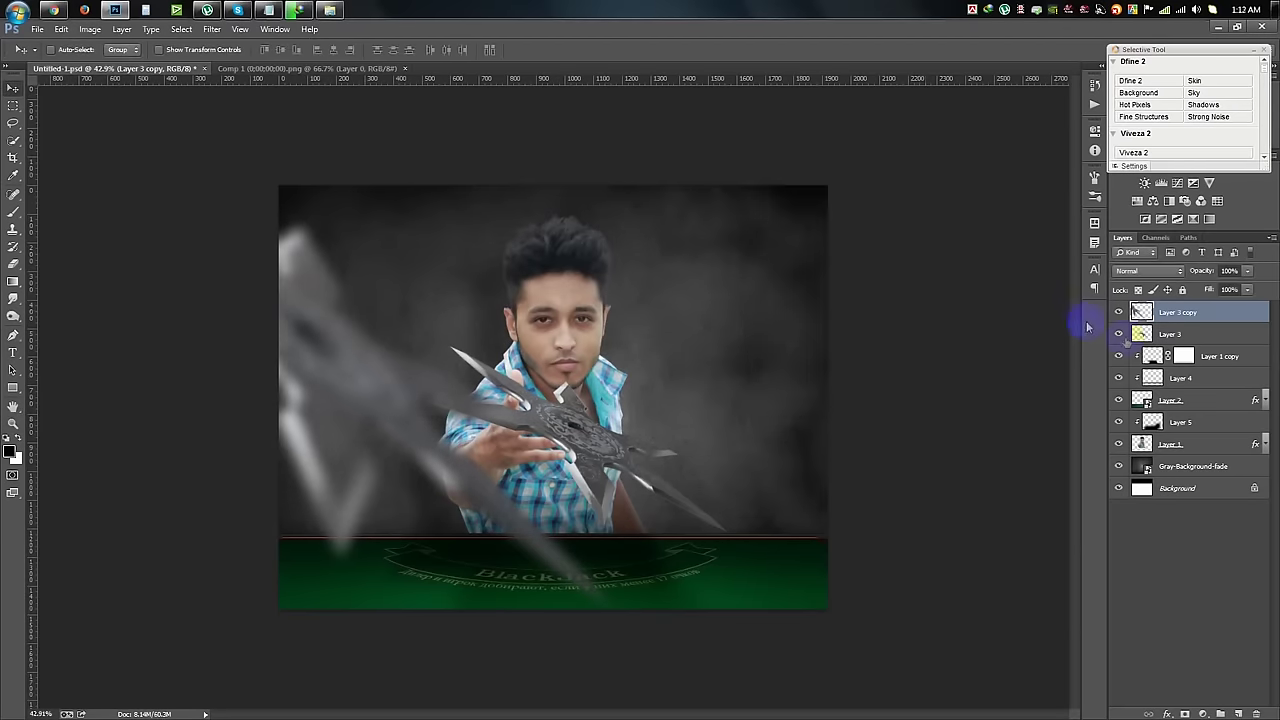
left_click(1178, 334)
left_click(845, 404)
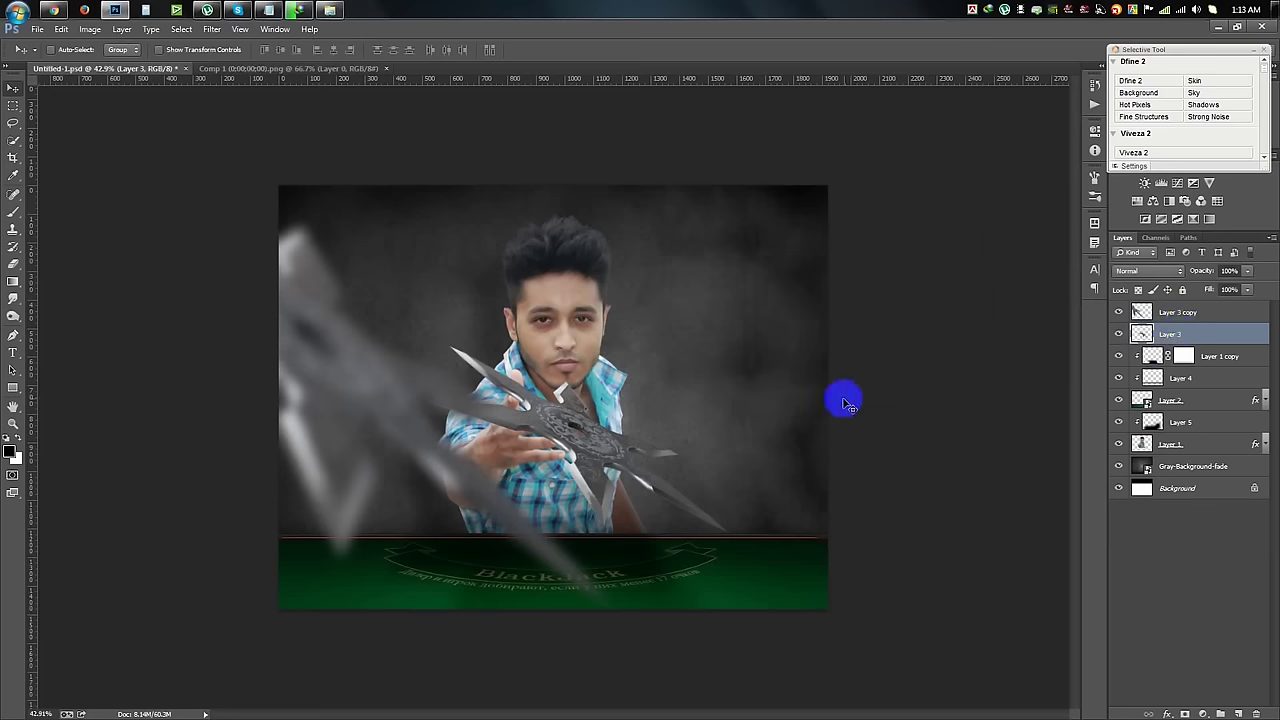
Duplicate the shuriken, flip it horizontally, and place it at the lower right
left_click_drag(628, 452, 818, 402)
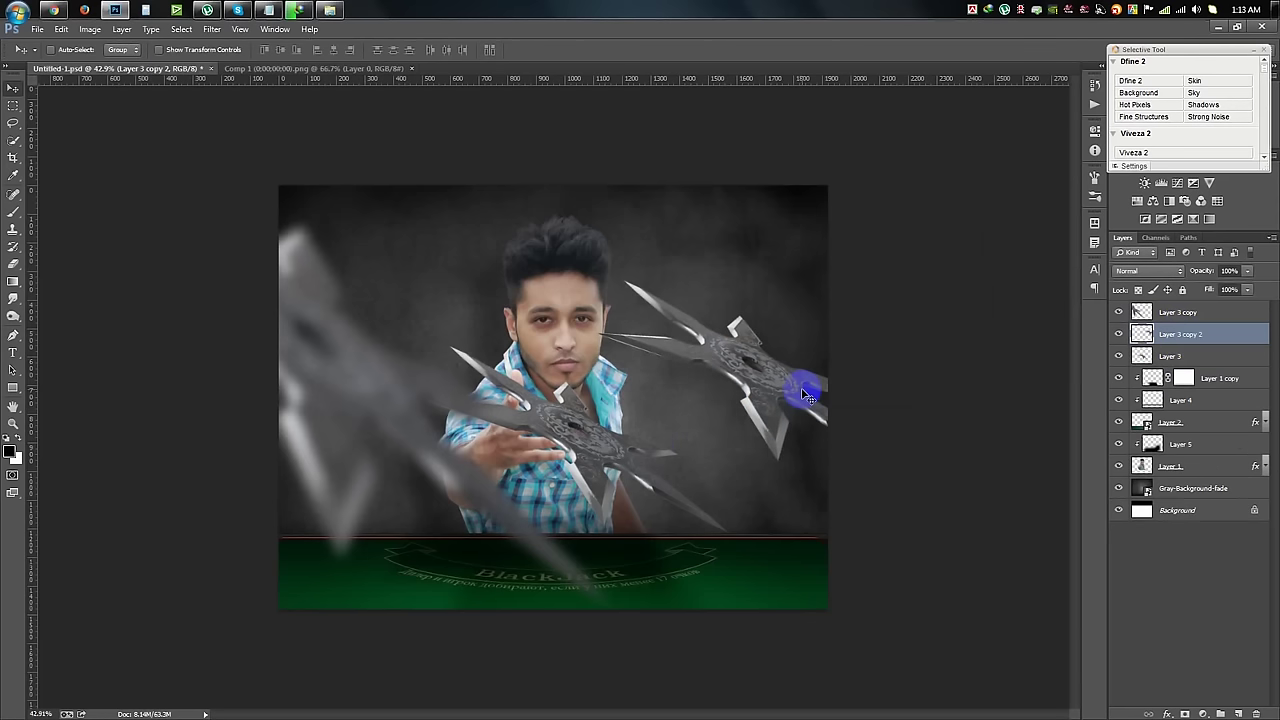
key("ctrl+t")
right_click(810, 395)
left_click(869, 600)
mouse_move(903, 466)
left_mouse_down()
mouse_move(983, 537)
mouse_move(957, 537)
left_mouse_up()
mouse_move(776, 440)
left_mouse_down()
mouse_move(869, 263)
mouse_move(859, 567)
left_mouse_up()
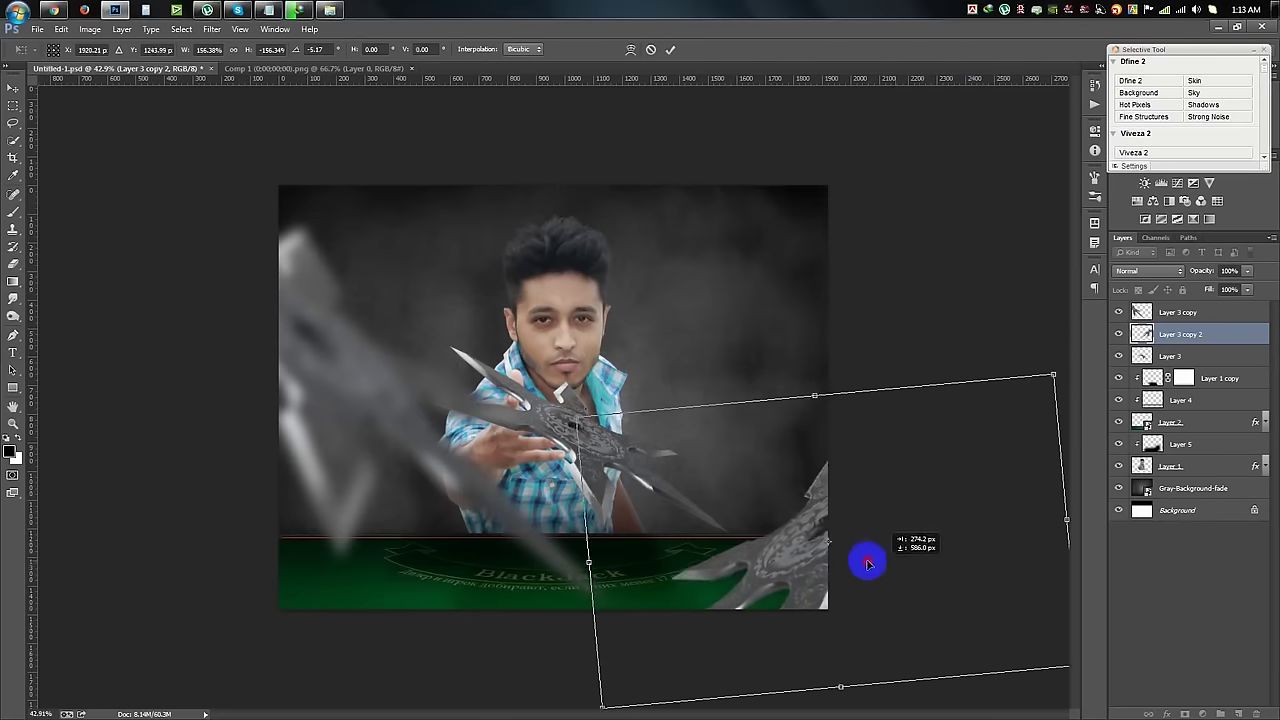
left_click_drag(471, 271, 843, 471)
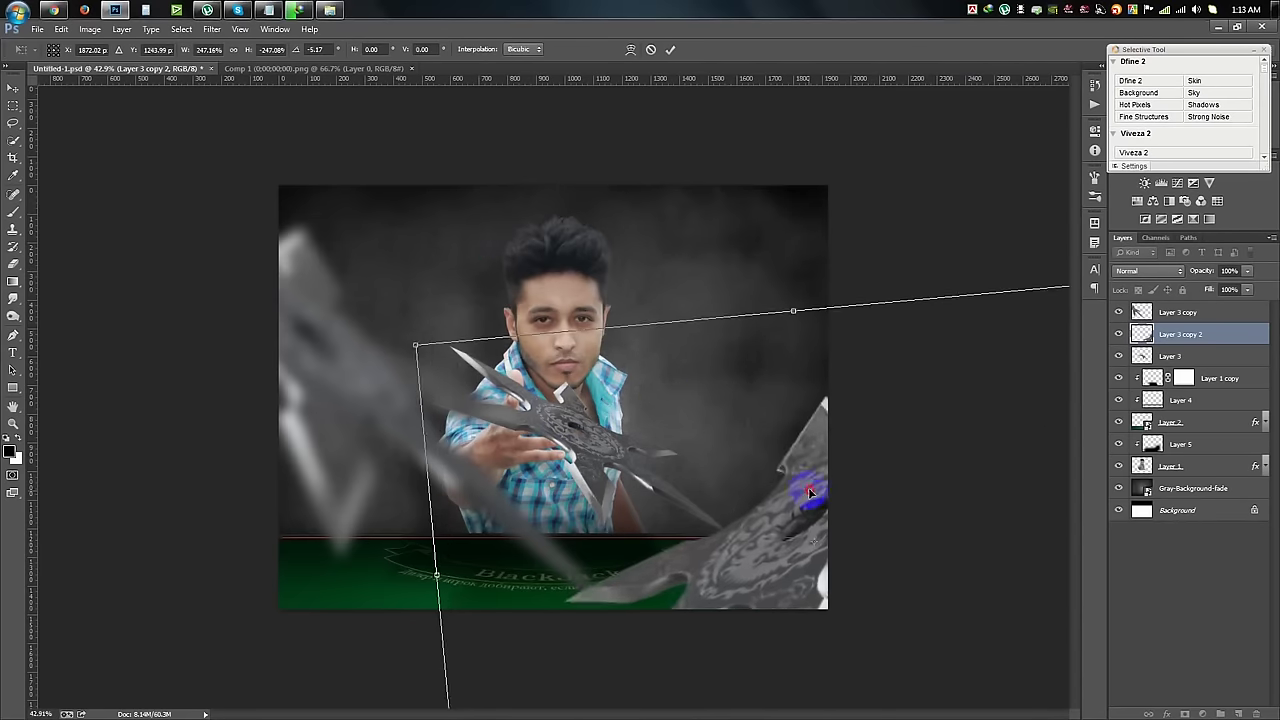
key("Return")
Reapply the last blur twice to the lower-right shuriken
left_click(203, 31)
left_click(238, 50)
left_click(212, 29)
left_click(220, 45)
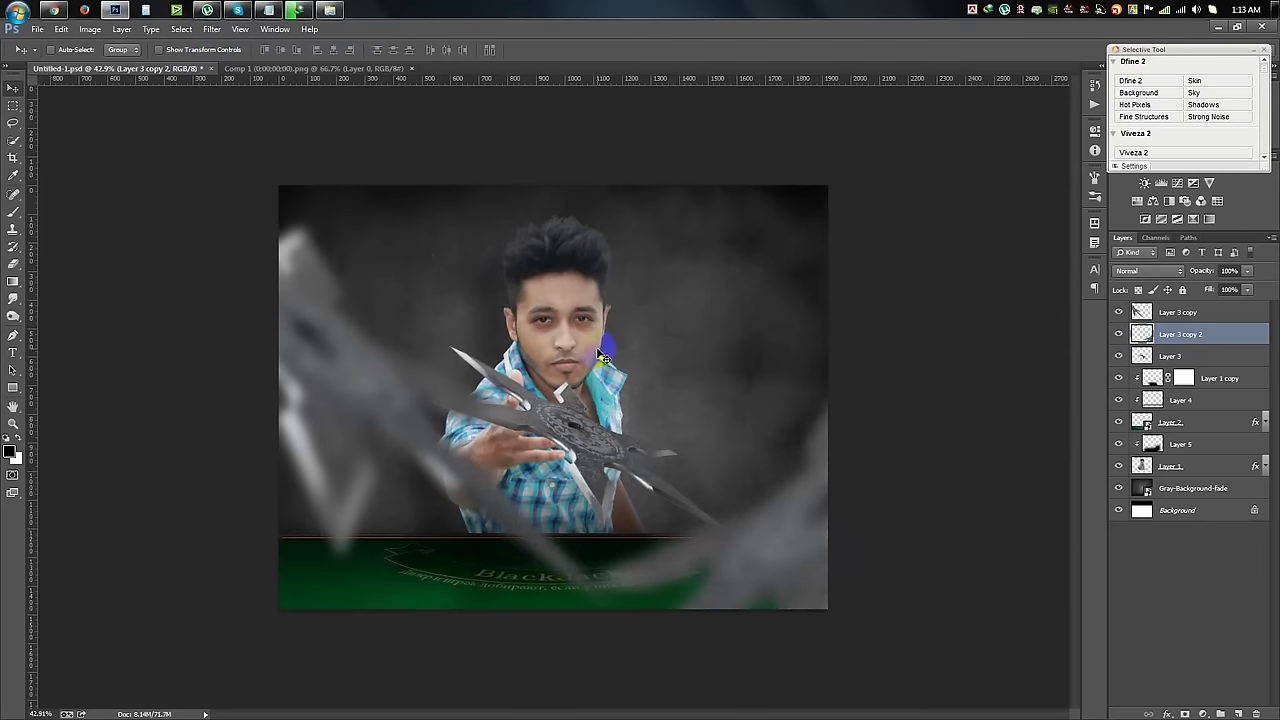
Shrink the lower-right shuriken, rotate it about 19 degrees, and rest it on the table edge
key("ctrl+t")
left_click_drag(466, 248, 600, 345)
left_click_drag(862, 505, 869, 500)
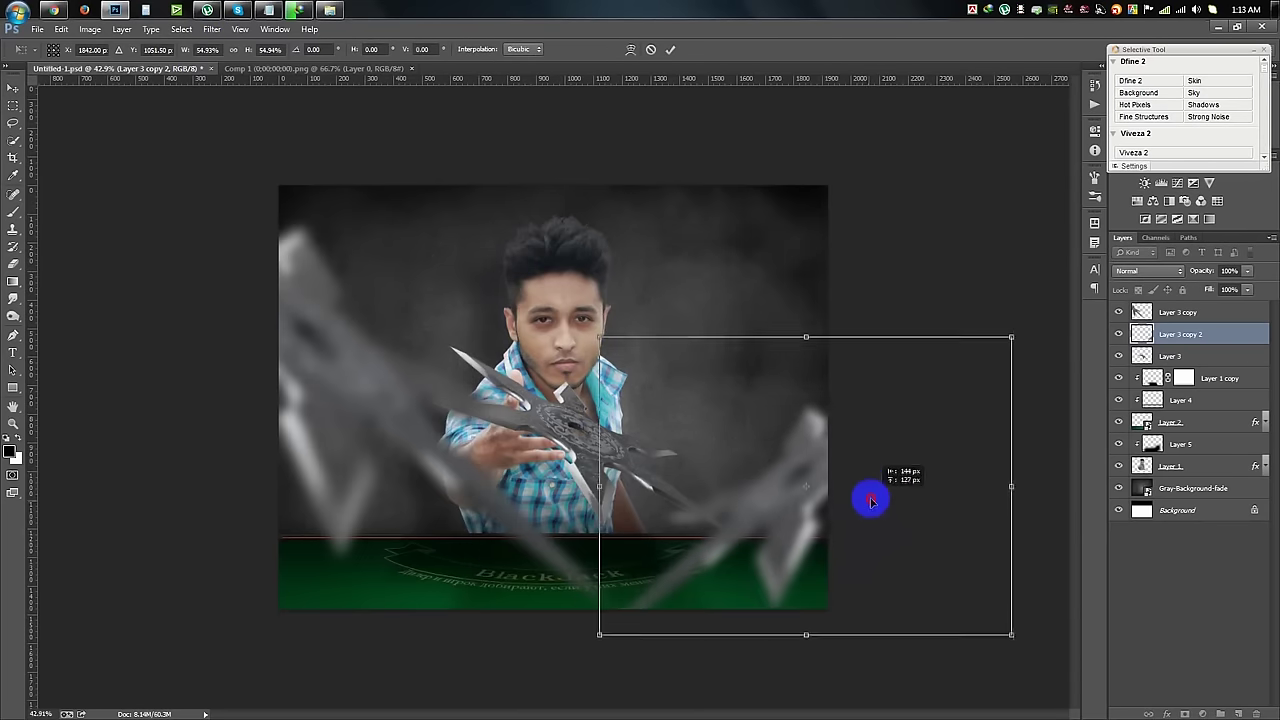
left_click(670, 49)
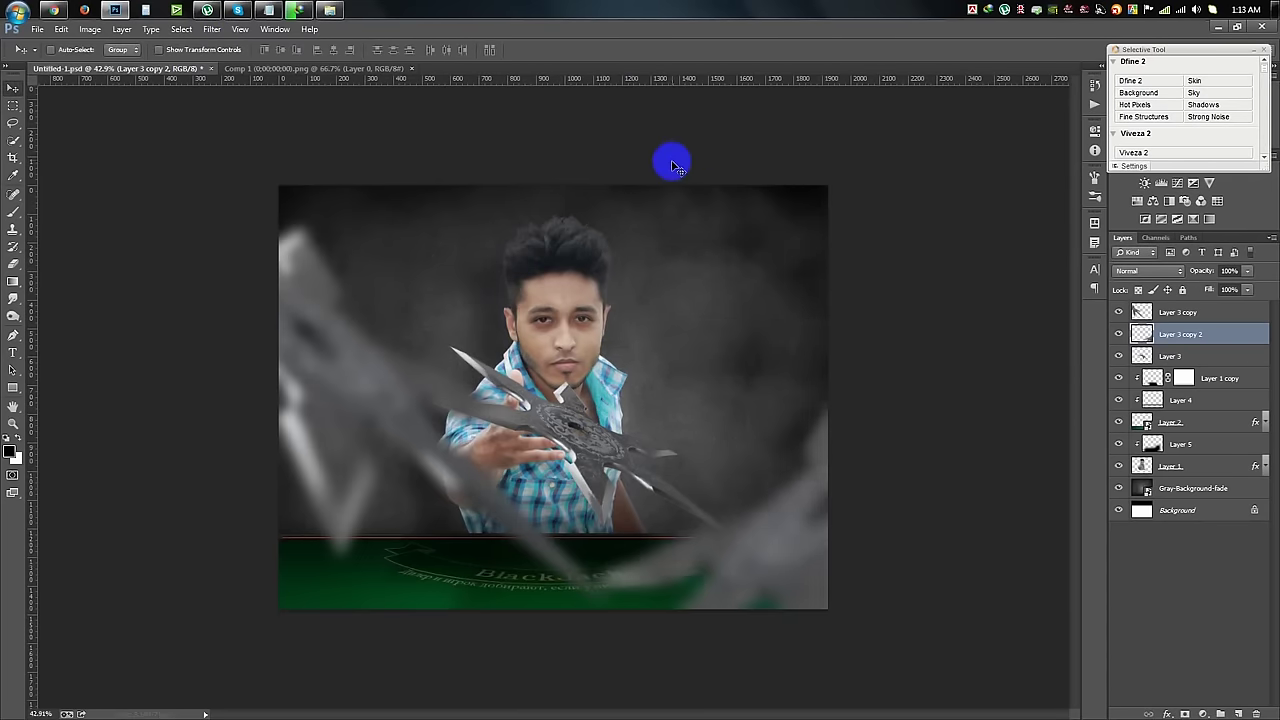
key("ctrl+t")
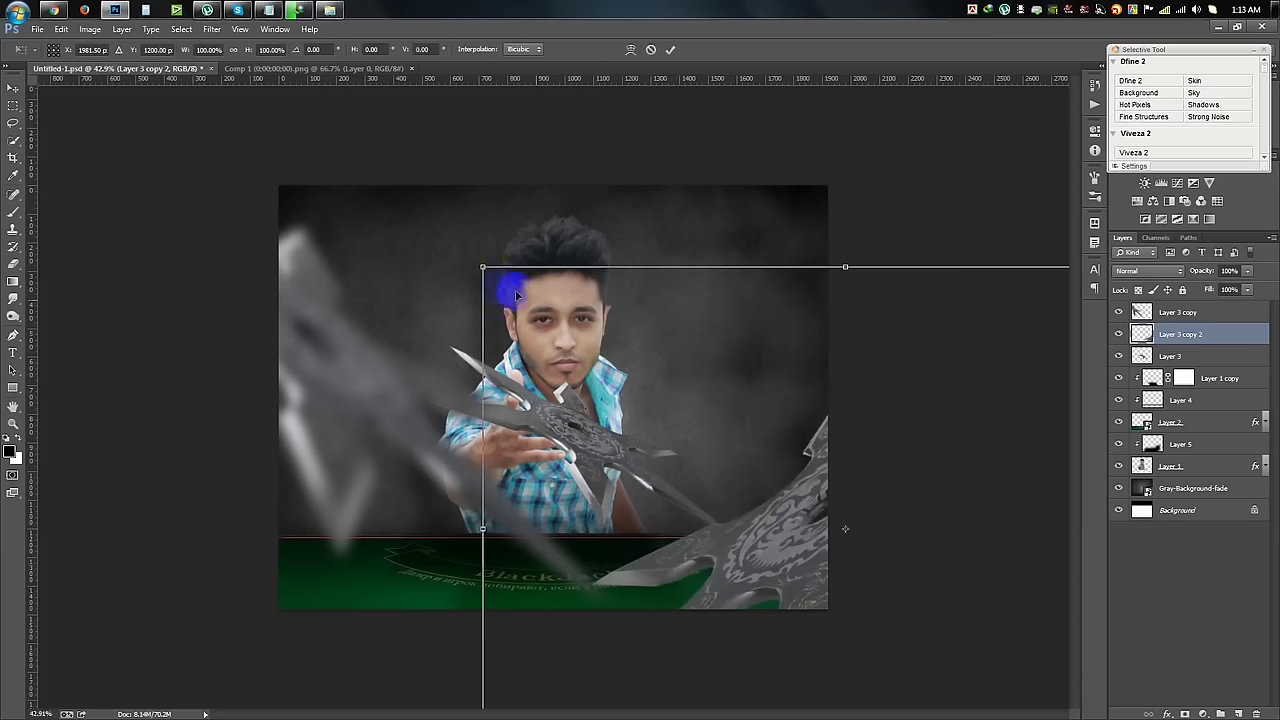
left_click_drag(543, 280, 752, 443)
mouse_move(798, 487)
left_mouse_down()
mouse_move(854, 409)
mouse_move(959, 404)
mouse_move(846, 446)
mouse_move(768, 512)
left_mouse_up()
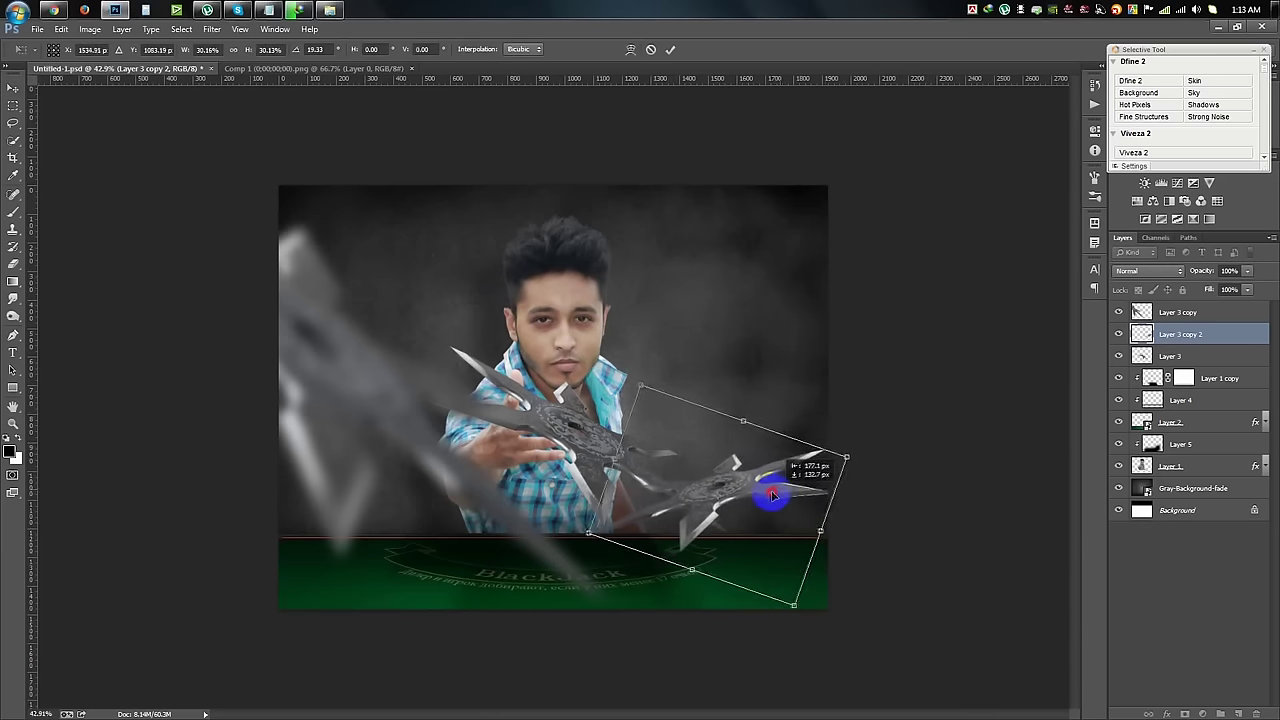
left_click_drag(766, 512, 805, 495)
key("Return")
Shrink the shuriken in the man's hand and move Layer 3 to the top
left_click(1191, 349)
key("ctrl+t")
mouse_move(764, 536)
left_mouse_down()
mouse_move(749, 514)
mouse_move(679, 492)
mouse_move(684, 505)
left_mouse_up()
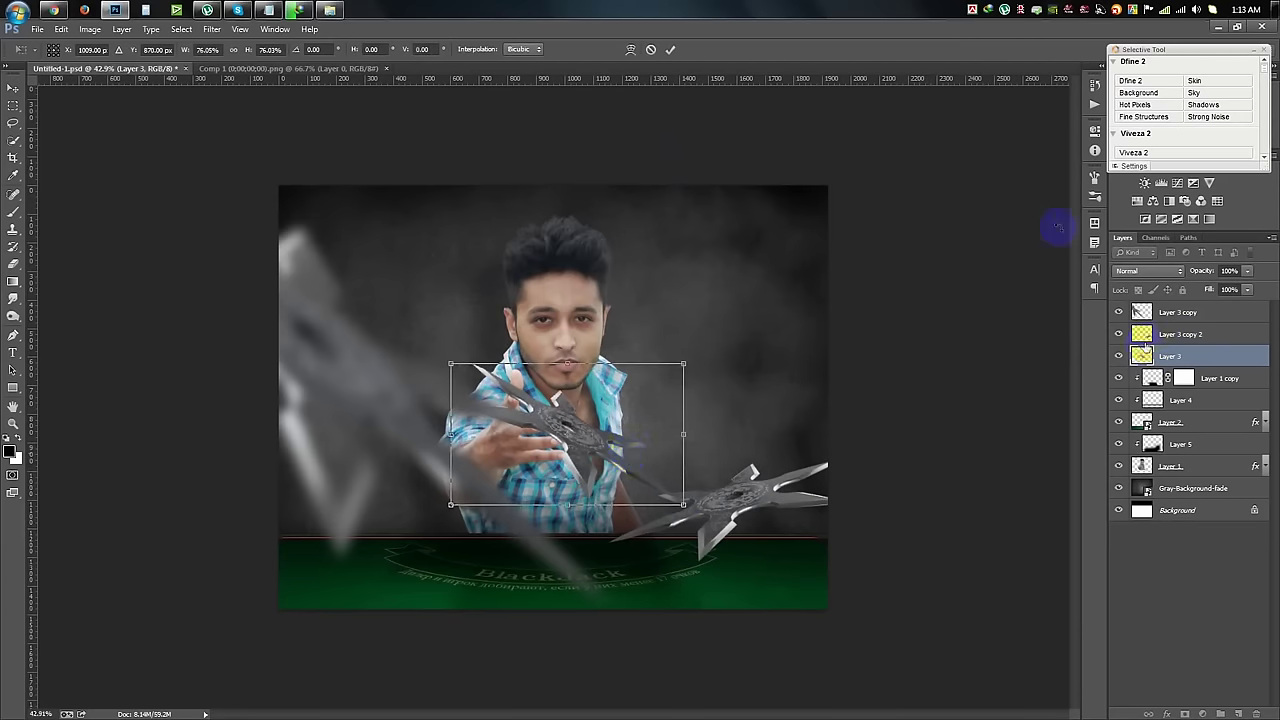
left_click(671, 49)
left_click_drag(1170, 356, 1172, 311)
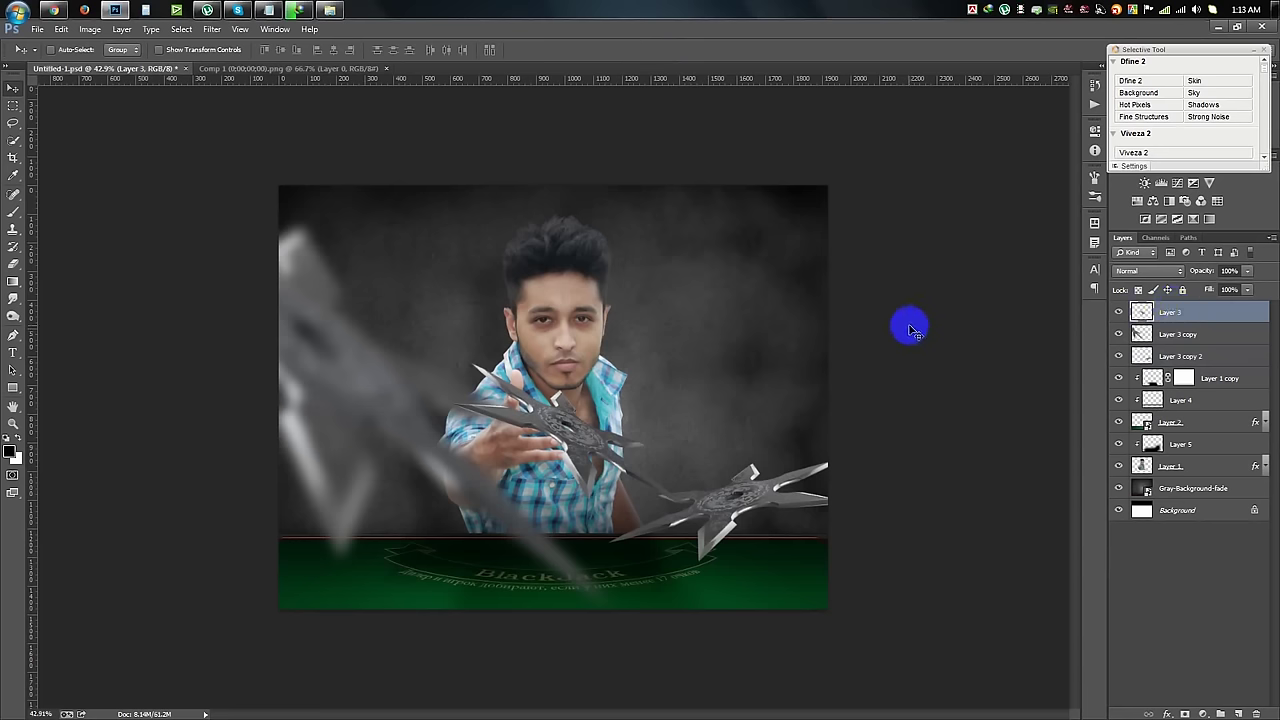
left_click(1205, 334)
Shift the blurred left shuriken right and upward, and rotate it about 12°
left_click_drag(577, 364, 720, 357)
key("ctrl+t")
left_click_drag(435, 492, 486, 528)
left_click_drag(734, 603, 665, 685)
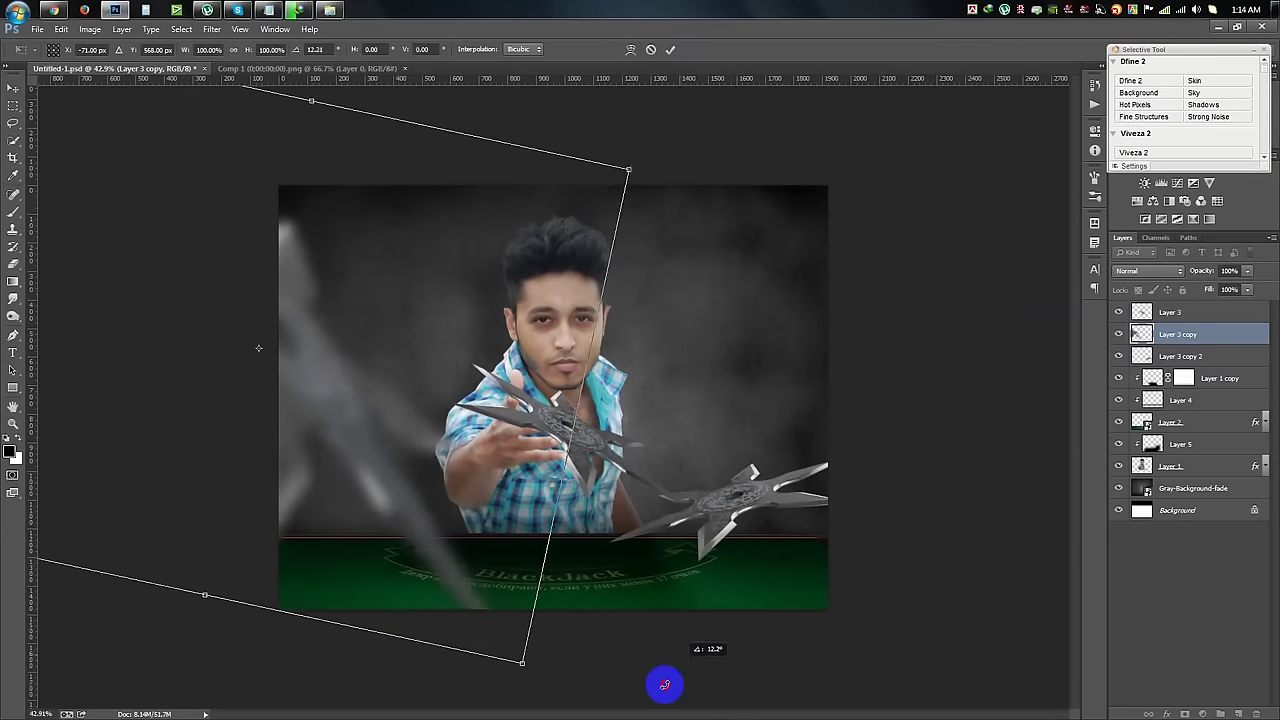
key("Return")
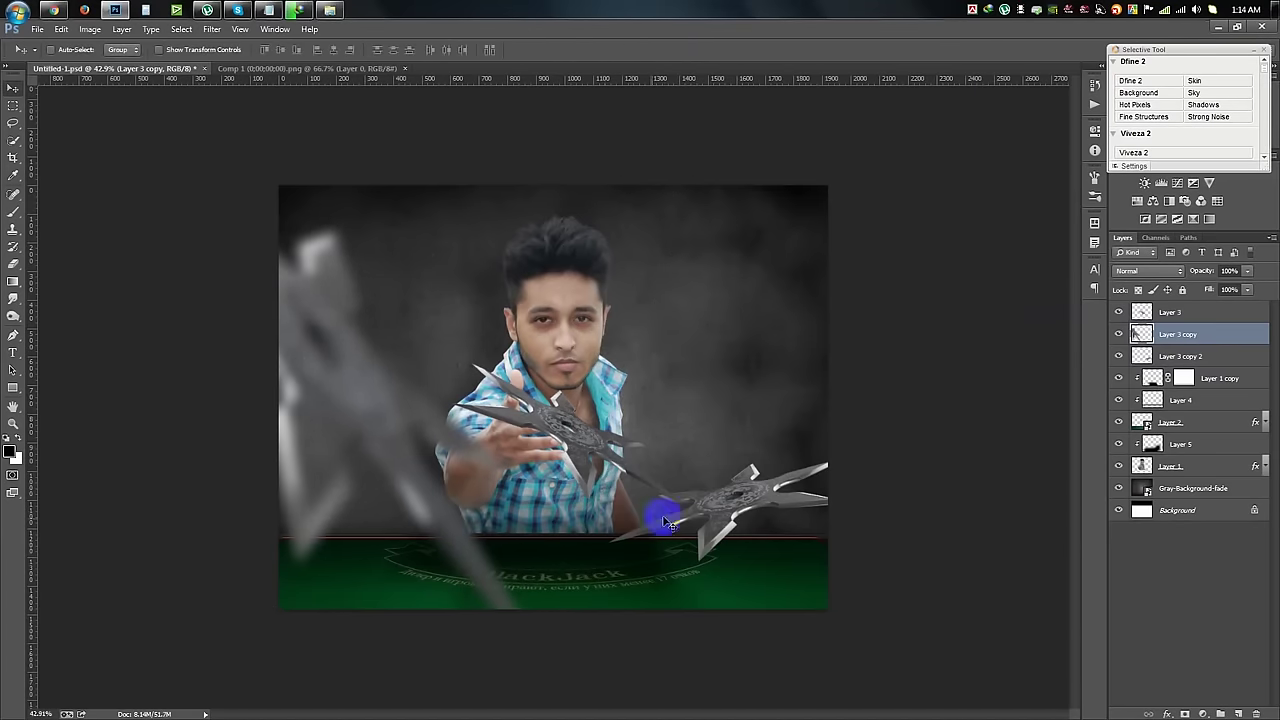
Tilt the hand-held shuriken about -3° and enlarge it to roughly 139%
left_click(1172, 316)
key("ctrl+t")
left_click_drag(940, 505, 943, 482)
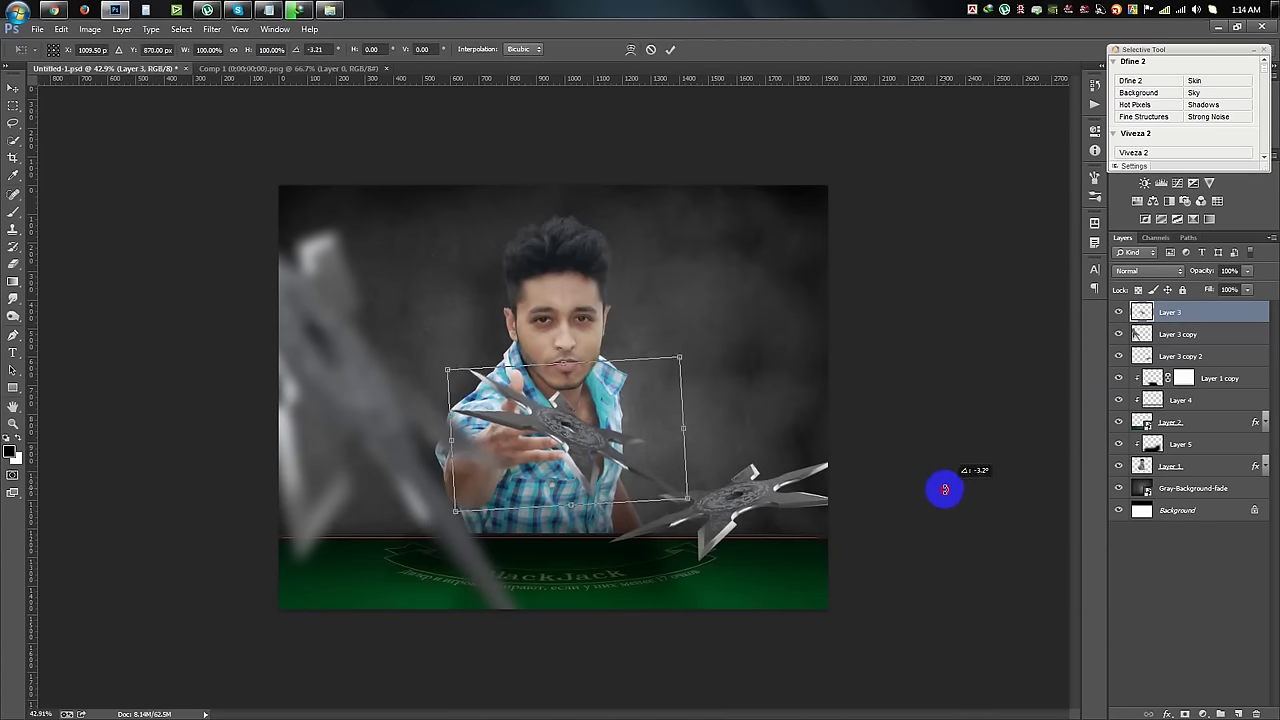
mouse_move(686, 496)
left_mouse_down()
mouse_move(728, 523)
mouse_move(676, 488)
mouse_move(676, 466)
left_mouse_up()
key("Return")
Zoom in and move the small shuriken, Layer 3 copy 2, into the bottom-right corner
key("ctrl+plus")
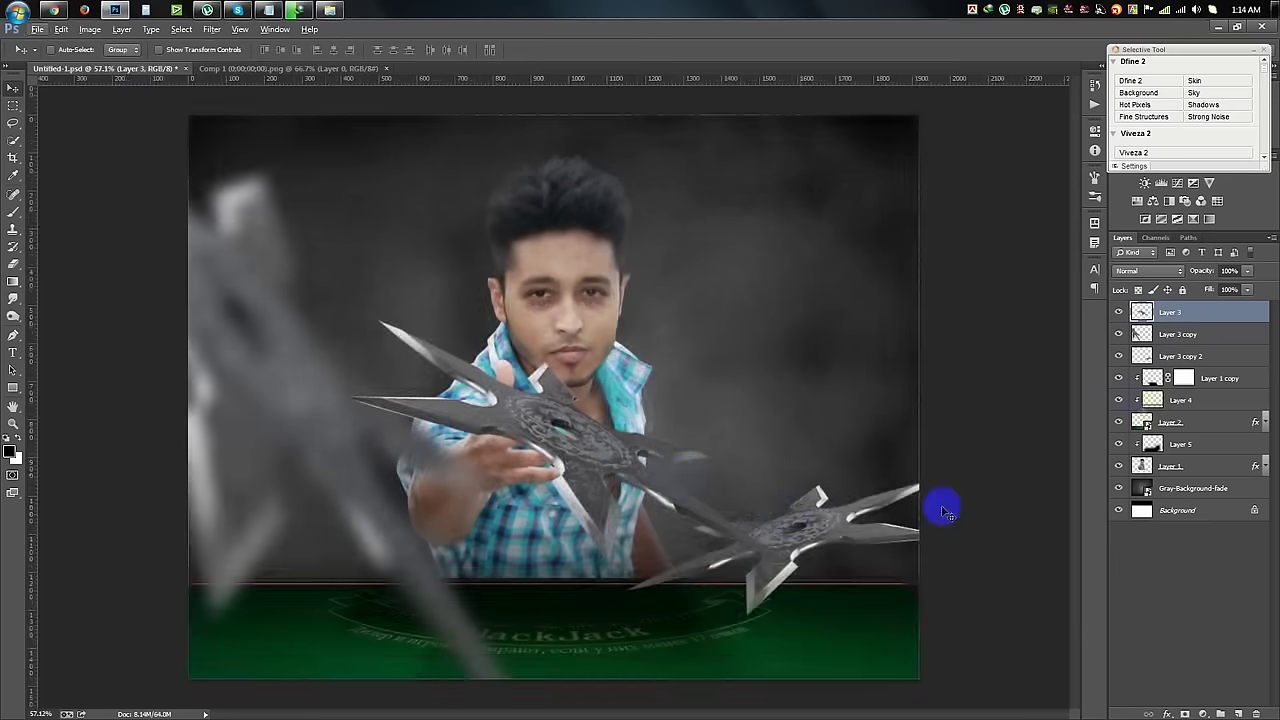
left_click(1188, 352)
left_click_drag(986, 446, 1040, 524)
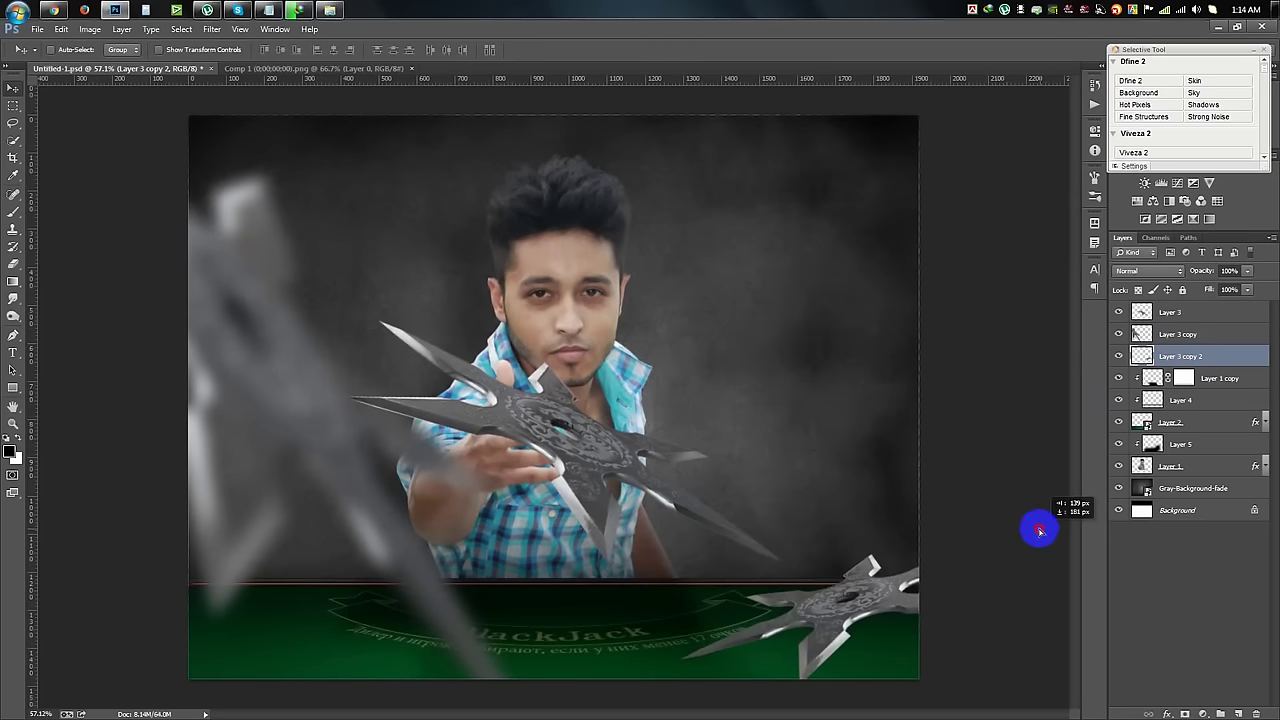
Abandon a Field Blur and apply a Lens Blur to the small shuriken instead, then nudge it up-left
left_click(213, 29)
left_click(418, 183)
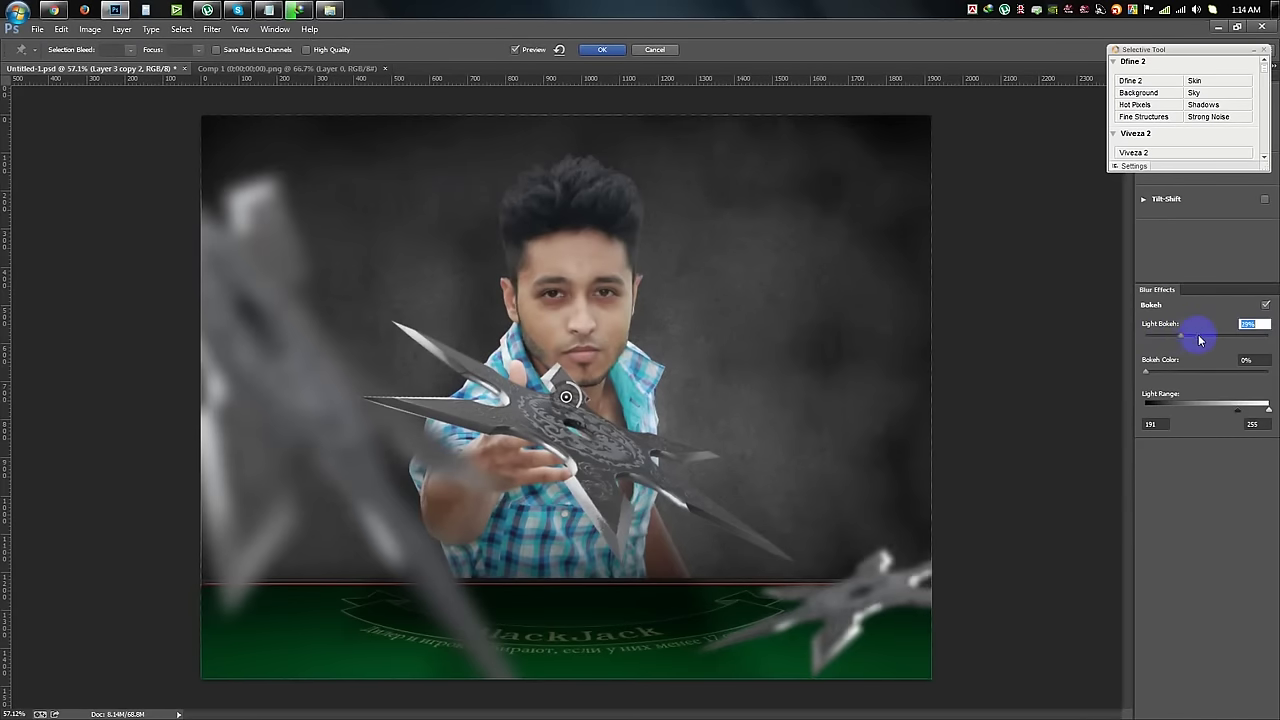
left_click(654, 49)
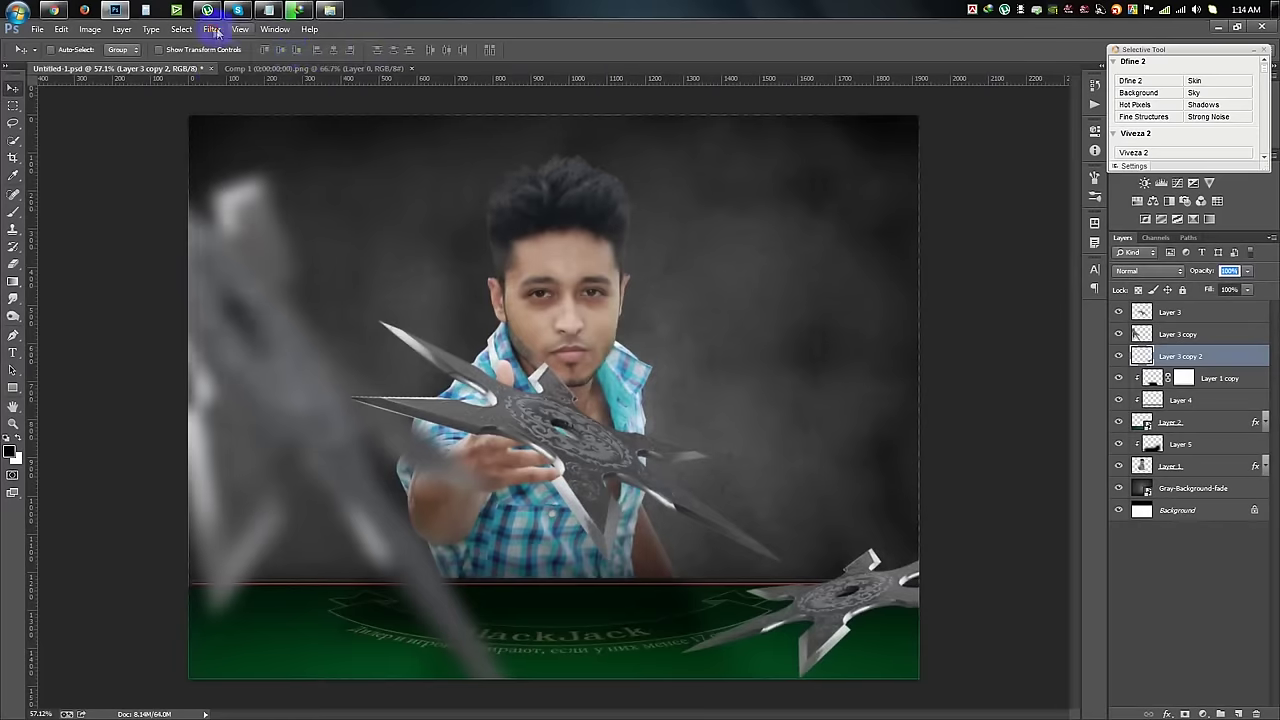
left_click(214, 29)
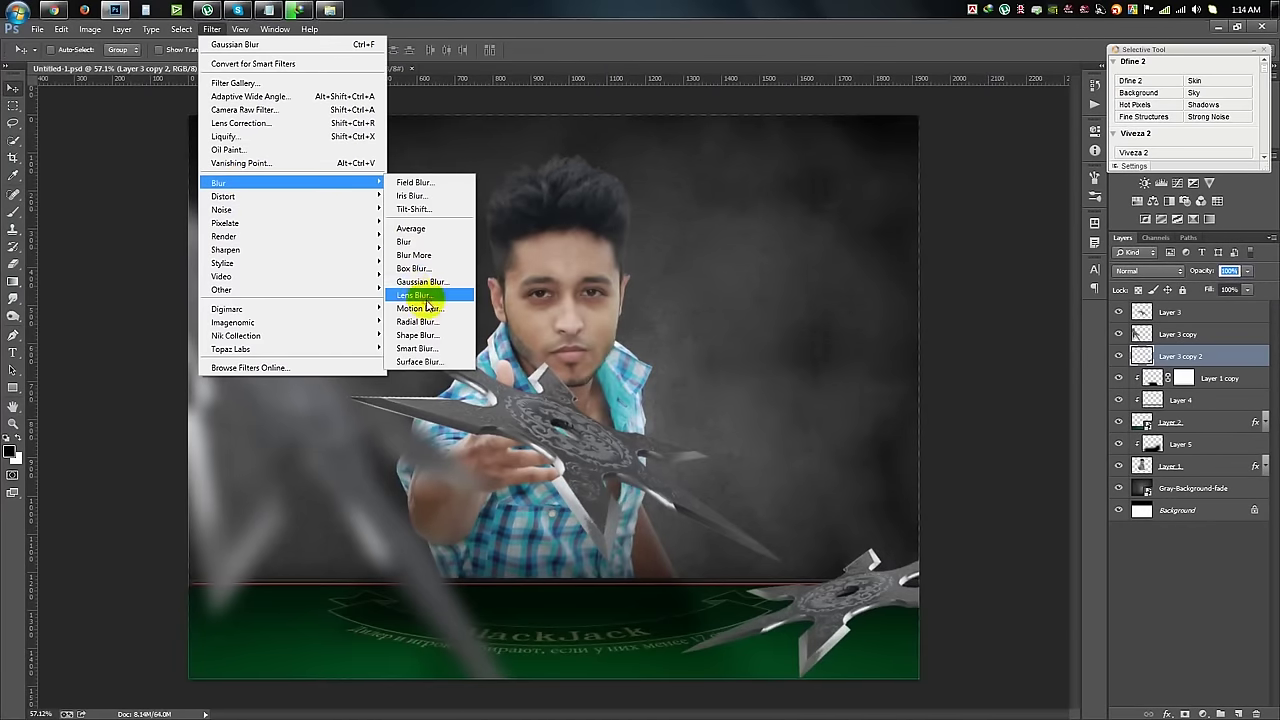
left_click(426, 298)
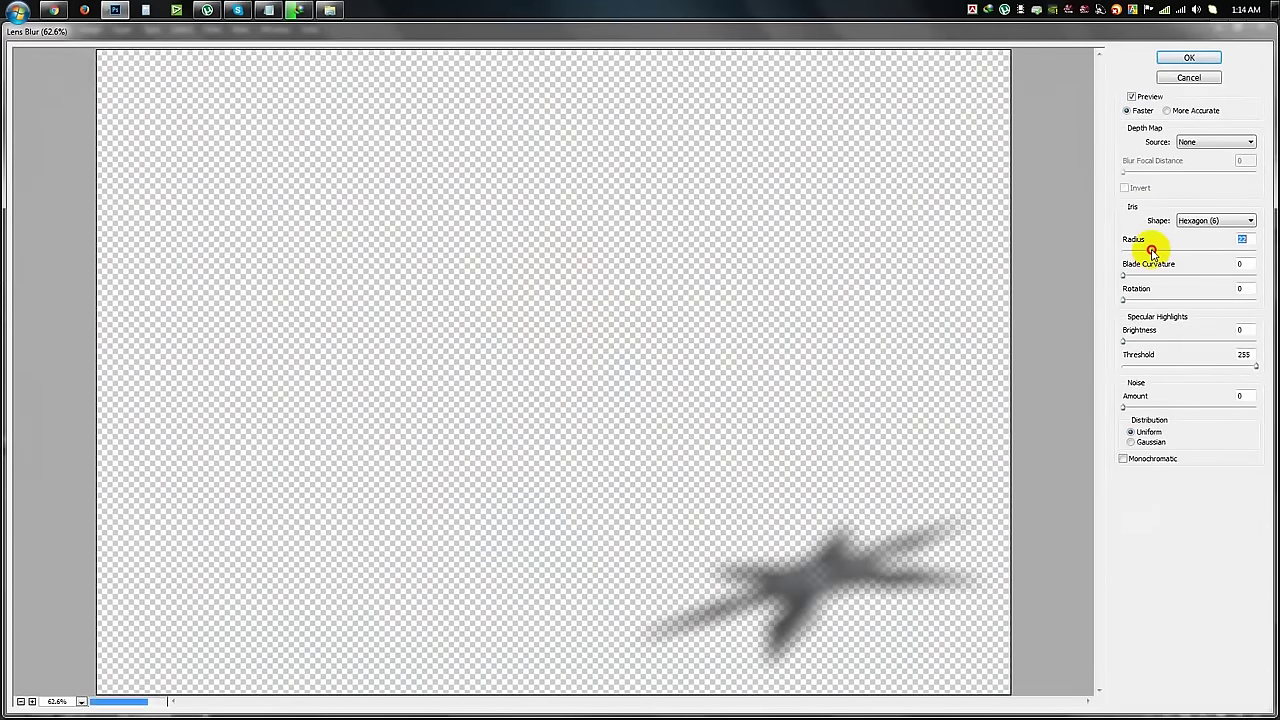
left_click(1189, 57)
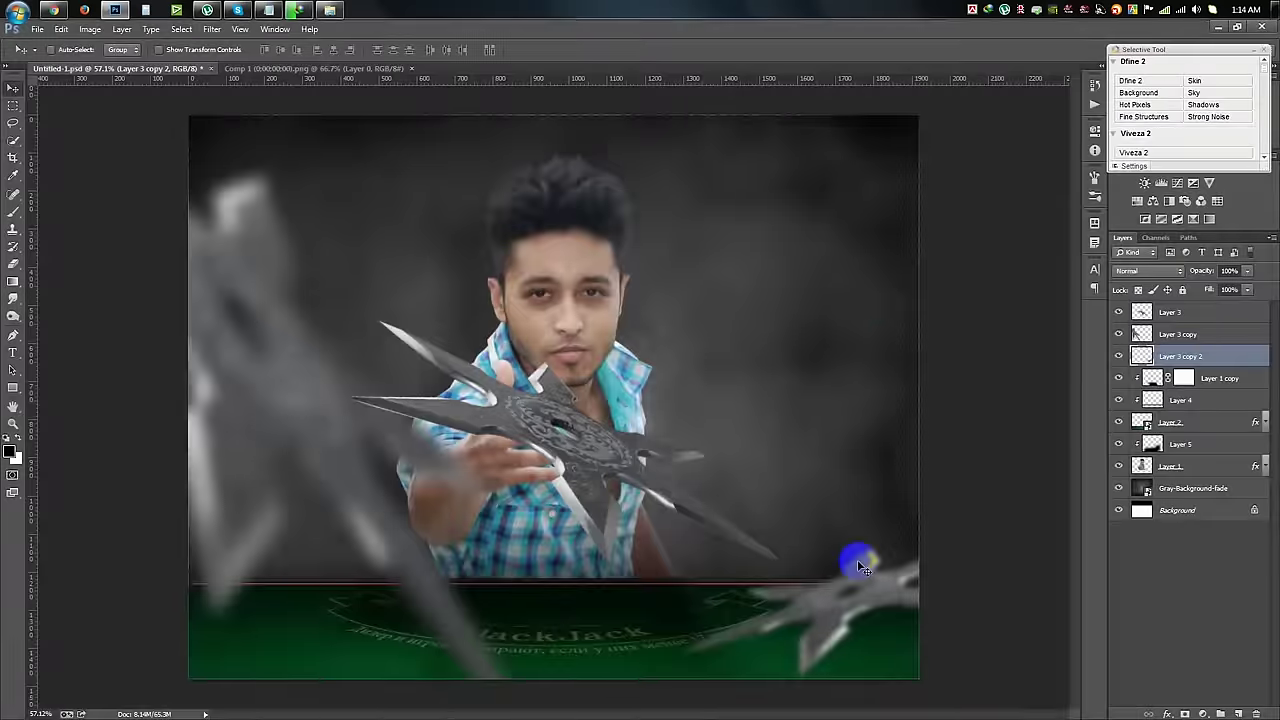
left_click_drag(857, 559, 829, 549)
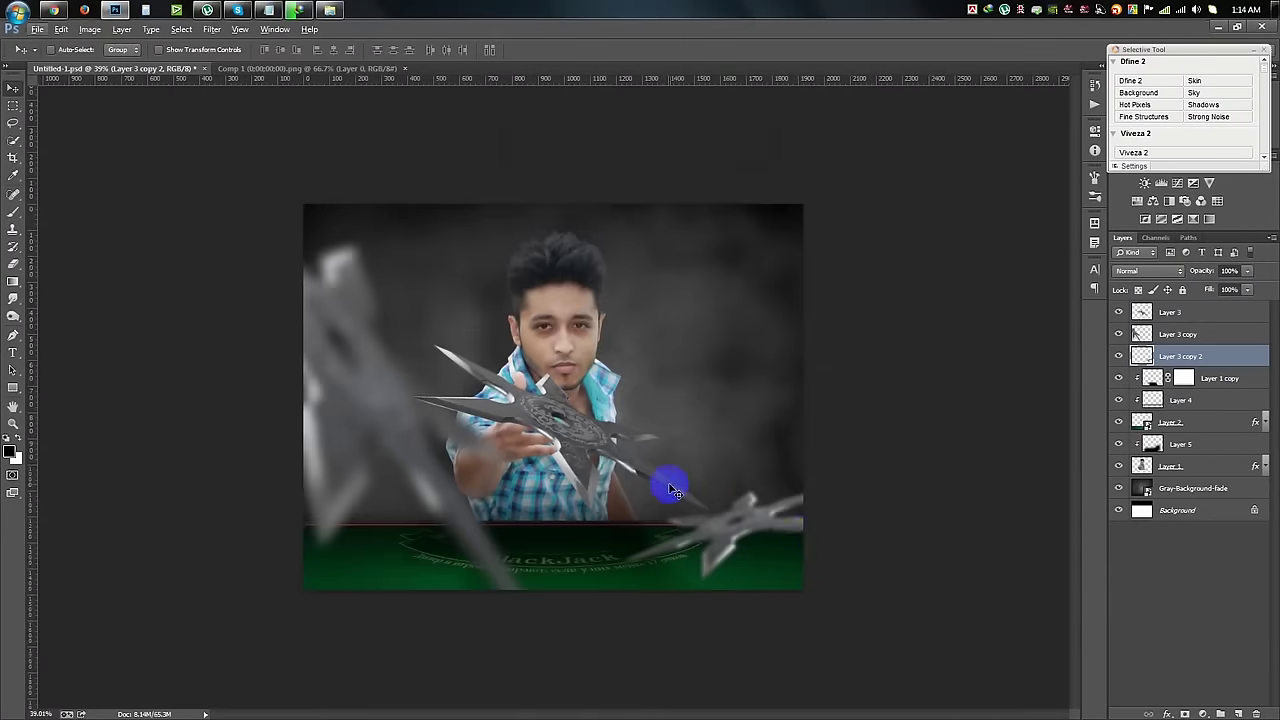
Duplicate the lower shuriken, fill the copy solid black, and shrink it to about half size
key("ctrl+minus")
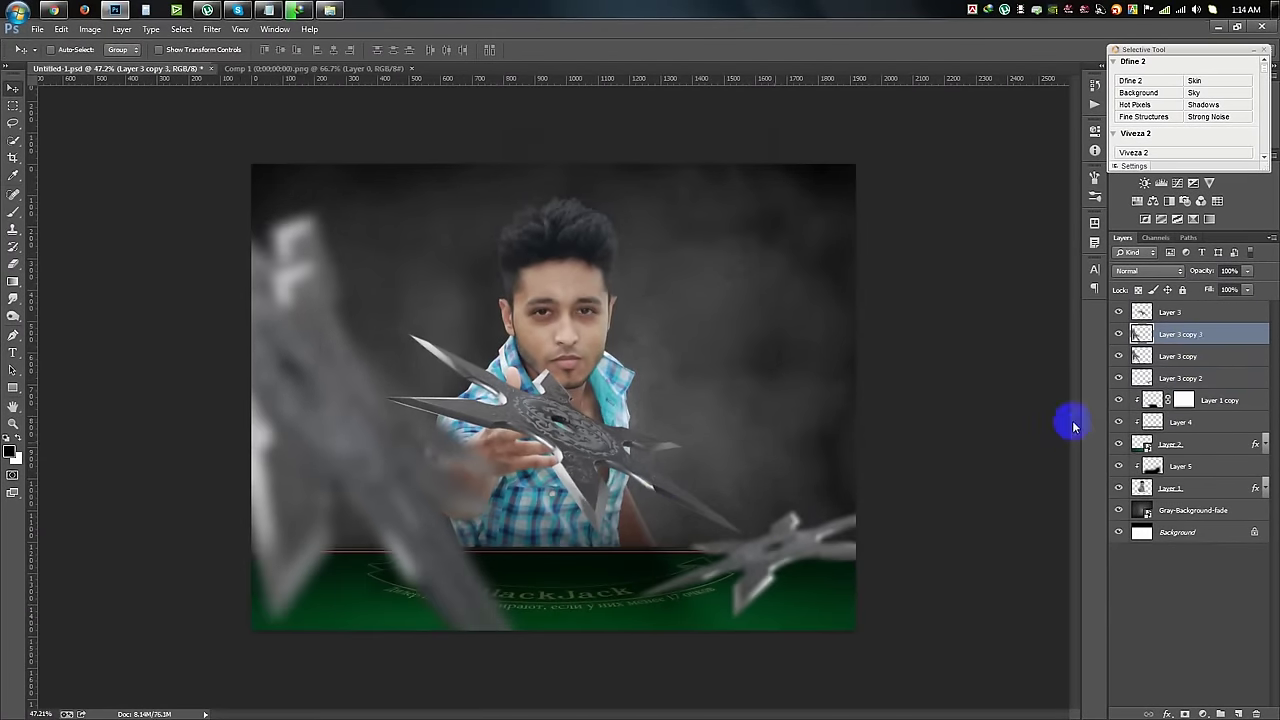
left_click_drag(985, 485, 984, 506)
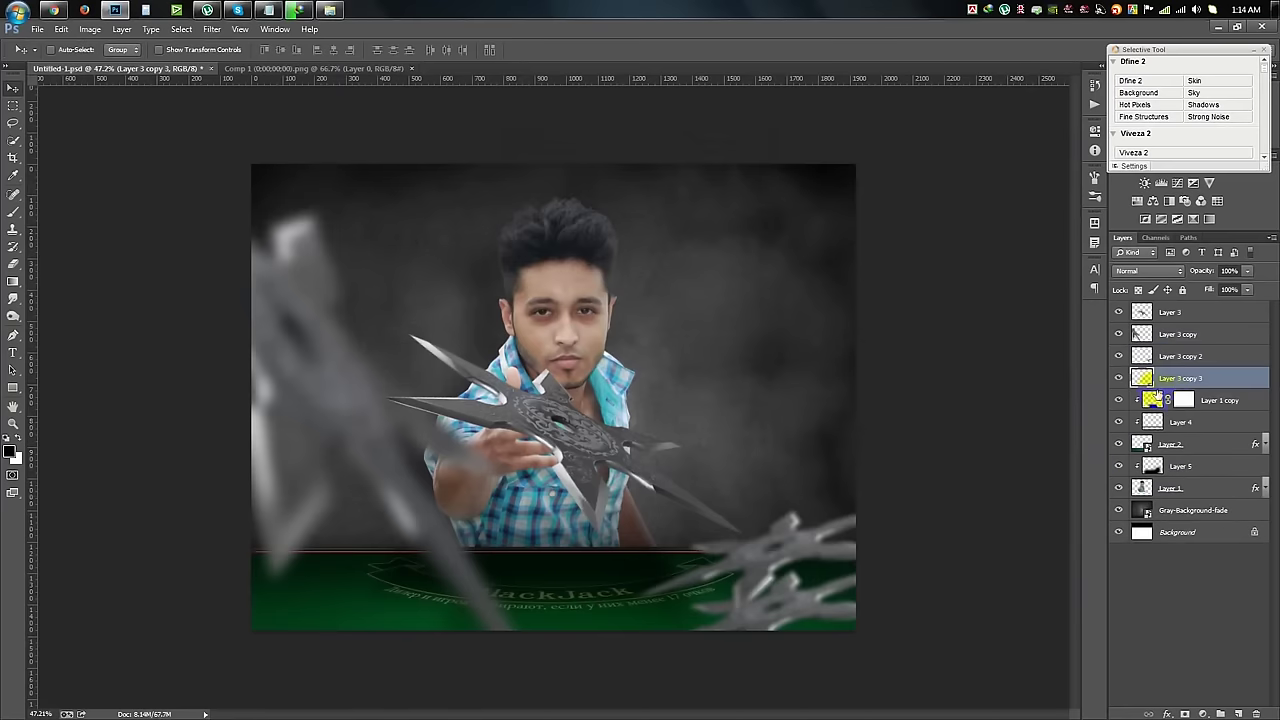
left_click(1141, 381, "ctrl")
key("alt+BackSpace")
key("ctrl+d")
key("ctrl+t")
left_click_drag(901, 562, 838, 602)
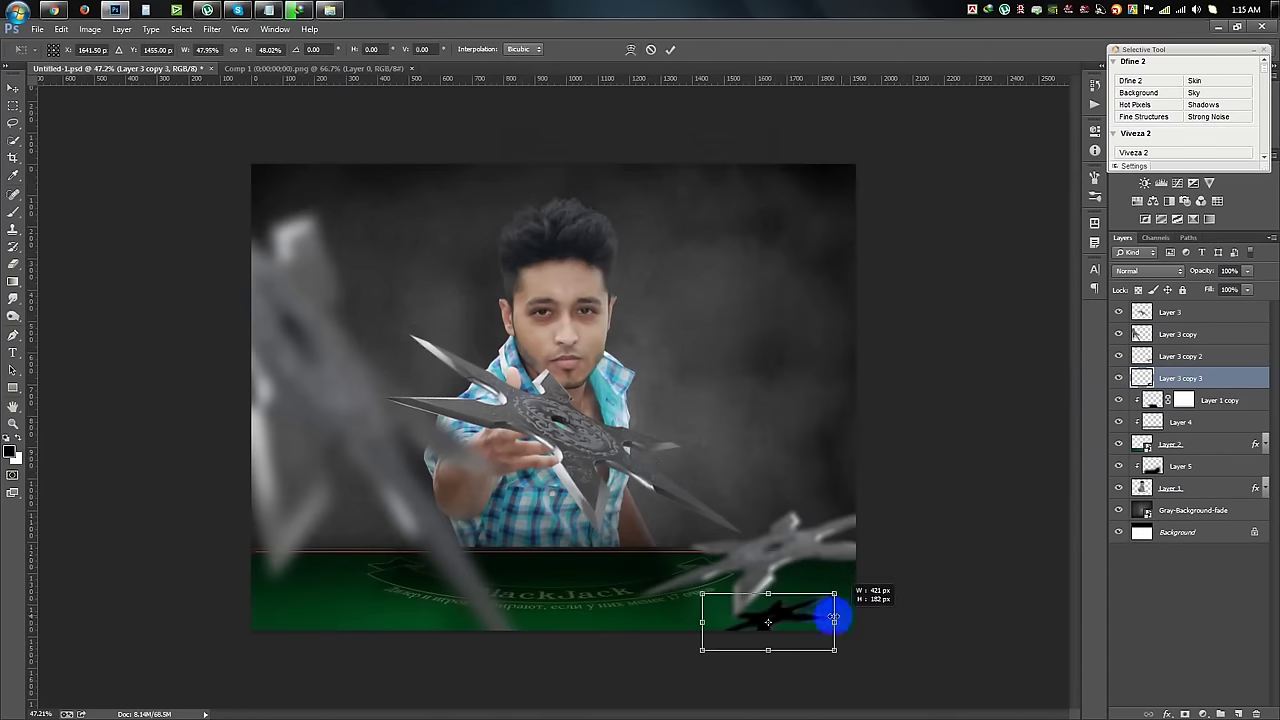
key("Return")
Gaussian-blur the black shadow, enlarge it toward the bottom-right, and duplicate the central shuriken lower down
left_click(212, 29)
mouse_move(240, 29)
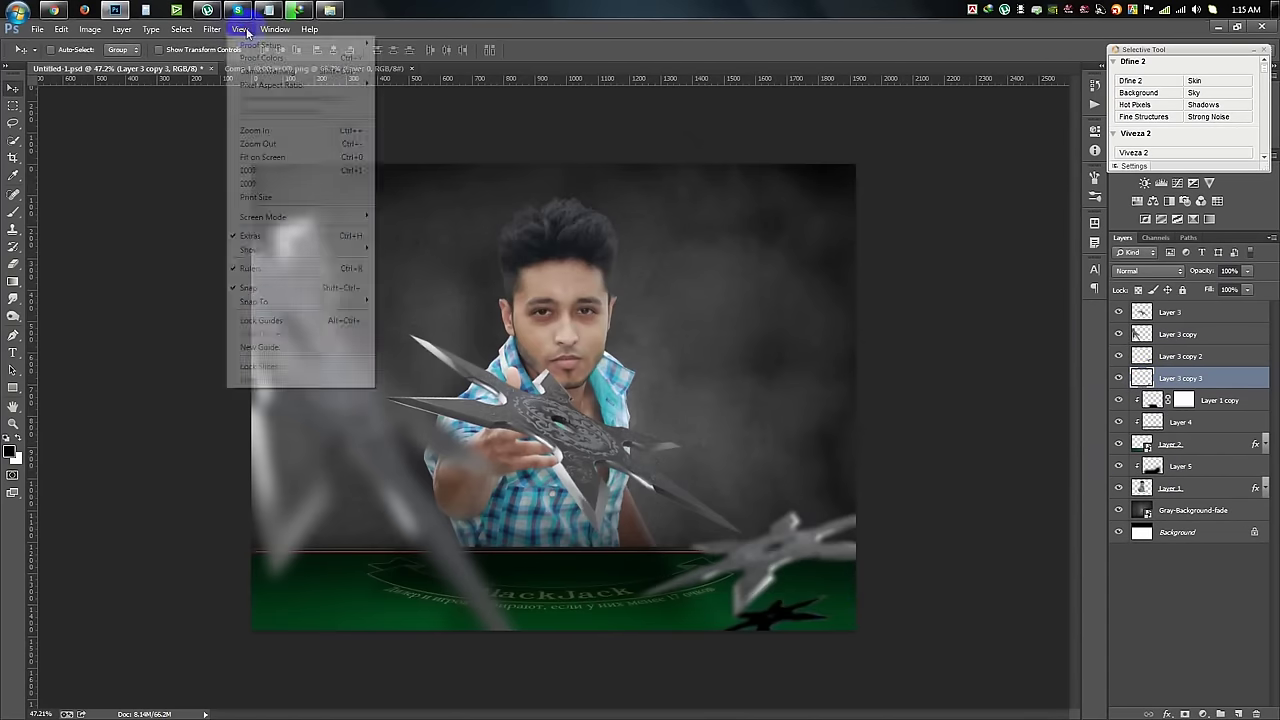
left_click(421, 281)
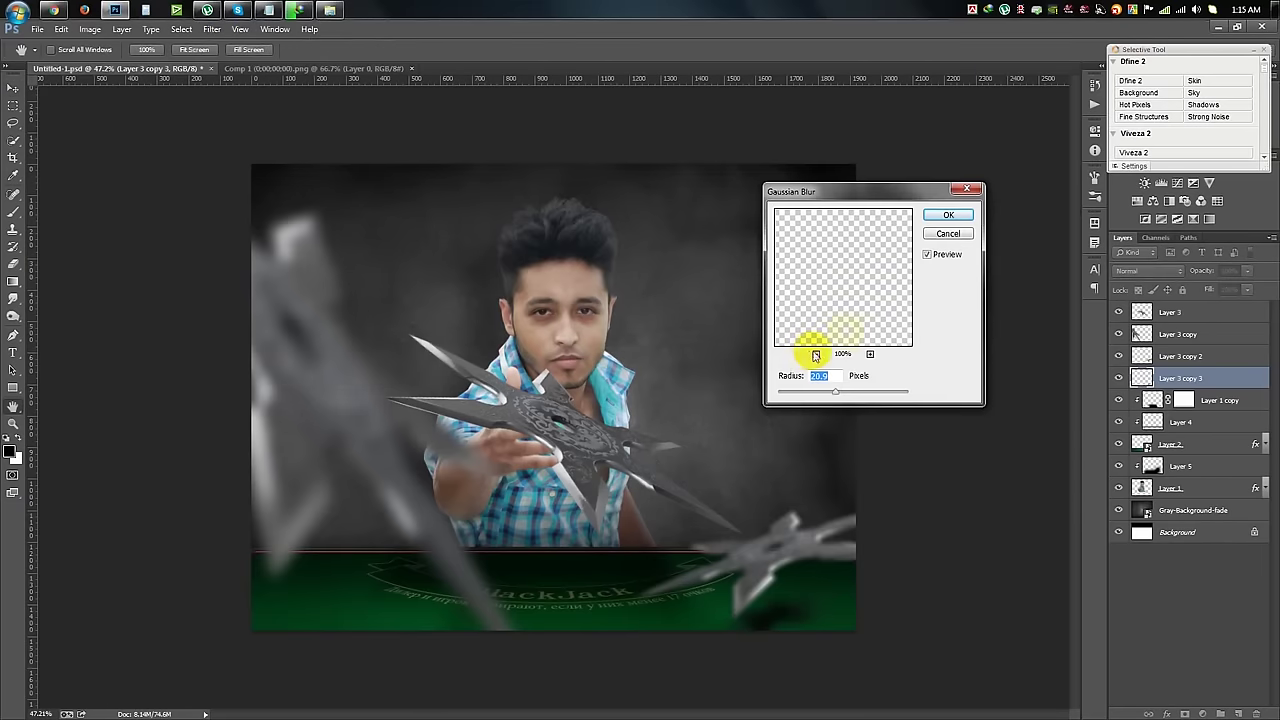
left_click_drag(800, 392, 810, 393)
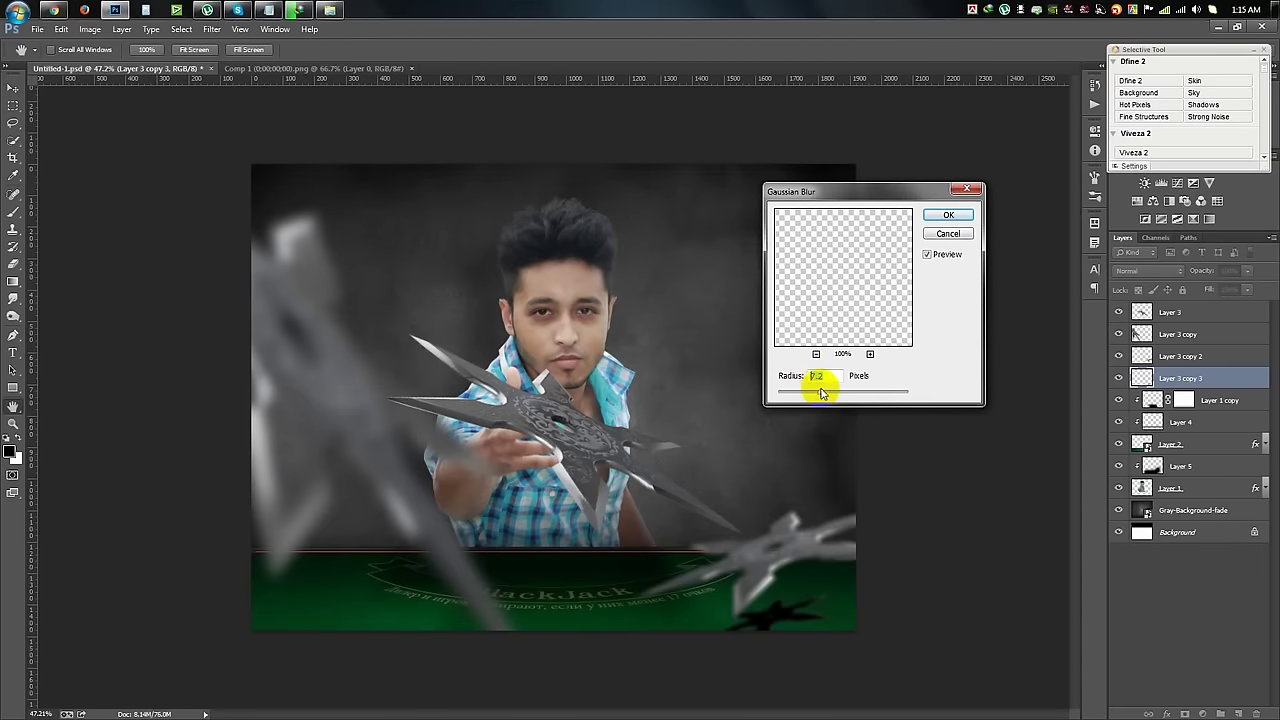
left_click(948, 214)
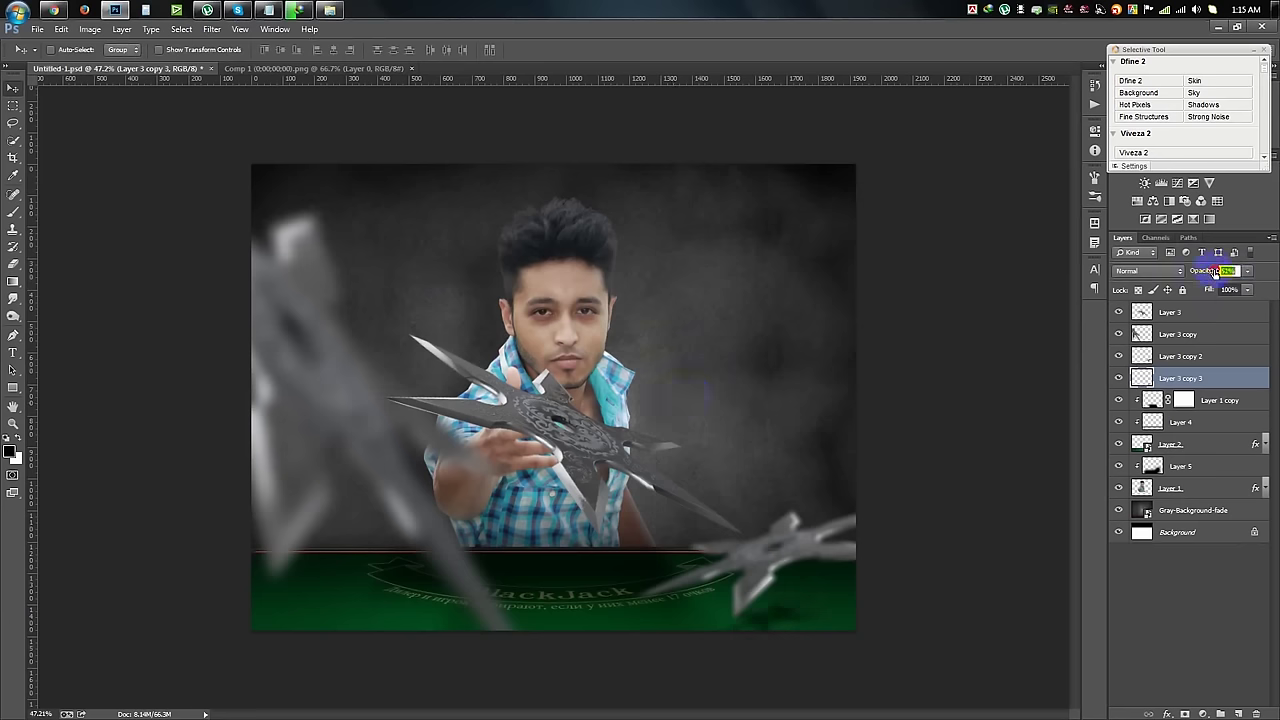
key("ctrl+t")
mouse_move(843, 643)
left_mouse_down()
mouse_move(888, 650)
mouse_move(975, 580)
left_mouse_up()
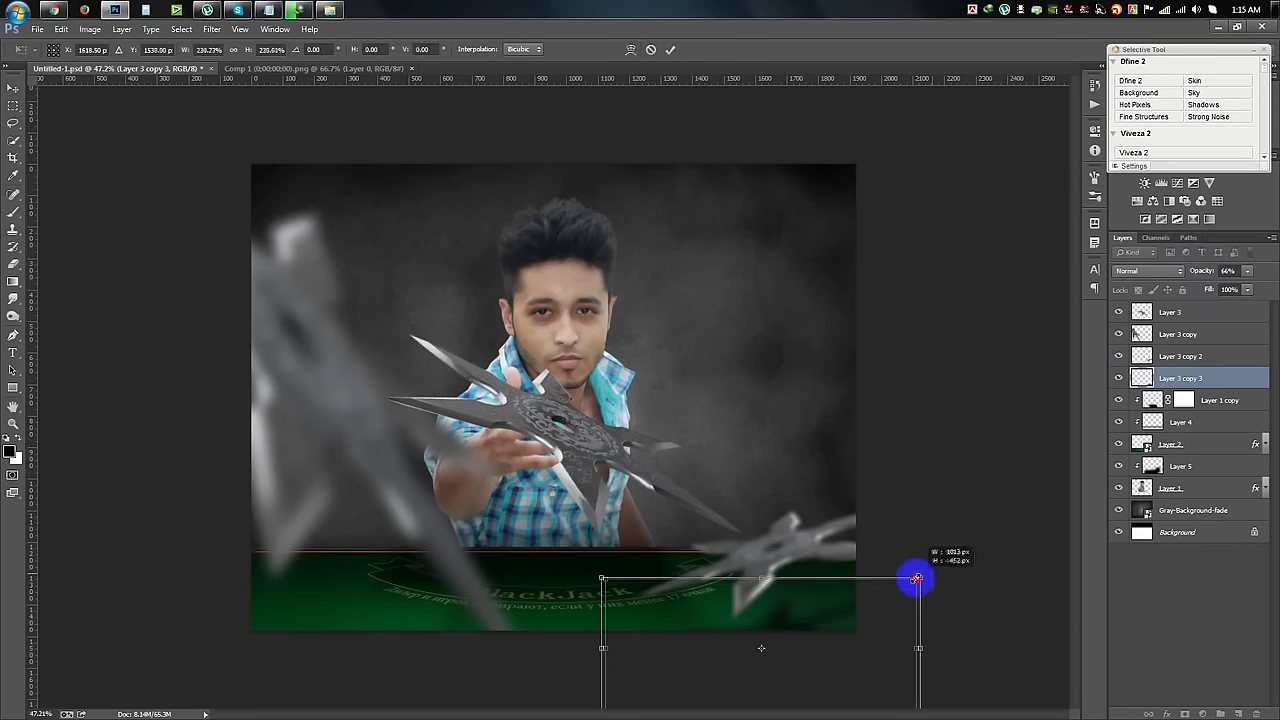
key("Return")
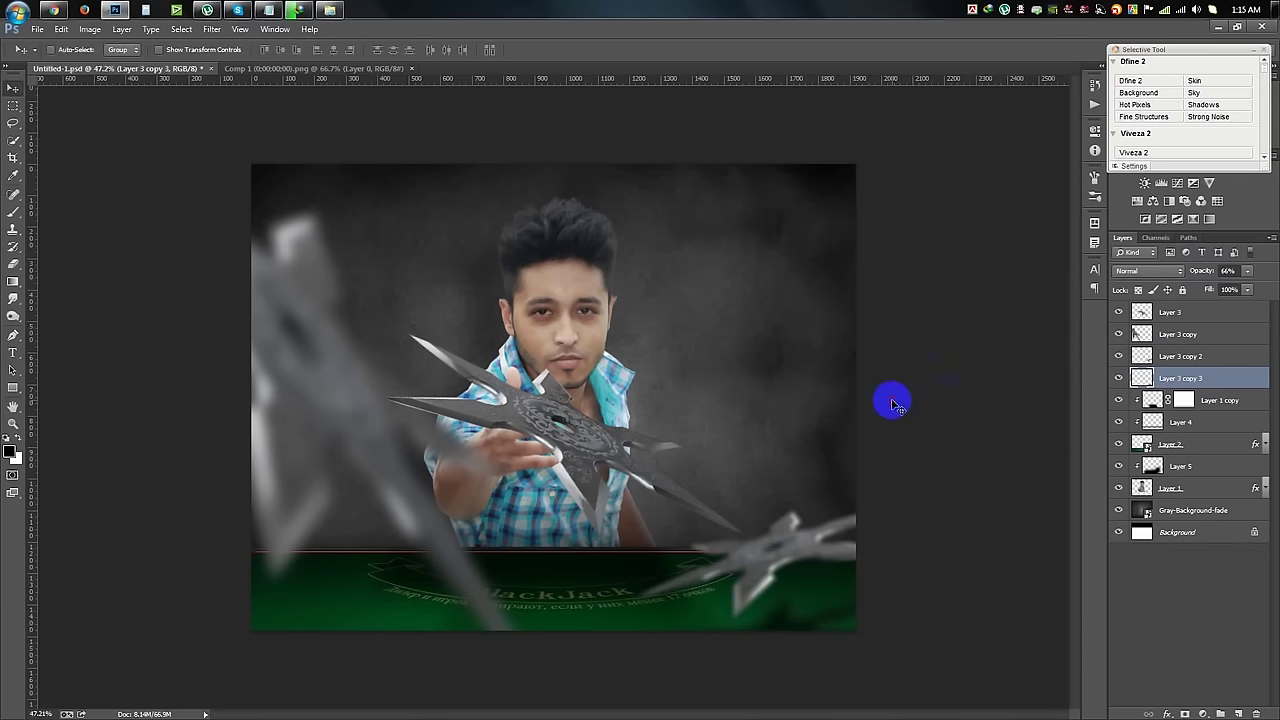
left_click(1174, 320)
left_click_drag(800, 409, 788, 563, "alt")
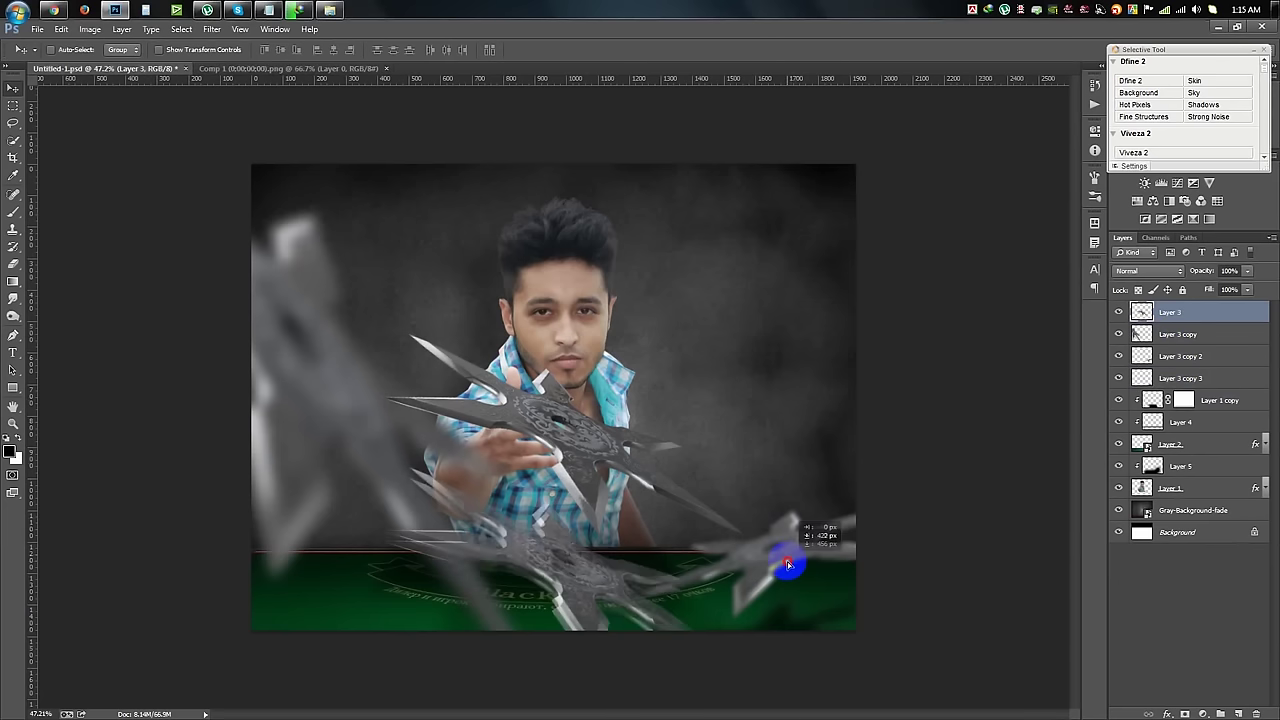
Place the shuriken copy below Layer 4, fill it black, and set its opacity to 40%
left_click_drag(1172, 422, 1172, 448)
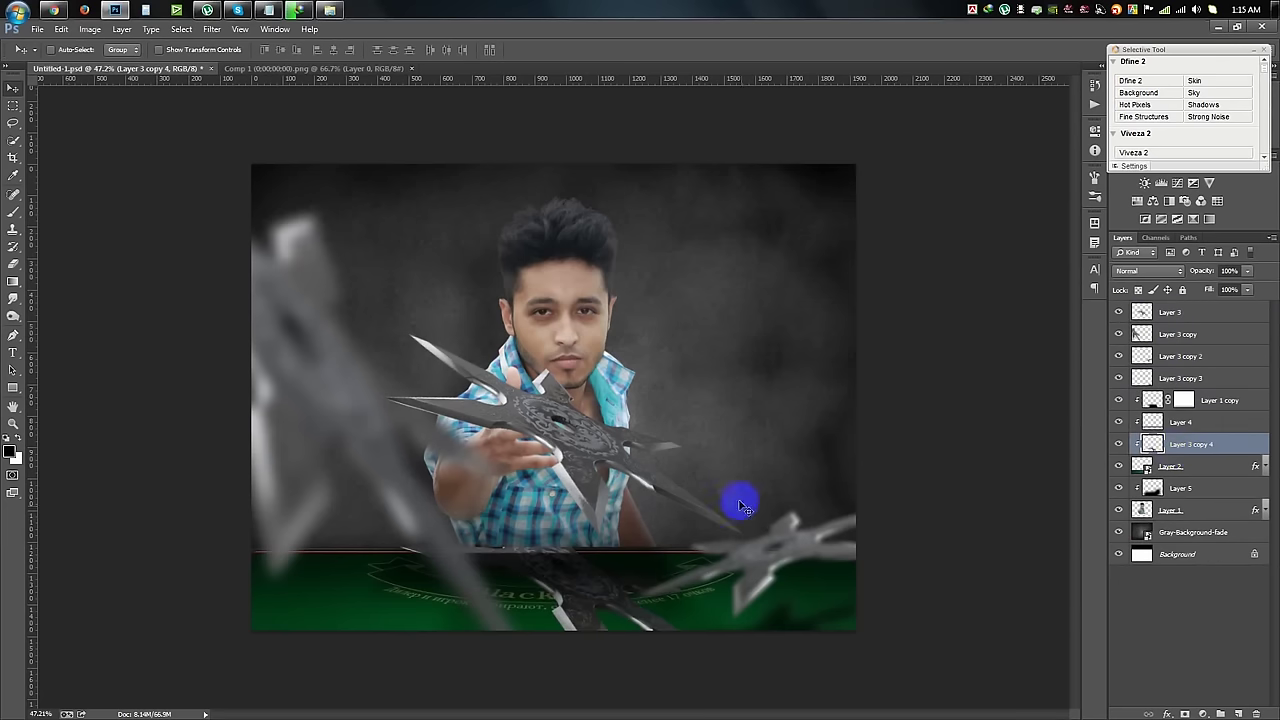
key("ctrl+t")
key("Return")
left_click(1152, 444, "ctrl")
key("alt+BackSpace")
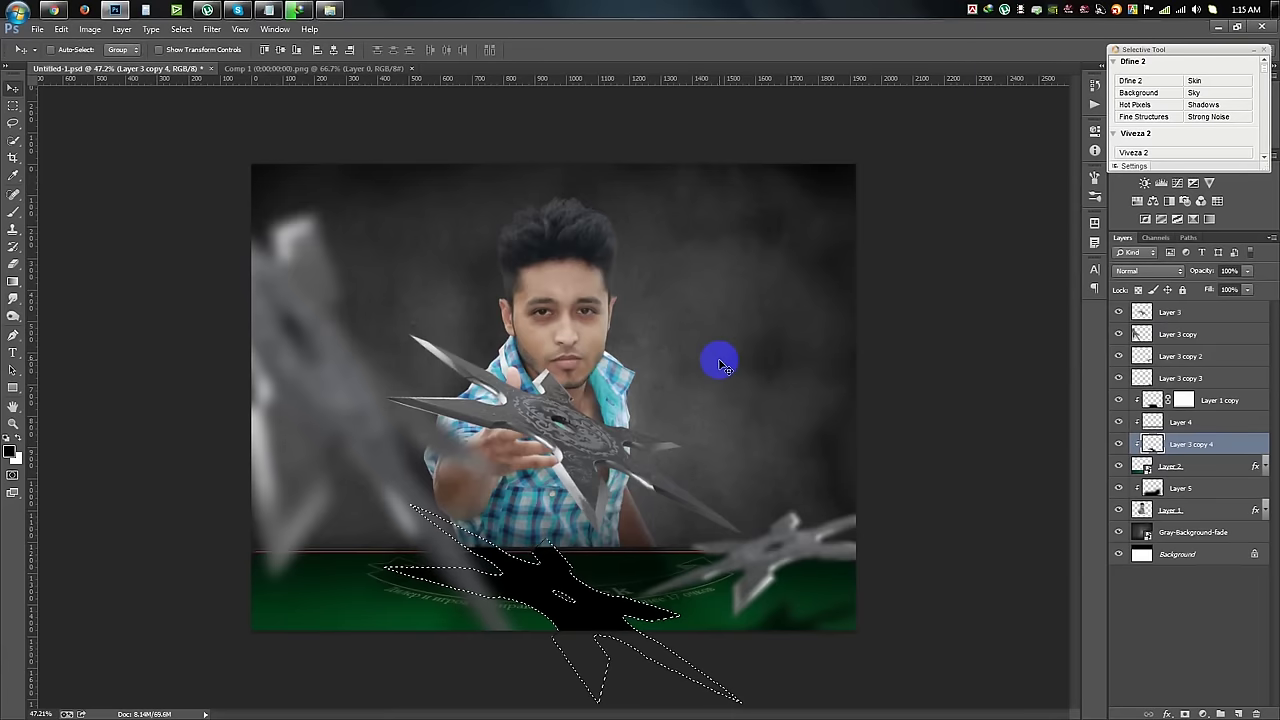
key("ctrl+d")
left_click_drag(1183, 273, 1157, 273)
Move the shadow down onto the table and give it a -87°, 54 px Motion Blur
left_click(211, 29)
left_click(286, 143)
left_click_drag(601, 585, 620, 628)
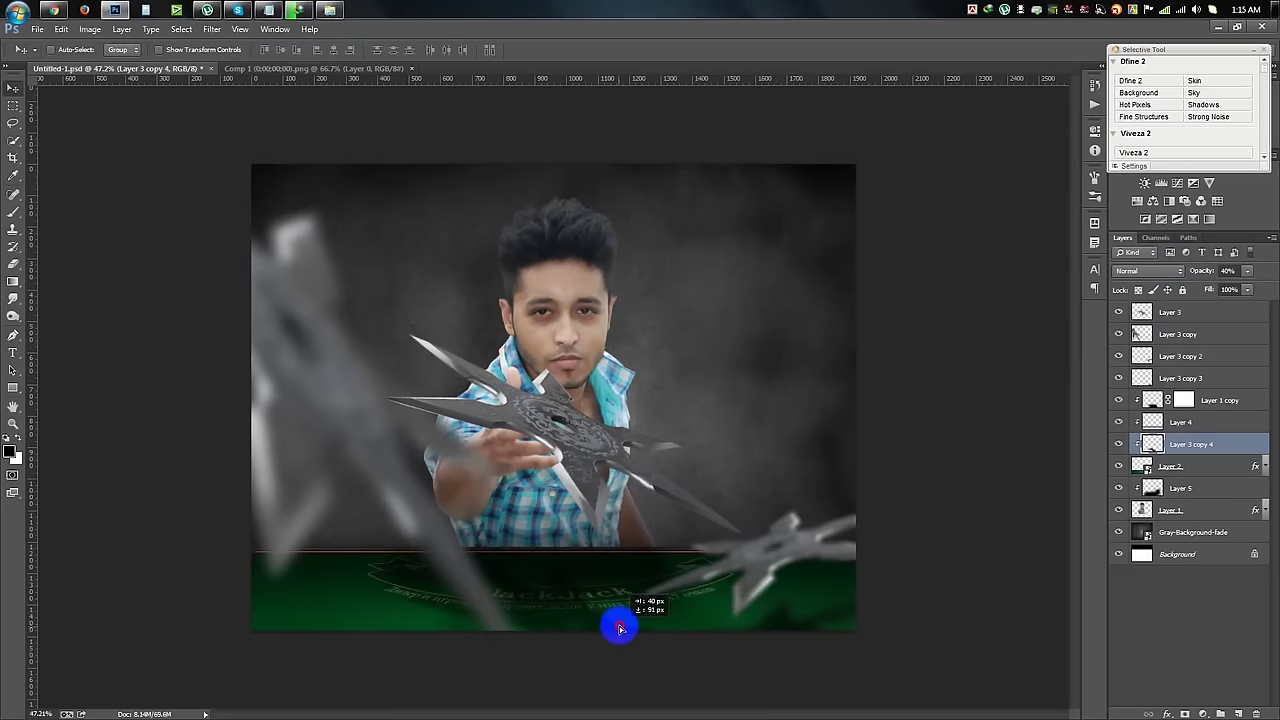
left_click(211, 29)
mouse_move(290, 182)
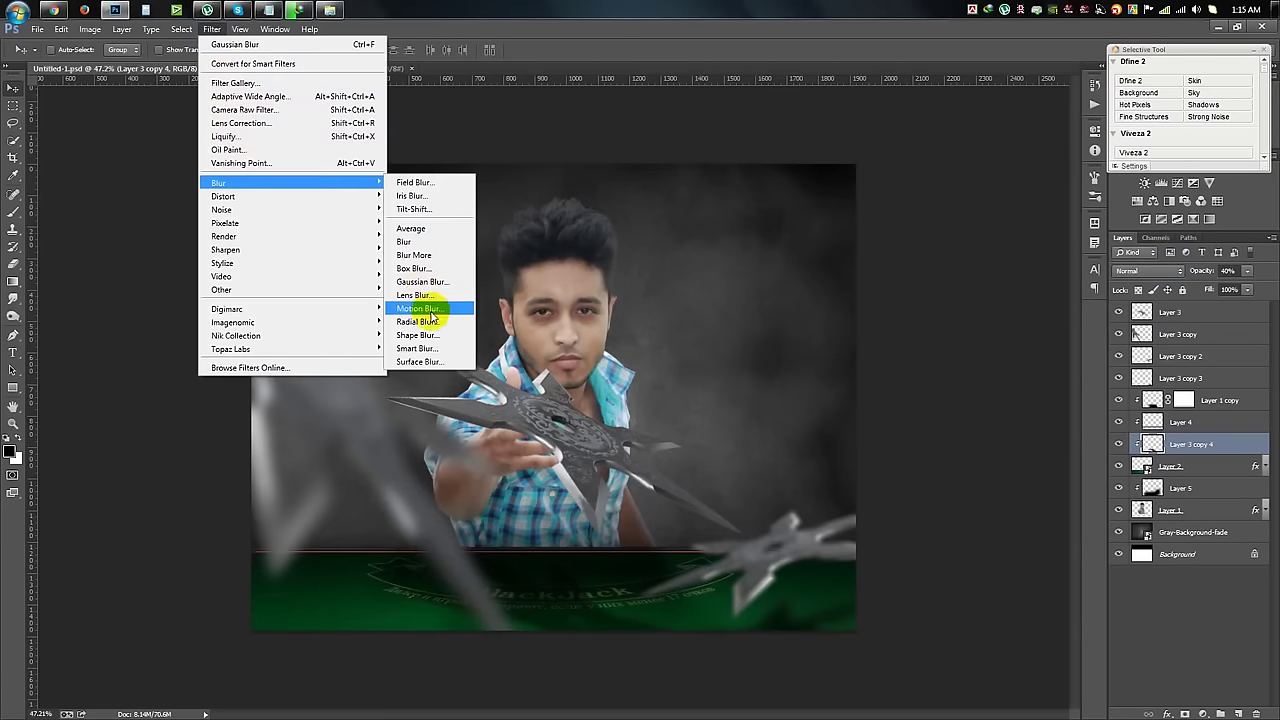
left_click(432, 316)
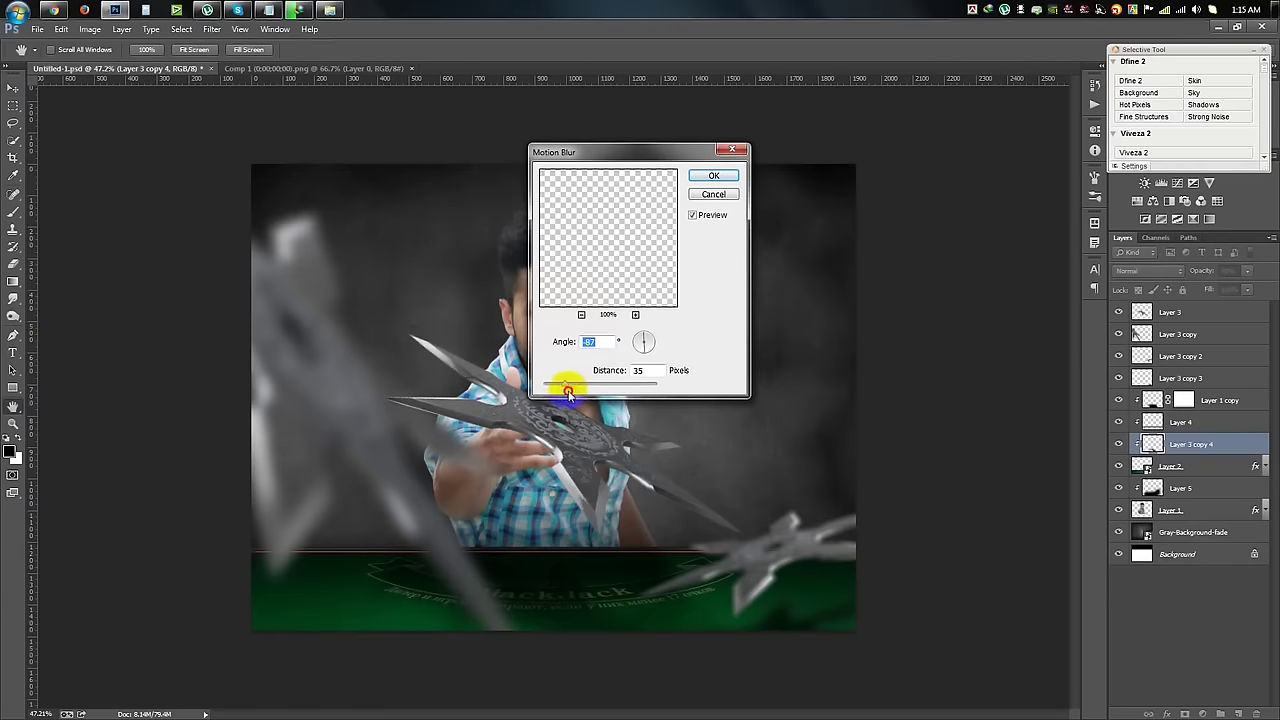
left_click(714, 175)
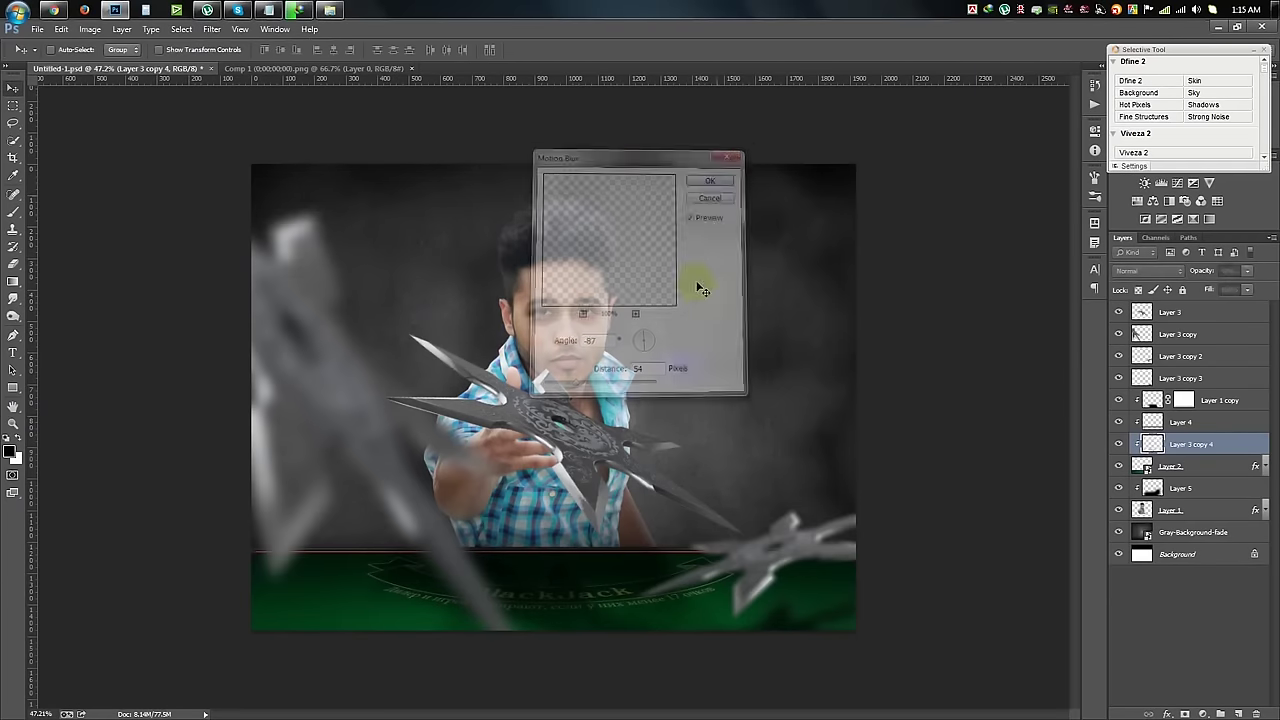
left_click(1176, 340)
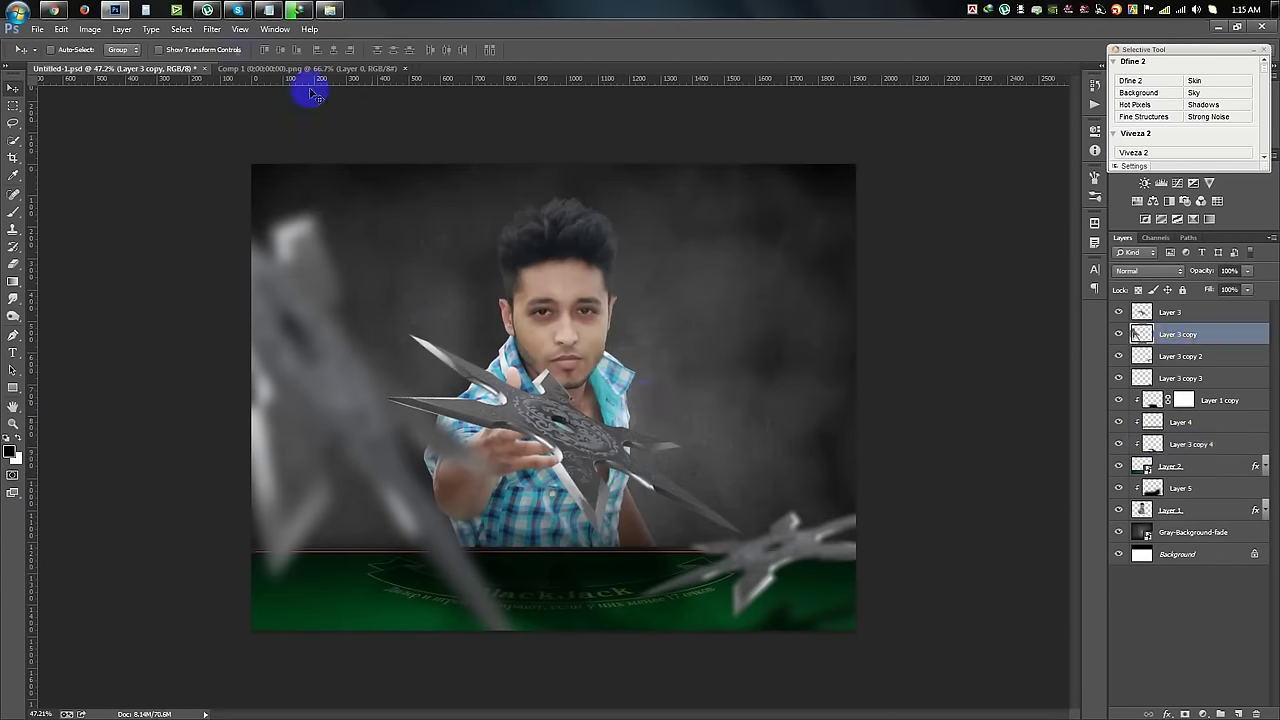
Give the large left shuriken a Motion Blur at -27° angle and 197 px distance
left_click(211, 29)
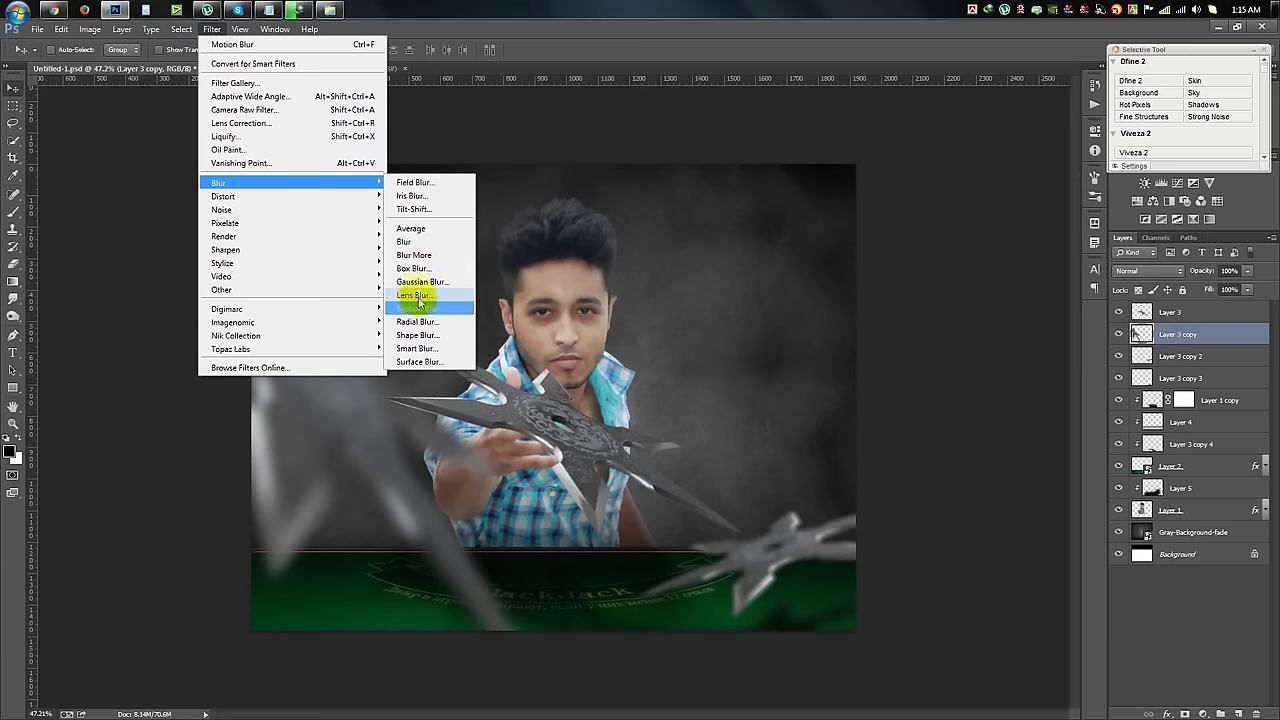
left_click(420, 308)
left_click_drag(587, 389, 590, 388)
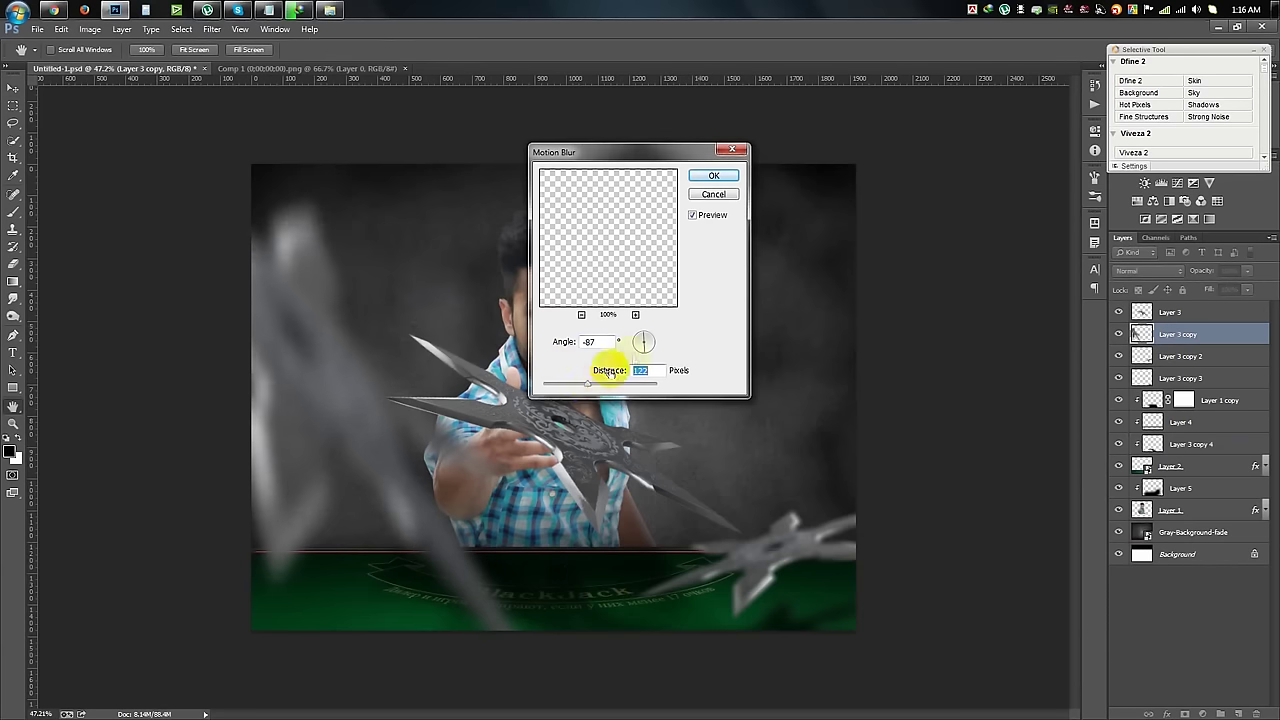
left_click(638, 349)
left_click_drag(641, 347, 643, 345)
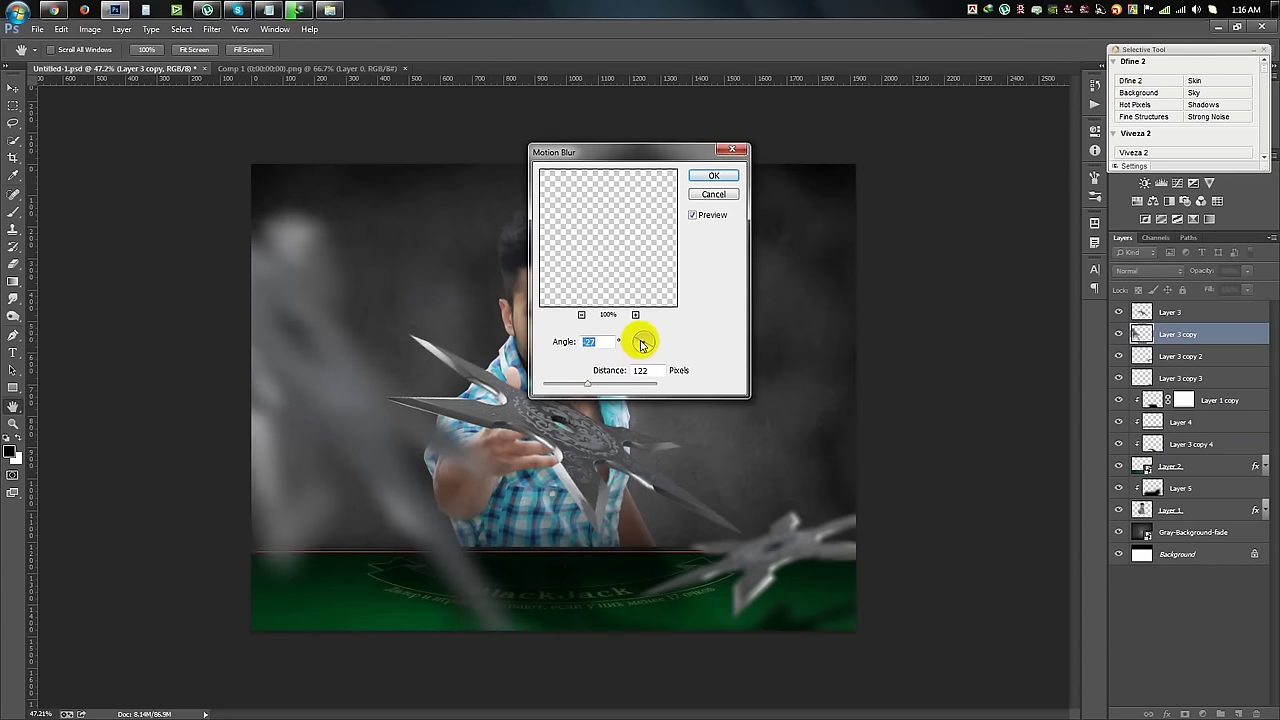
left_click_drag(587, 383, 601, 383)
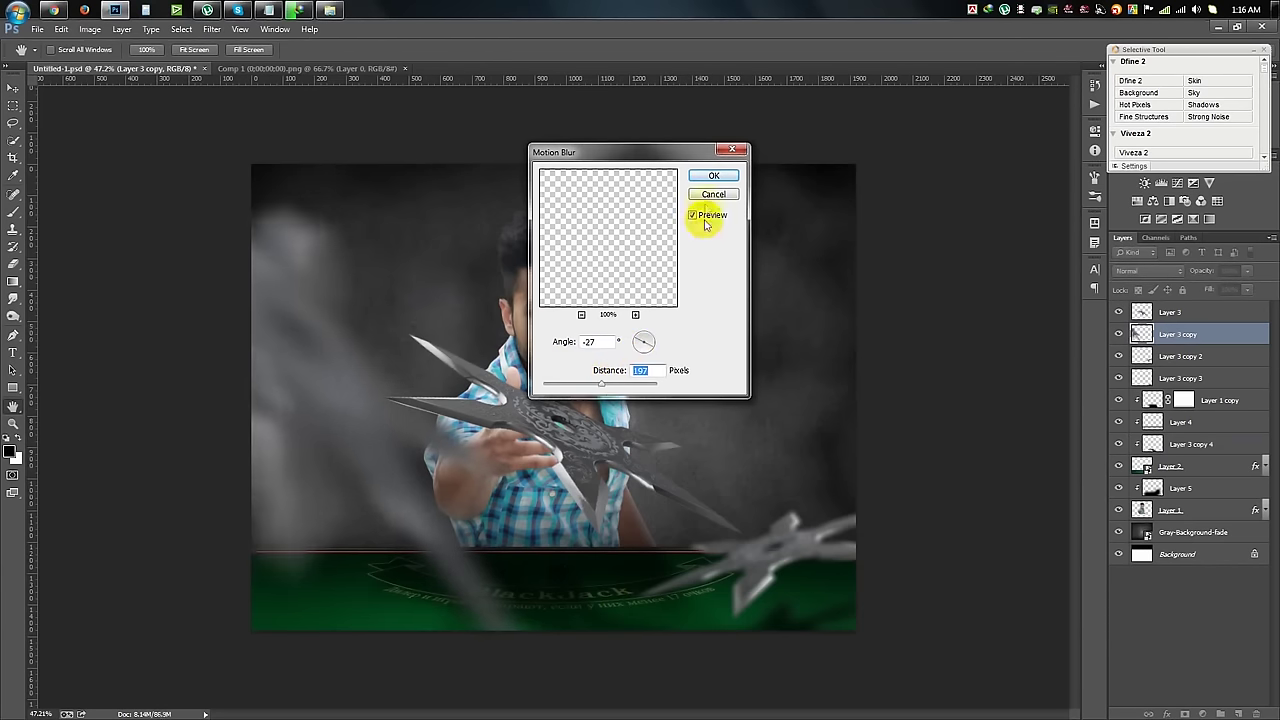
left_click(713, 177)
Duplicate the central shuriken Layer 3 and place the copy just below it, undoing a stray reblur
left_click(1168, 313)
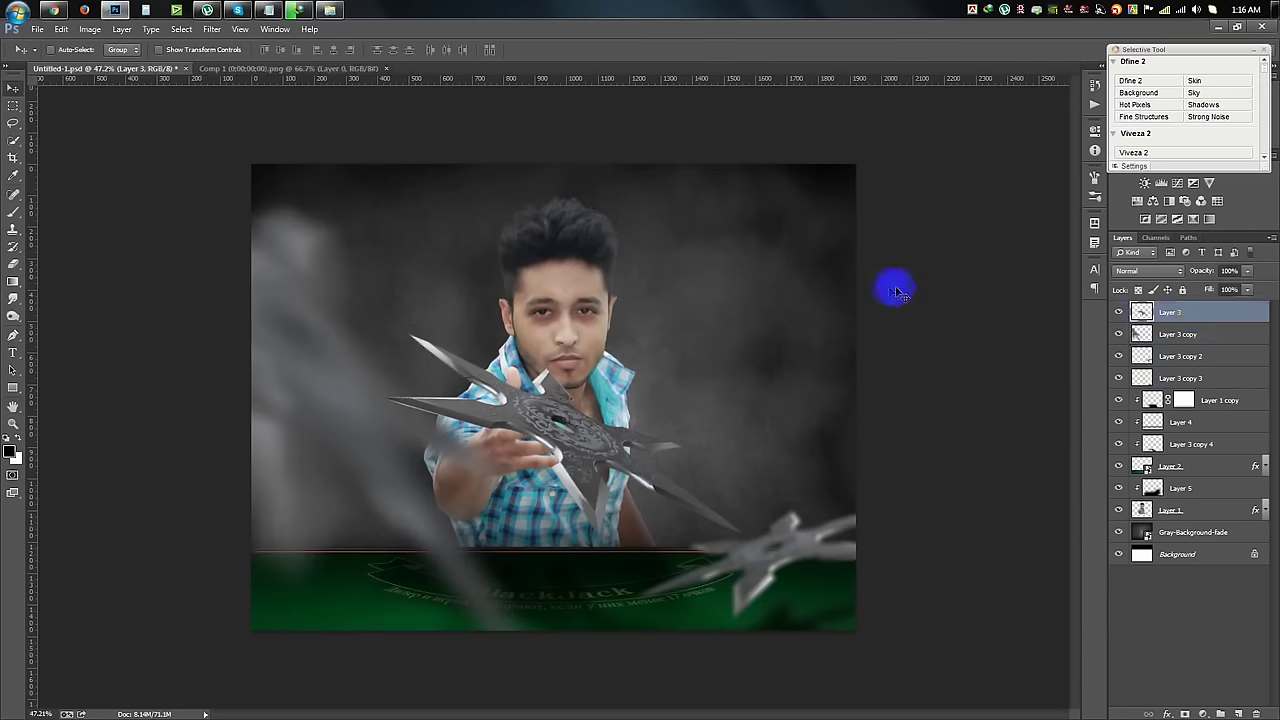
key("ctrl+f")
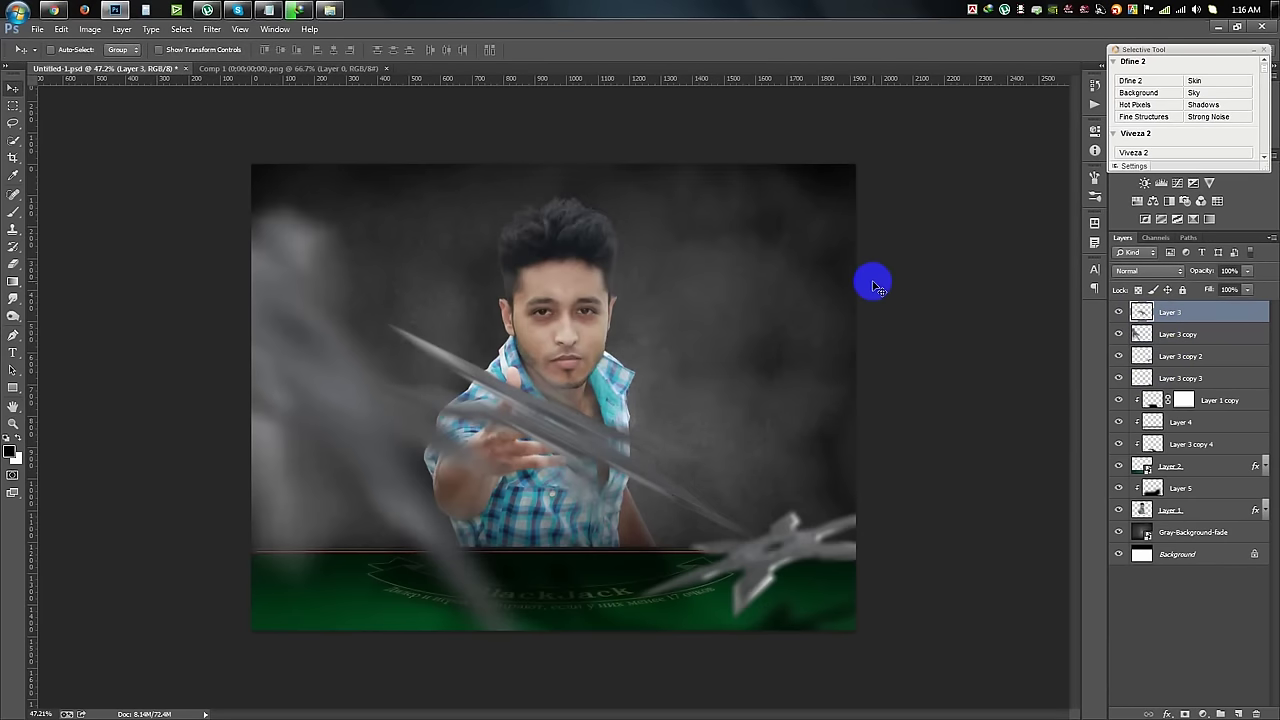
key("ctrl+z")
key("ctrl+j")
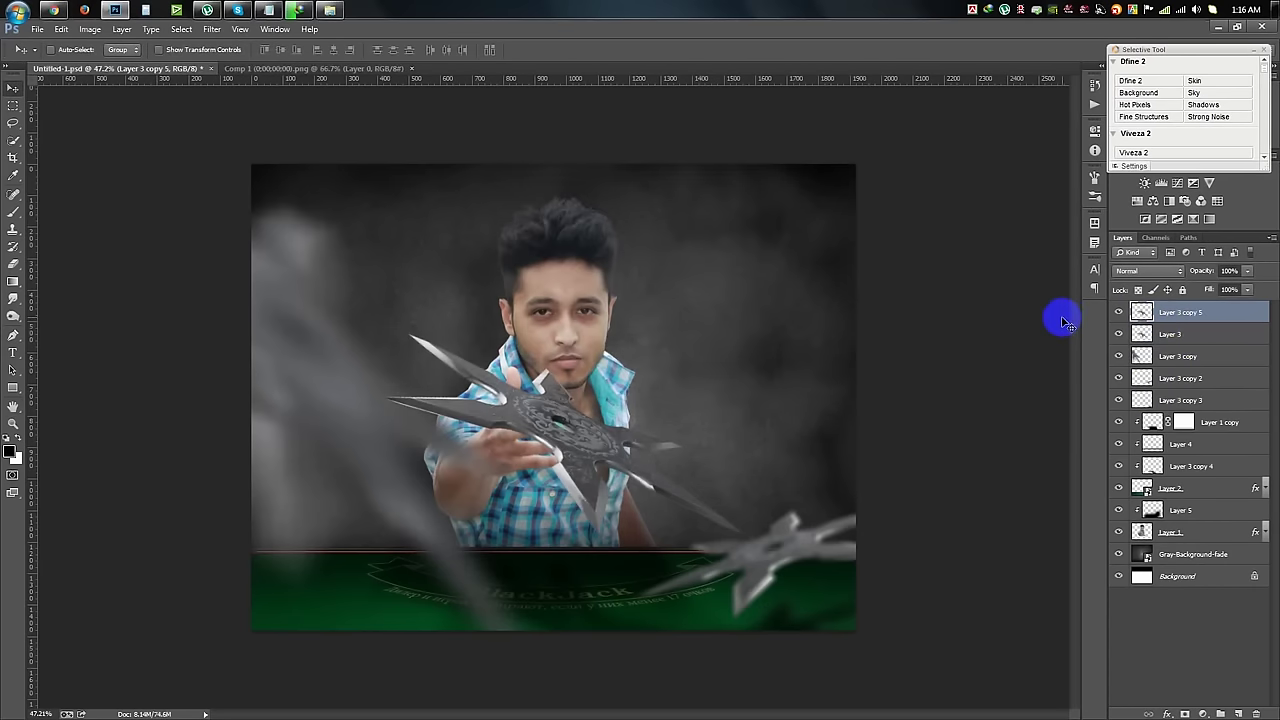
left_click_drag(1175, 313, 1186, 343)
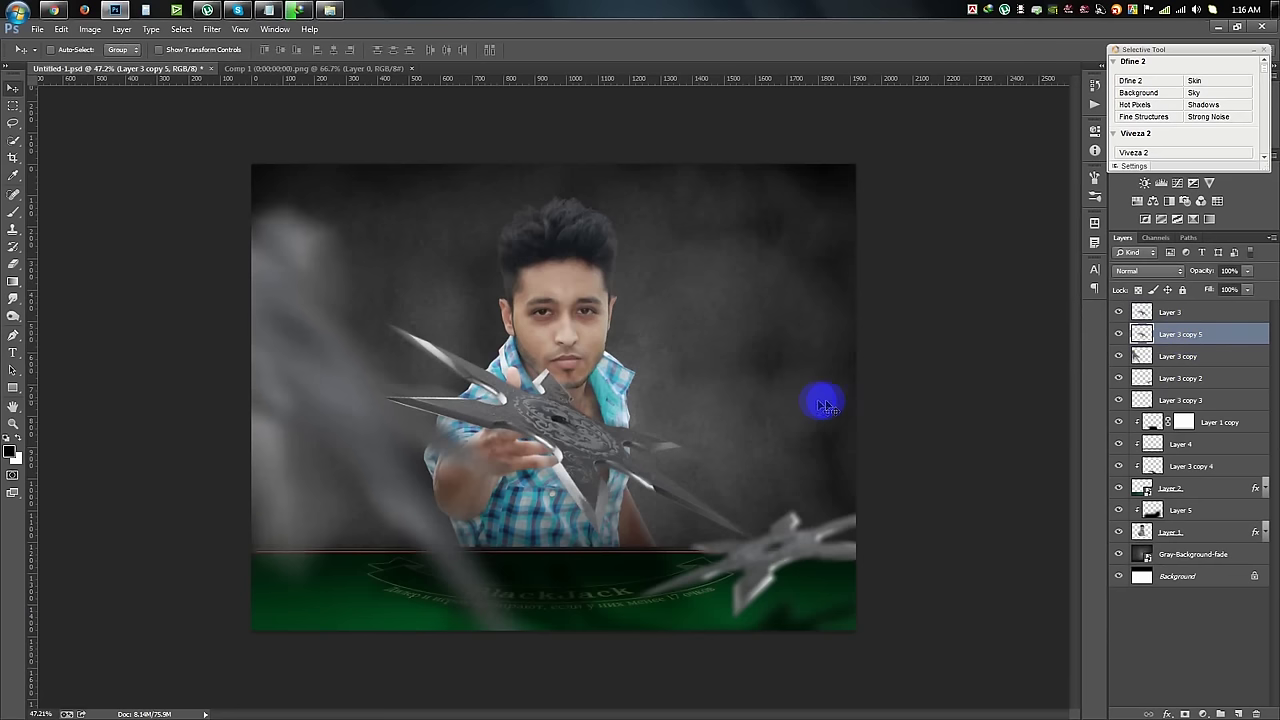
Delete the blurred left shuriken layer and rotate Layer 3 copy 2 and copy 3 together
left_click(1175, 349)
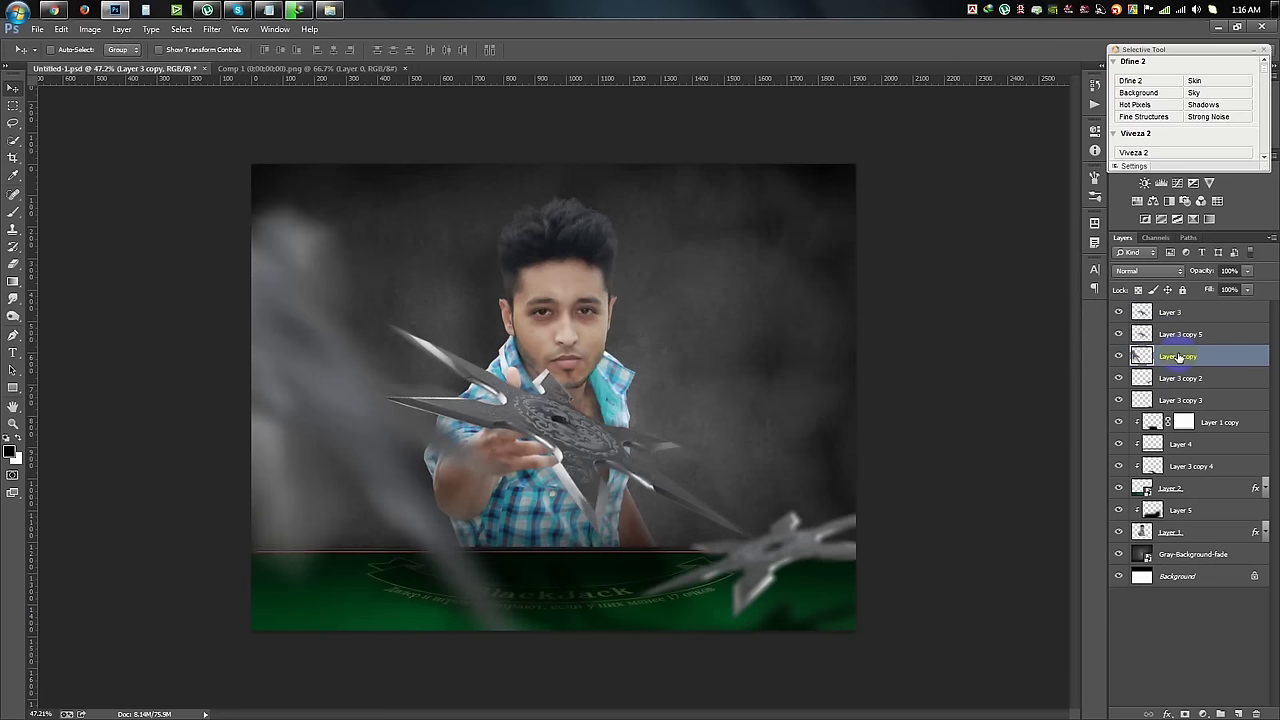
key("Delete")
left_click(1174, 376)
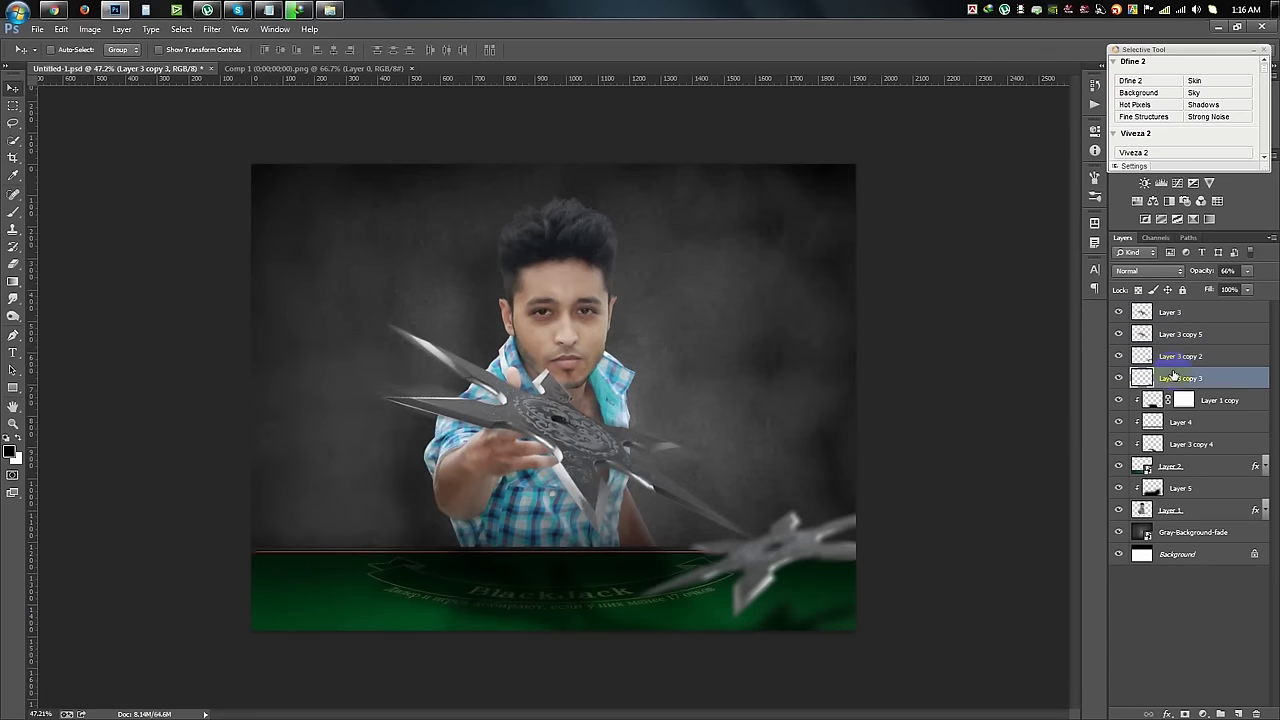
left_click(1174, 361)
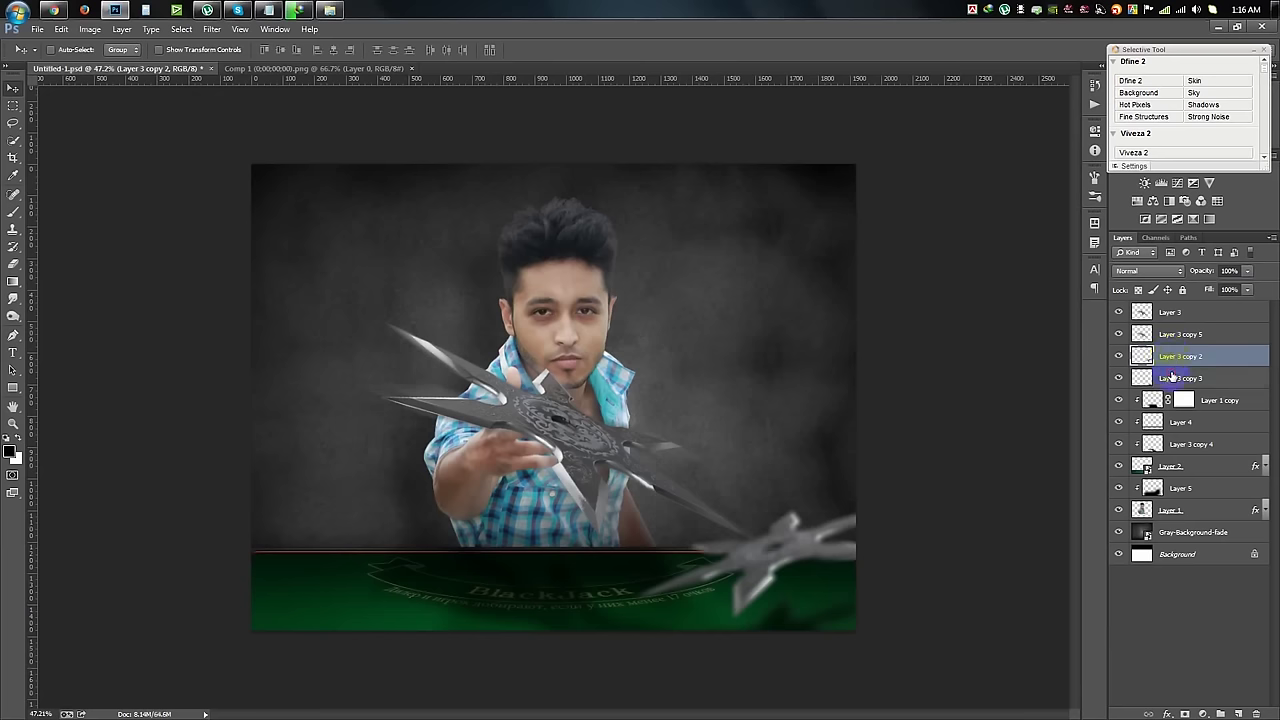
left_click(1172, 376, "shift")
key("ctrl+t")
left_click_drag(1006, 386, 1006, 343)
key("Return")
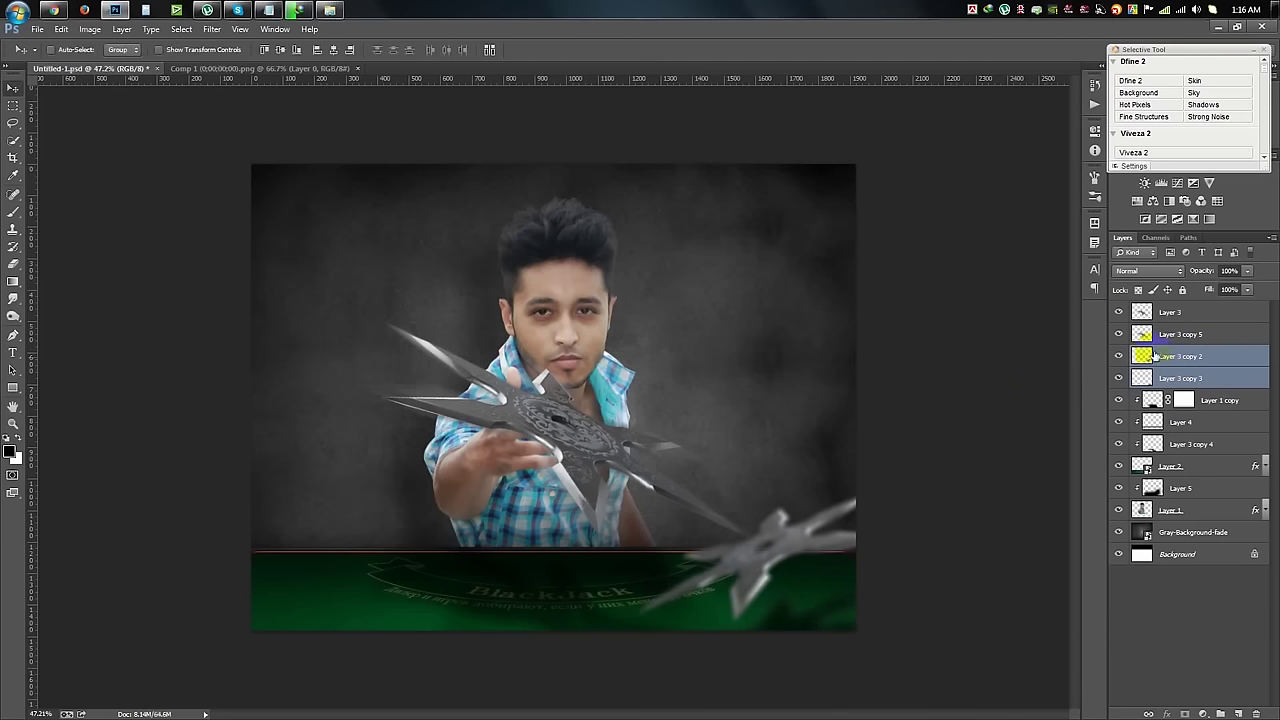
Apply a 32°, 47 px Motion Blur to the small shuriken, Layer 3 copy 2
left_click(1155, 356)
left_click(212, 29)
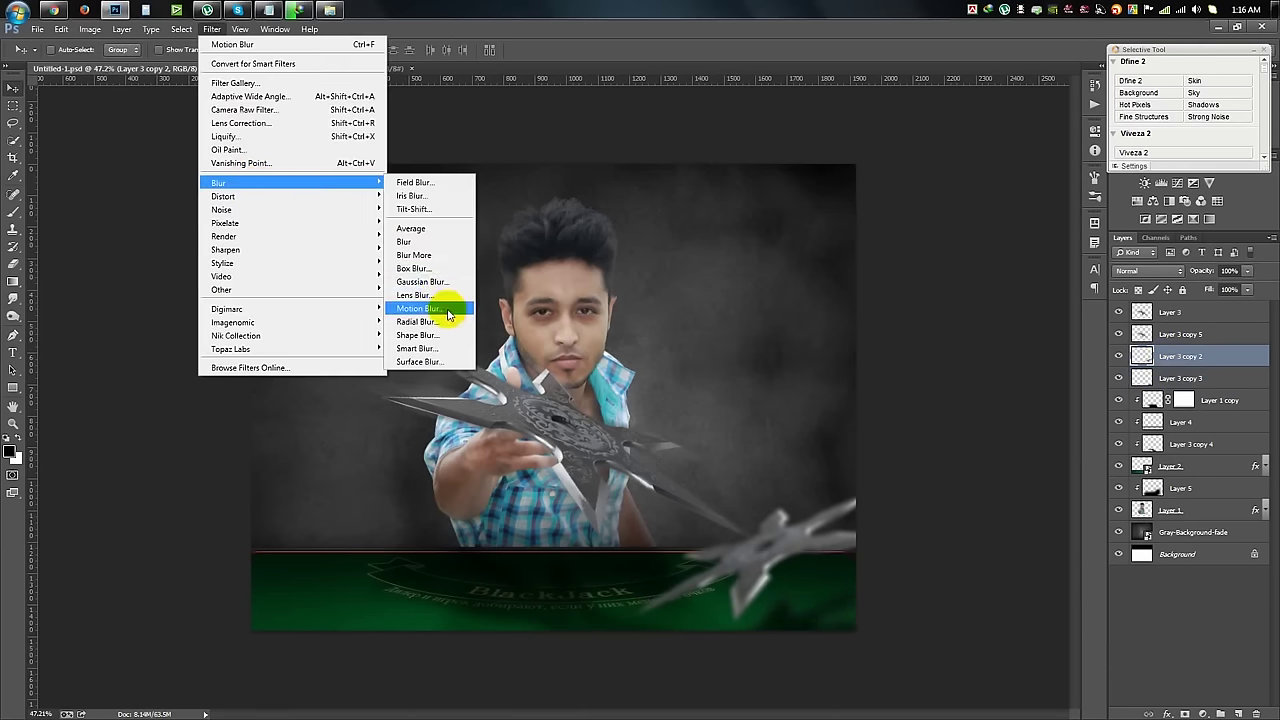
left_click(448, 308)
left_click(650, 342)
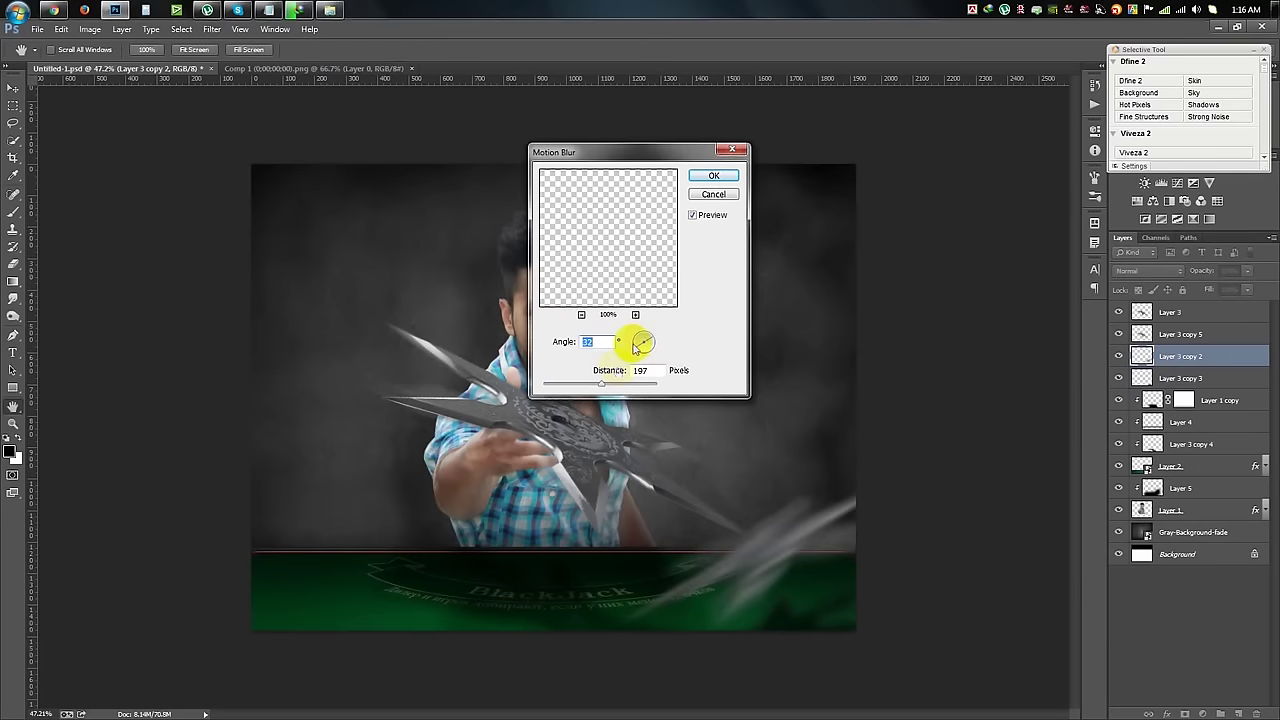
left_click_drag(601, 384, 573, 387)
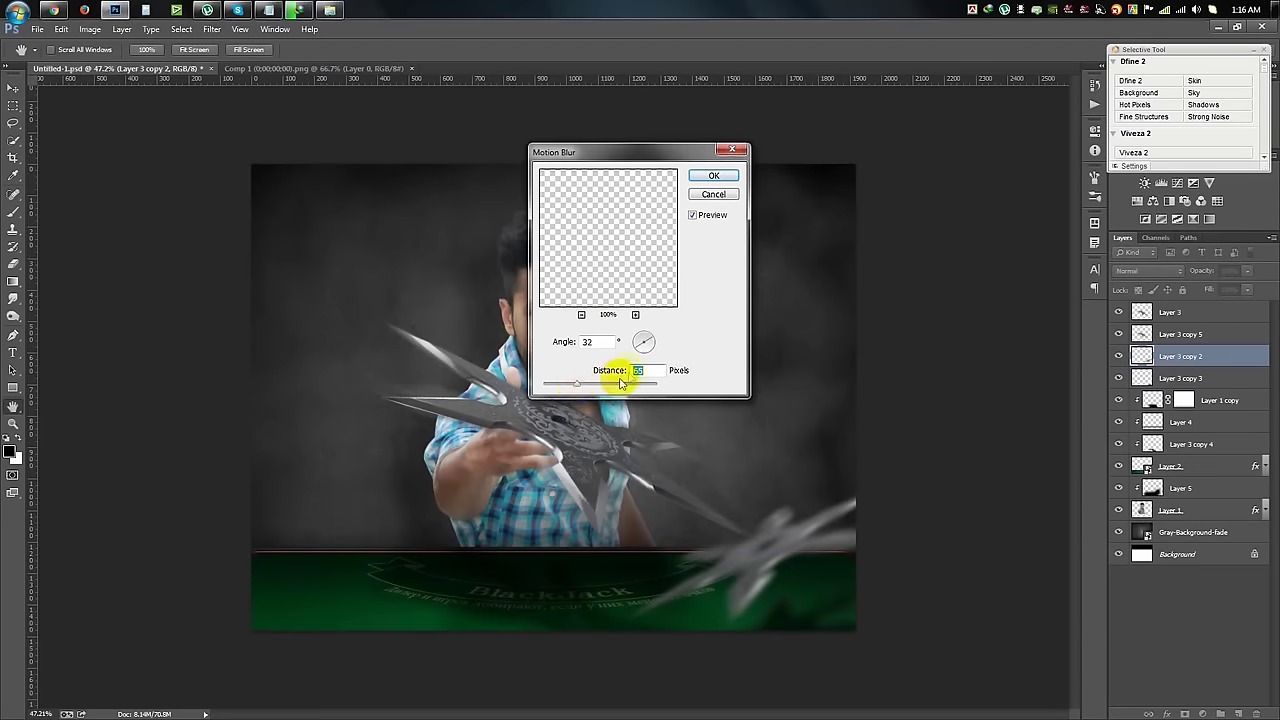
left_click(706, 175)
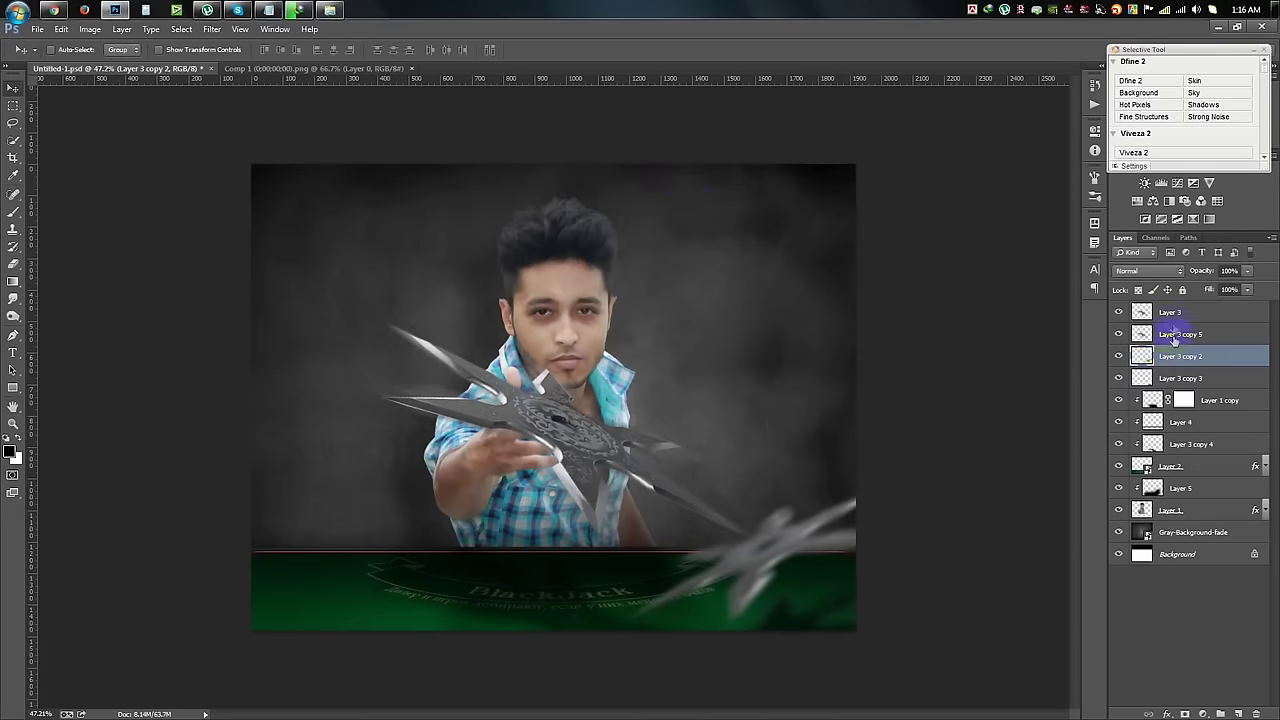
left_click(1170, 312)
scroll(466, 374, "up", 3)
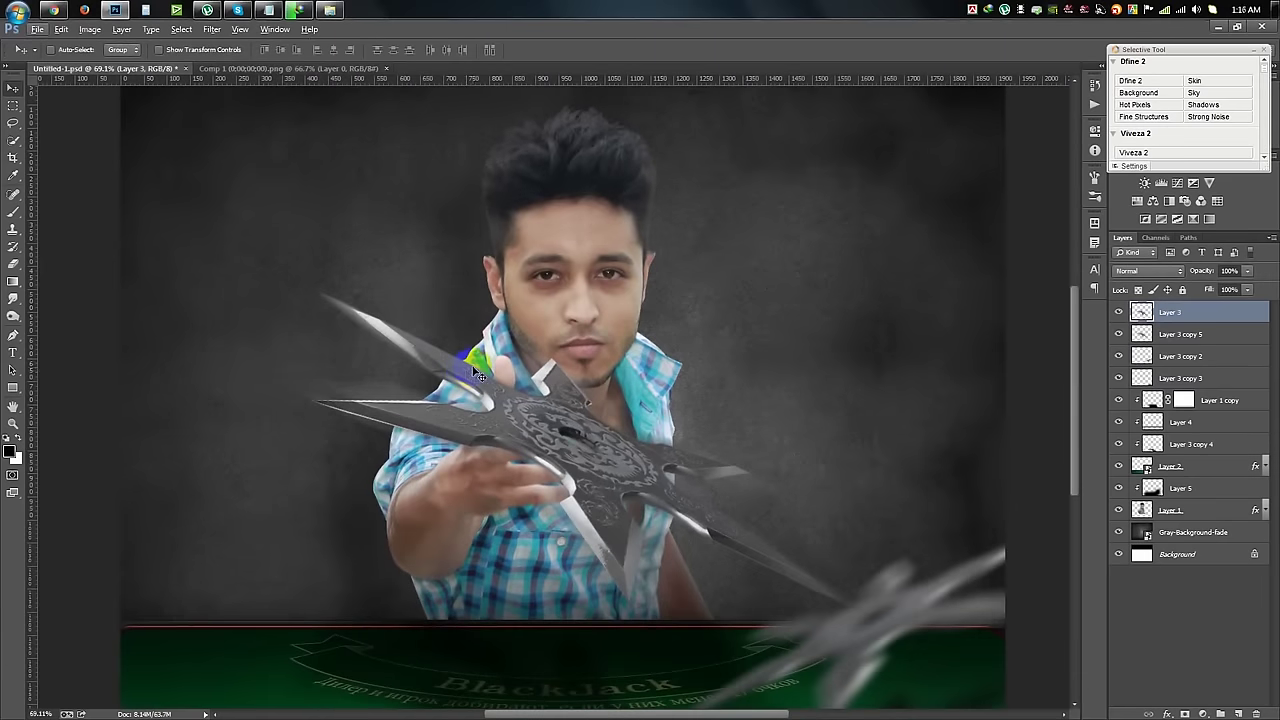
left_click(212, 30)
mouse_move(290, 183)
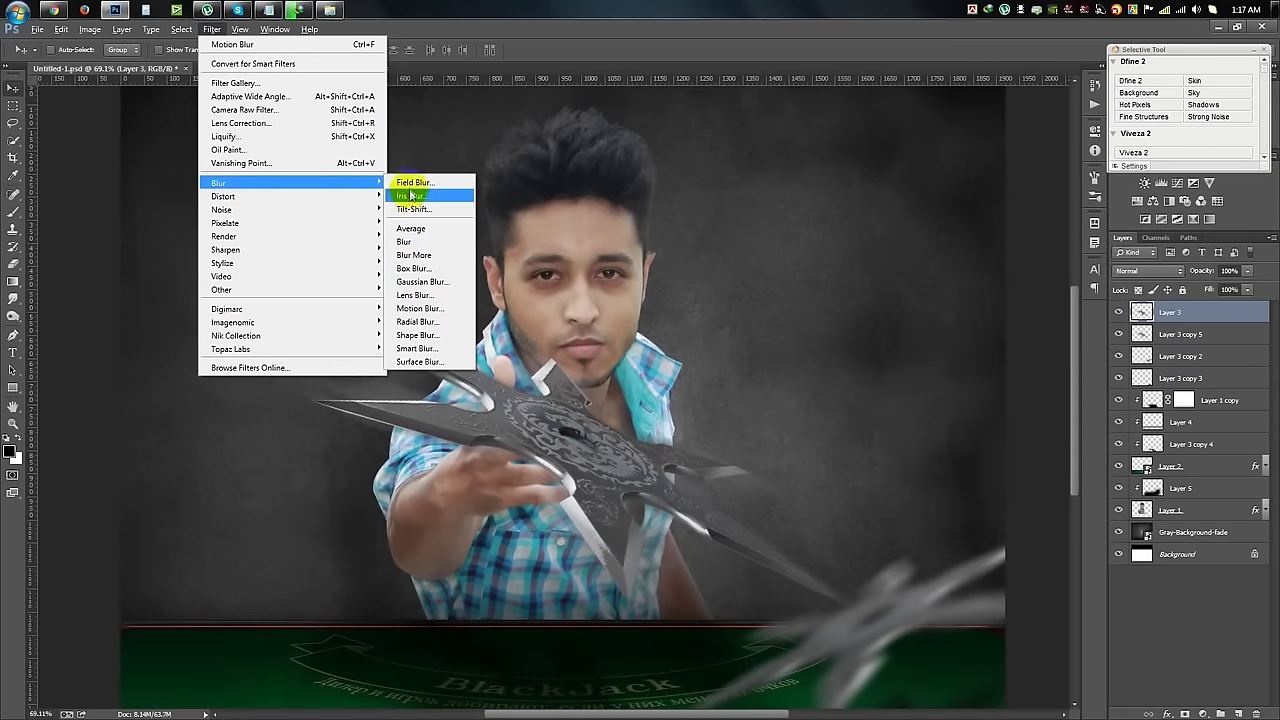
Field-blur Layer 3 with a weak centre pin and a stronger pin over the hand, keeping the centre sharp
left_click(412, 209)
left_click_drag(577, 412, 566, 386)
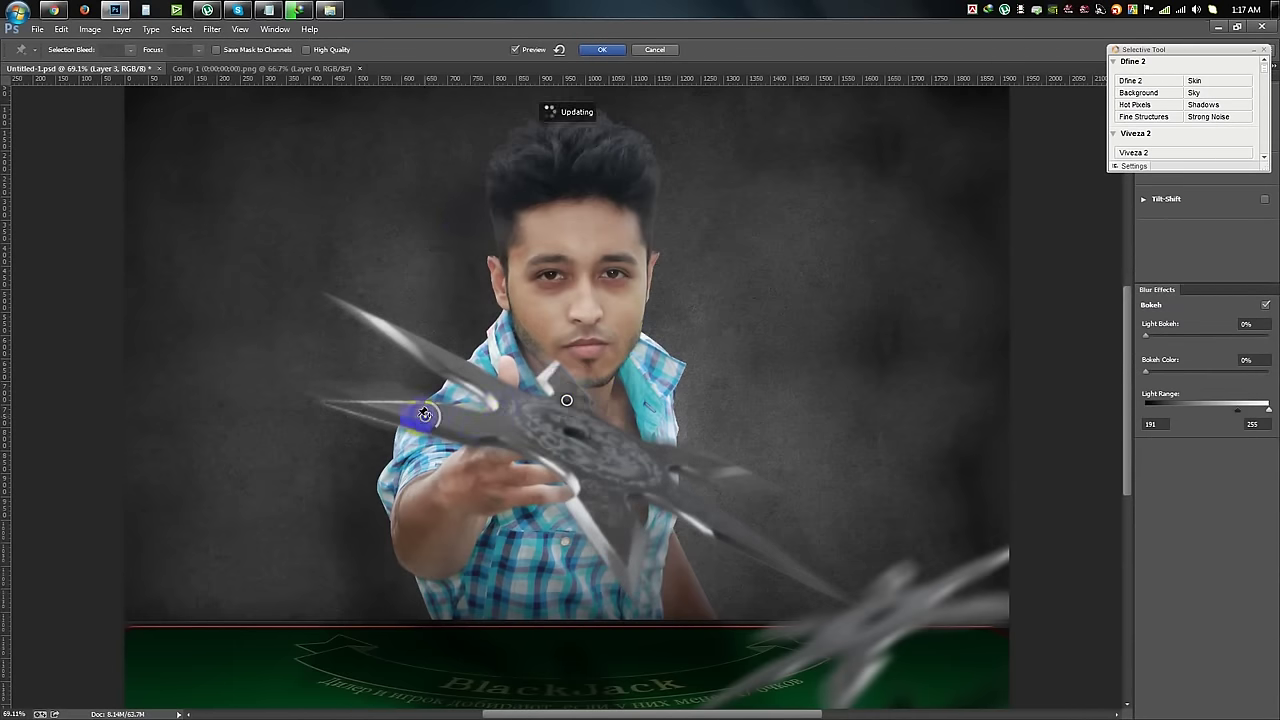
left_click_drag(430, 428, 409, 418)
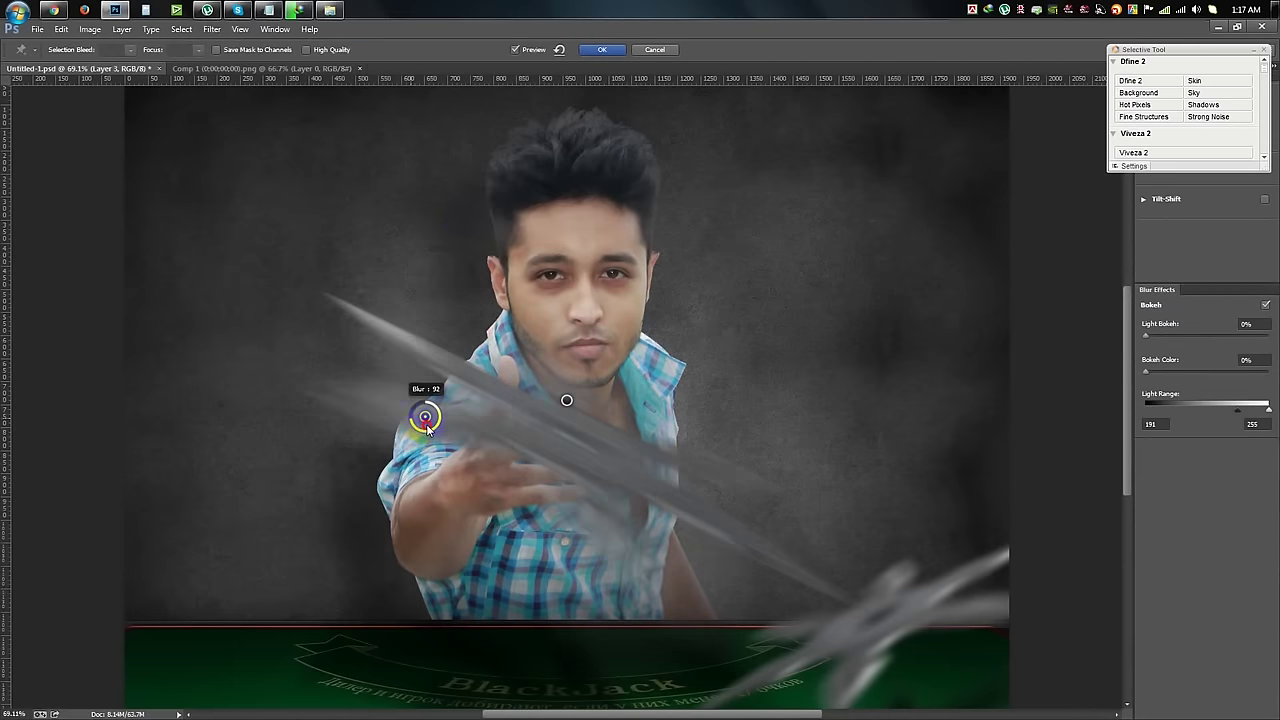
left_click(566, 401)
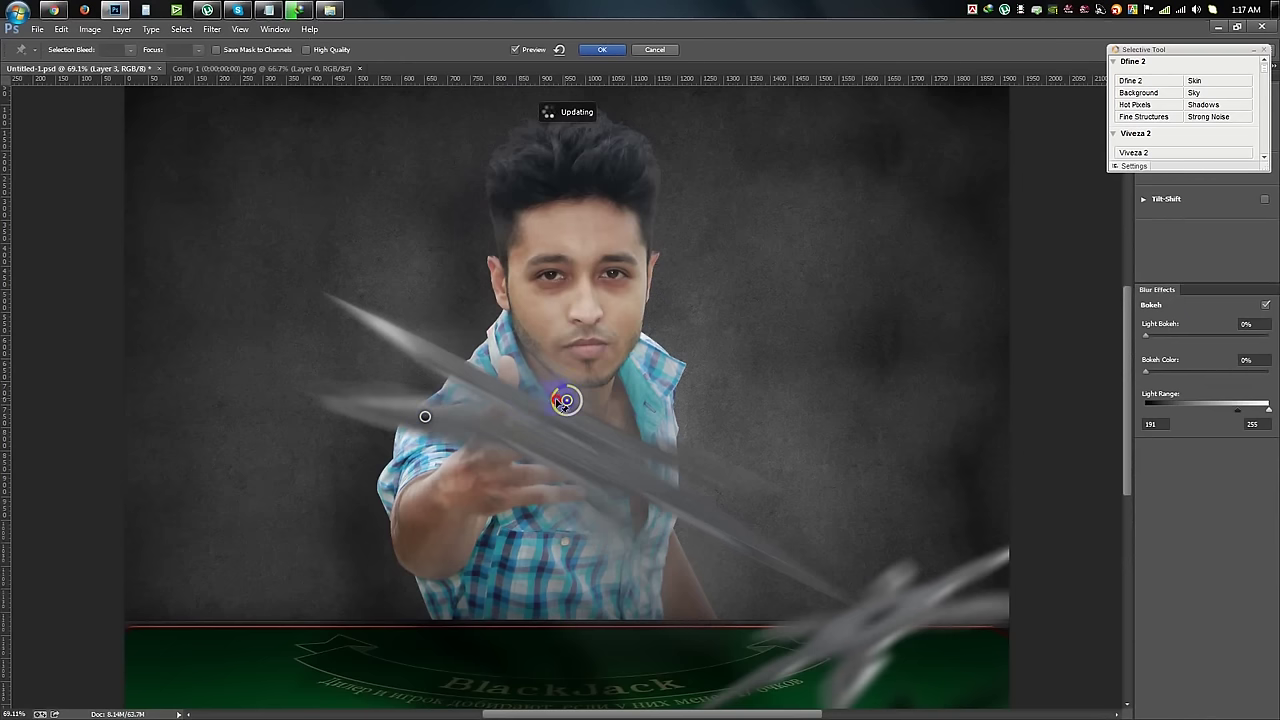
left_click_drag(562, 404, 578, 403)
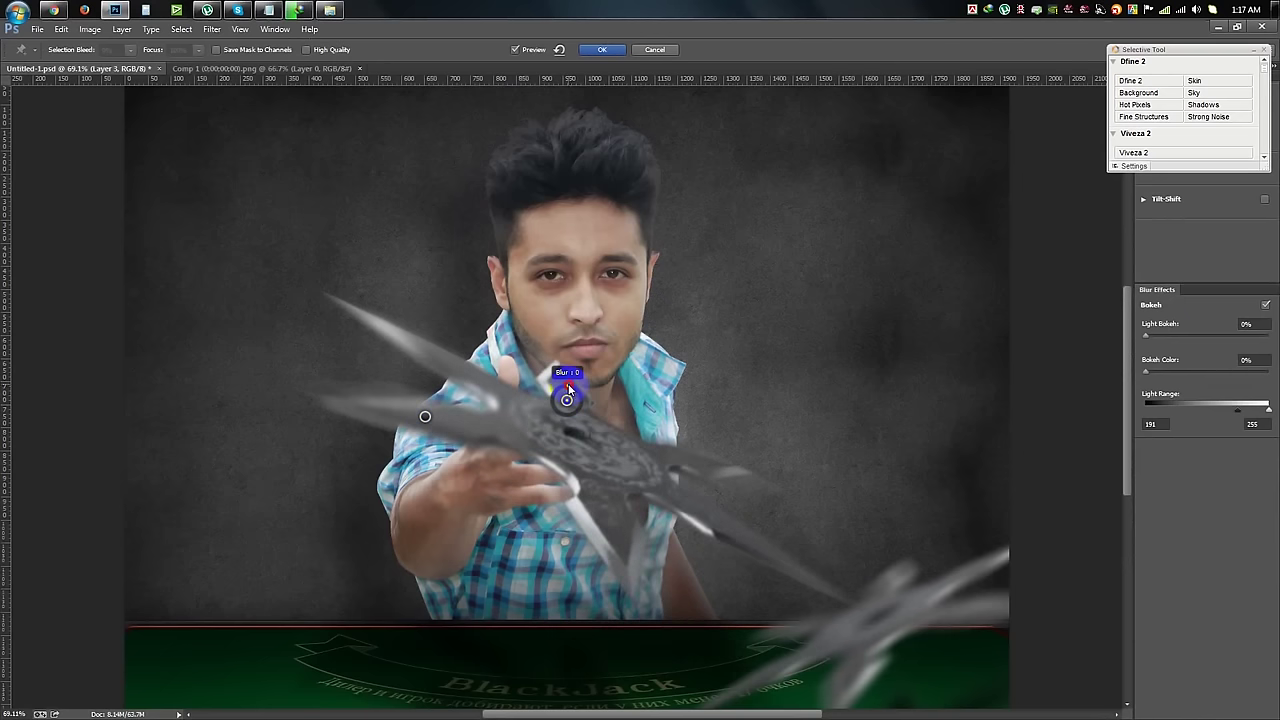
left_click(425, 416)
mouse_move(425, 416)
left_mouse_down()
mouse_move(490, 466)
mouse_move(536, 546)
mouse_move(612, 391)
left_mouse_up()
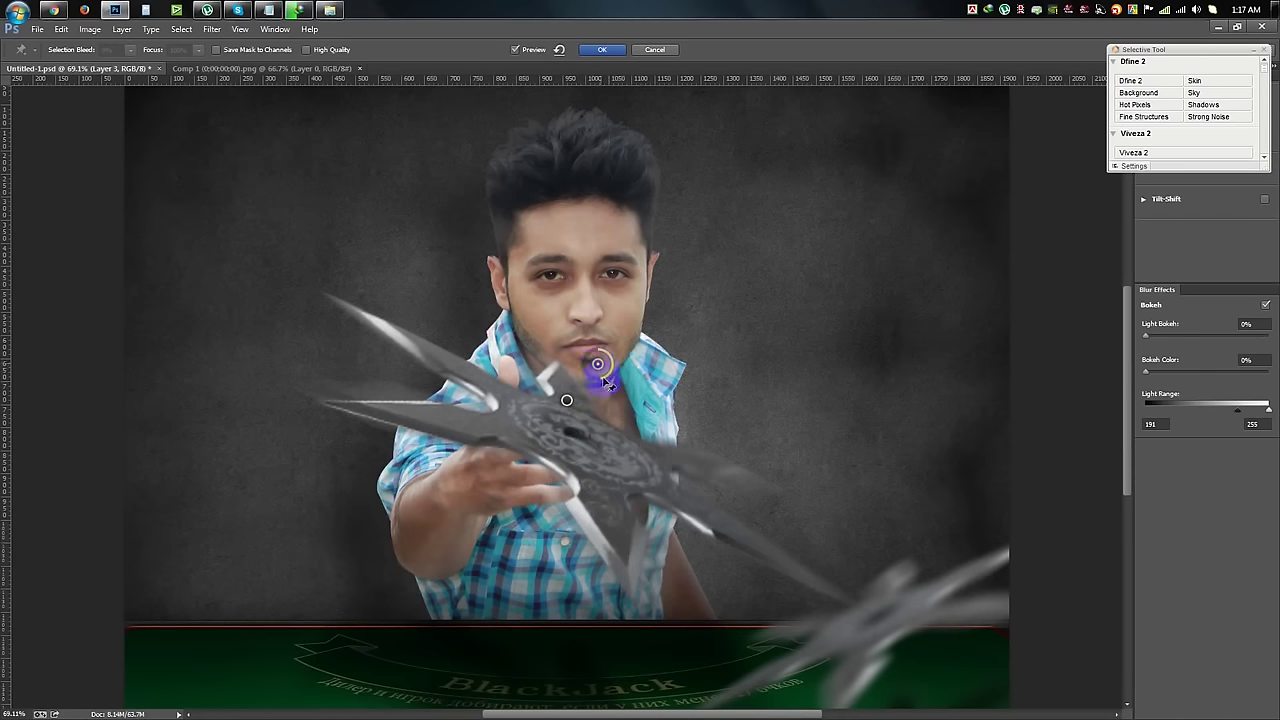
left_click(566, 402)
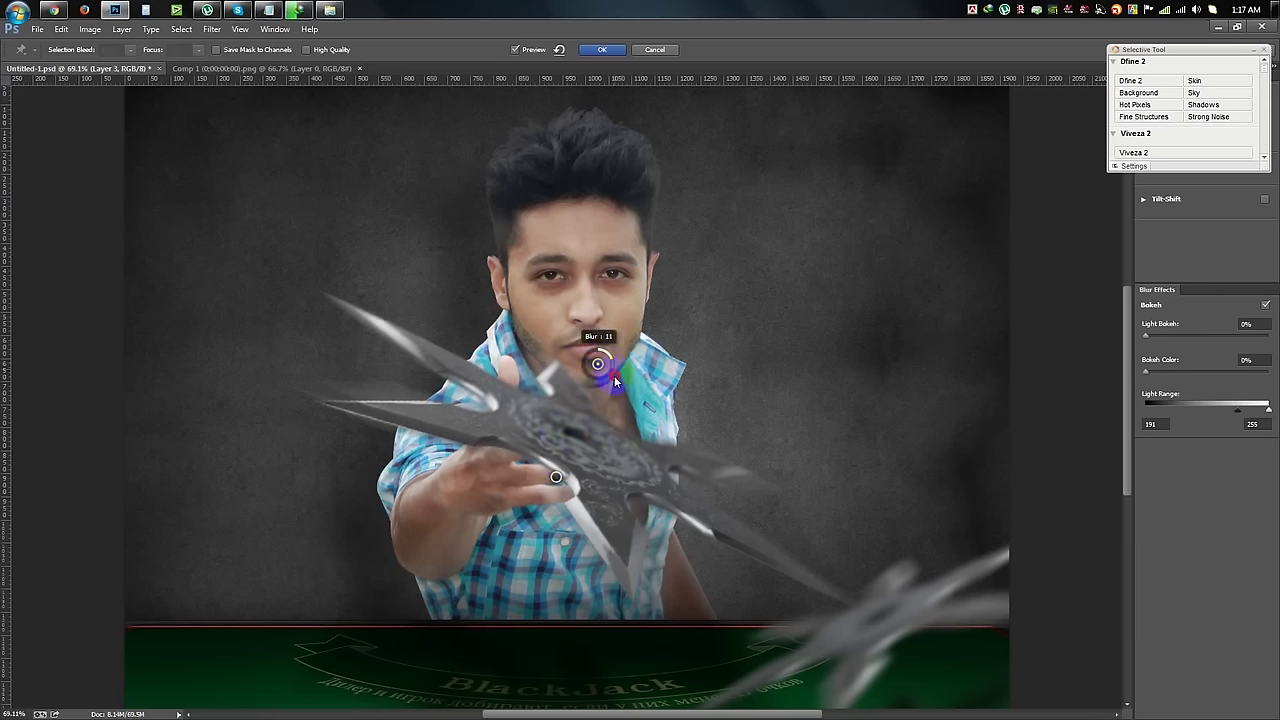
left_click(602, 49)
key("ctrl+minus")
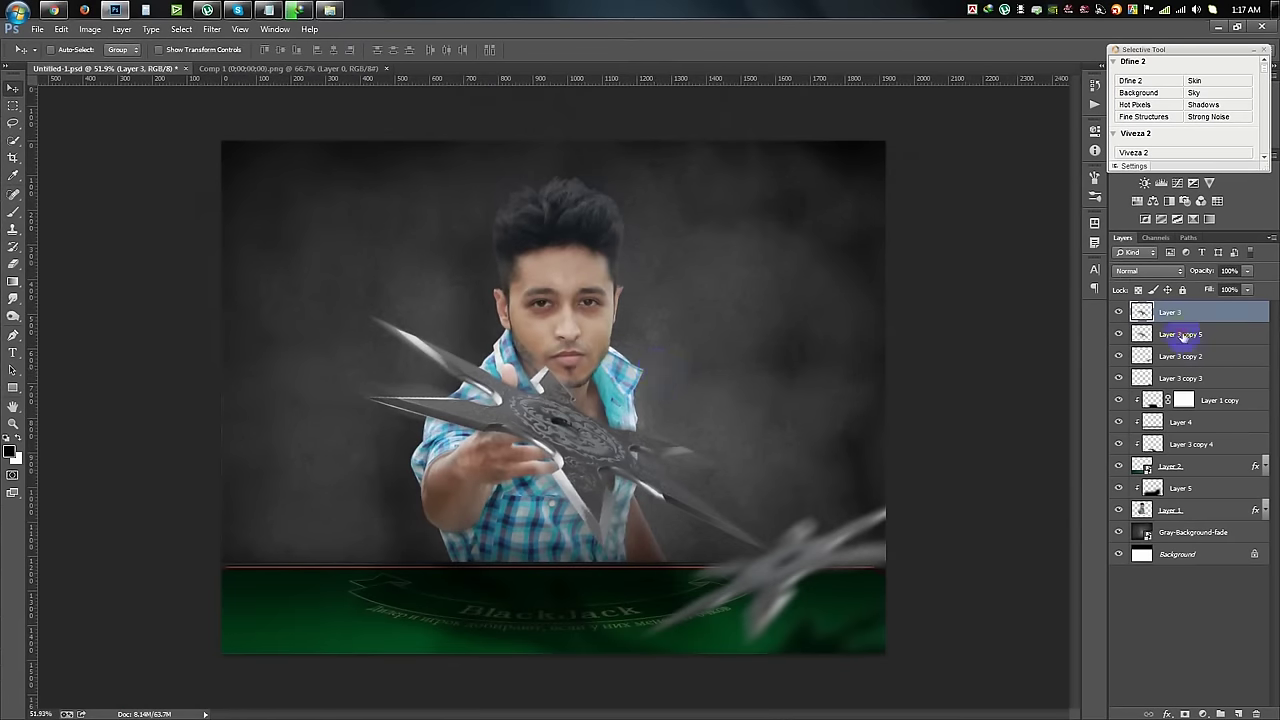
Enlarge the shuriken copy Layer 3 copy 5
left_click(1183, 337)
key("ctrl+t")
left_click_drag(789, 317, 829, 300)
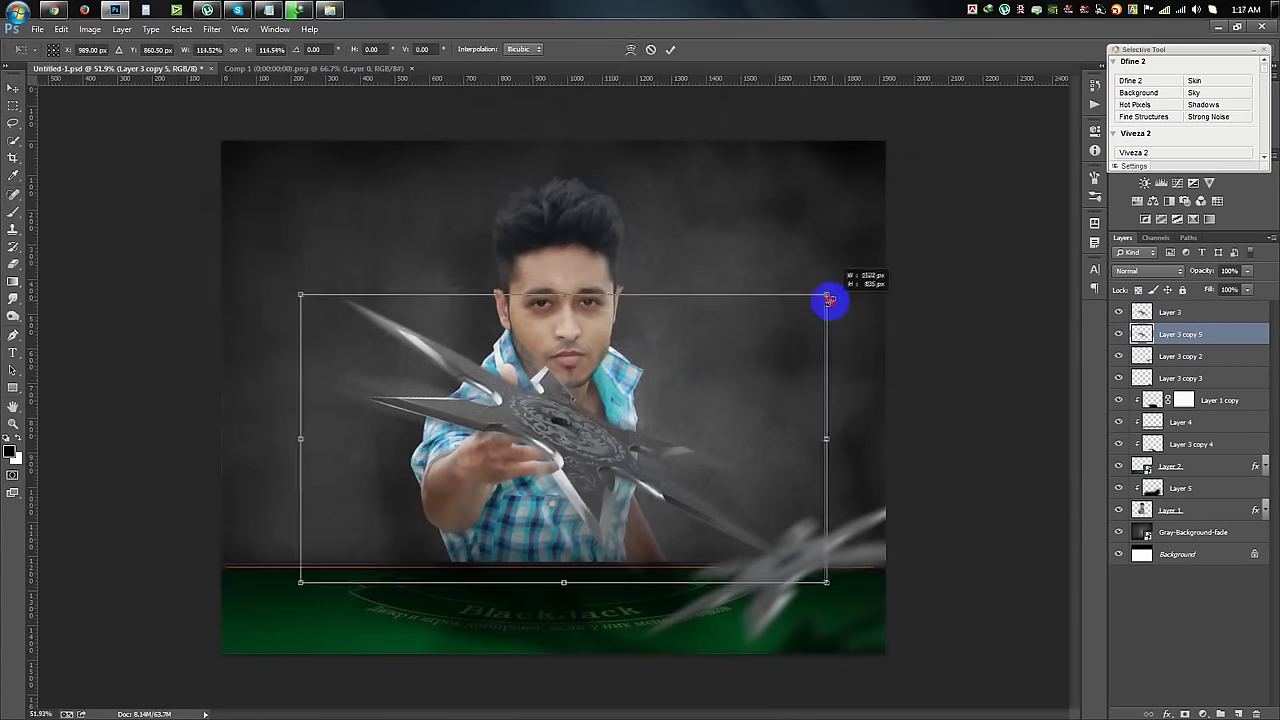
key("Return")
Duplicate both shuriken layers to the lower left, flip them horizontally, scale up and rotate
left_click(1176, 318, "ctrl")
left_click_drag(690, 430, 420, 525)
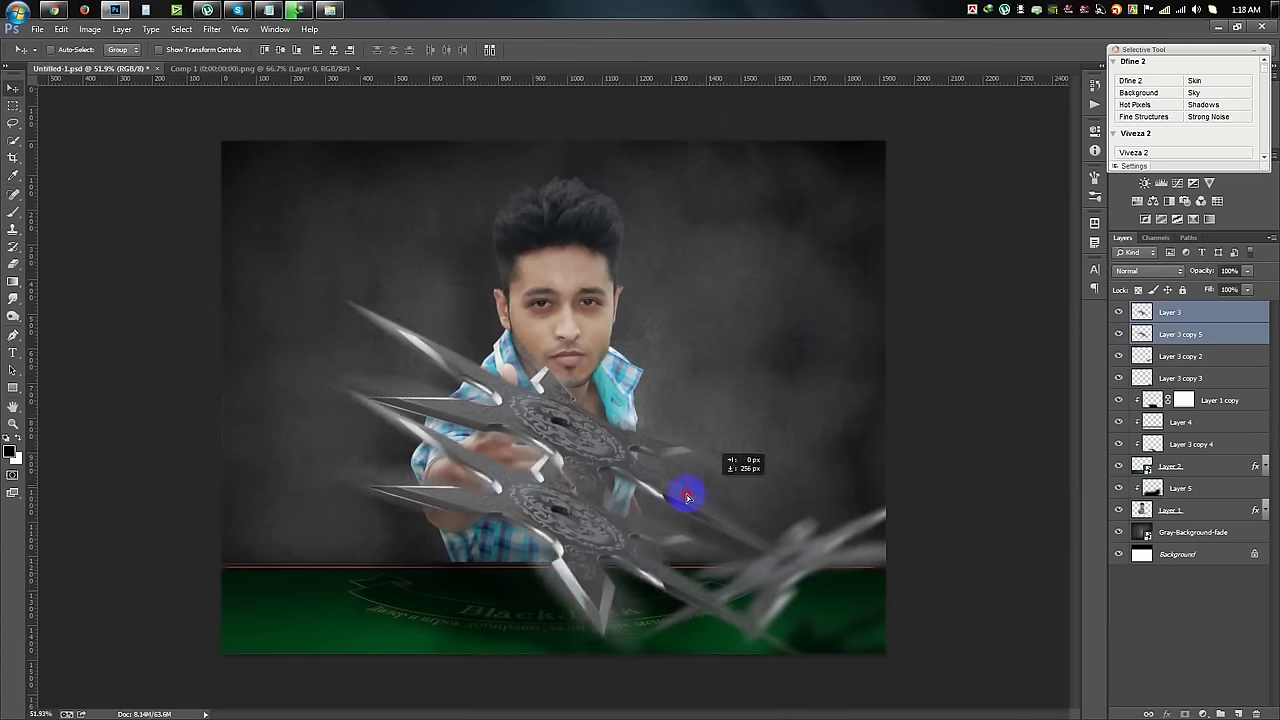
key("ctrl+t")
right_click(420, 525)
left_click(468, 502)
left_click_drag(457, 509, 462, 533)
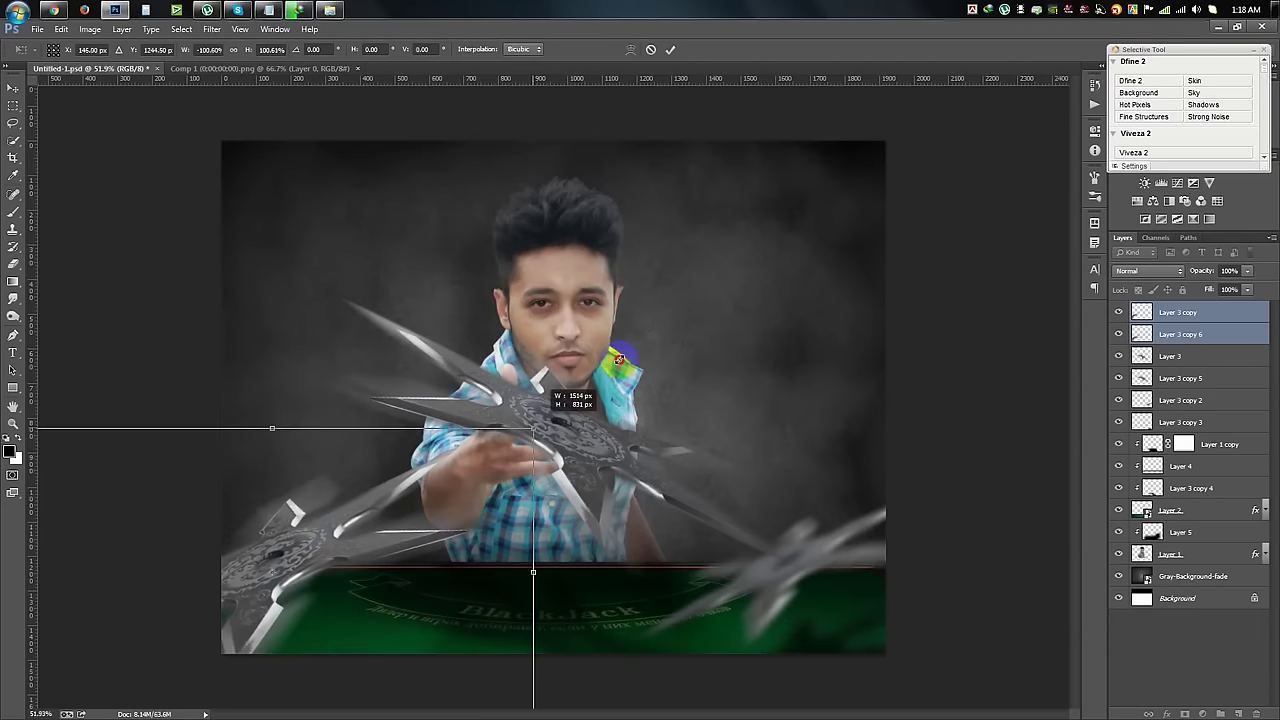
left_click_drag(531, 429, 539, 396)
left_click_drag(428, 386, 455, 518)
mouse_move(597, 690)
left_mouse_down()
mouse_move(639, 573)
mouse_move(409, 517)
left_mouse_up()
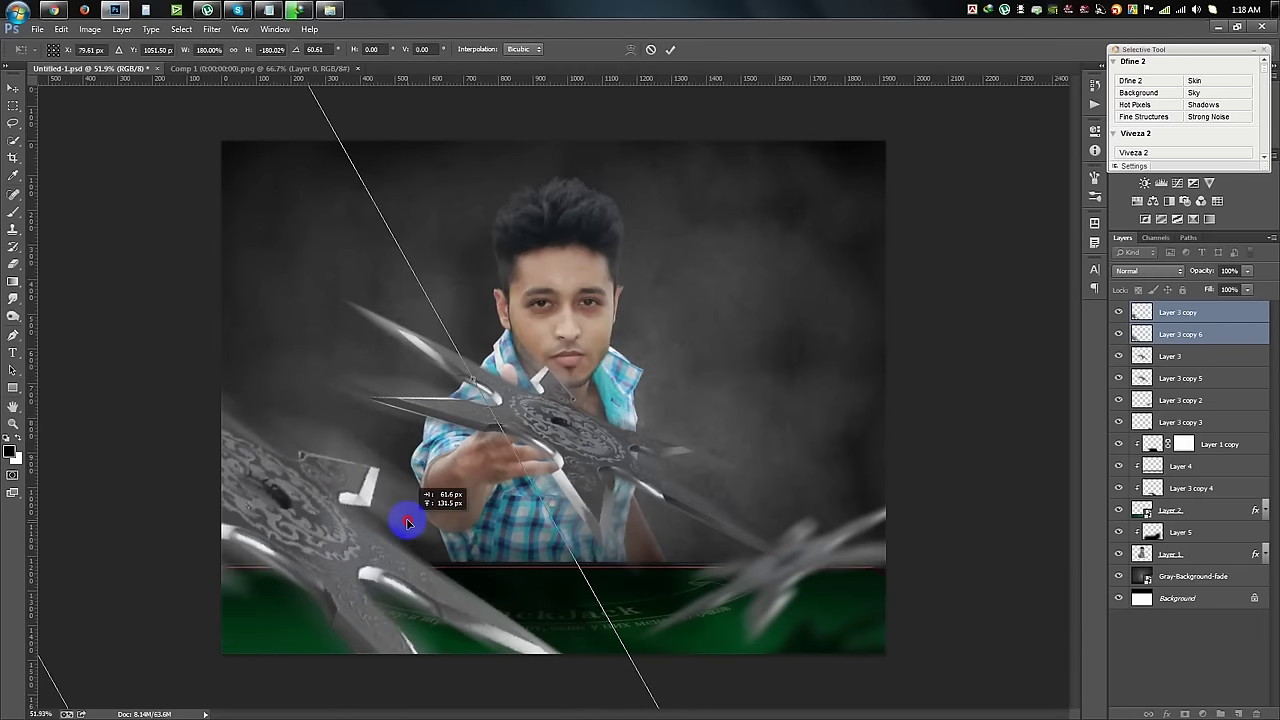
mouse_move(534, 294)
left_mouse_down()
mouse_move(184, 160)
mouse_move(337, 386)
left_mouse_up()
Flip the large duplicate again, shrink it slightly and tilt it to about 159%
right_click(343, 394)
left_click(414, 586)
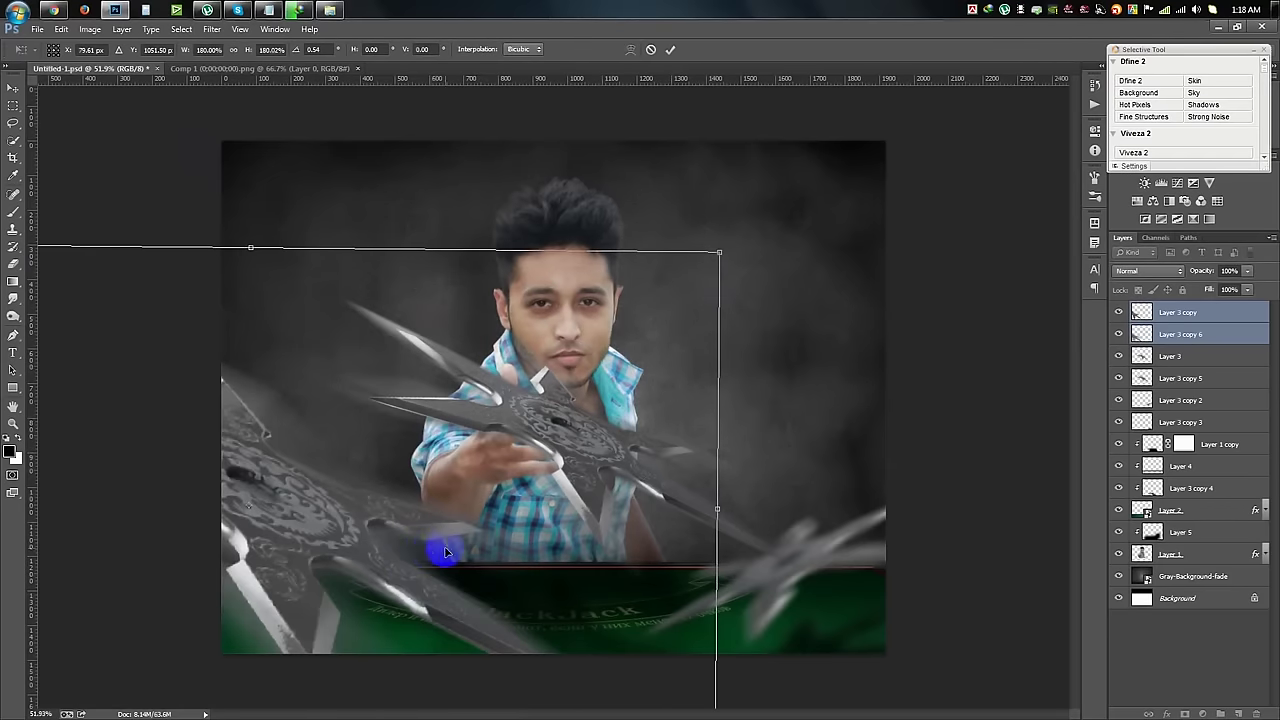
mouse_move(710, 270)
left_mouse_down()
mouse_move(666, 303)
mouse_move(677, 278)
left_mouse_up()
key("Return")
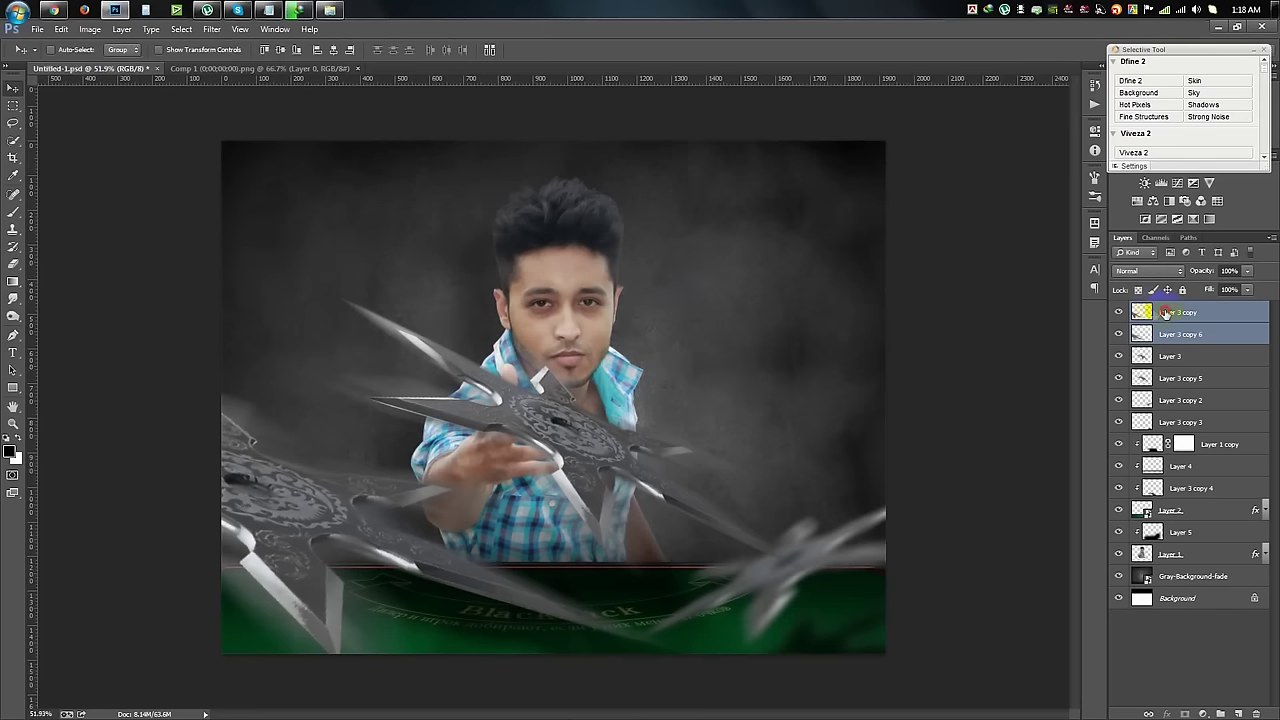
left_click(1160, 312)
left_click(212, 29)
left_click(229, 48)
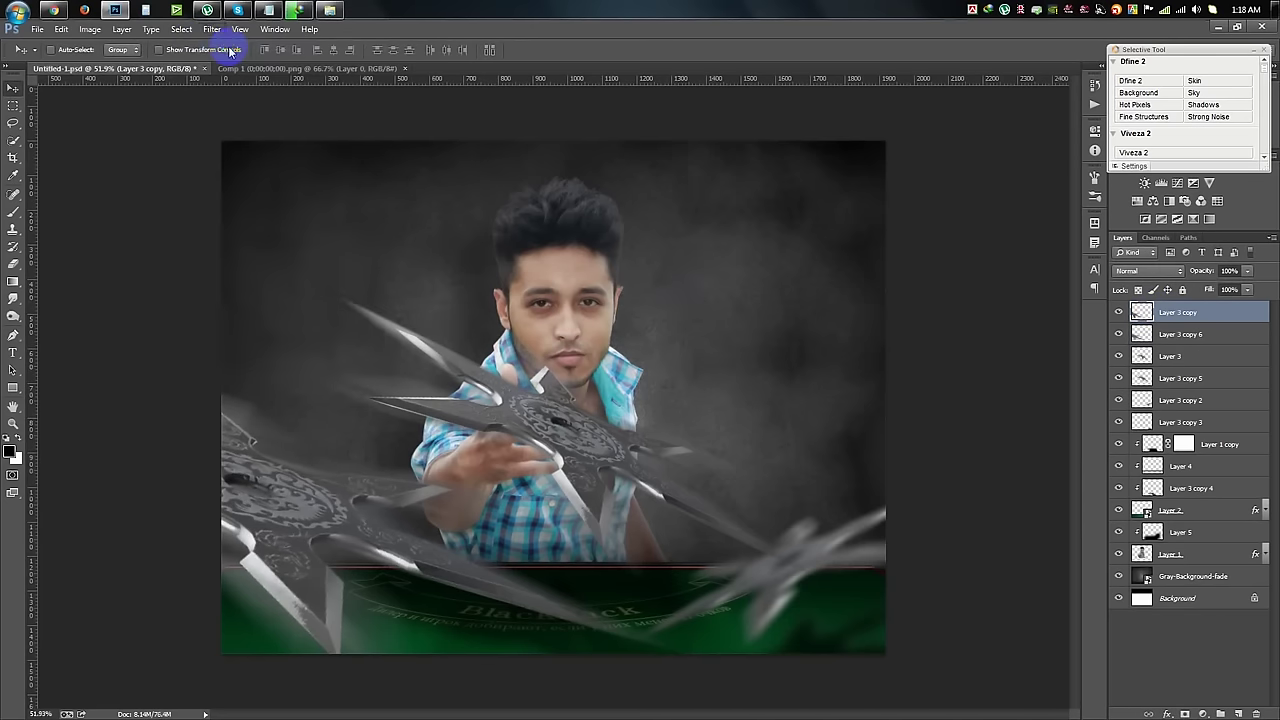
Motion-blur Layer 3 copy, then move and resize it with Layer 3 copy 6 up and left
left_click(212, 29)
mouse_move(290, 182)
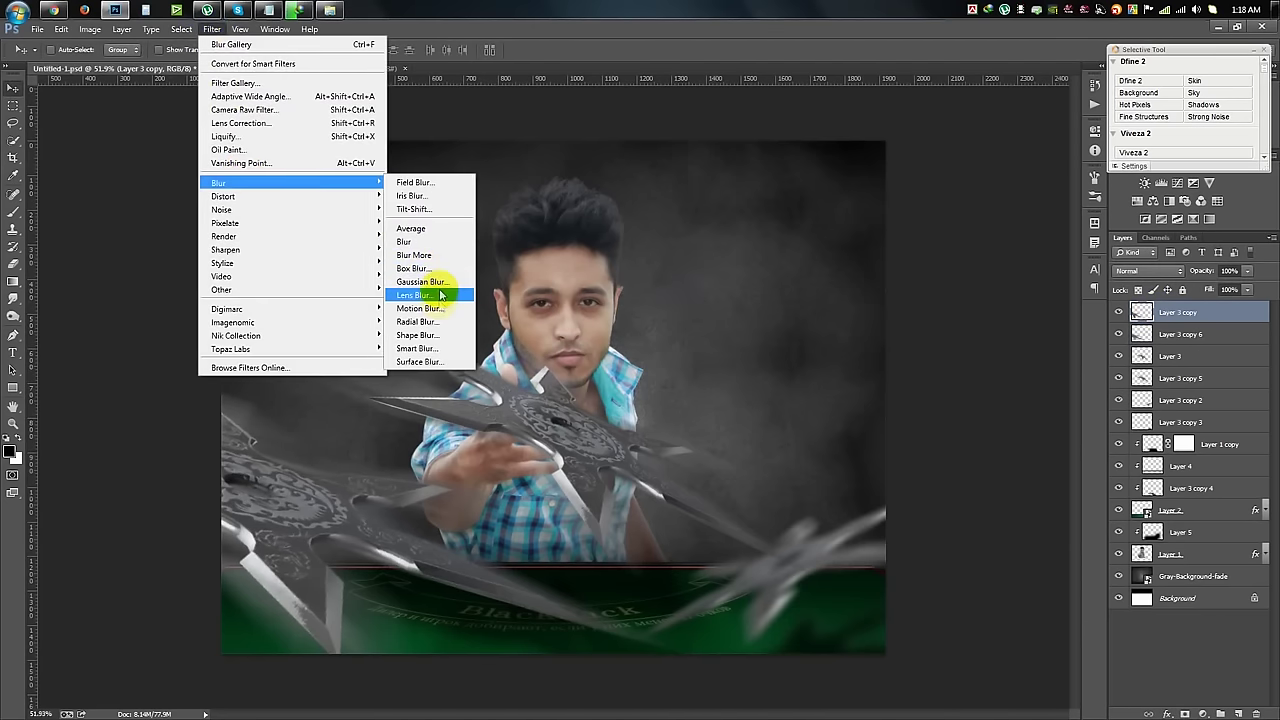
left_click(440, 307)
left_click(714, 179)
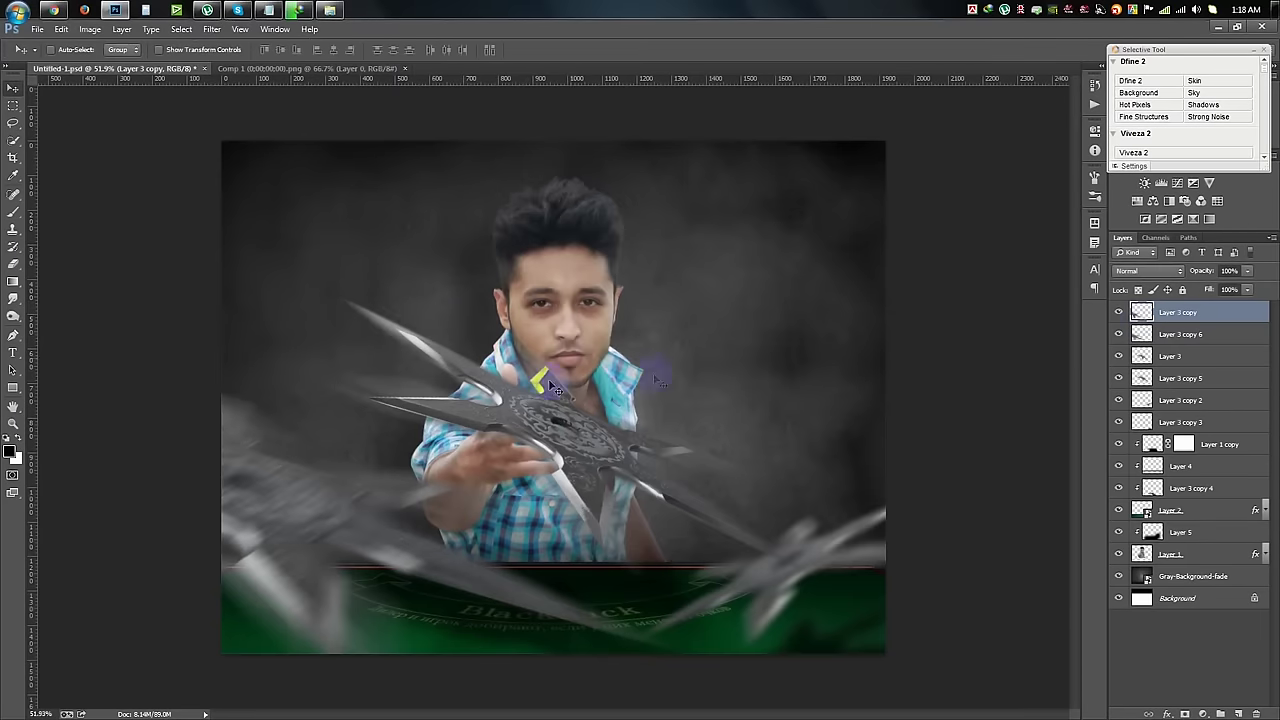
left_click(1170, 334, "ctrl")
mouse_move(529, 359)
left_mouse_down()
mouse_move(461, 394)
mouse_move(481, 376)
mouse_move(475, 415)
left_mouse_up()
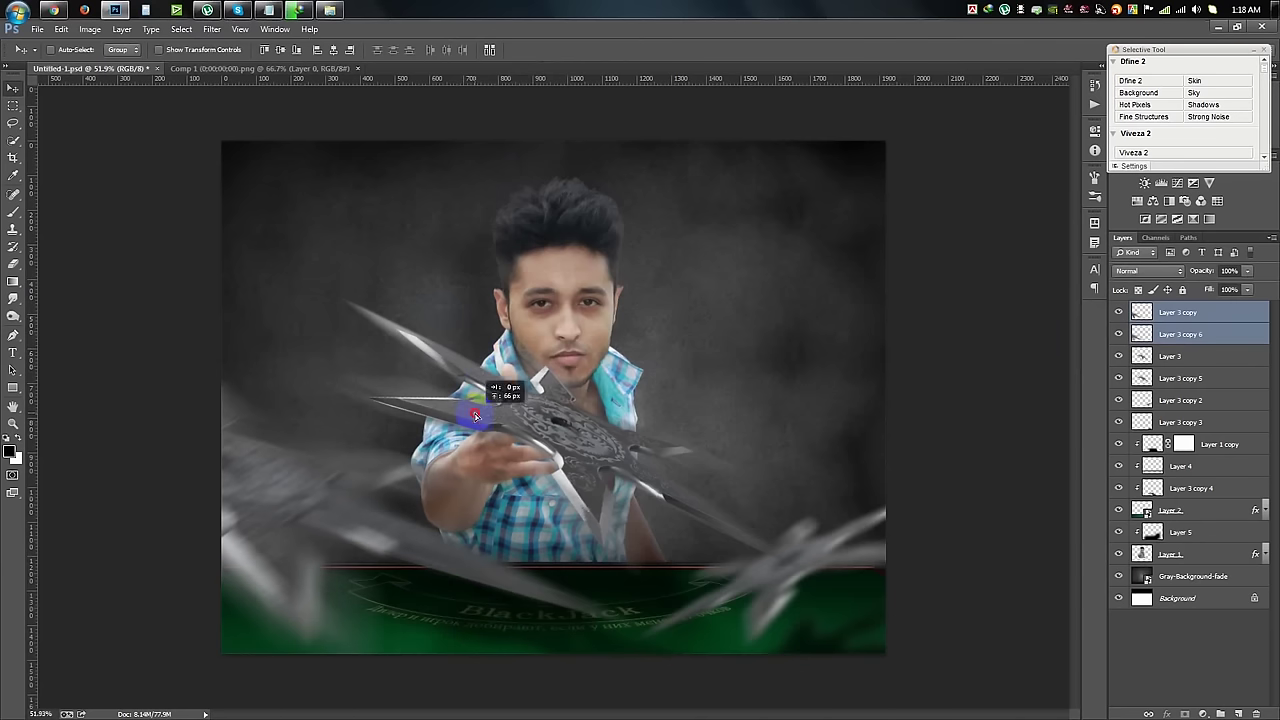
key("ctrl+t")
mouse_move(666, 324)
left_mouse_down()
mouse_move(866, 240)
mouse_move(711, 297)
left_mouse_up()
key("Return")
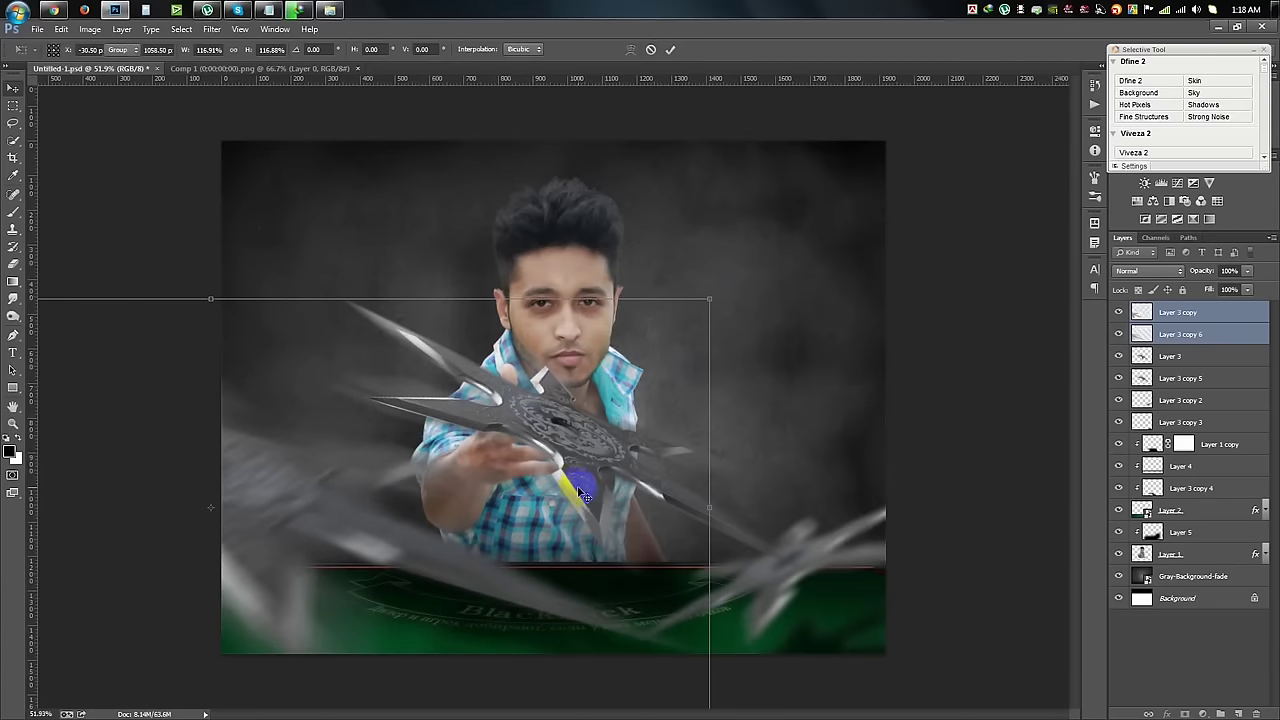
mouse_move(583, 487)
left_mouse_down()
mouse_move(513, 379)
mouse_move(512, 300)
left_mouse_up()
Move the sharp shuriken layers, Layer 3 and Layer 3 copy 5, lower on the poster
left_click(1178, 357)
left_click(1185, 378, "shift")
left_click_drag(955, 405, 944, 480)
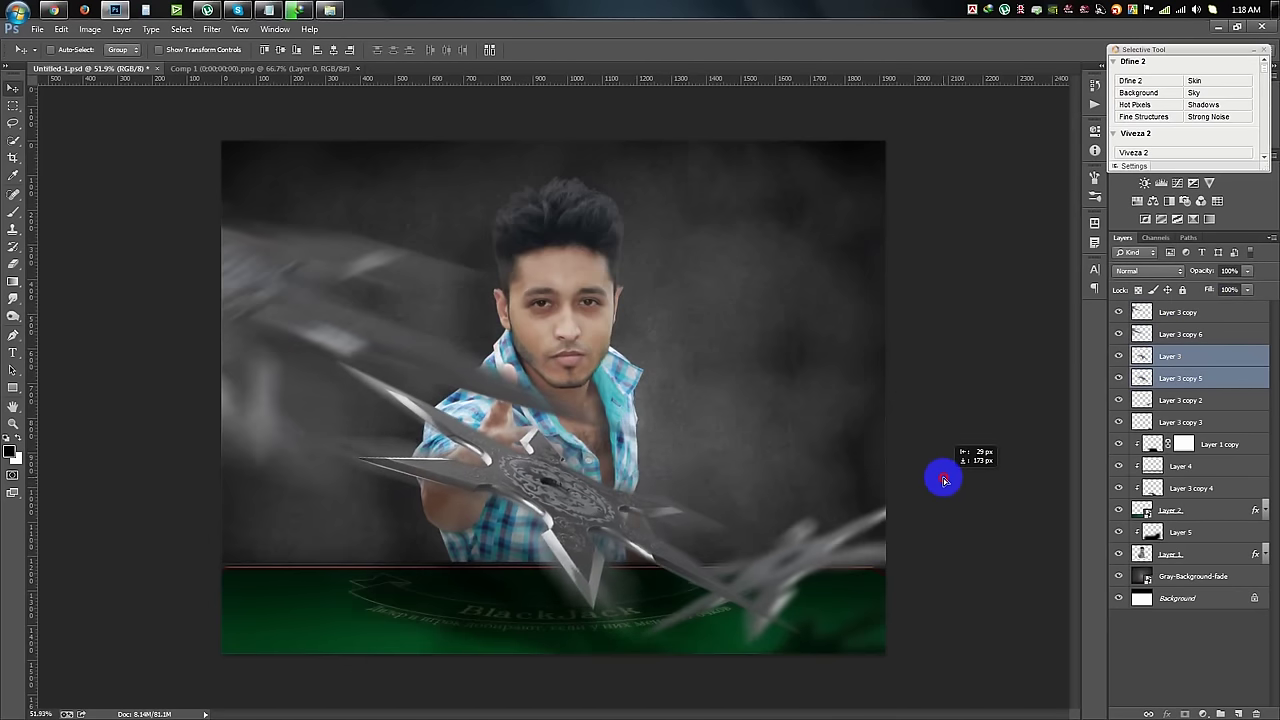
Reposition the blurred streaks, shrinking them to about 90% and rotating them about -21°
left_click(1180, 334)
left_click(1178, 312, "shift")
left_click_drag(765, 404, 652, 244)
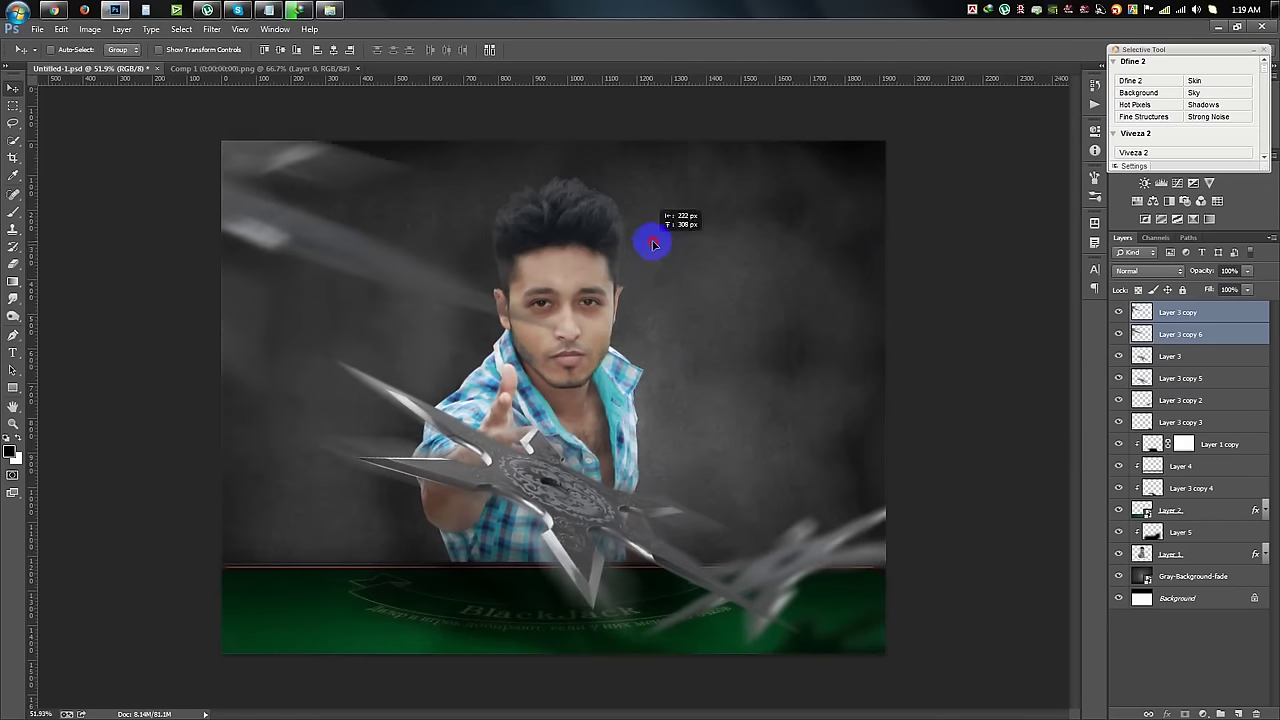
left_click_drag(652, 244, 832, 240)
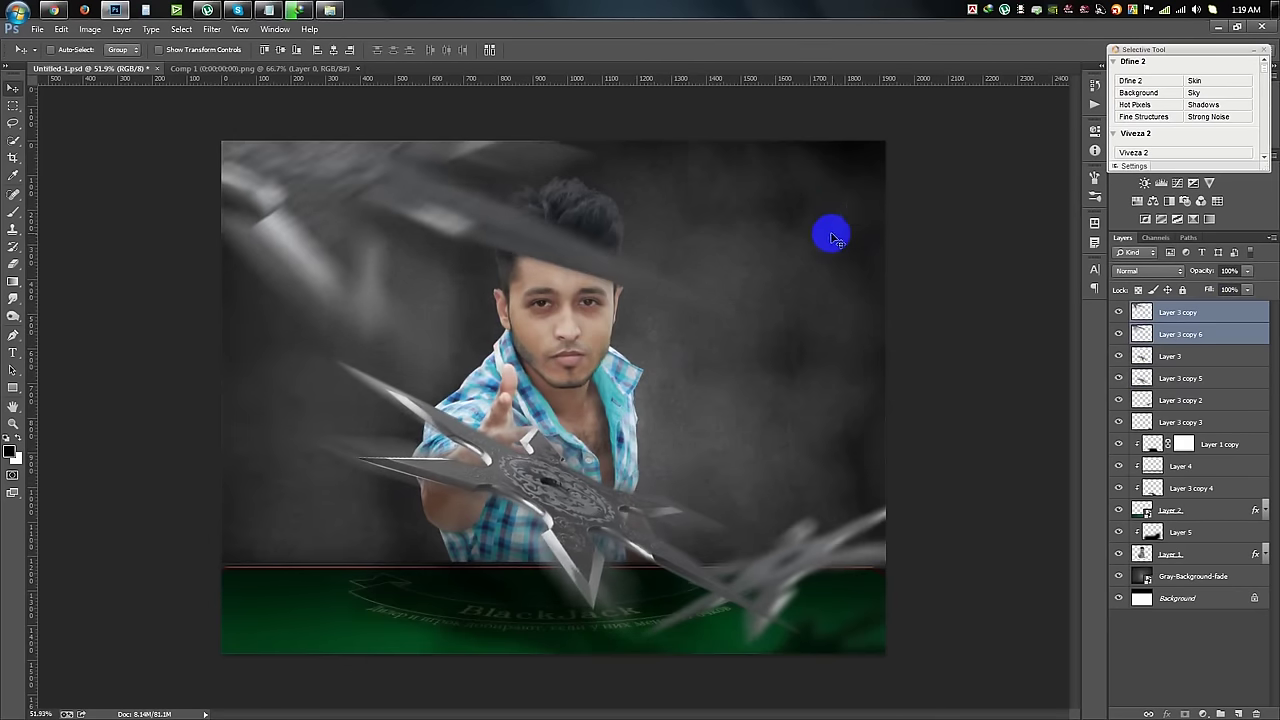
key("ctrl+t")
left_click_drag(780, 386, 731, 357)
mouse_move(771, 434)
left_mouse_down()
mouse_move(429, 257)
mouse_move(423, 266)
left_mouse_up()
key("Return")
mouse_move(552, 340)
left_mouse_down()
mouse_move(560, 399)
mouse_move(558, 368)
left_mouse_up()
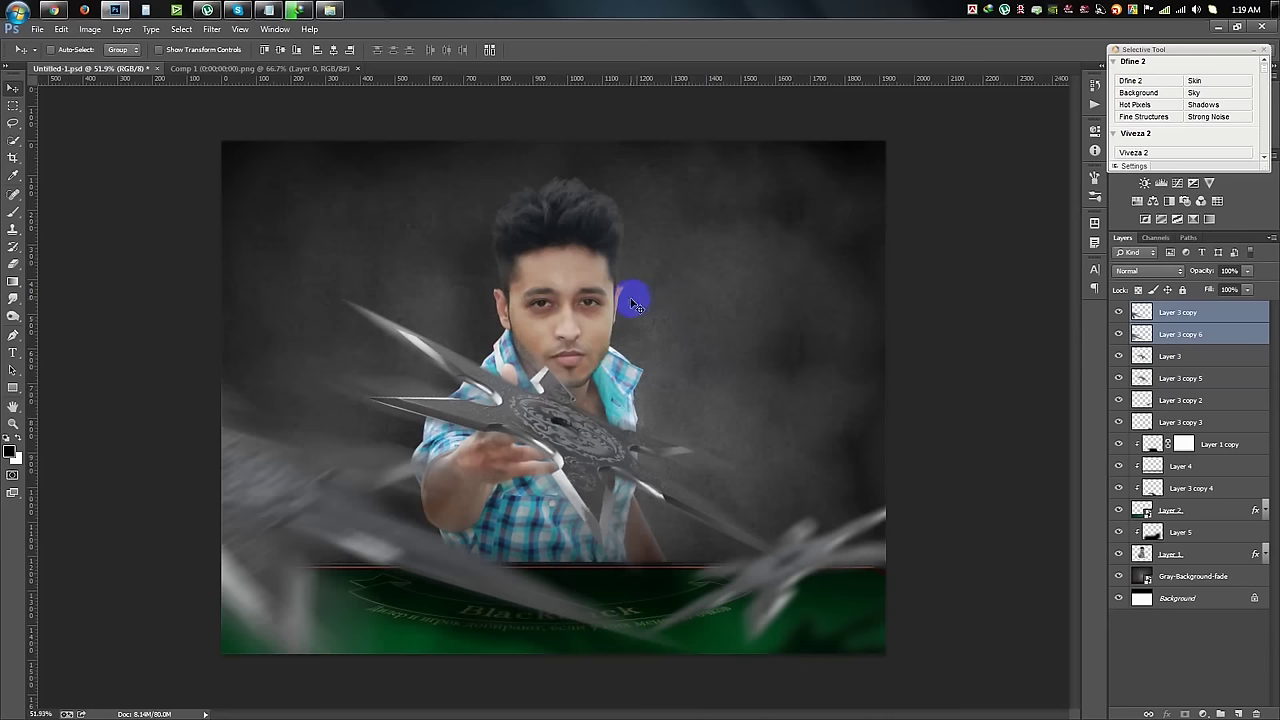
Add a new Layer 6 on top and apply the merged visible poster into it
left_click(1197, 311)
left_click(1238, 710)
left_click(90, 29)
left_click(118, 222)
left_click(750, 204)
In Viveza 2, set saturation -16%, structure 34% and contrast 18%, then apply
left_click(1134, 152)
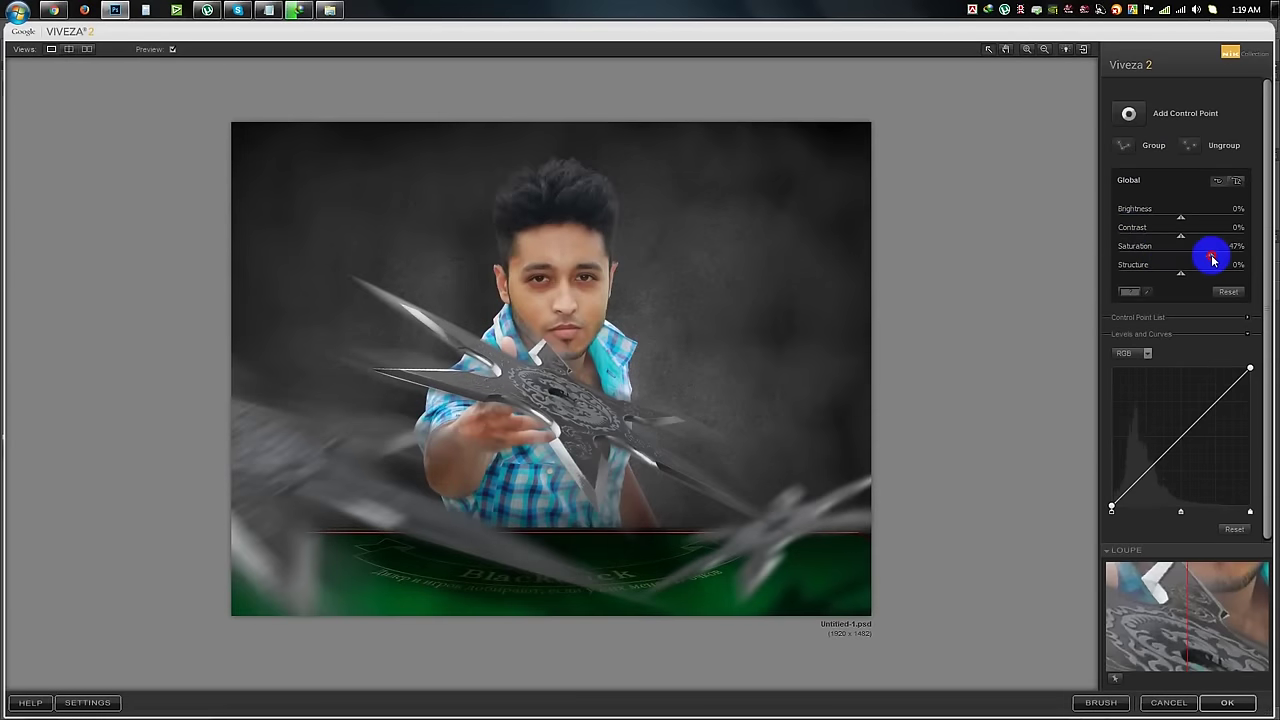
left_click_drag(1190, 261, 1176, 260)
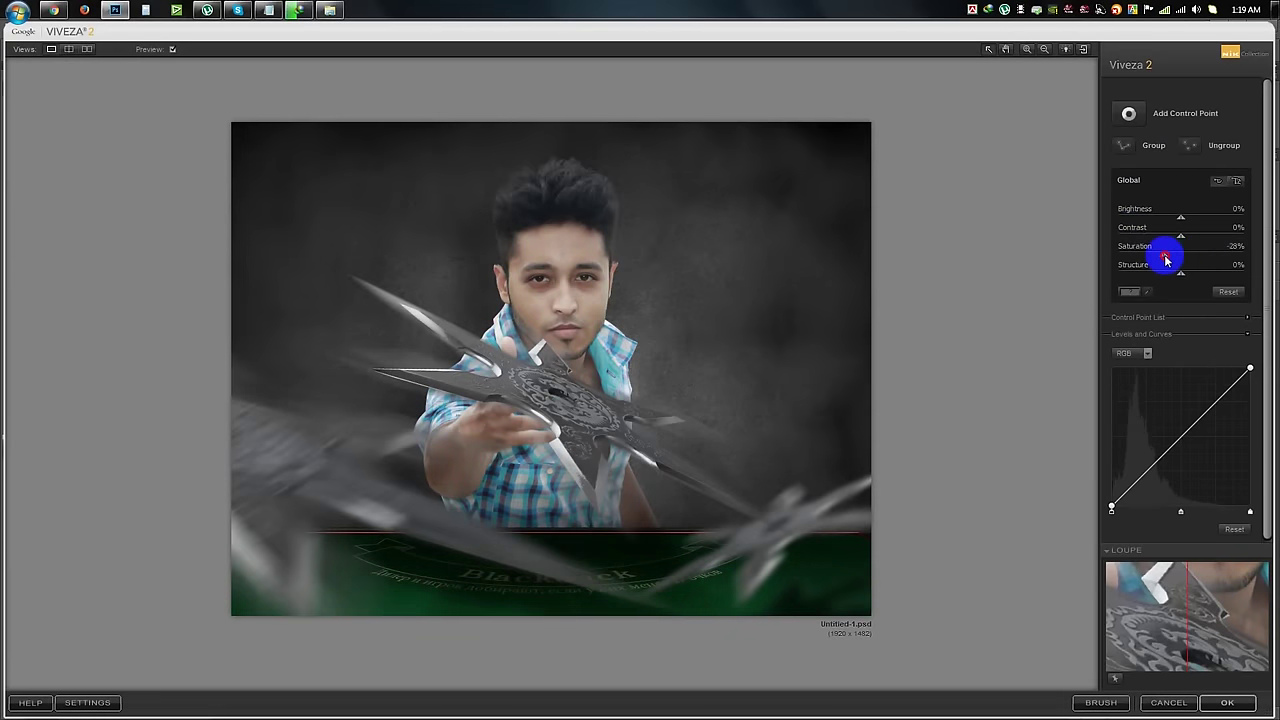
left_click_drag(1183, 271, 1203, 276)
left_click_drag(1181, 234, 1198, 239)
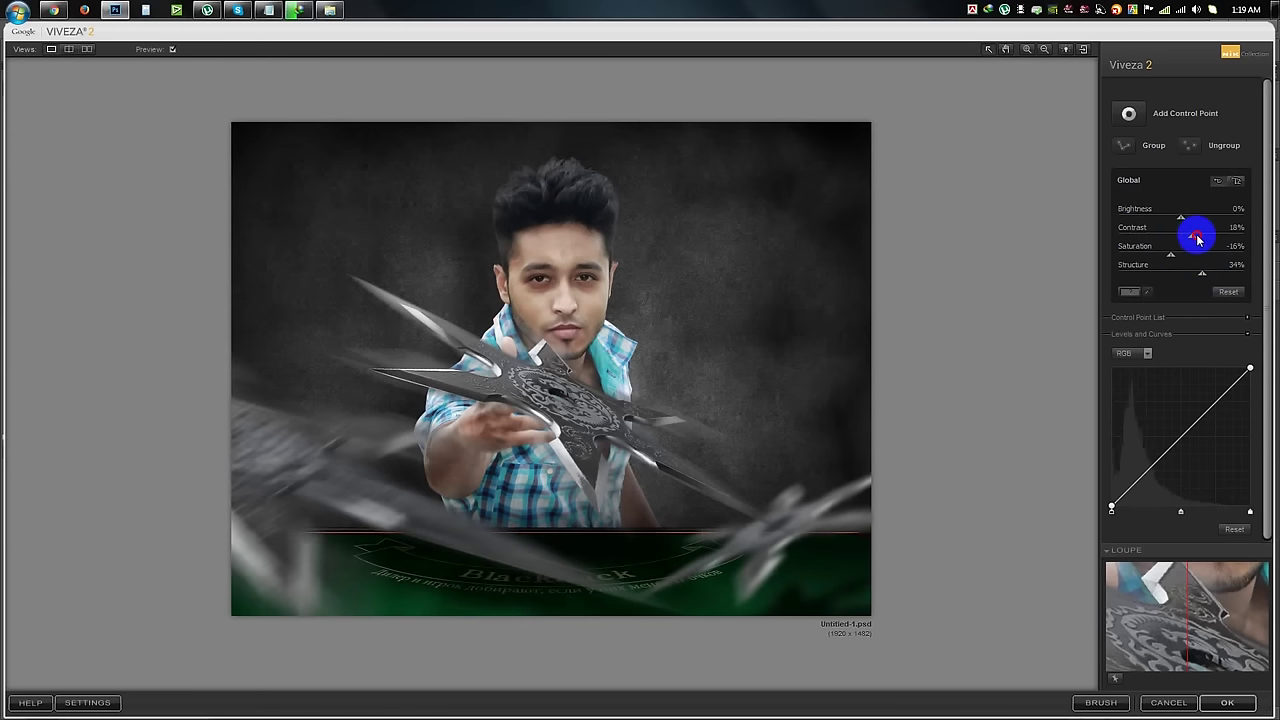
left_click(1226, 703)
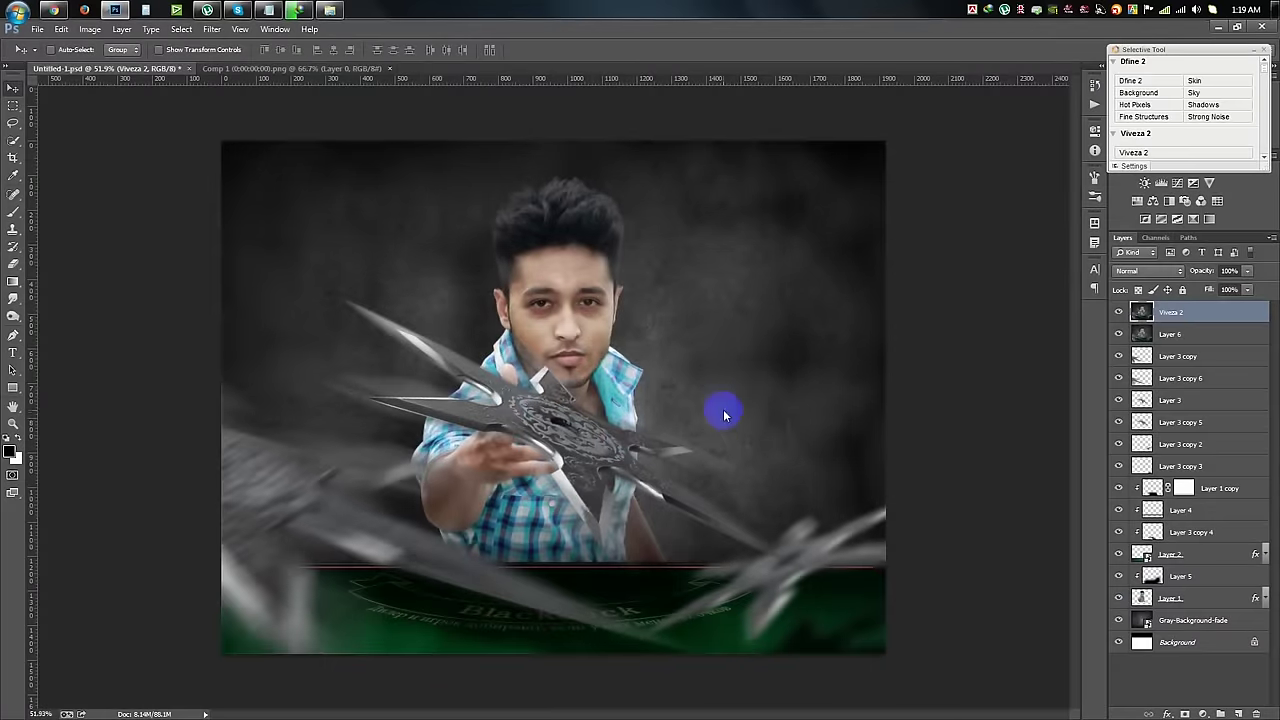
Apply Color Efex Pro 4's Detail Extractor filter to the poster as a new layer
scroll(1264, 152, "down", 3)
scroll(1266, 155, "down", 3)
scroll(1268, 157, "down", 3)
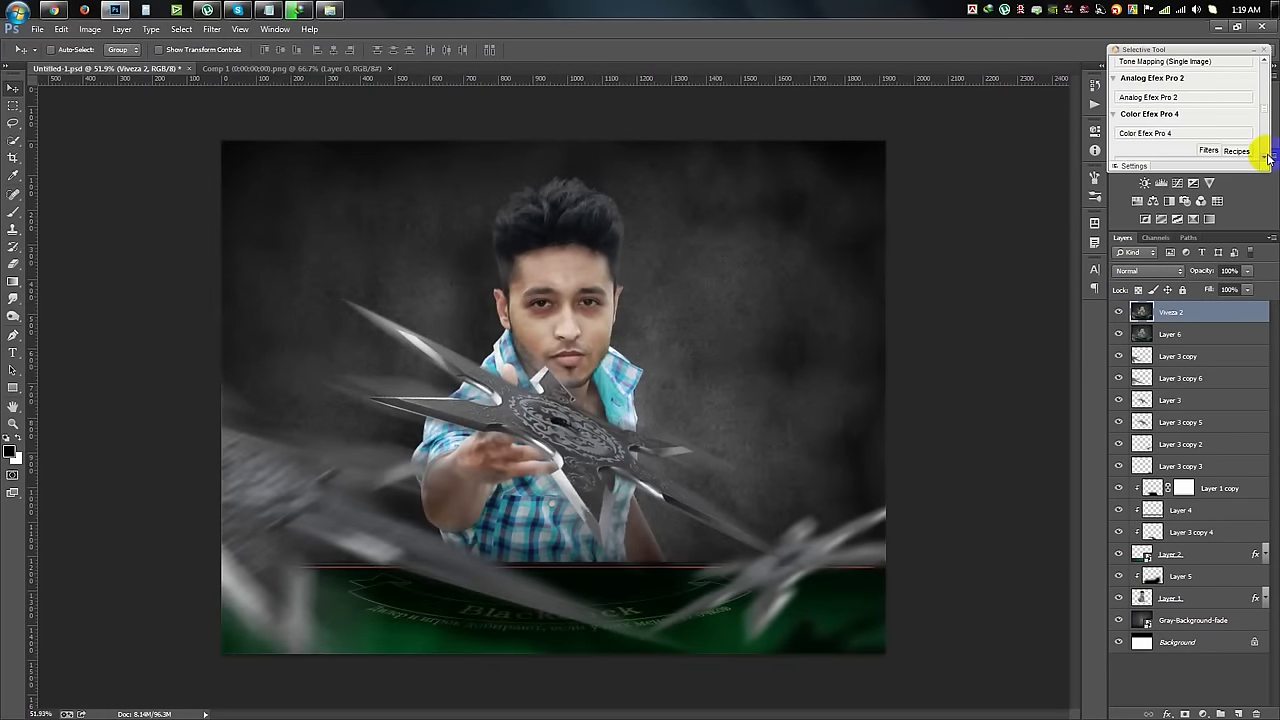
left_click(214, 30)
left_click(1168, 134)
left_click(1168, 134)
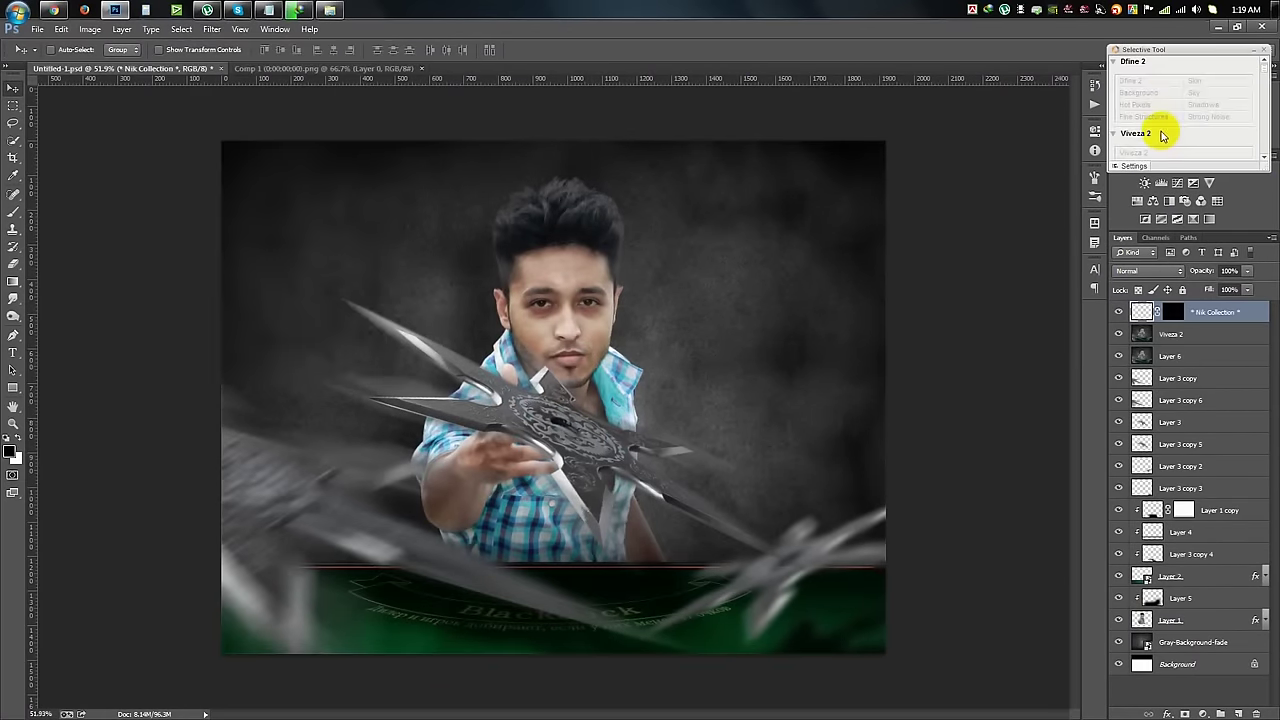
left_click(13, 265)
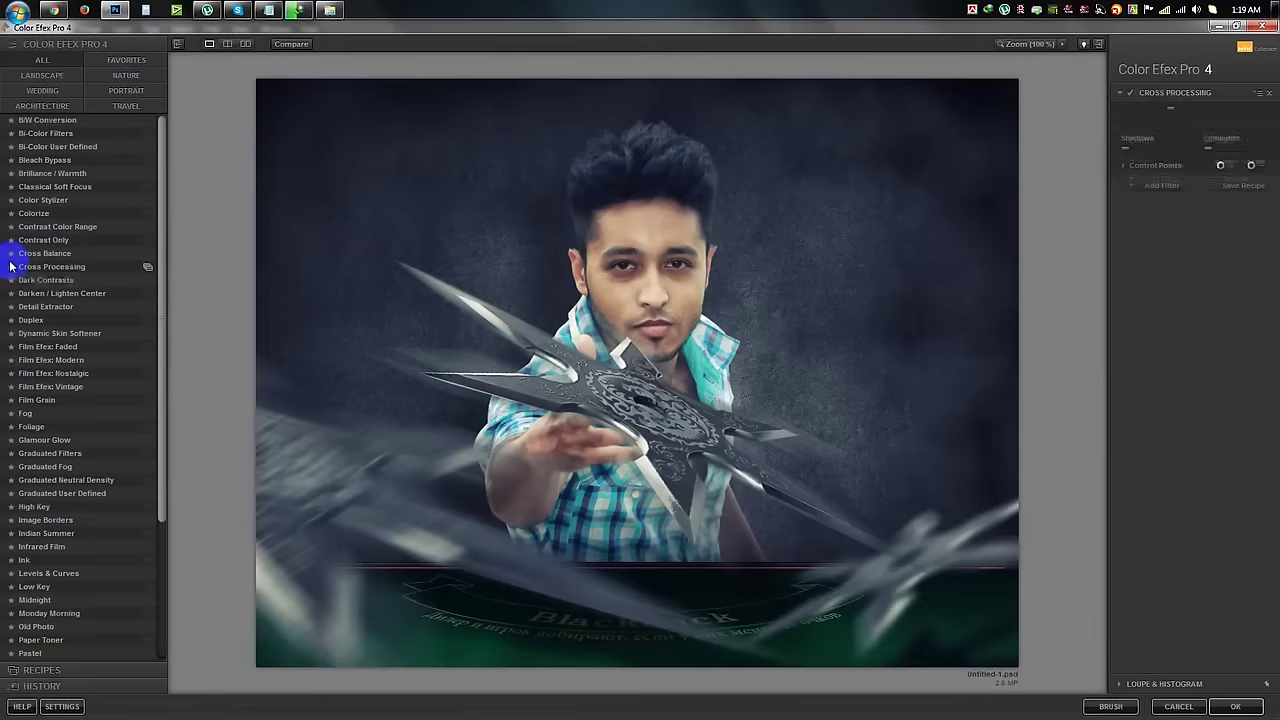
left_click(46, 308)
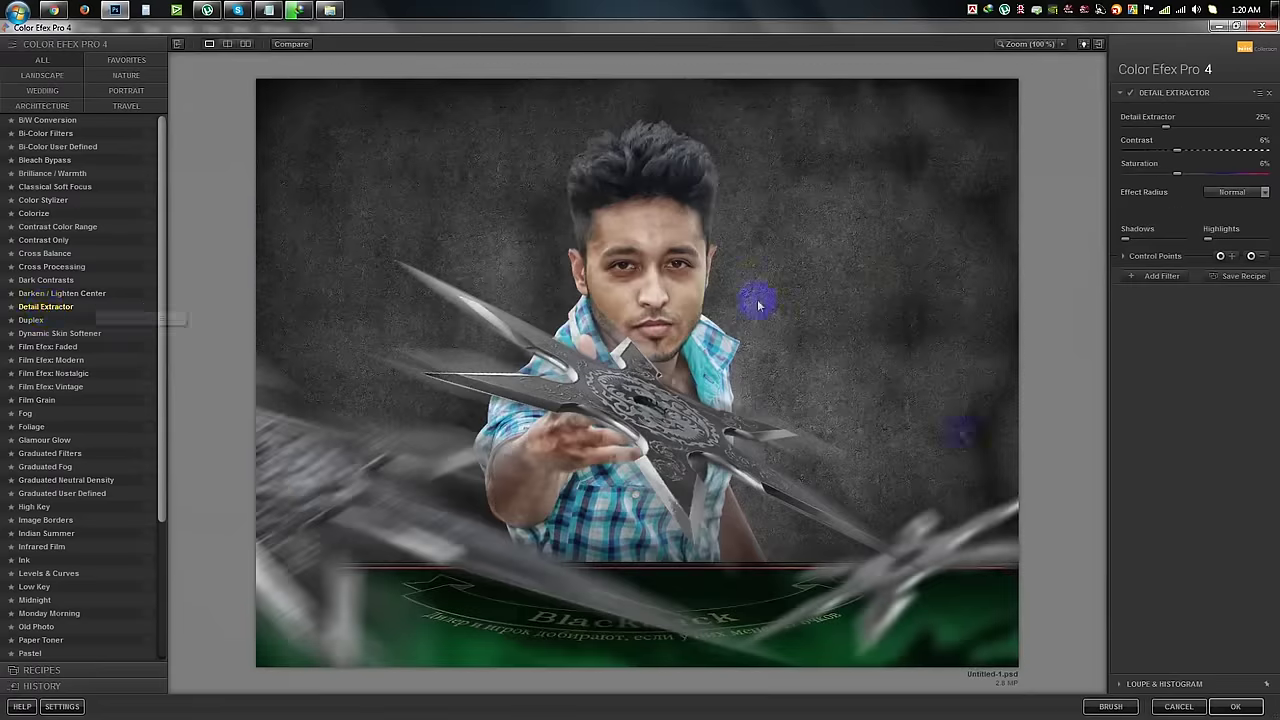
left_click(1235, 706)
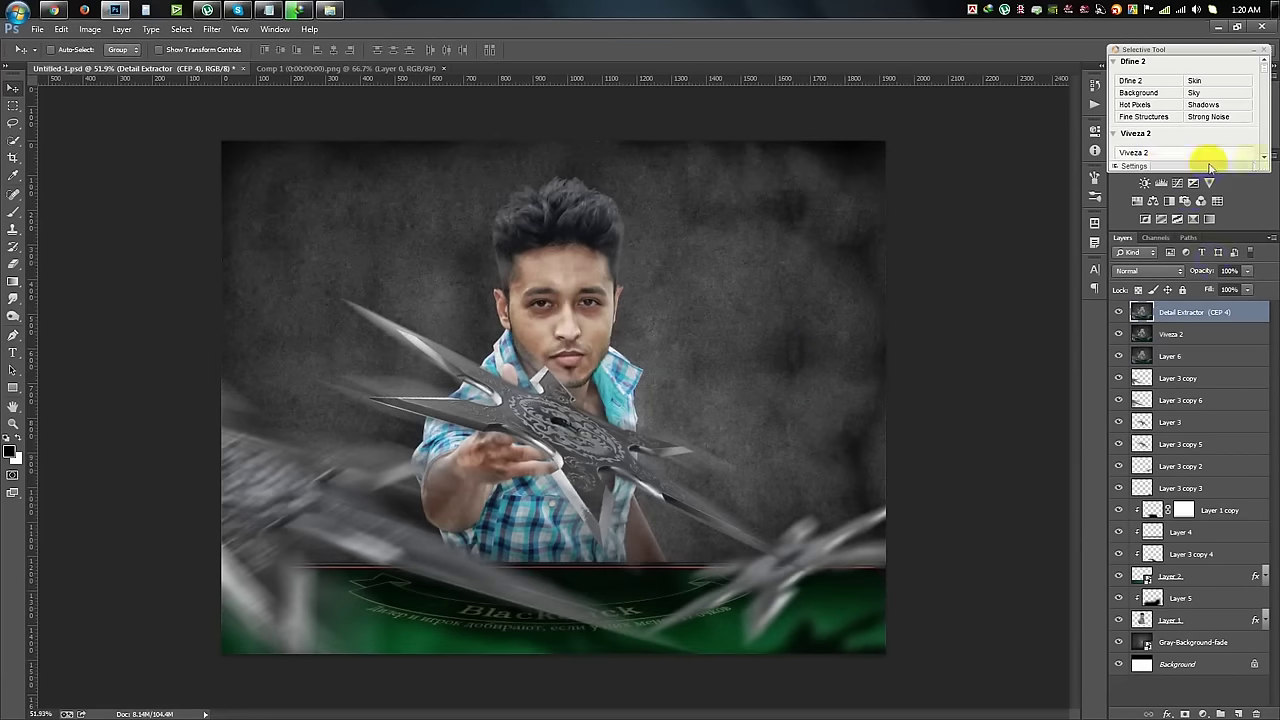
scroll(1250, 157, "down", 3)
Preview HDR Efex Pro 2 presets including Dark, B&W and Structurized, then apply the result
left_click(1178, 131)
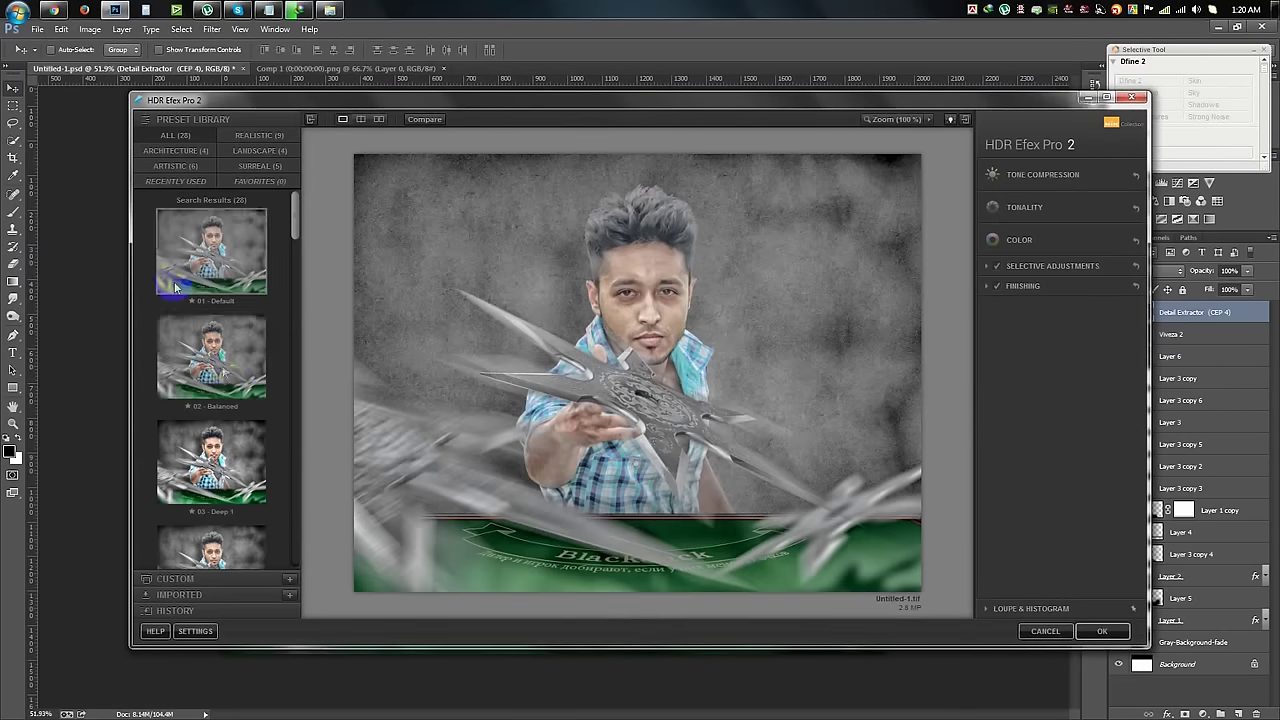
scroll(237, 466, "down", 2)
left_click(232, 430)
left_click(240, 493)
scroll(240, 460, "down", 3)
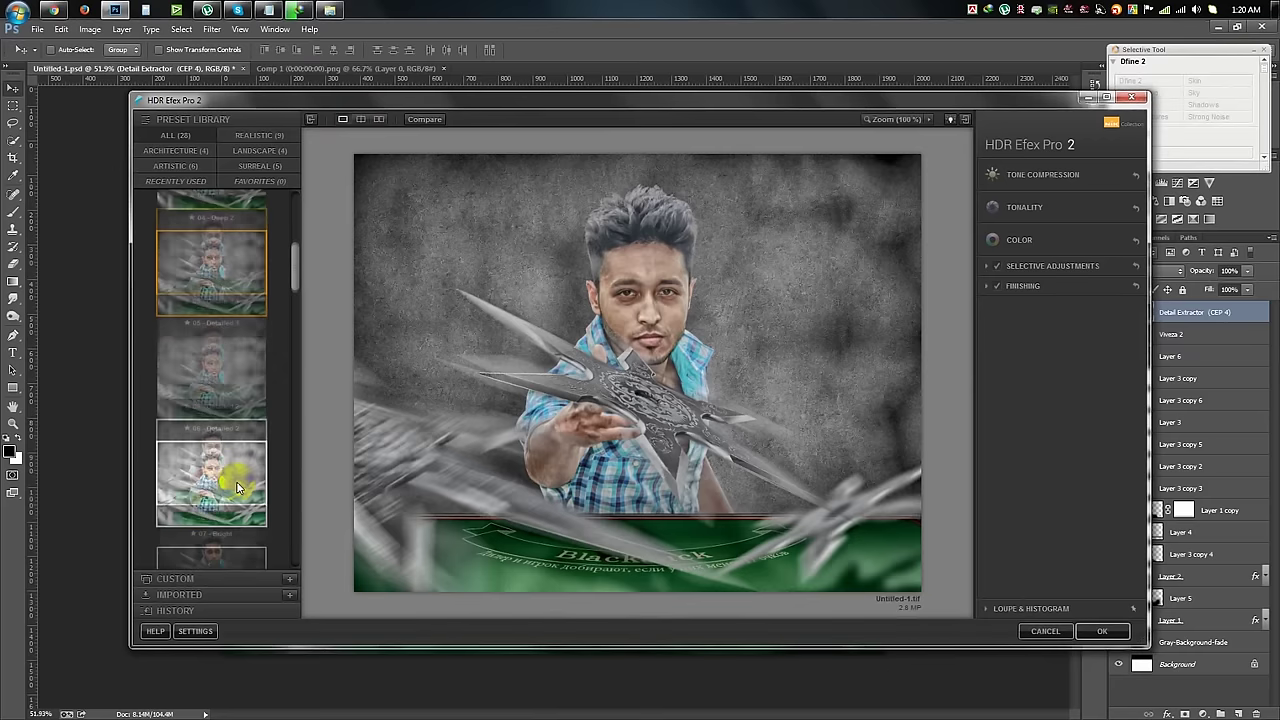
left_click(235, 480)
scroll(238, 482, "down", 2)
left_click(240, 465)
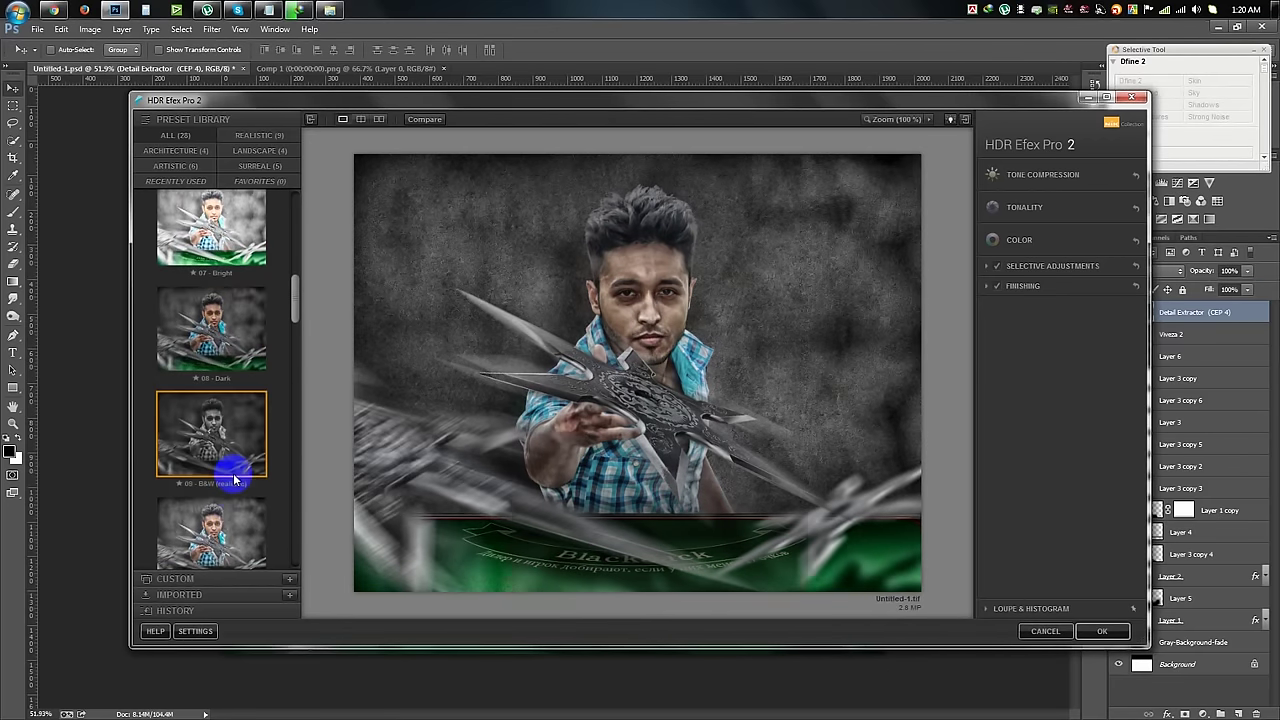
left_click(226, 540)
left_click(1102, 631)
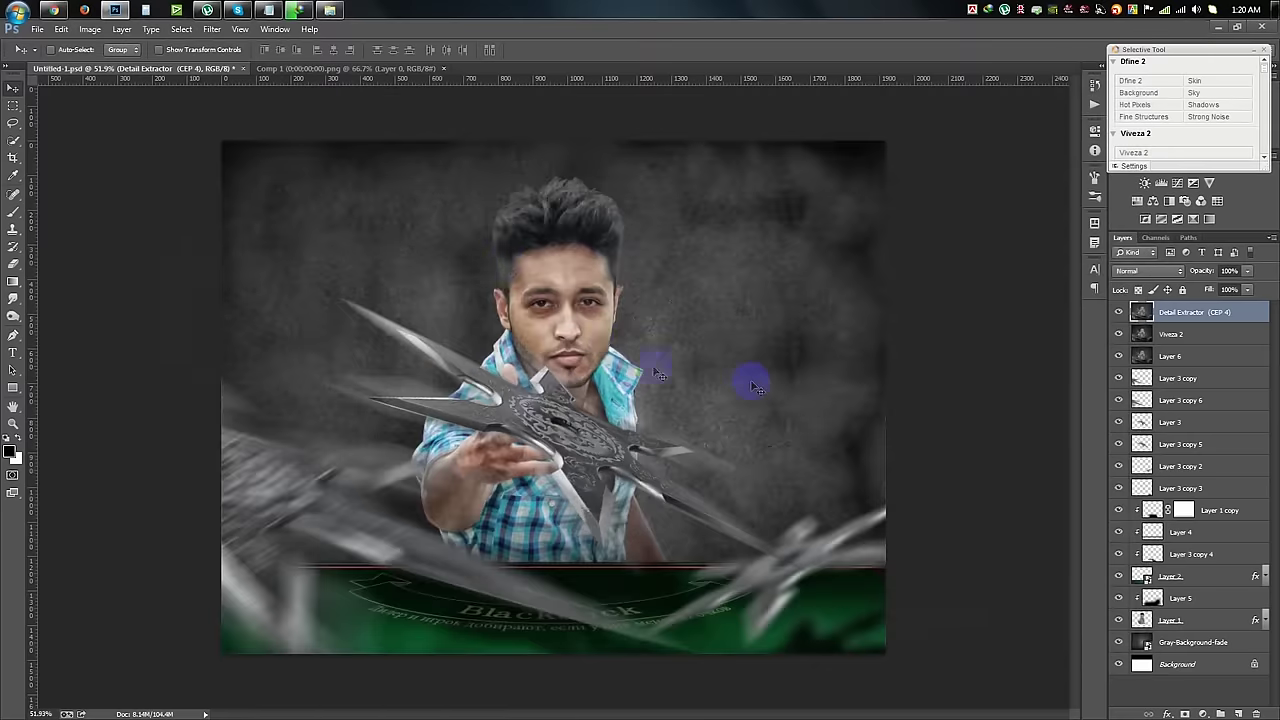
left_click(212, 29)
In Camera Raw, cool the temperature, set exposure -0.20 and blacks -18, and lower vibrance
left_click(250, 109)
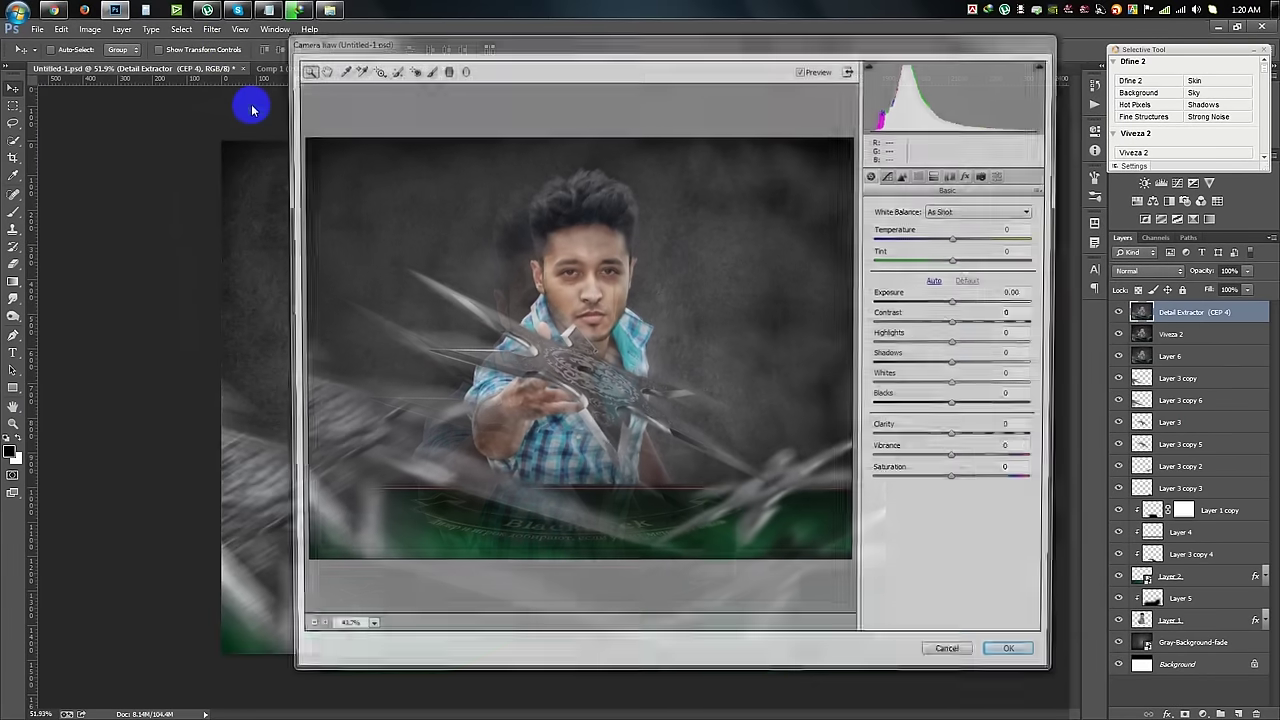
left_click_drag(960, 241, 950, 262)
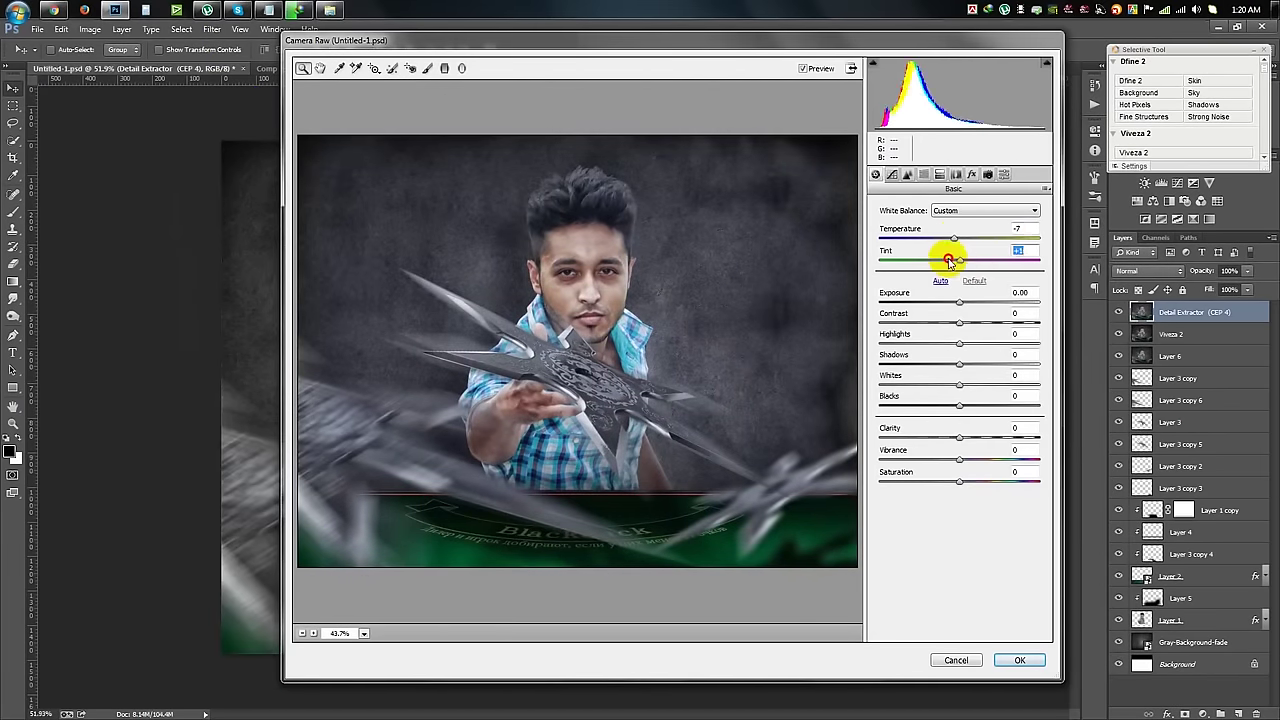
left_click_drag(962, 300, 955, 294)
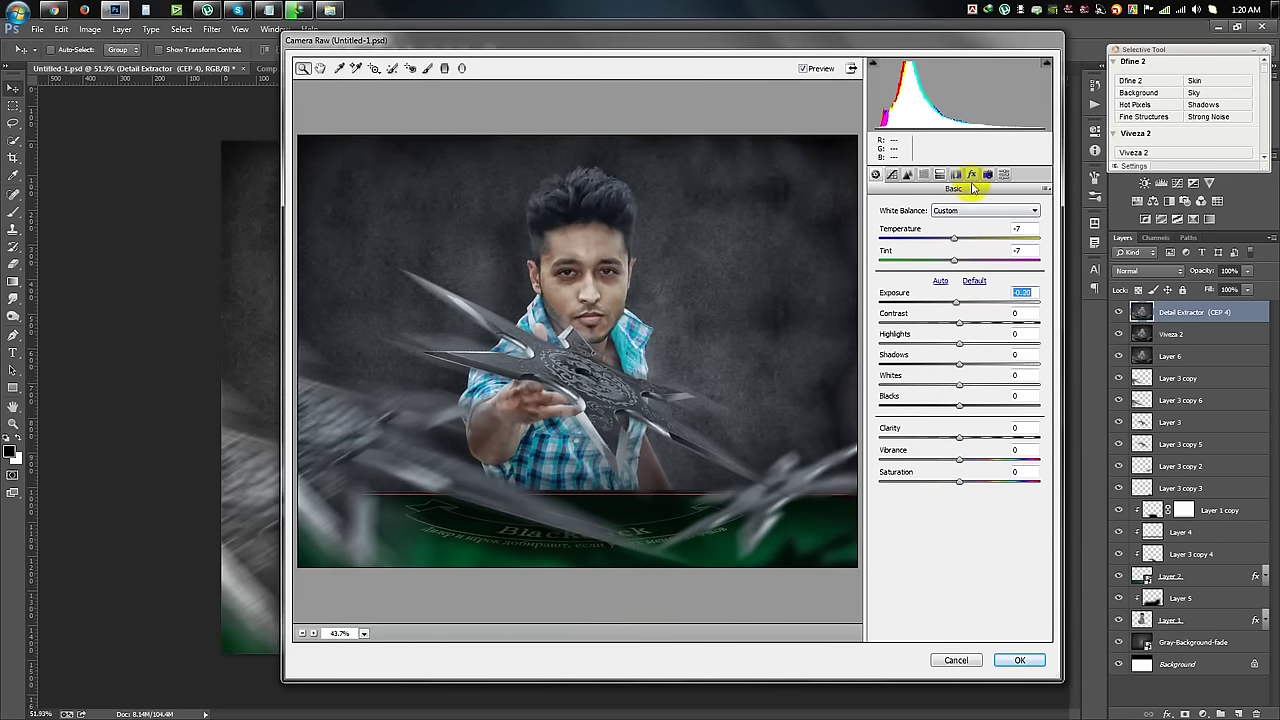
mouse_move(957, 405)
left_mouse_down()
mouse_move(930, 405)
mouse_move(945, 407)
left_mouse_up()
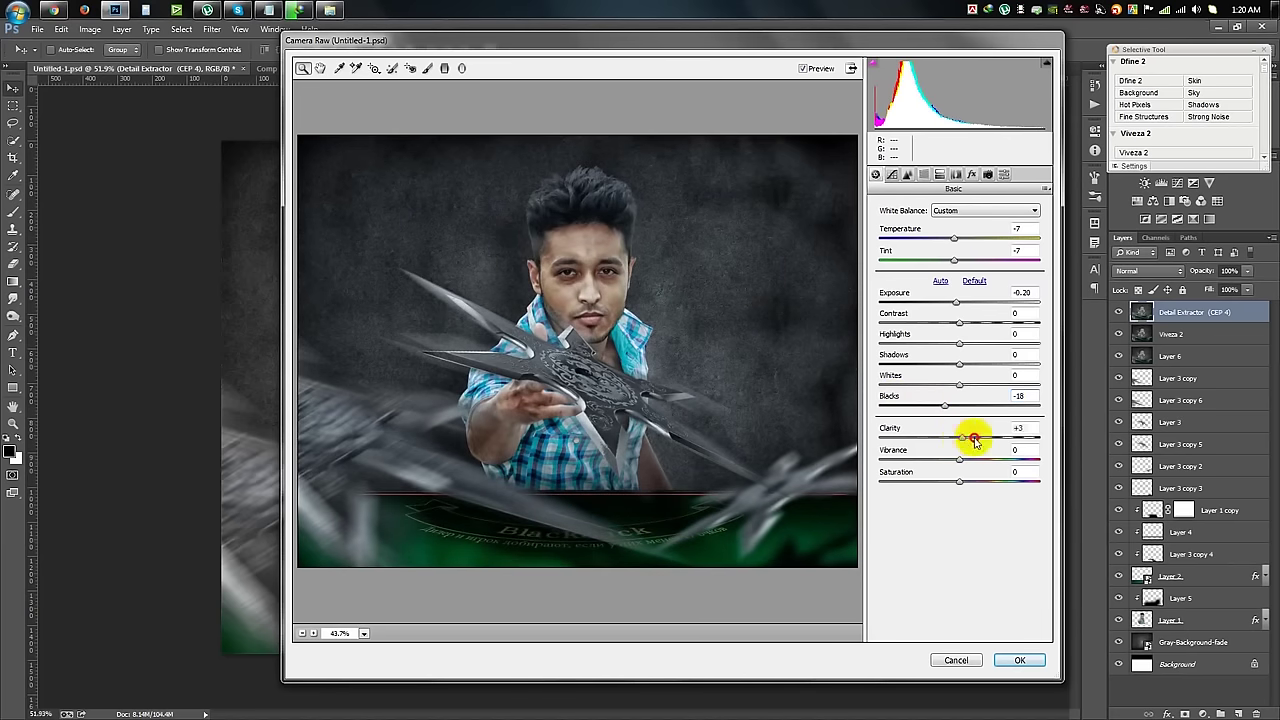
mouse_move(960, 458)
left_mouse_down()
mouse_move(928, 455)
mouse_move(971, 451)
mouse_move(944, 452)
left_mouse_up()
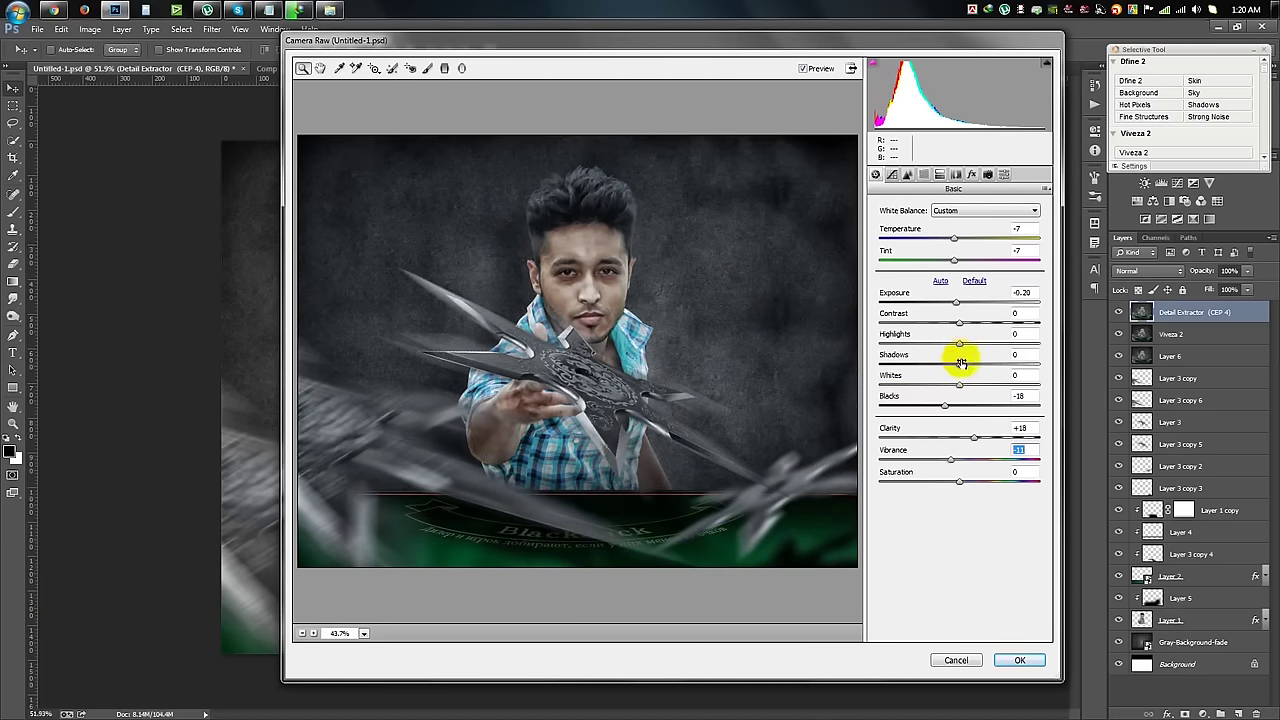
mouse_move(959, 363)
left_mouse_down()
mouse_move(972, 364)
mouse_move(946, 344)
mouse_move(988, 384)
left_mouse_up()
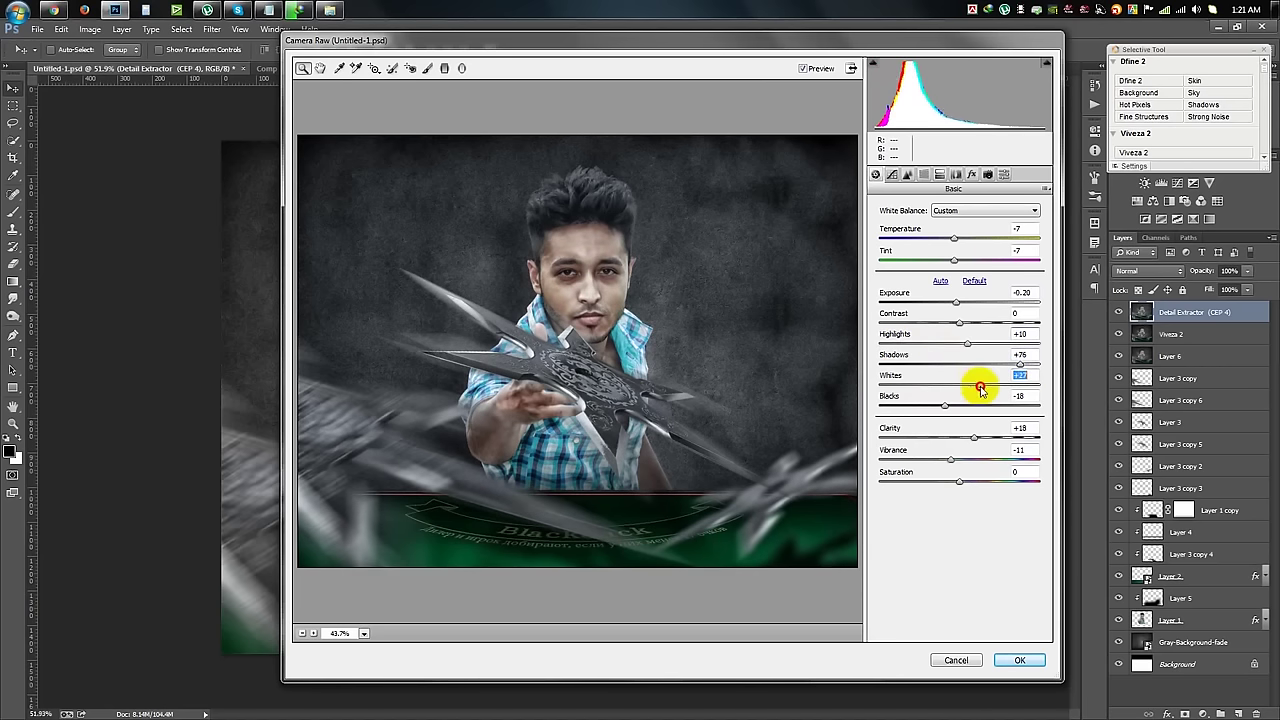
left_click_drag(946, 344, 912, 344)
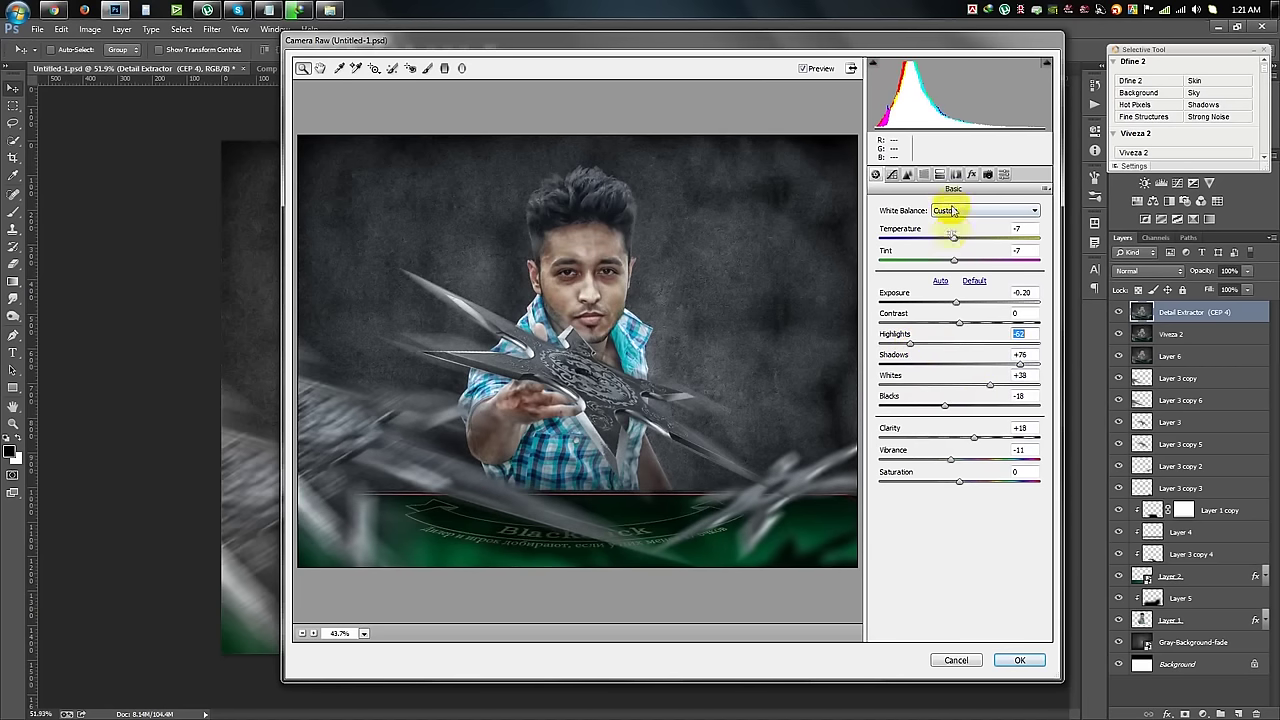
Set Camera Raw luminance noise reduction to 15, add a dark edge vignette, and apply
left_click(907, 175)
left_click_drag(881, 338, 903, 340)
left_click(971, 174)
mouse_move(955, 346)
left_mouse_down()
mouse_move(907, 358)
mouse_move(924, 358)
left_mouse_up()
left_click(1020, 660)
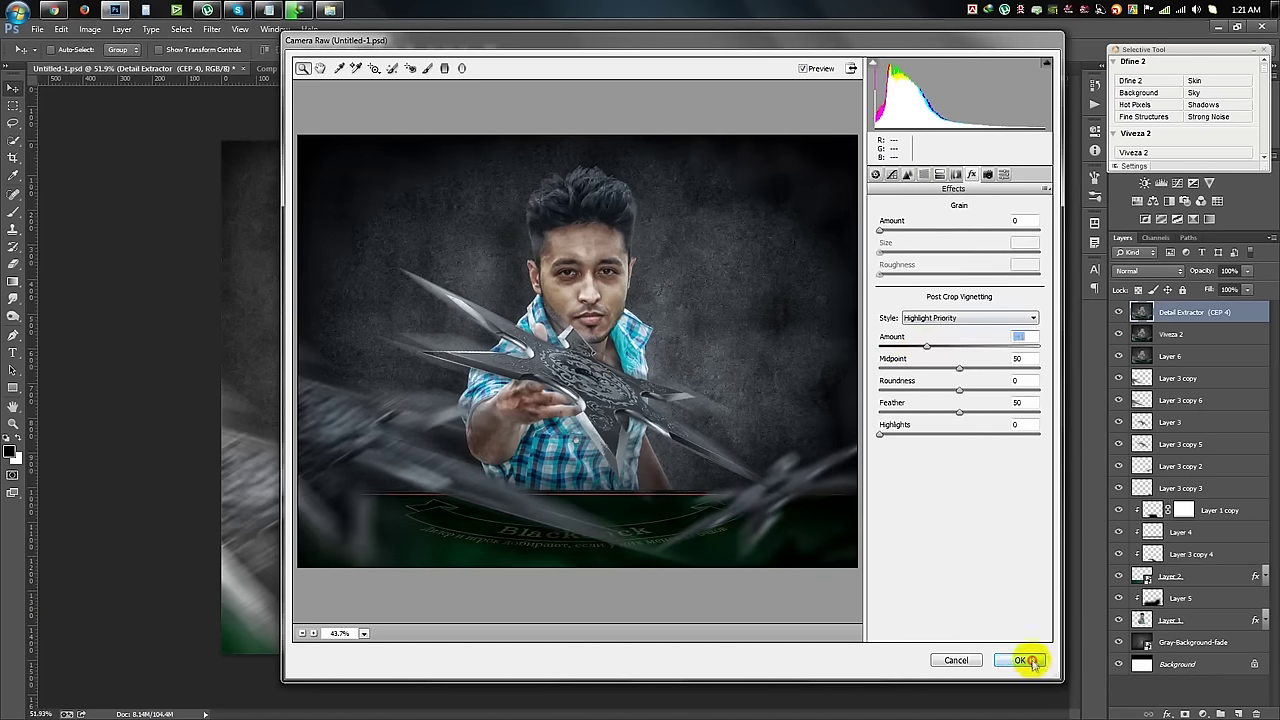
left_click(590, 296, "ctrl")
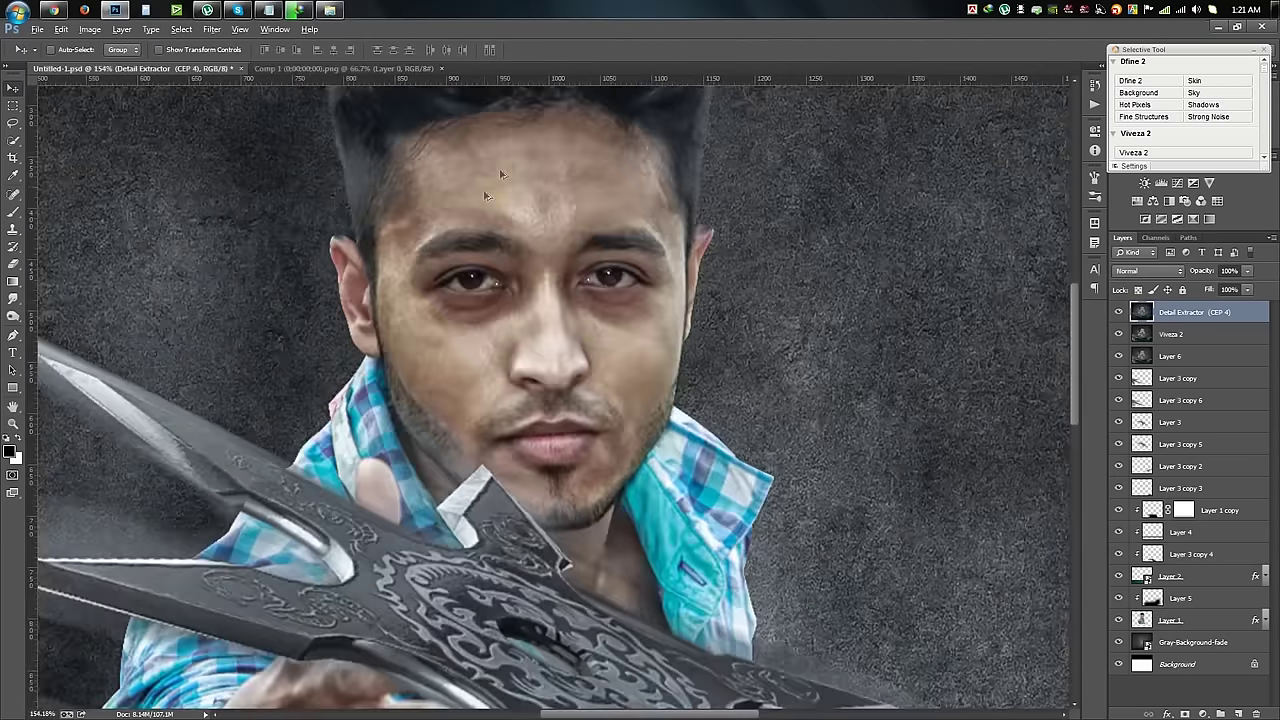
Add a new Layer 7 filled with 50% Gray
left_click(1240, 712)
left_click(90, 33)
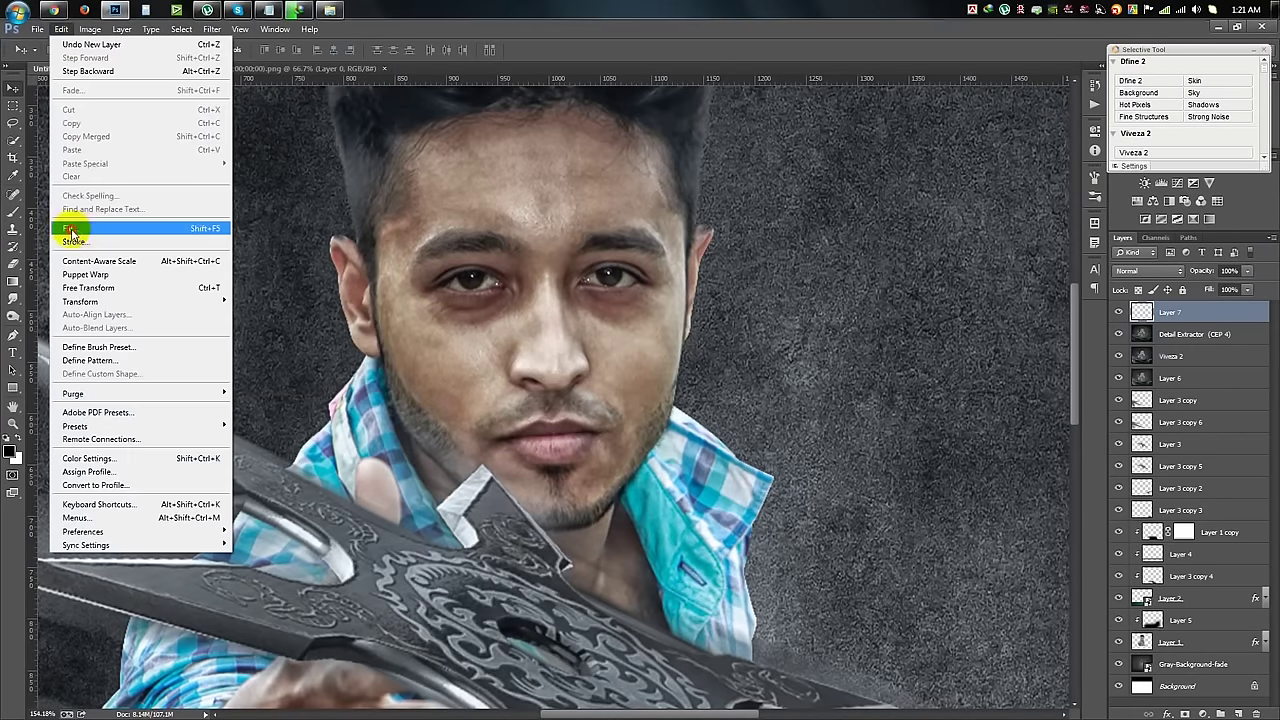
mouse_move(61, 29)
left_click(62, 228)
left_click(630, 217)
left_click(601, 327)
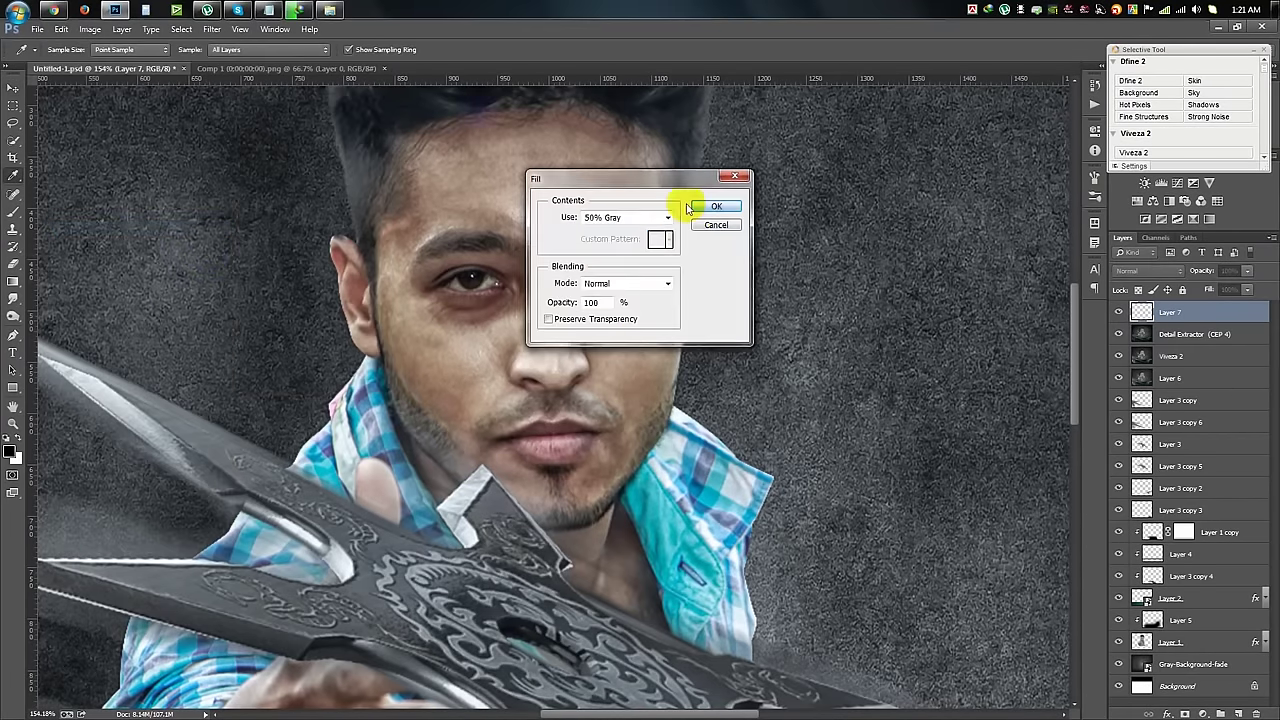
left_click(716, 206)
Add noise to the gray Layer 7 and set its blend mode to Overlay
left_click(212, 29)
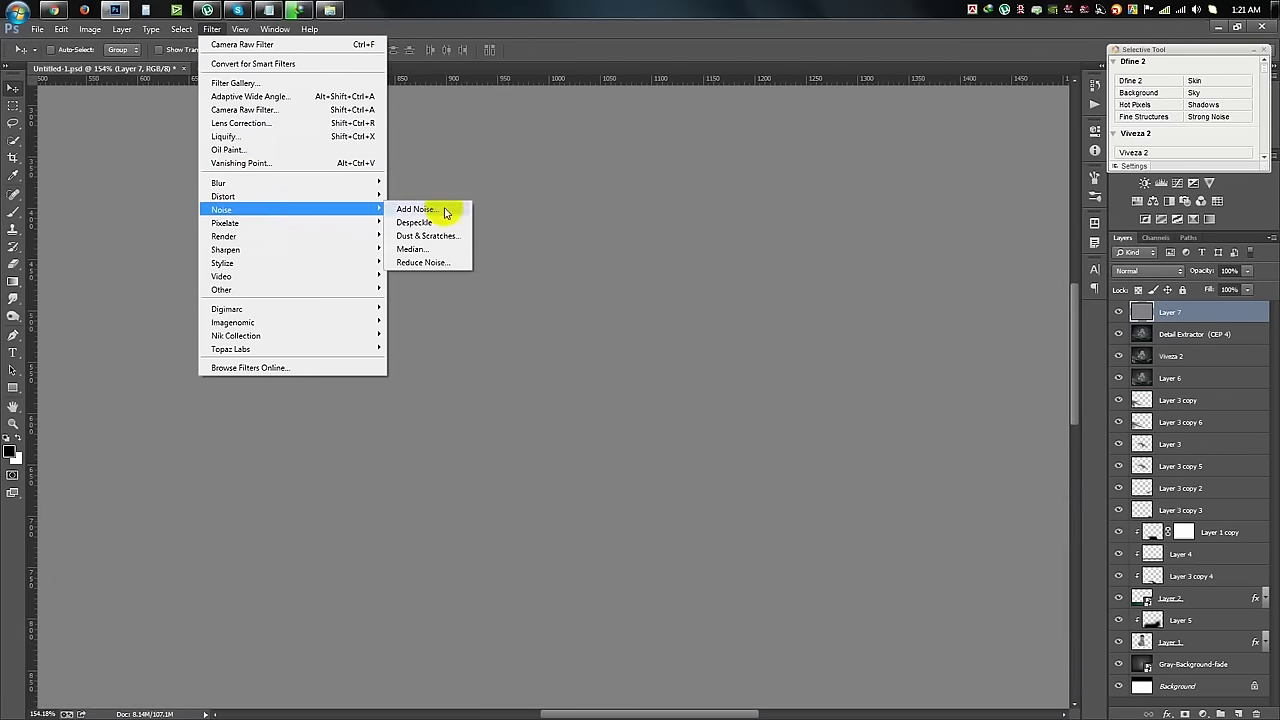
left_click(448, 209)
left_click(722, 168)
left_click(1150, 270)
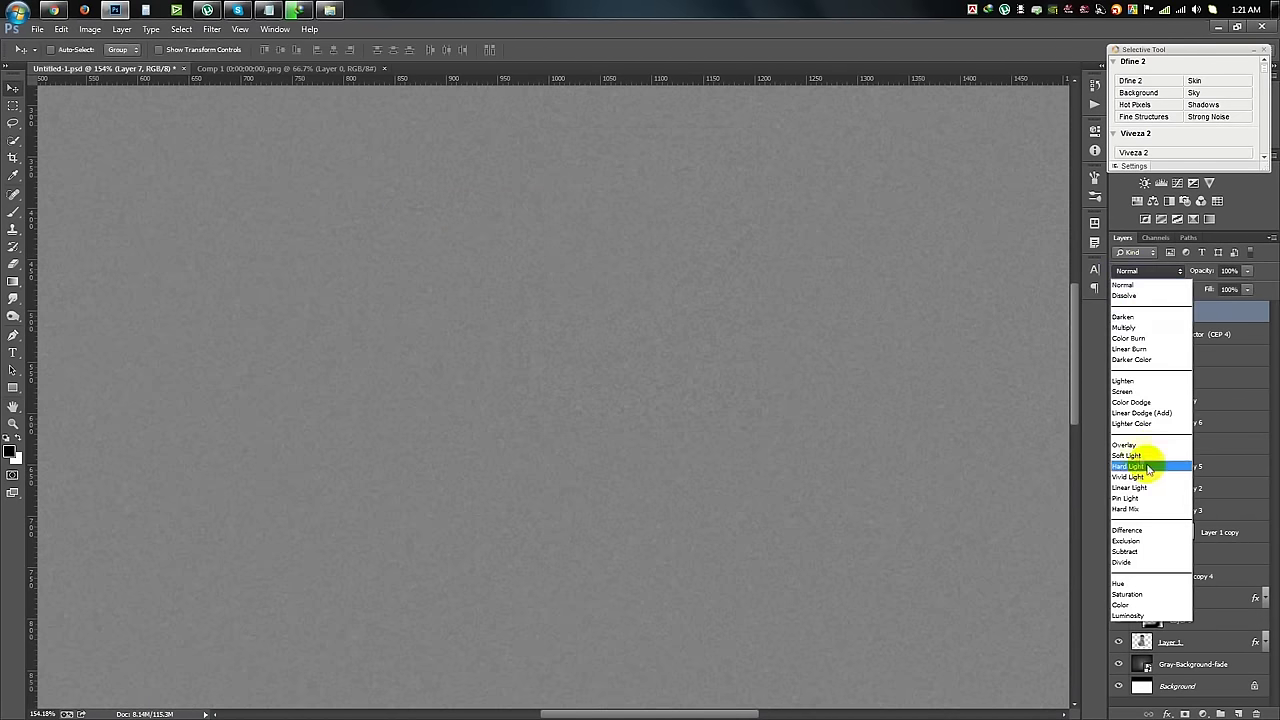
left_click(1143, 457)
Zoom in on the face and select the Detail Extractor layer
left_click(573, 282, "ctrl")
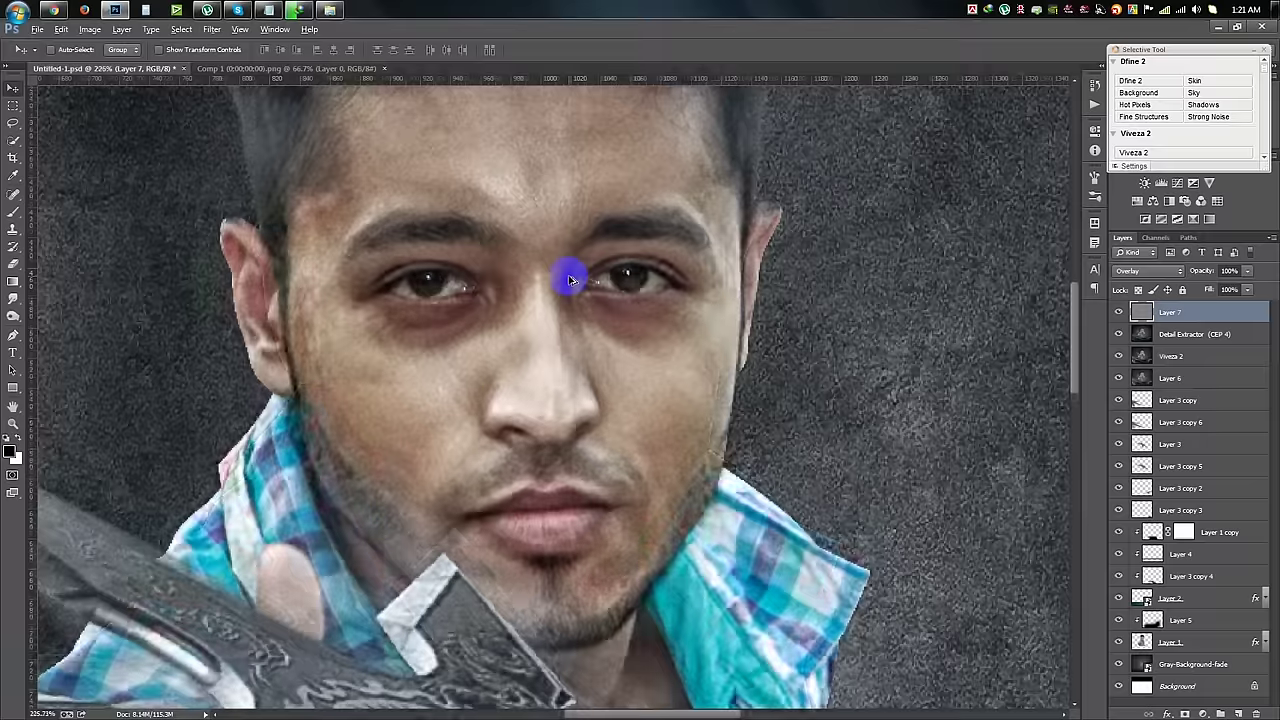
left_click(1190, 334)
scroll(189, 349, "up", 1)
left_click(20, 303)
Choose the Smudge Tool for softening the skin and scroll through the layers panel
left_click(70, 321)
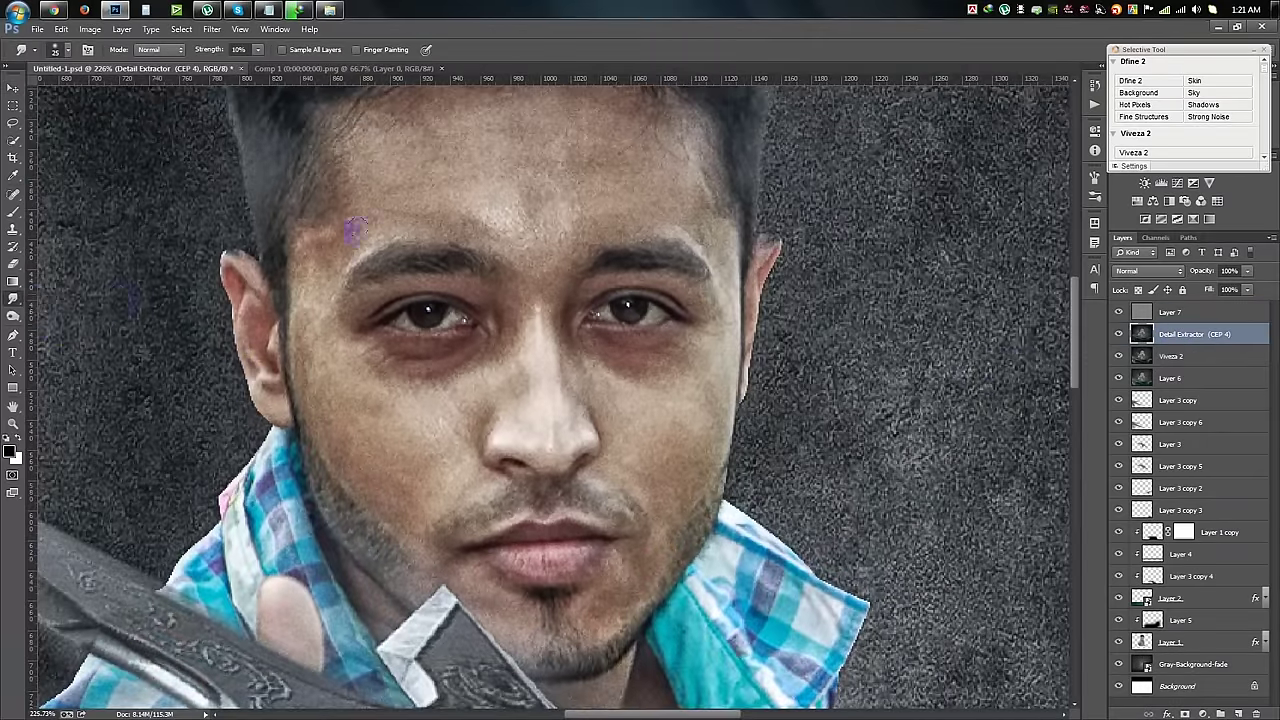
scroll(397, 220, "up", 2)
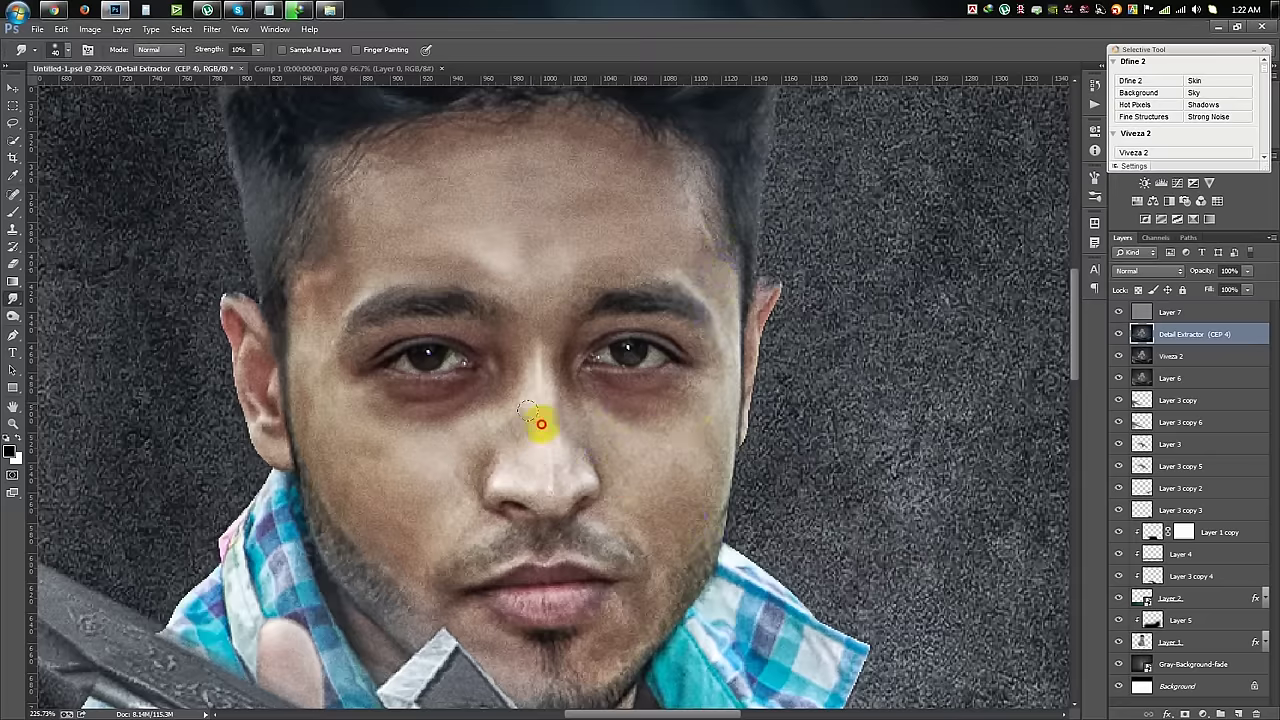
scroll(432, 449, "down", 2)
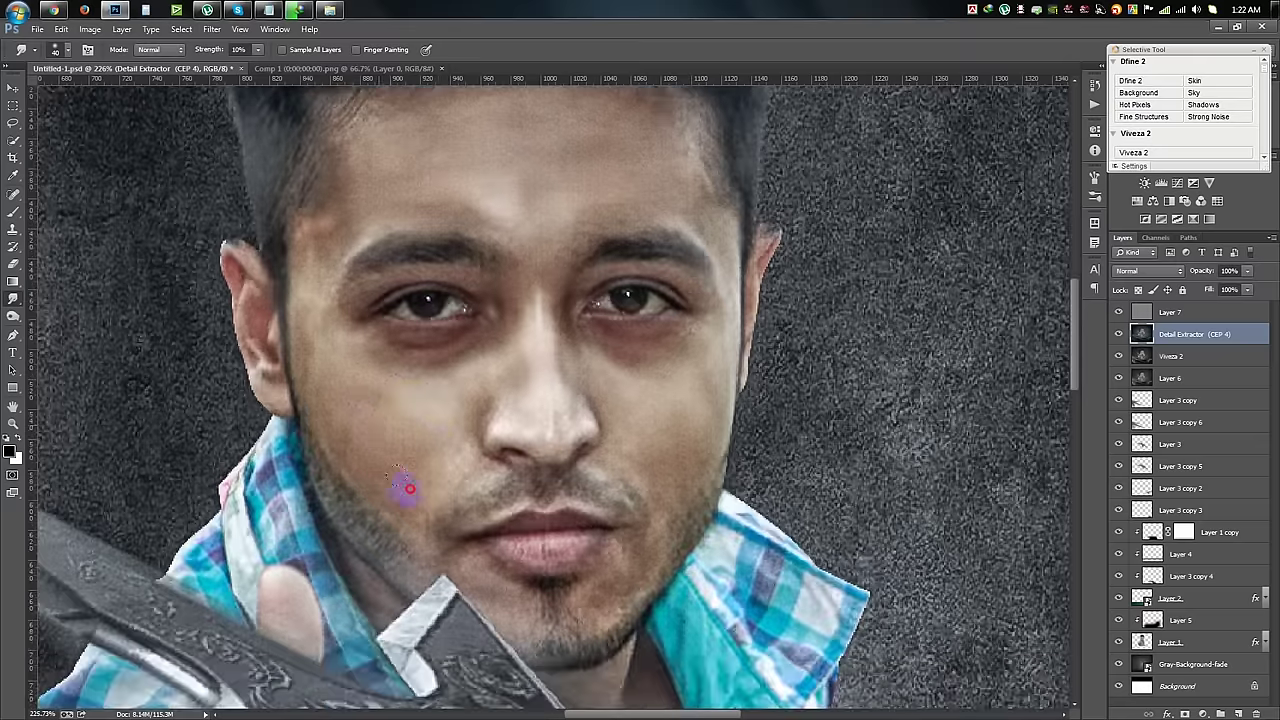
scroll(409, 488, "down", 2)
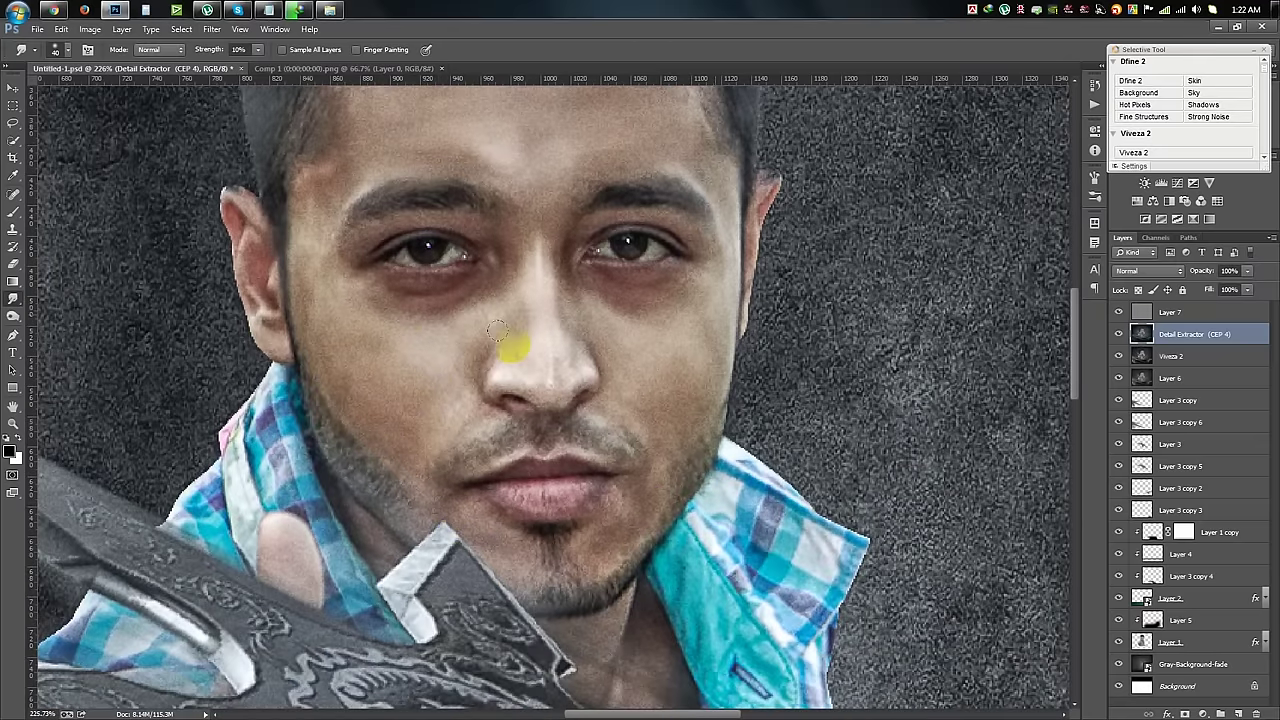
scroll(474, 486, "down", 3)
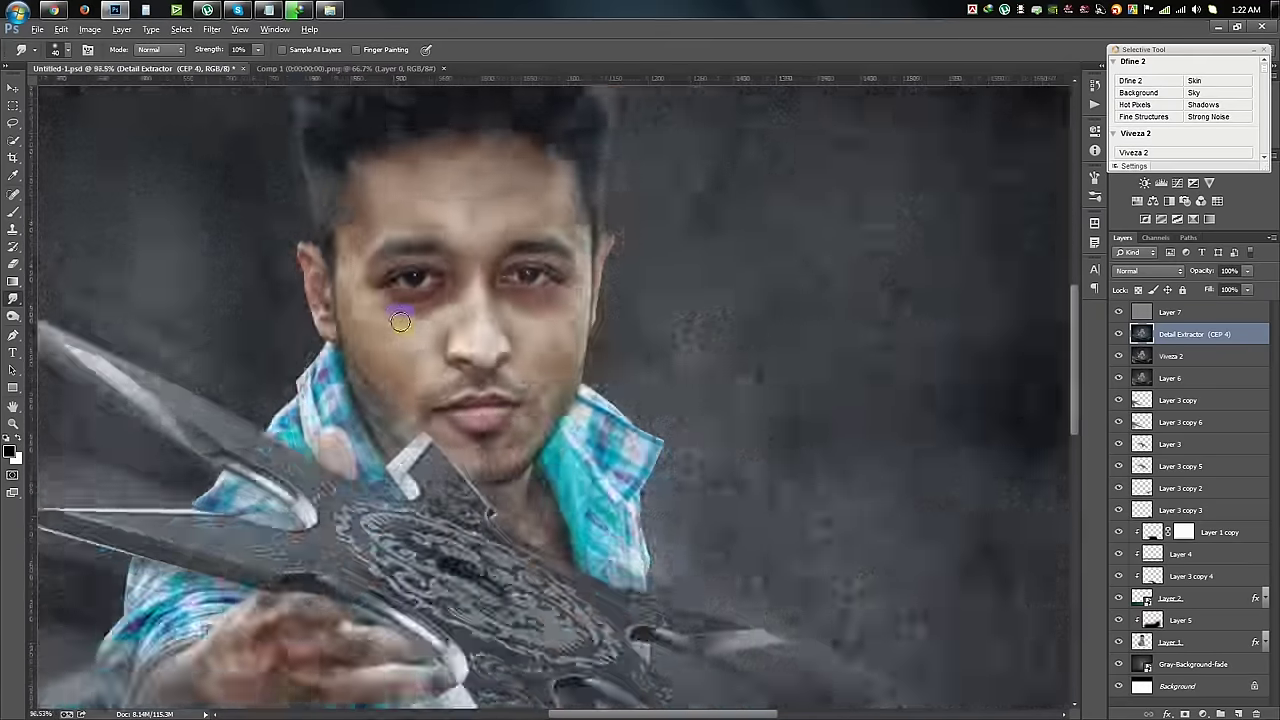
scroll(474, 486, "down", 2)
scroll(474, 486, "down", 2)
scroll(474, 486, "up", 4)
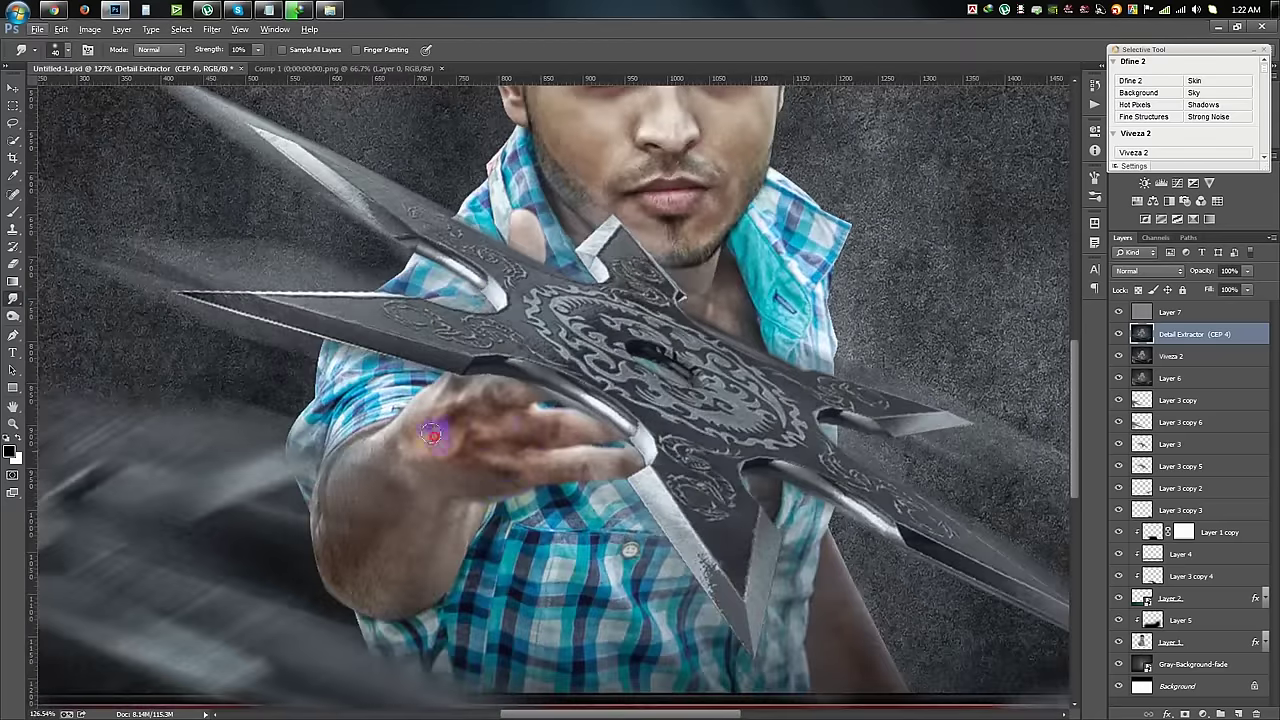
scroll(871, 614, "down", 2)
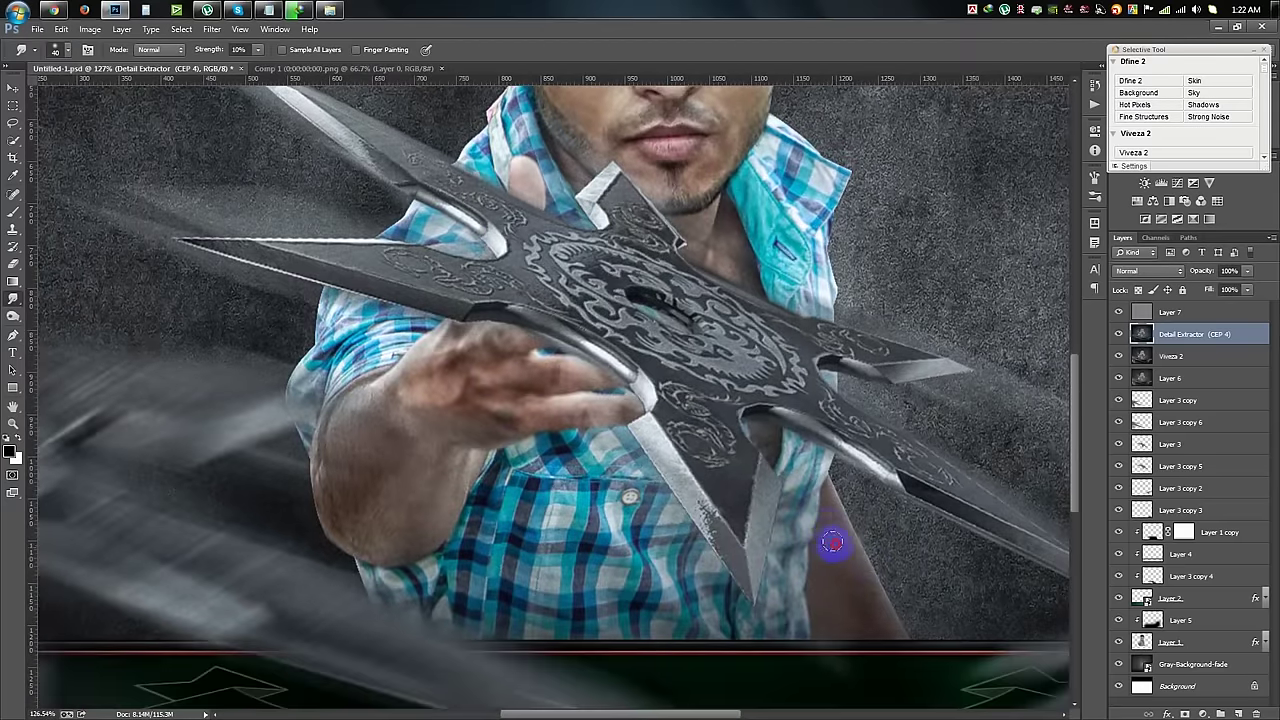
scroll(722, 213, "up", 5)
Select grain Layer 7, switch to the Move tool and fit the image in the window
left_click(1190, 312)
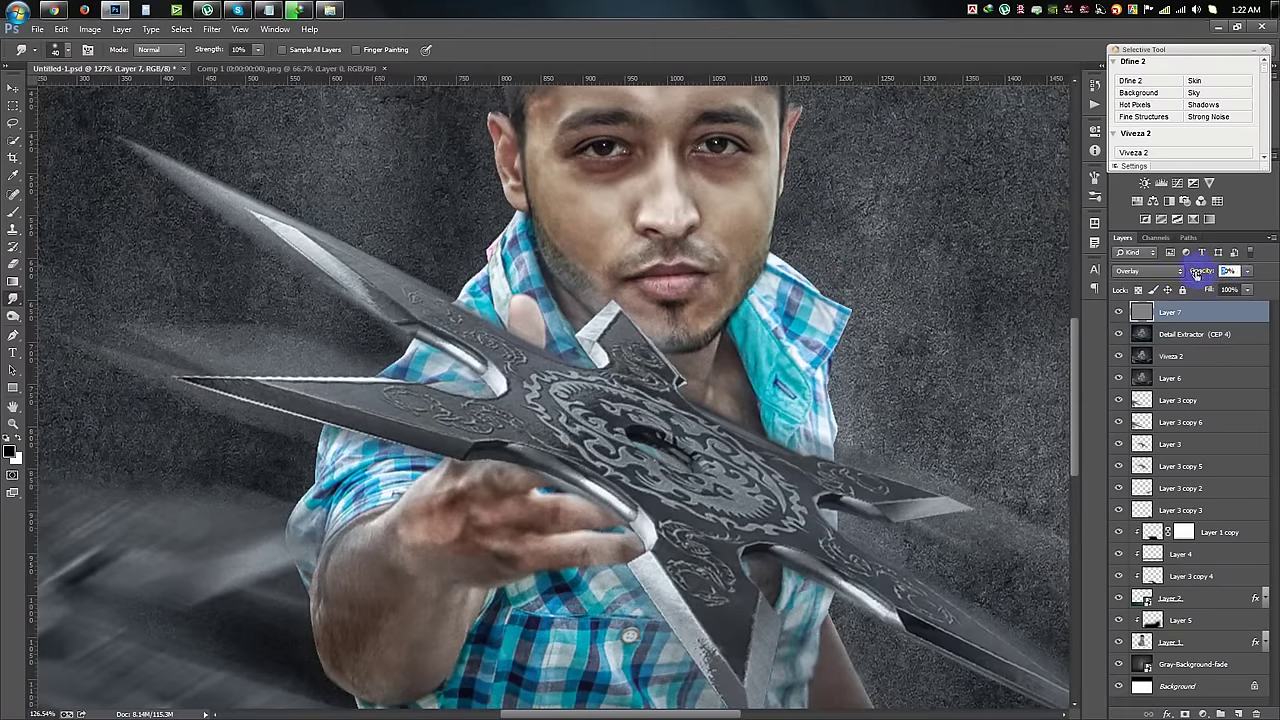
left_click(13, 88)
key("ctrl+0")
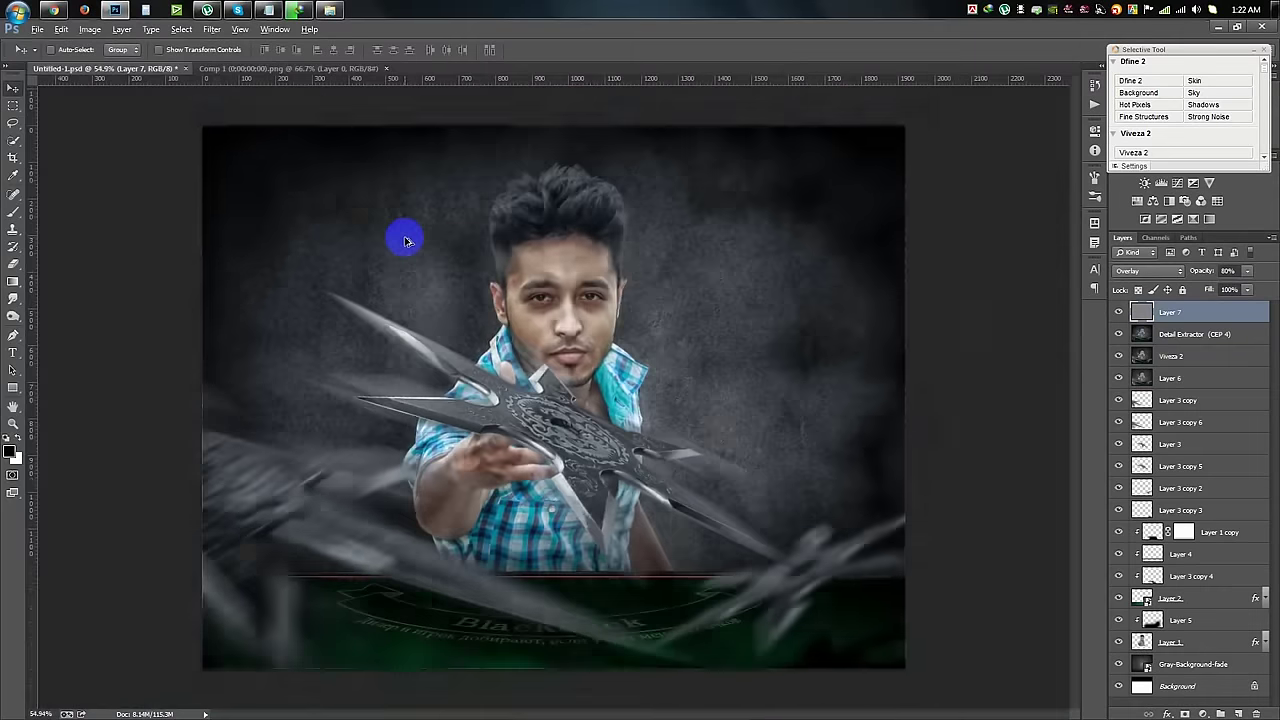
scroll(406, 241, "down", 1)
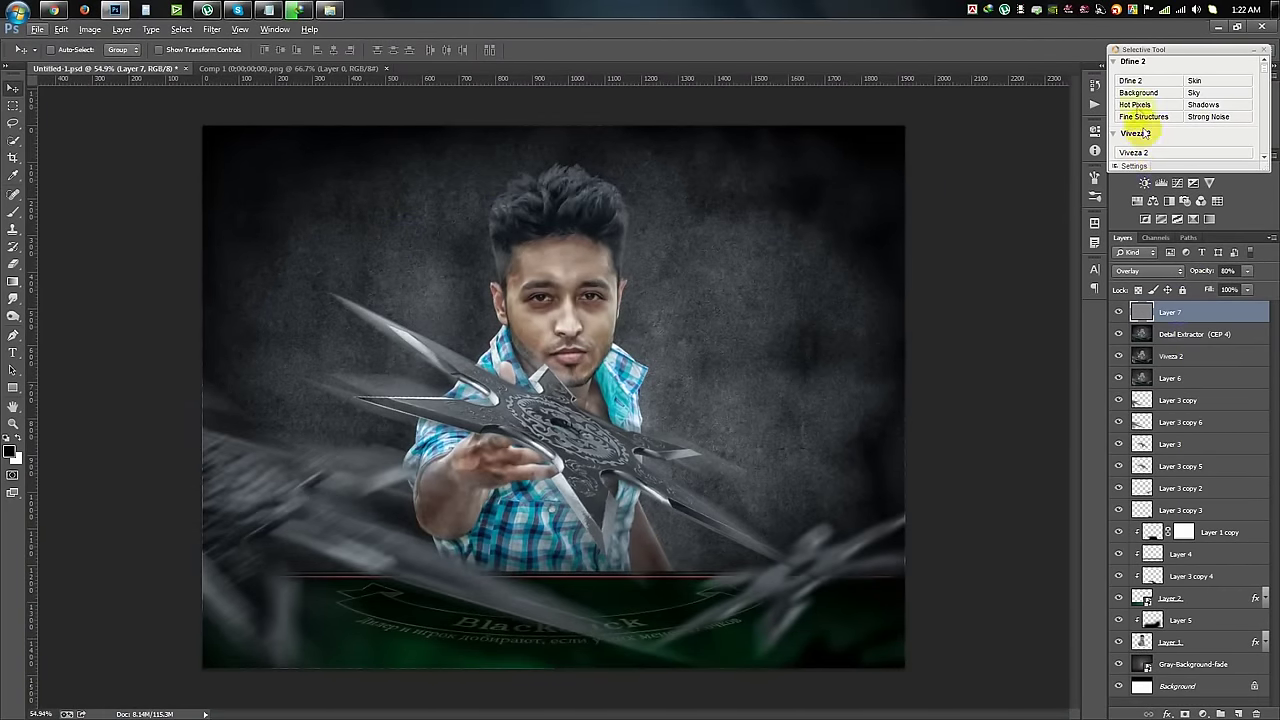
left_click(1140, 92)
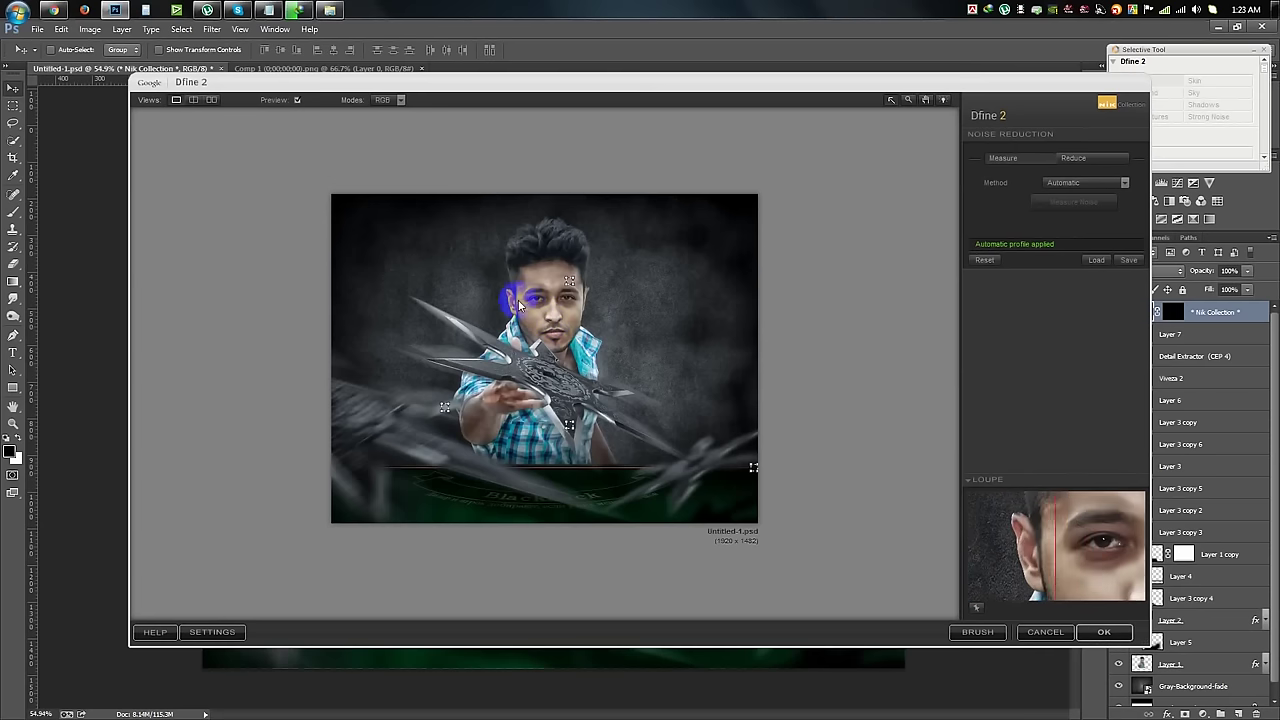
left_click(1048, 631)
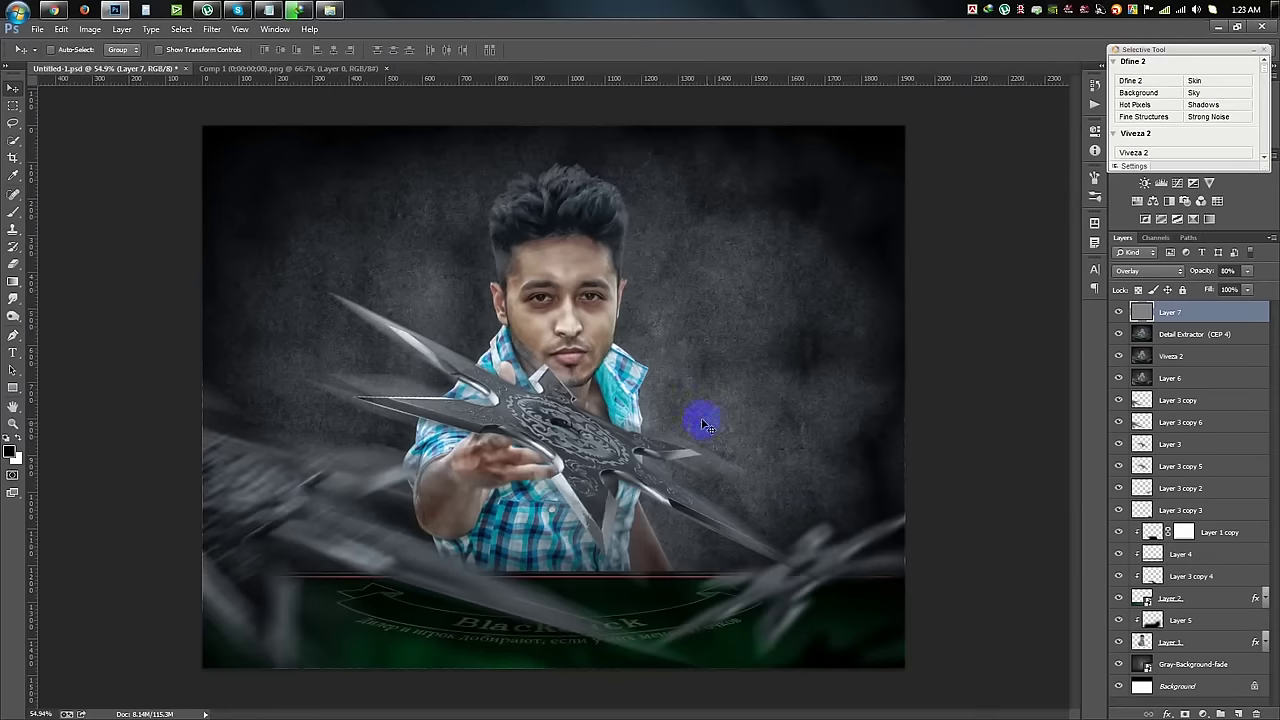
scroll(684, 398, "up", 2)
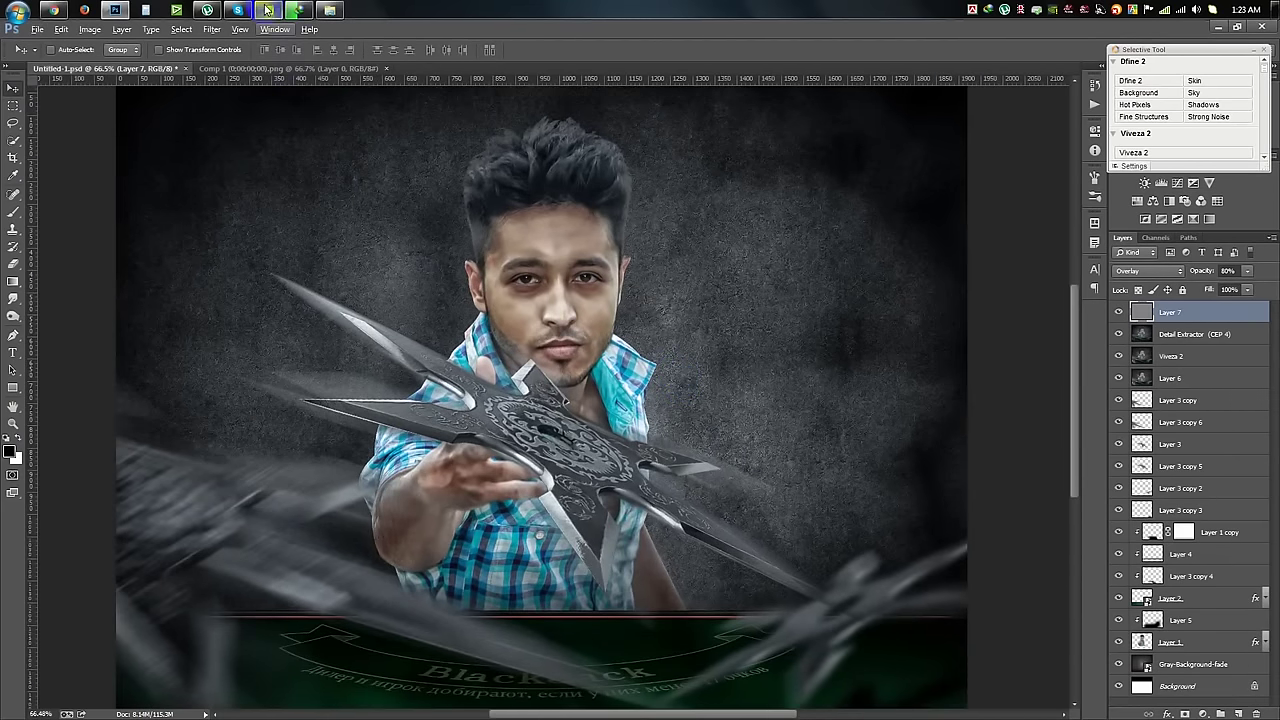
scroll(388, 187, "down", 2)
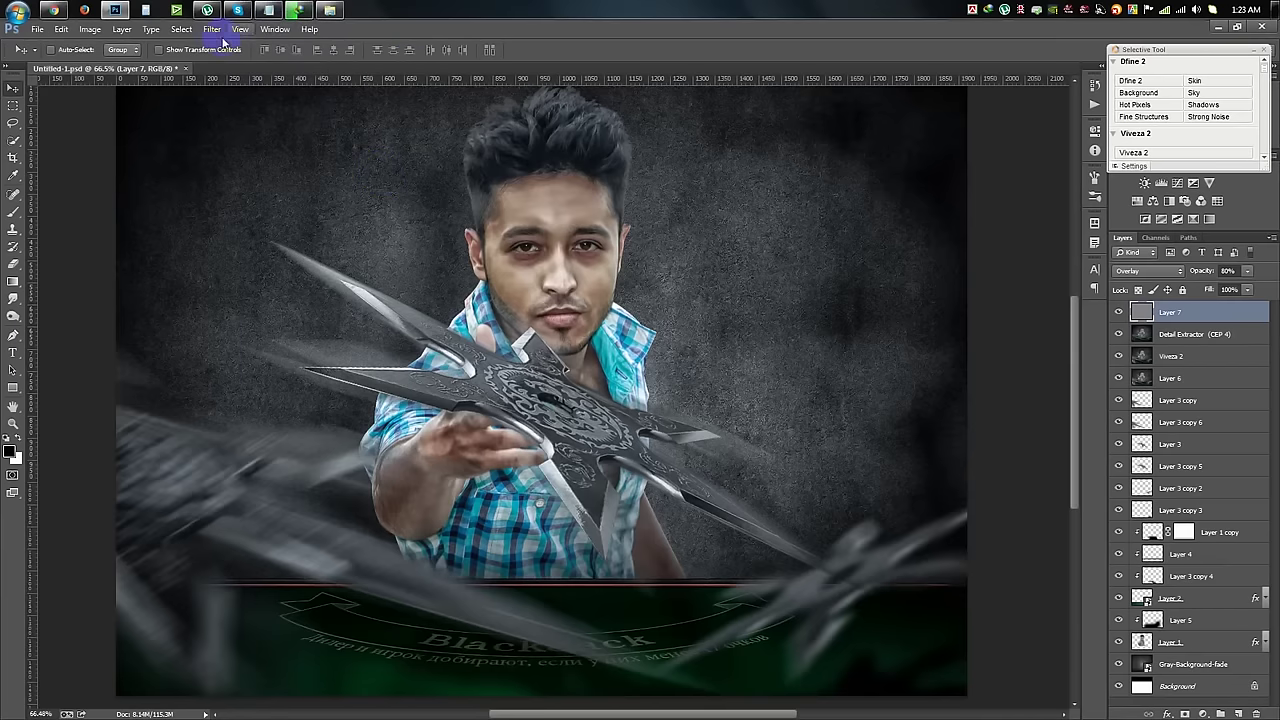
left_click(185, 29)
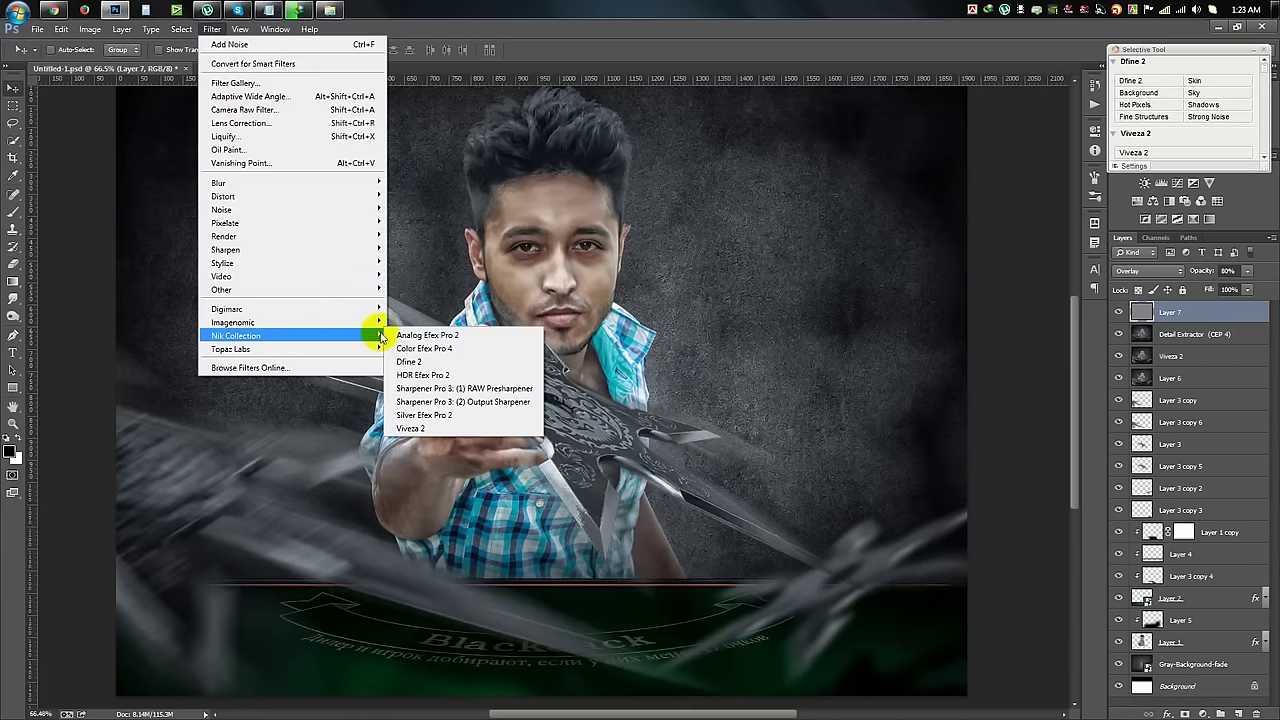
left_click(435, 337)
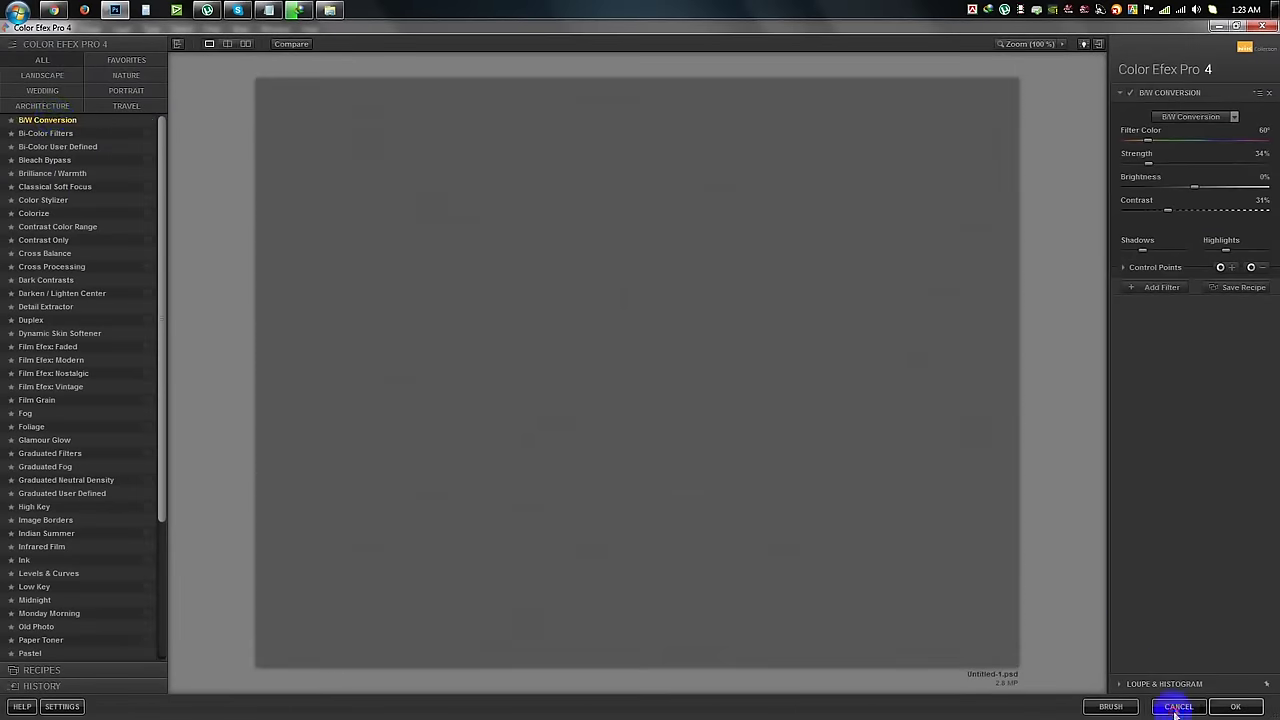
left_click(1177, 707)
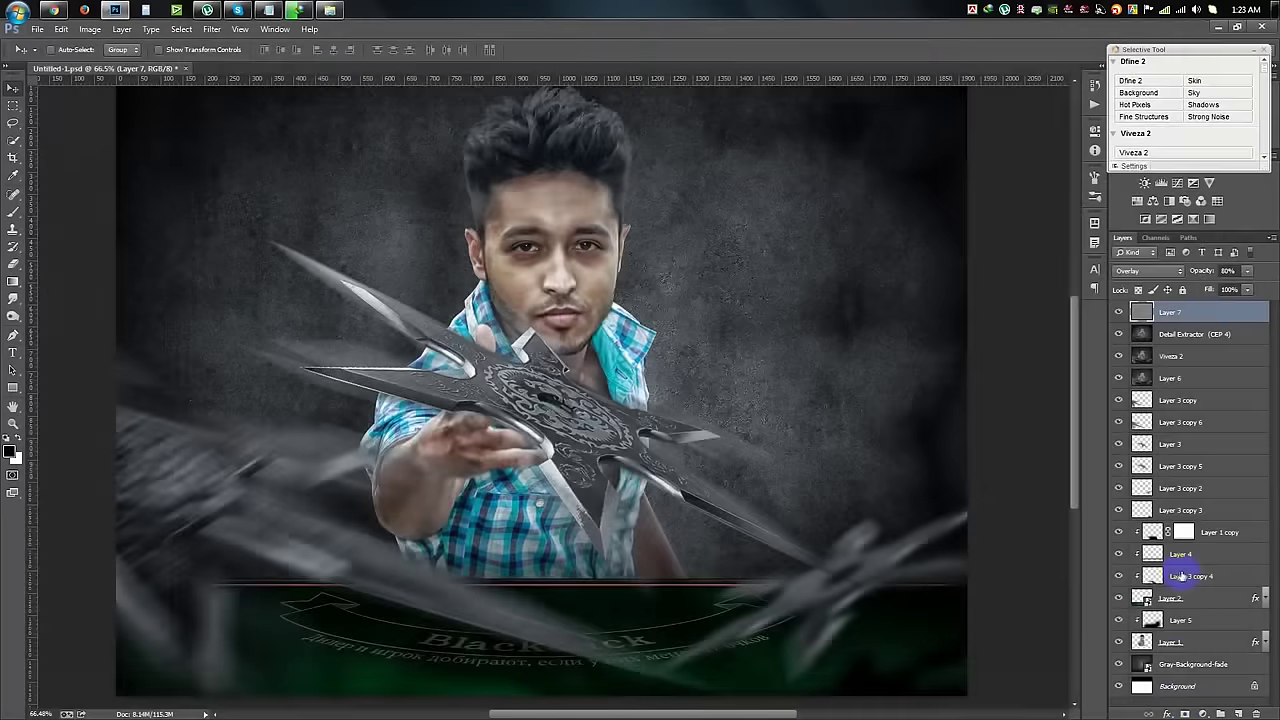
key("ctrl+shift+alt+e")
Apply Color Efex Pro 4 B/W Conversion to the stamped layer with brightness about 30%
left_click(181, 28)
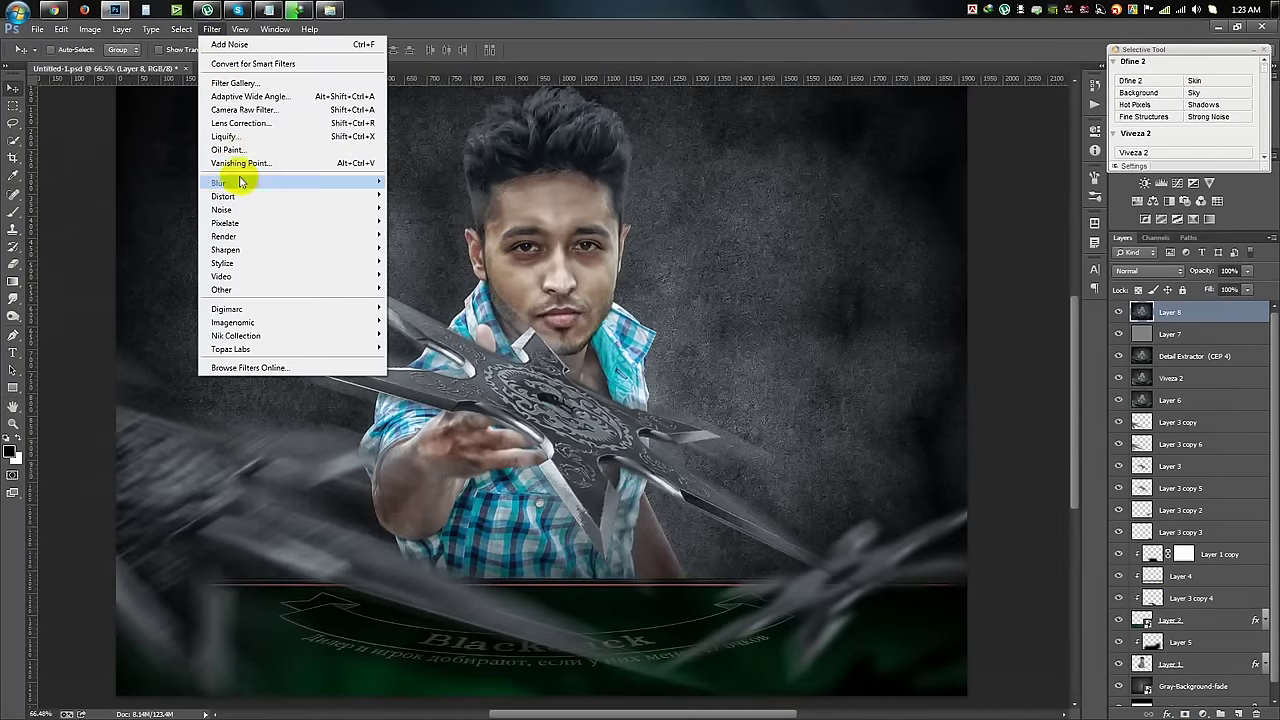
left_click(412, 339)
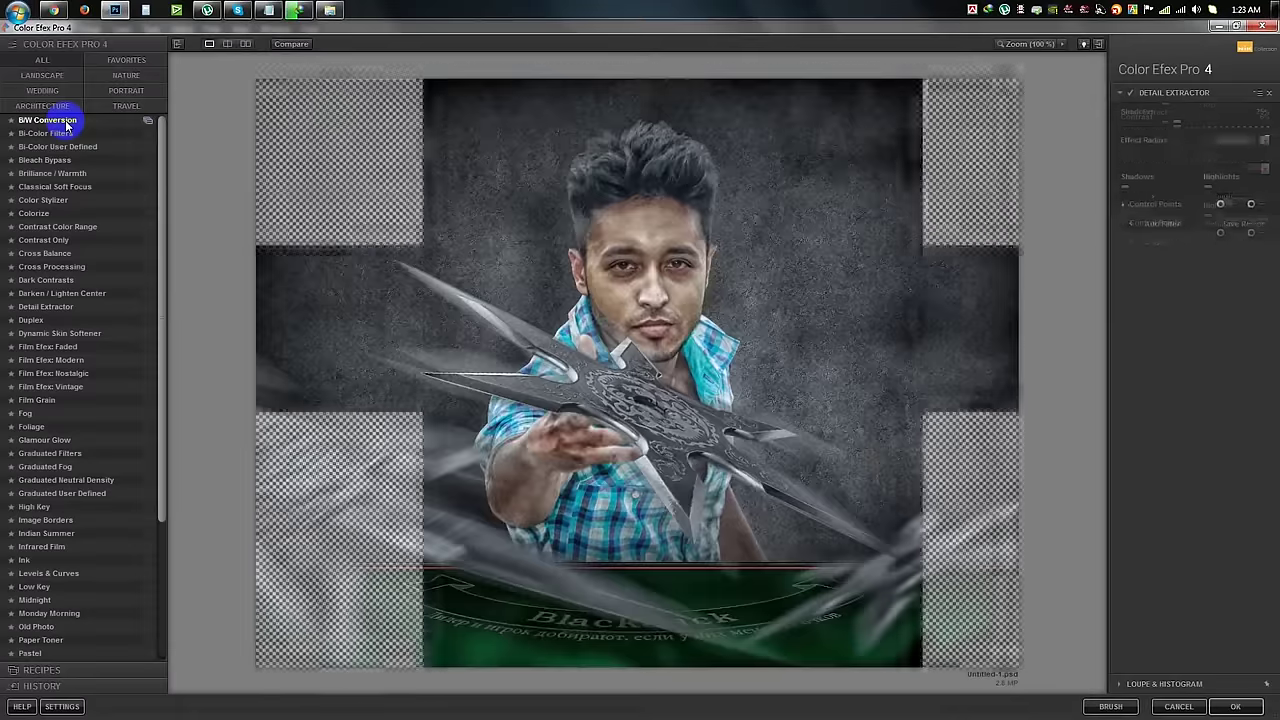
left_click(47, 120)
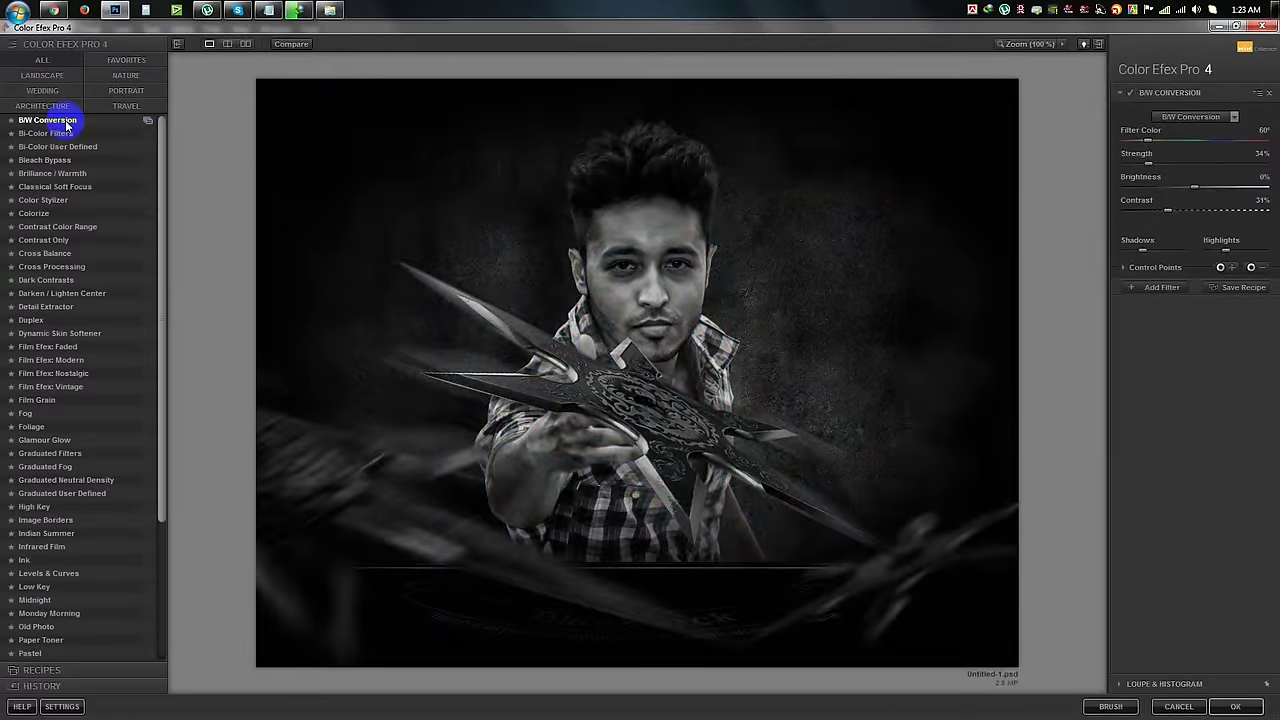
mouse_move(1194, 187)
left_mouse_down()
mouse_move(1218, 190)
mouse_move(1175, 170)
mouse_move(1217, 187)
left_mouse_up()
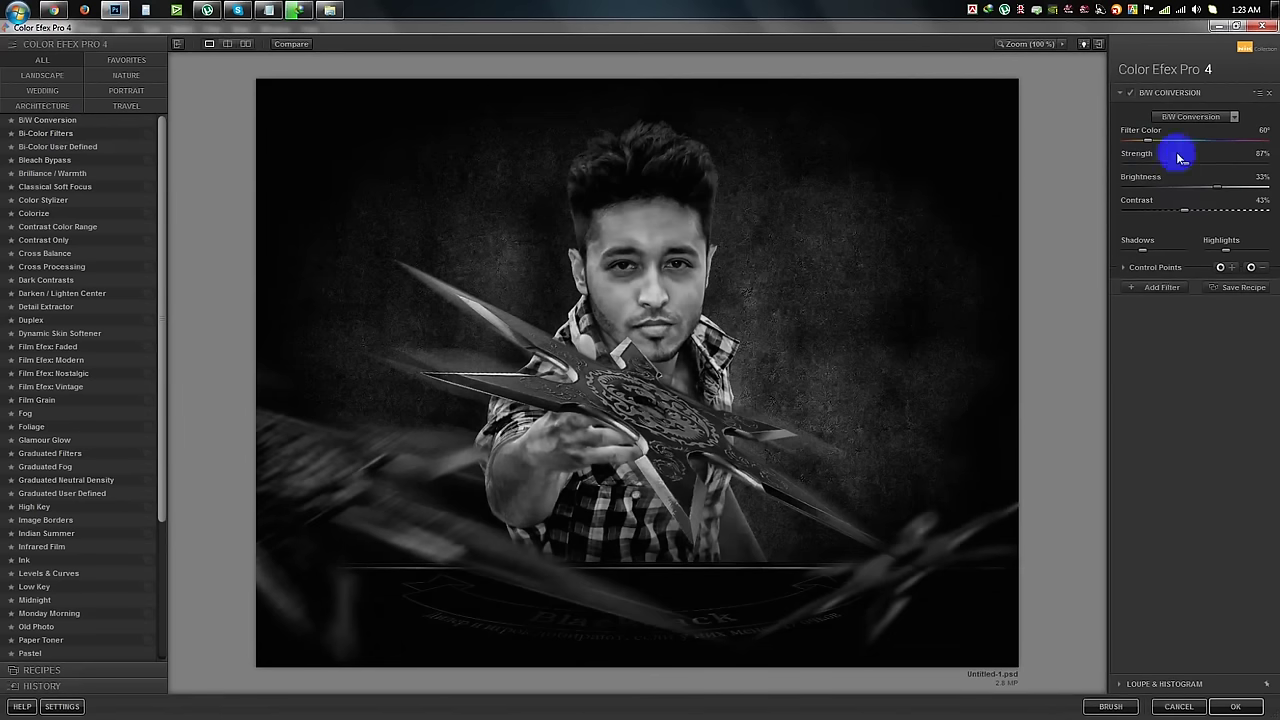
left_click_drag(1157, 135, 1173, 148)
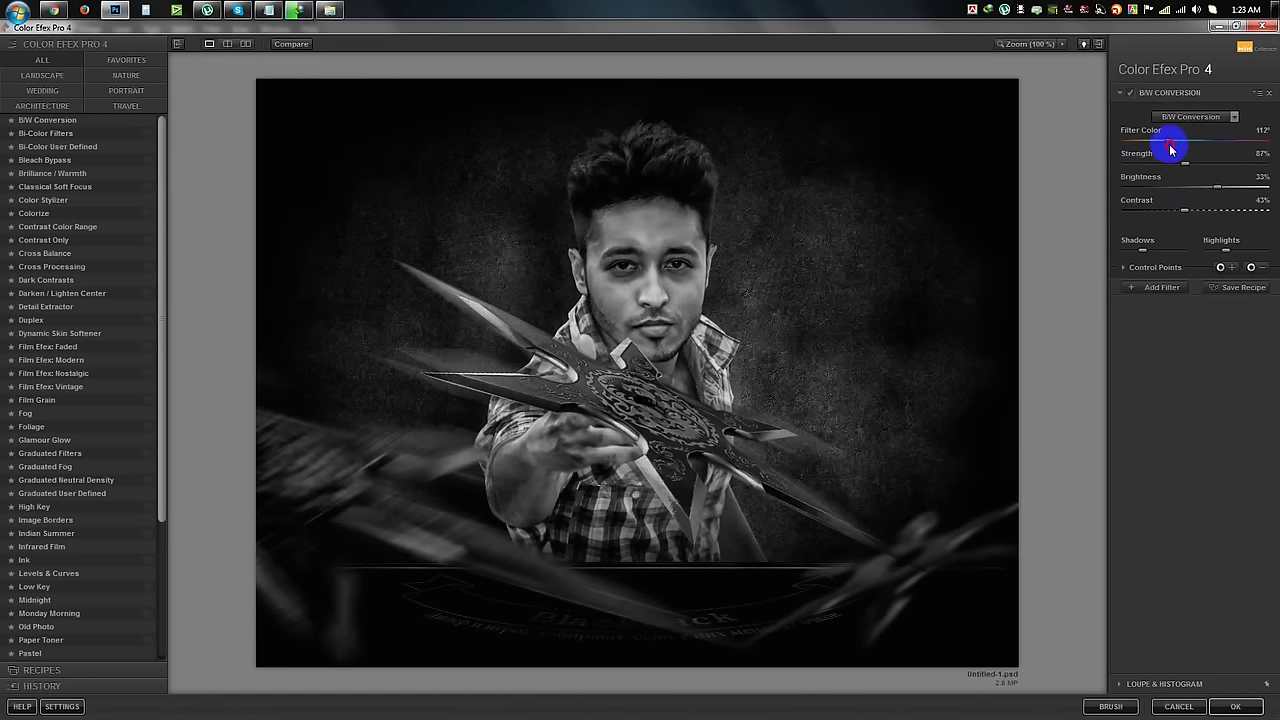
left_click_drag(1218, 188, 1214, 189)
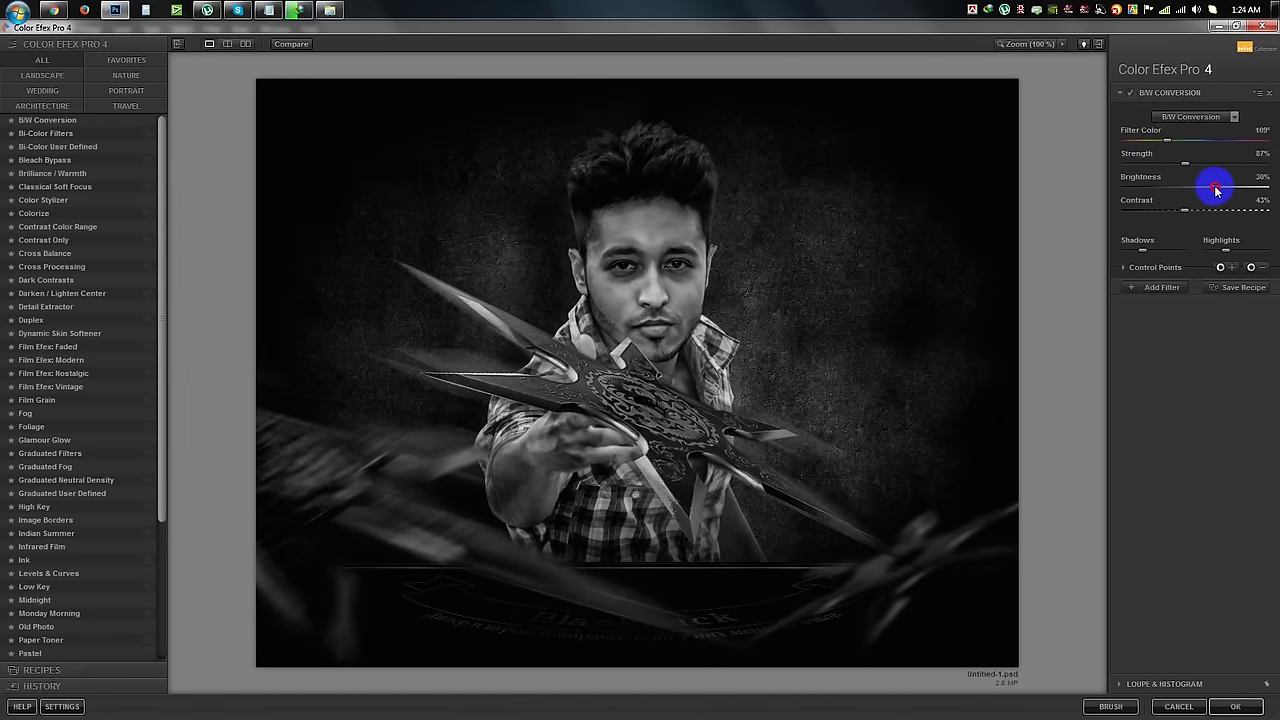
left_click(1232, 707)
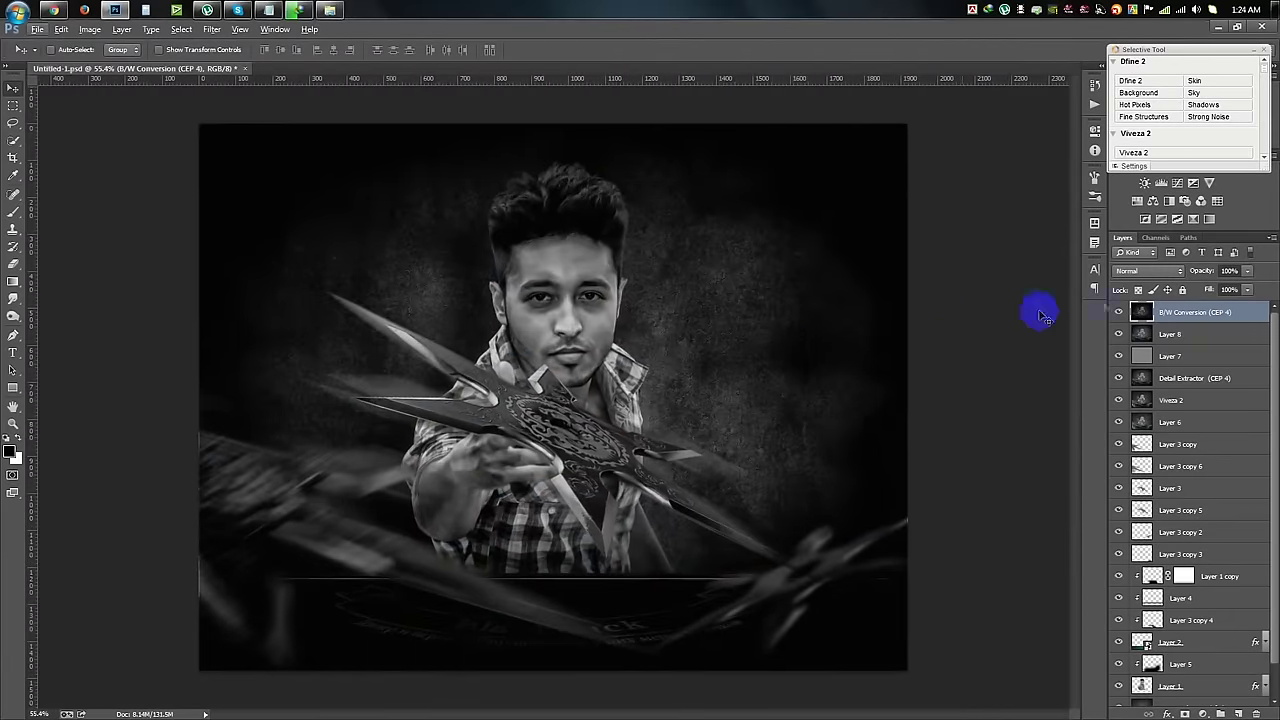
Try Linear Dodge, Soft Light and other blend modes on the B/W layer, then restore Normal
left_click(1150, 271)
left_click(1143, 386)
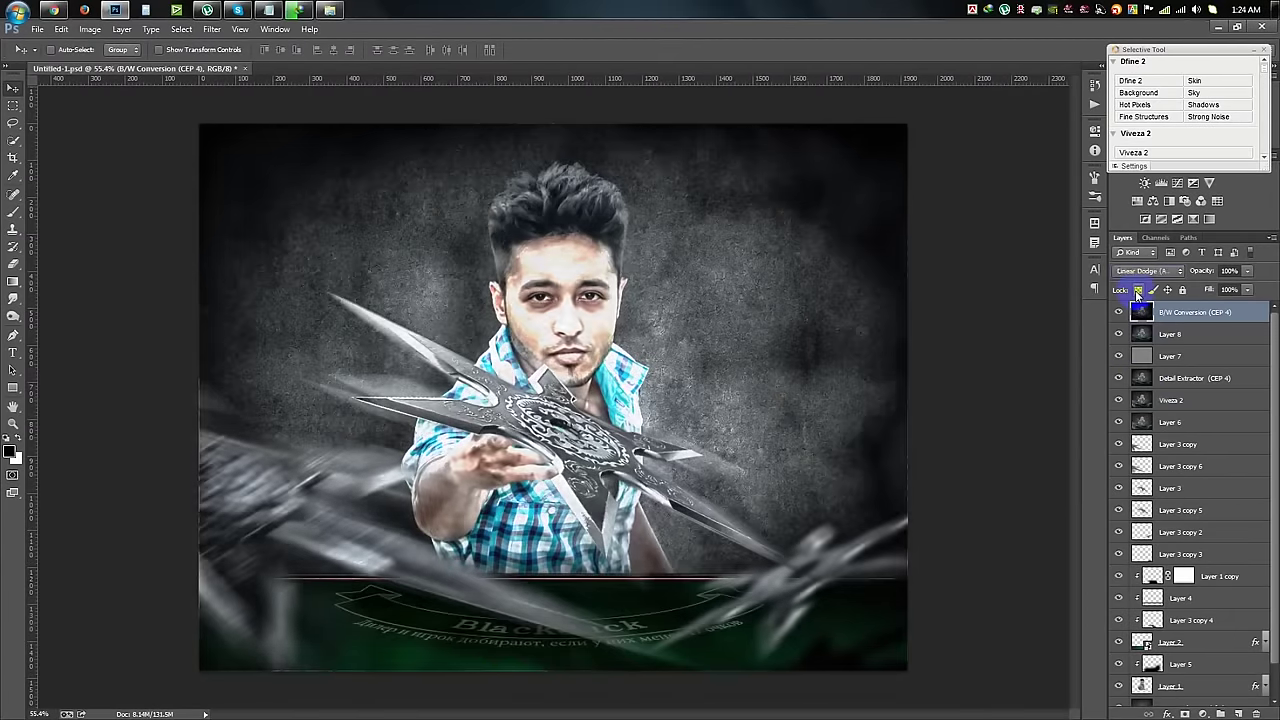
key("Down")
key("Down")
key("Down")
left_click(1117, 311)
left_click(1117, 312)
left_click(1147, 271)
left_click(1130, 284)
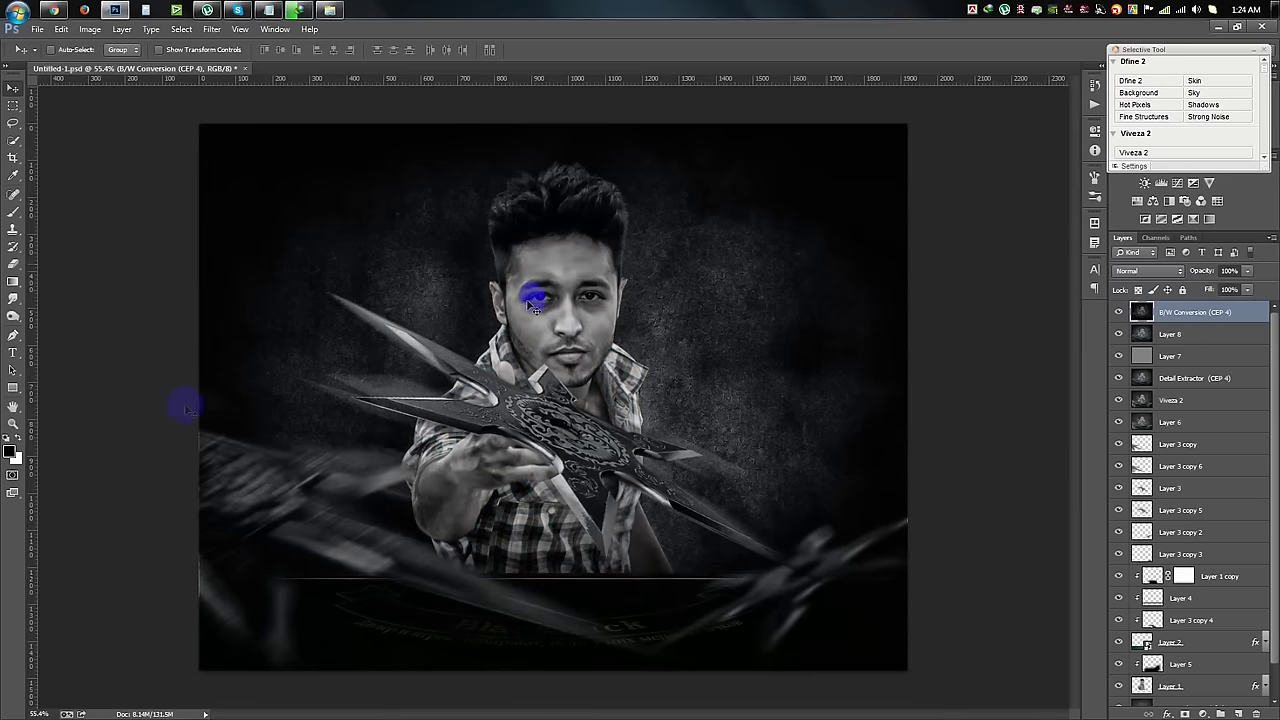
Start a new text layer on the poster for the red BLEED CUTER title
left_click(13, 353)
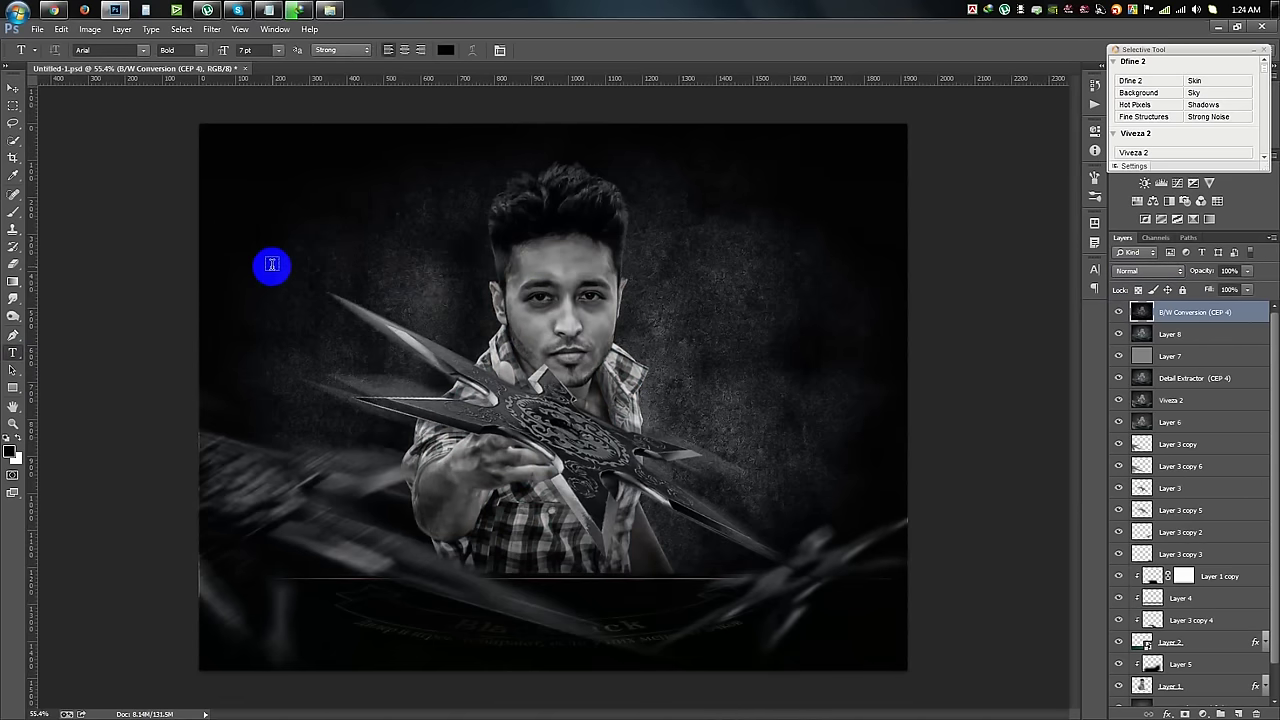
left_click(268, 268)
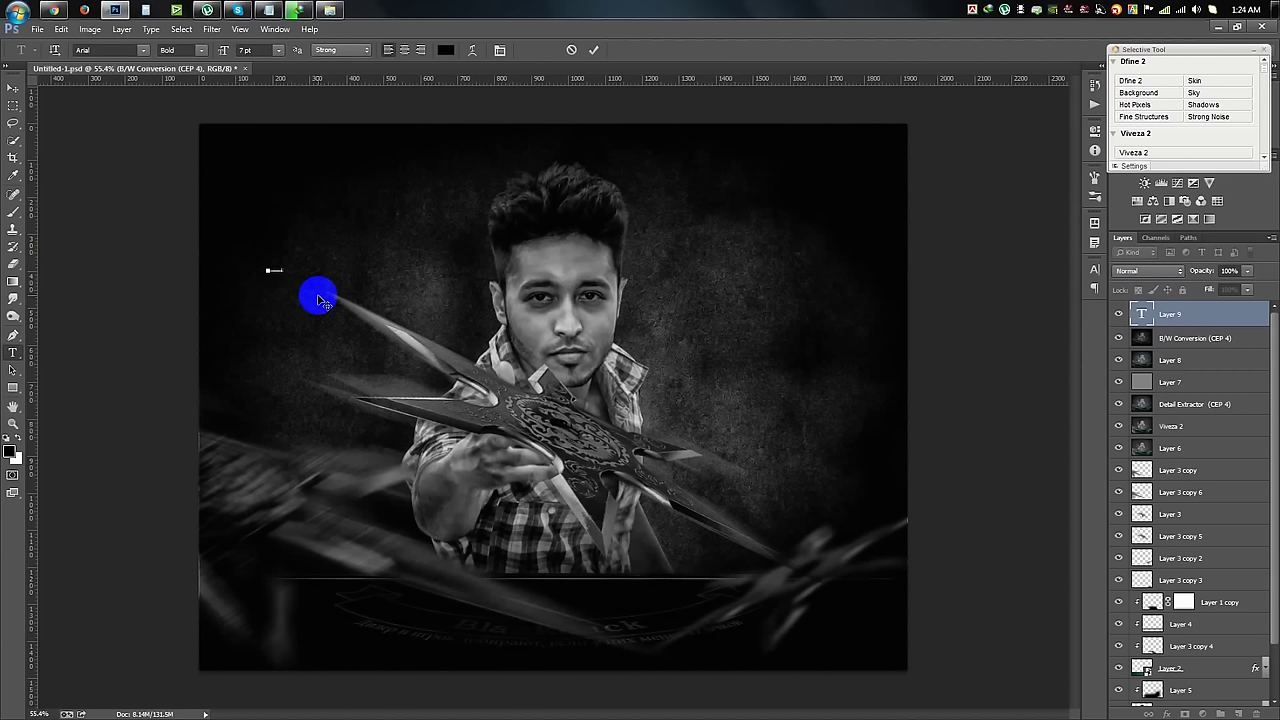
type("am interested in this pr...")
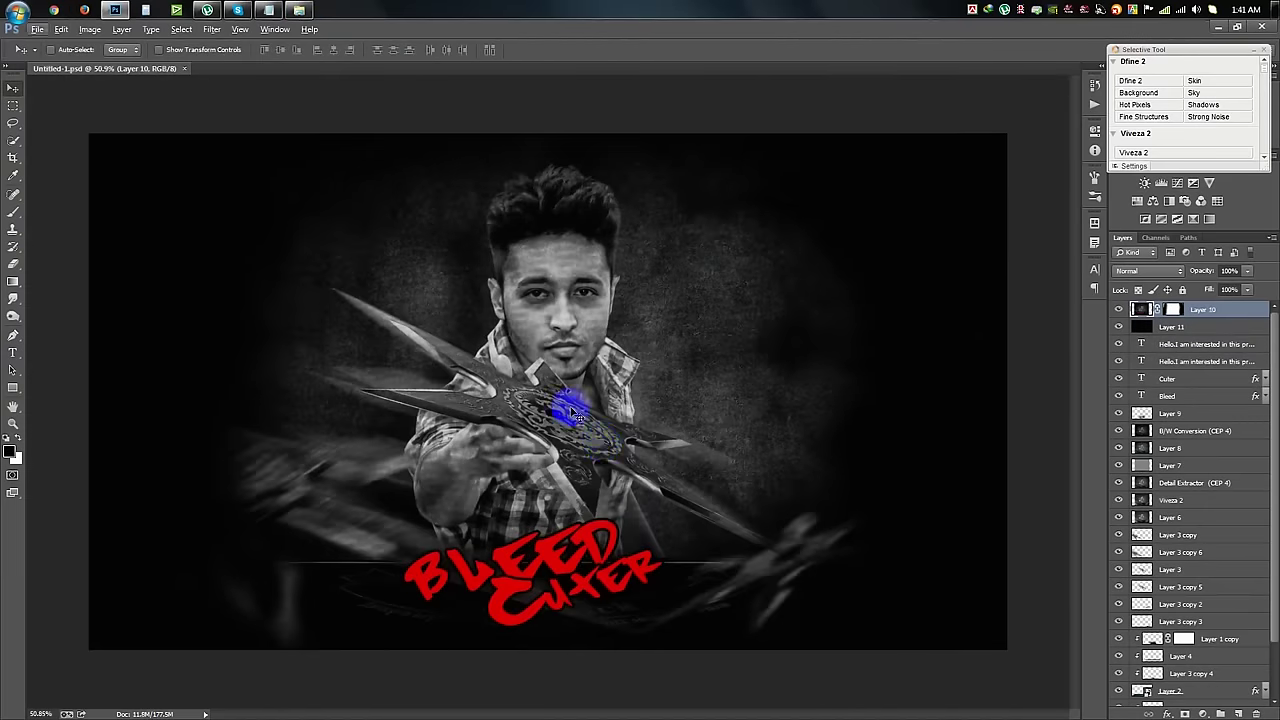
Resize the poster to 1920 × 1080 pixels and fit it in the window
left_click(90, 29)
left_click(123, 126)
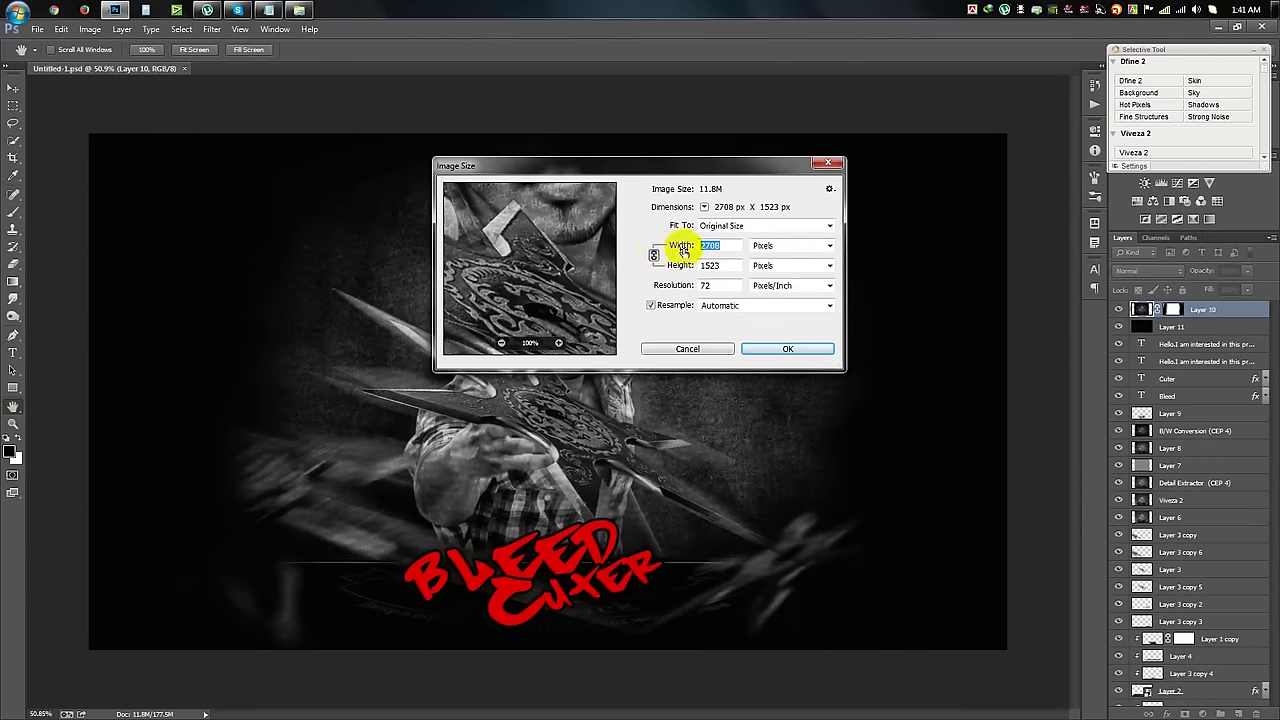
type("1920")
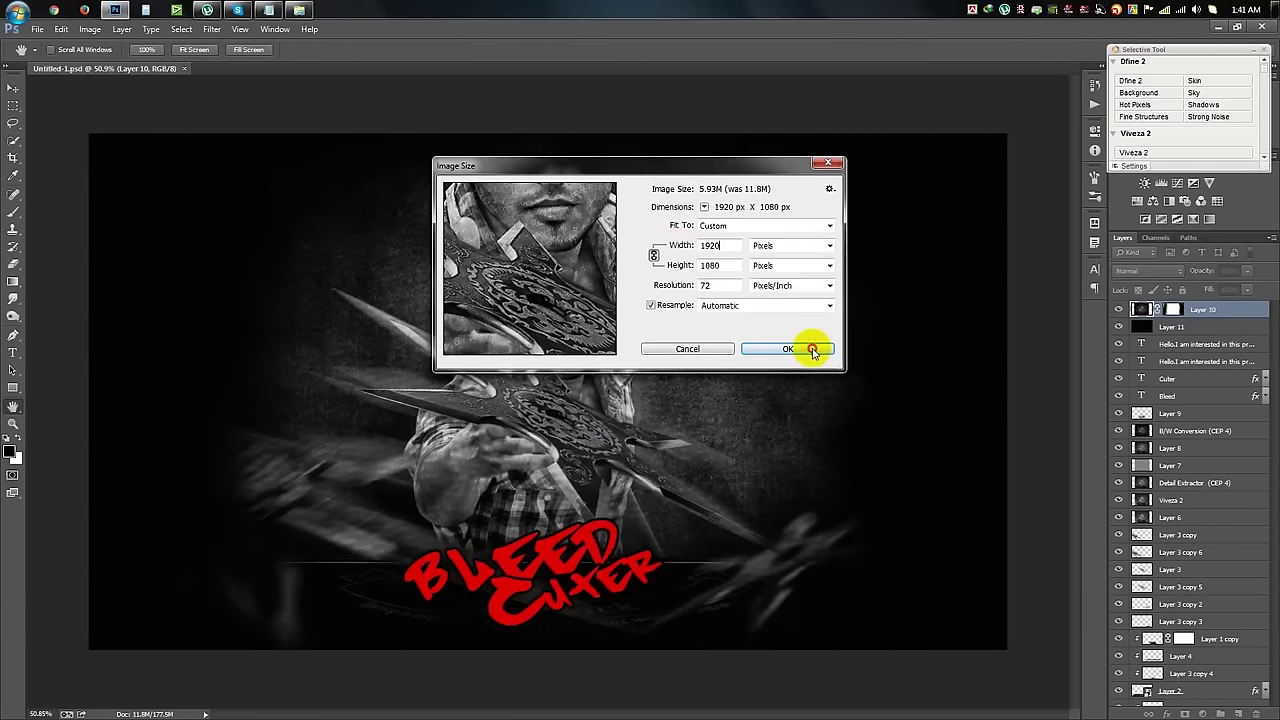
left_click(787, 348)
key("ctrl+0")
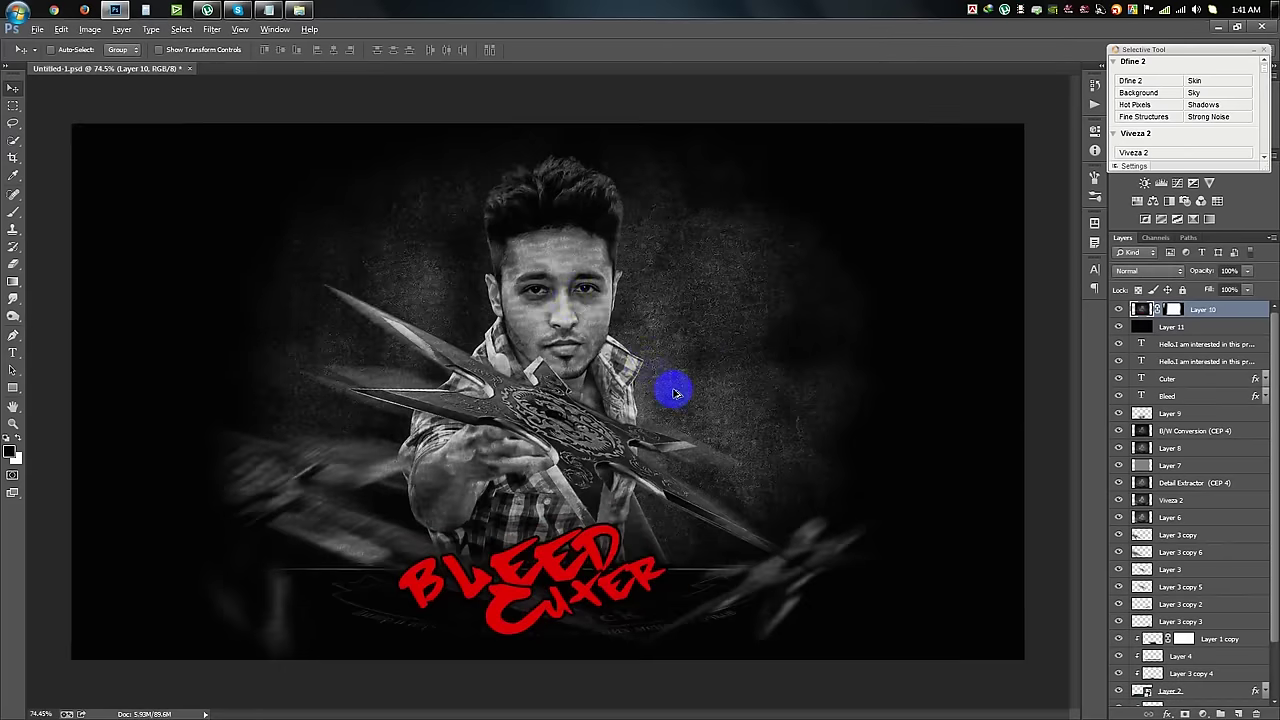
Save the poster as a JPEG, confirming the JPEG quality options
left_click(37, 29)
left_click(91, 194)
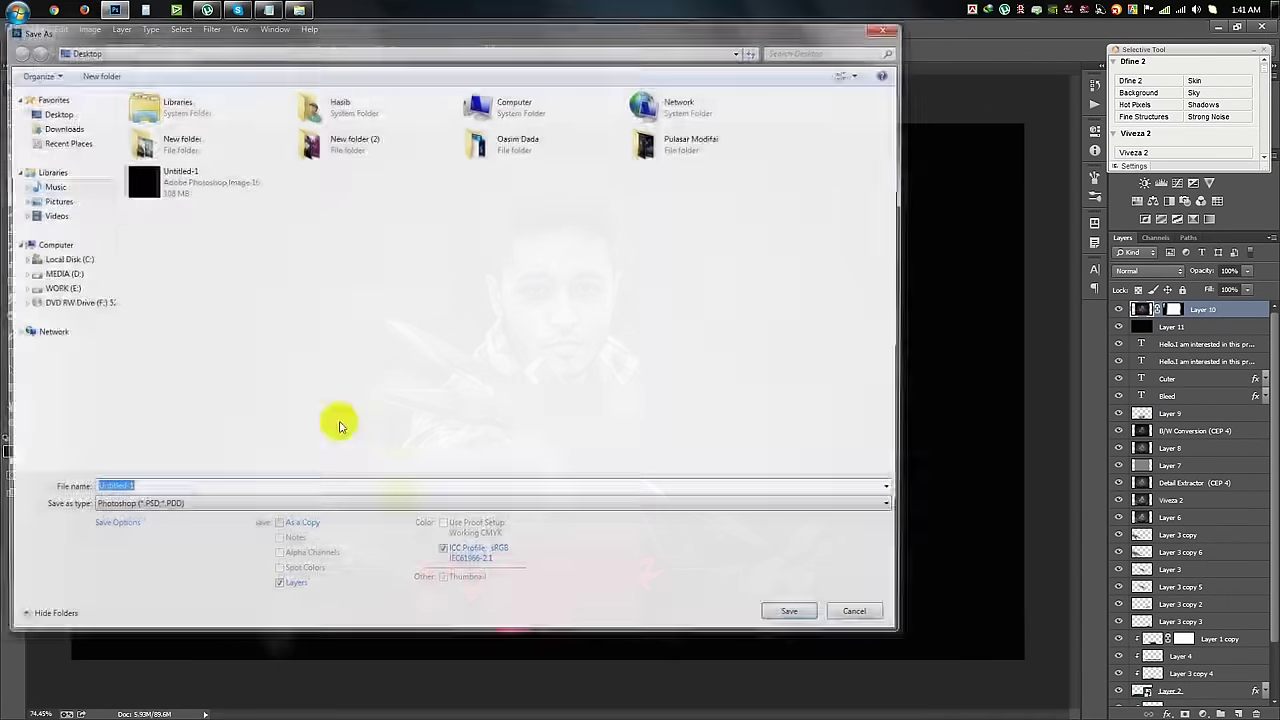
left_click(330, 507)
left_click(193, 367)
left_click(795, 617)
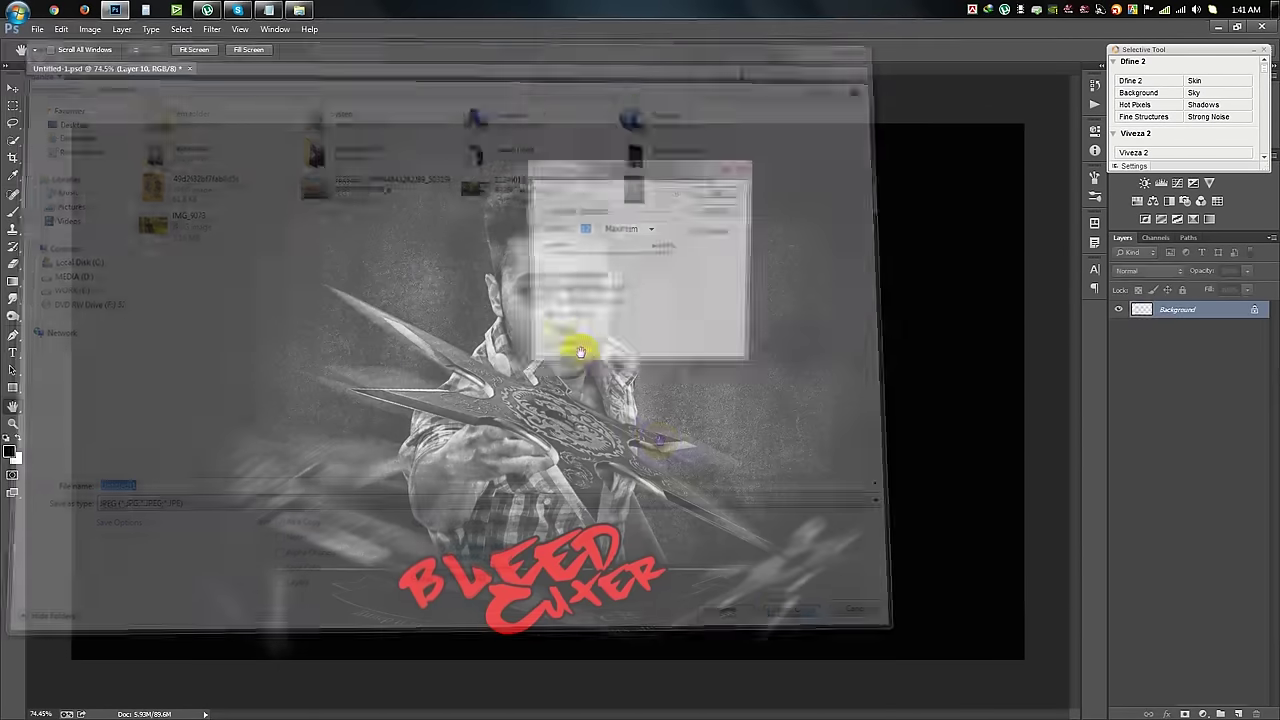